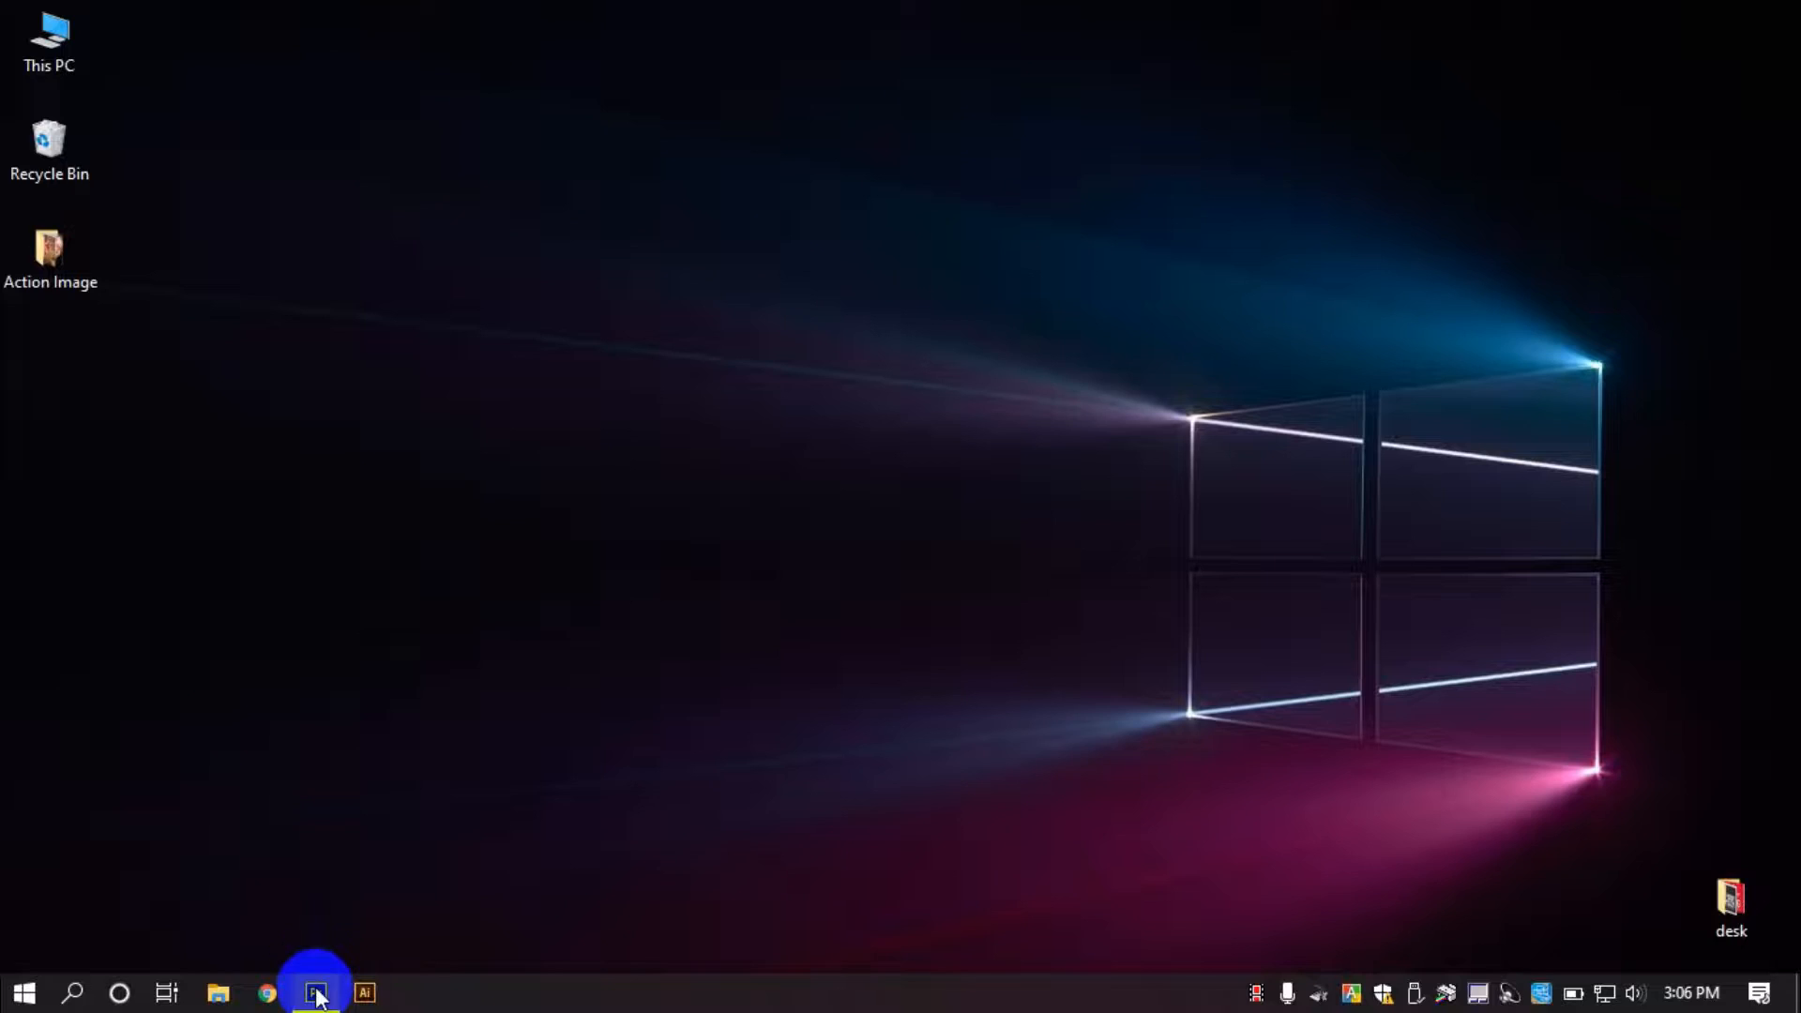
Switch to Photoshop with the portrait 6.jpg open and display the Actions panel.
left_click(317, 990)
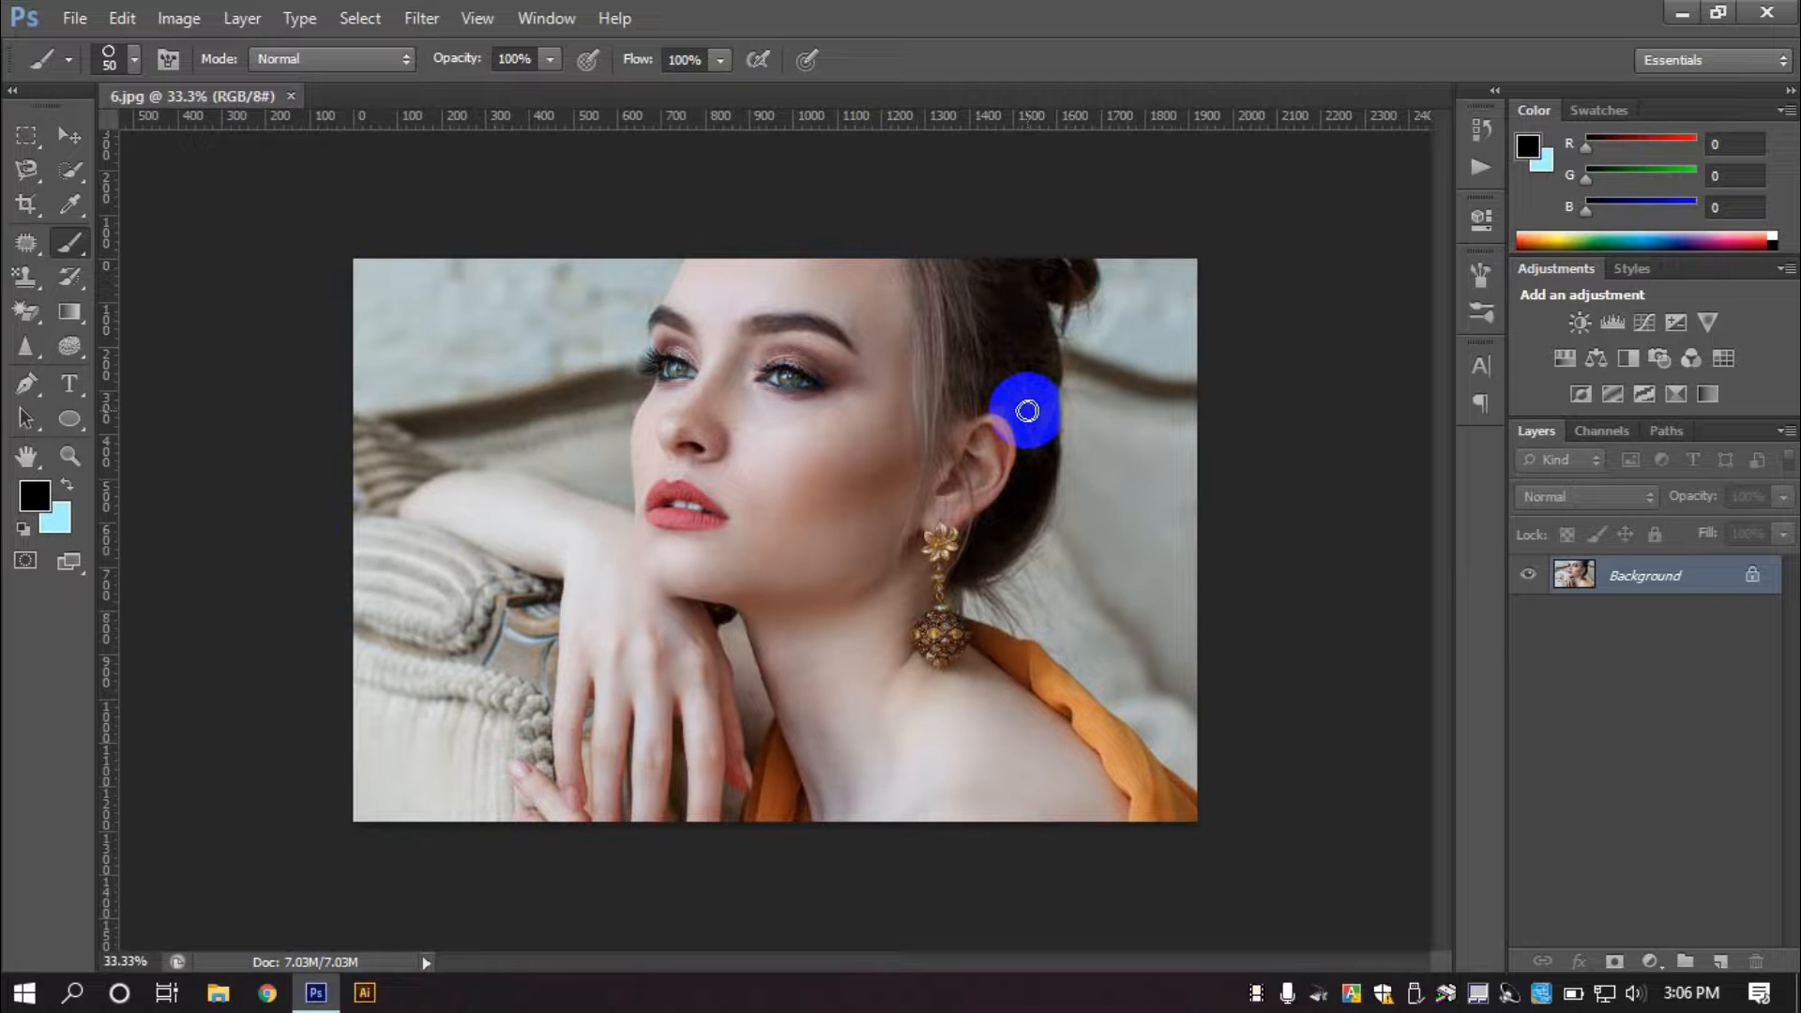
left_click(547, 18)
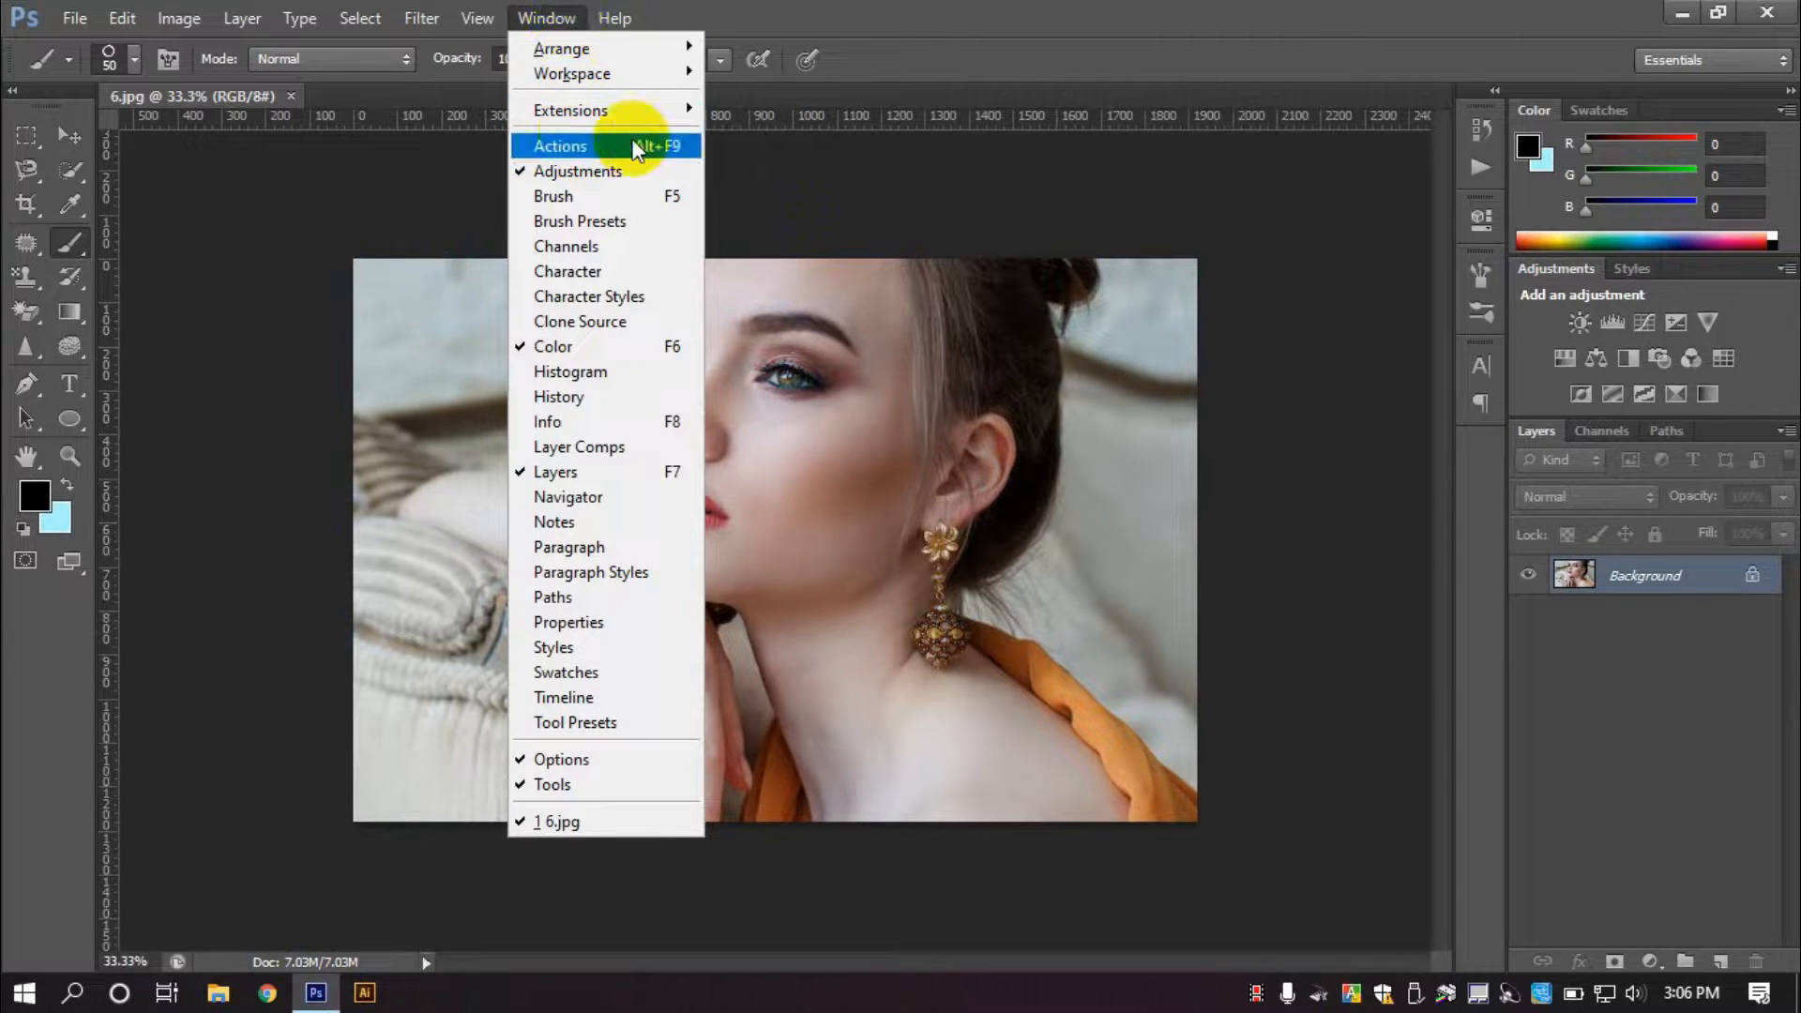
left_click(933, 70)
left_click(1505, 138)
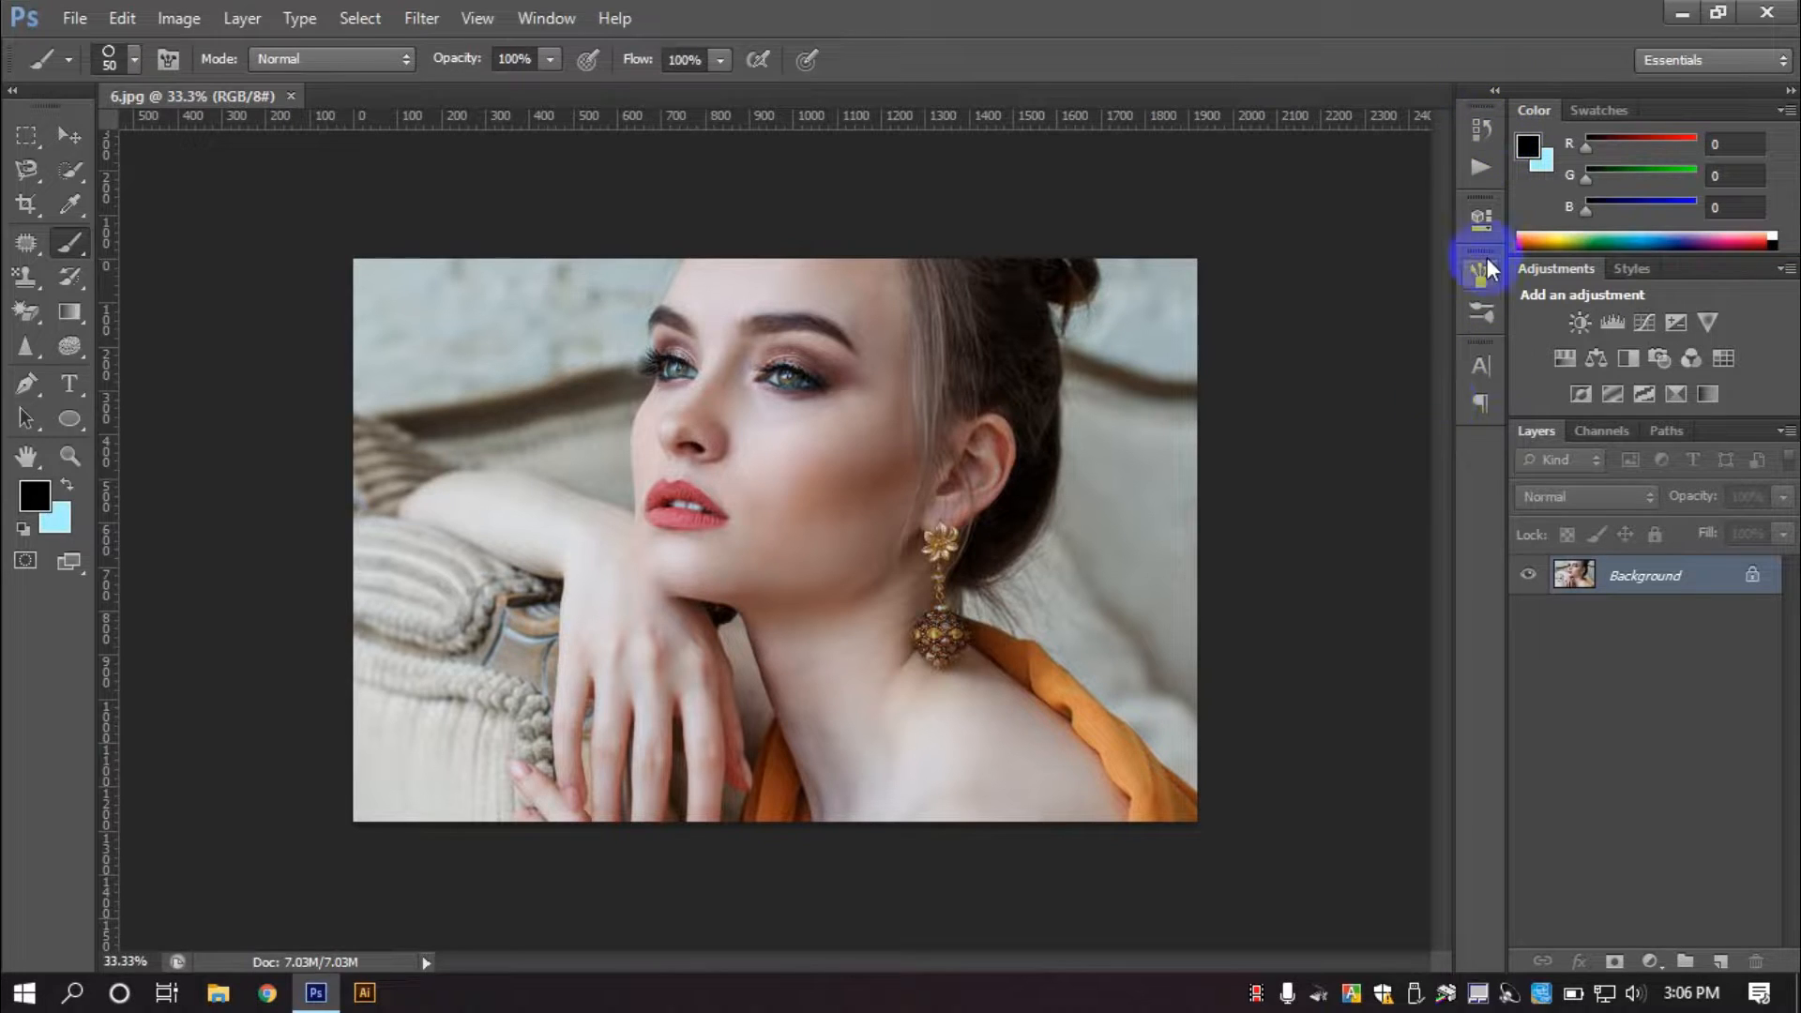
left_click(1475, 169)
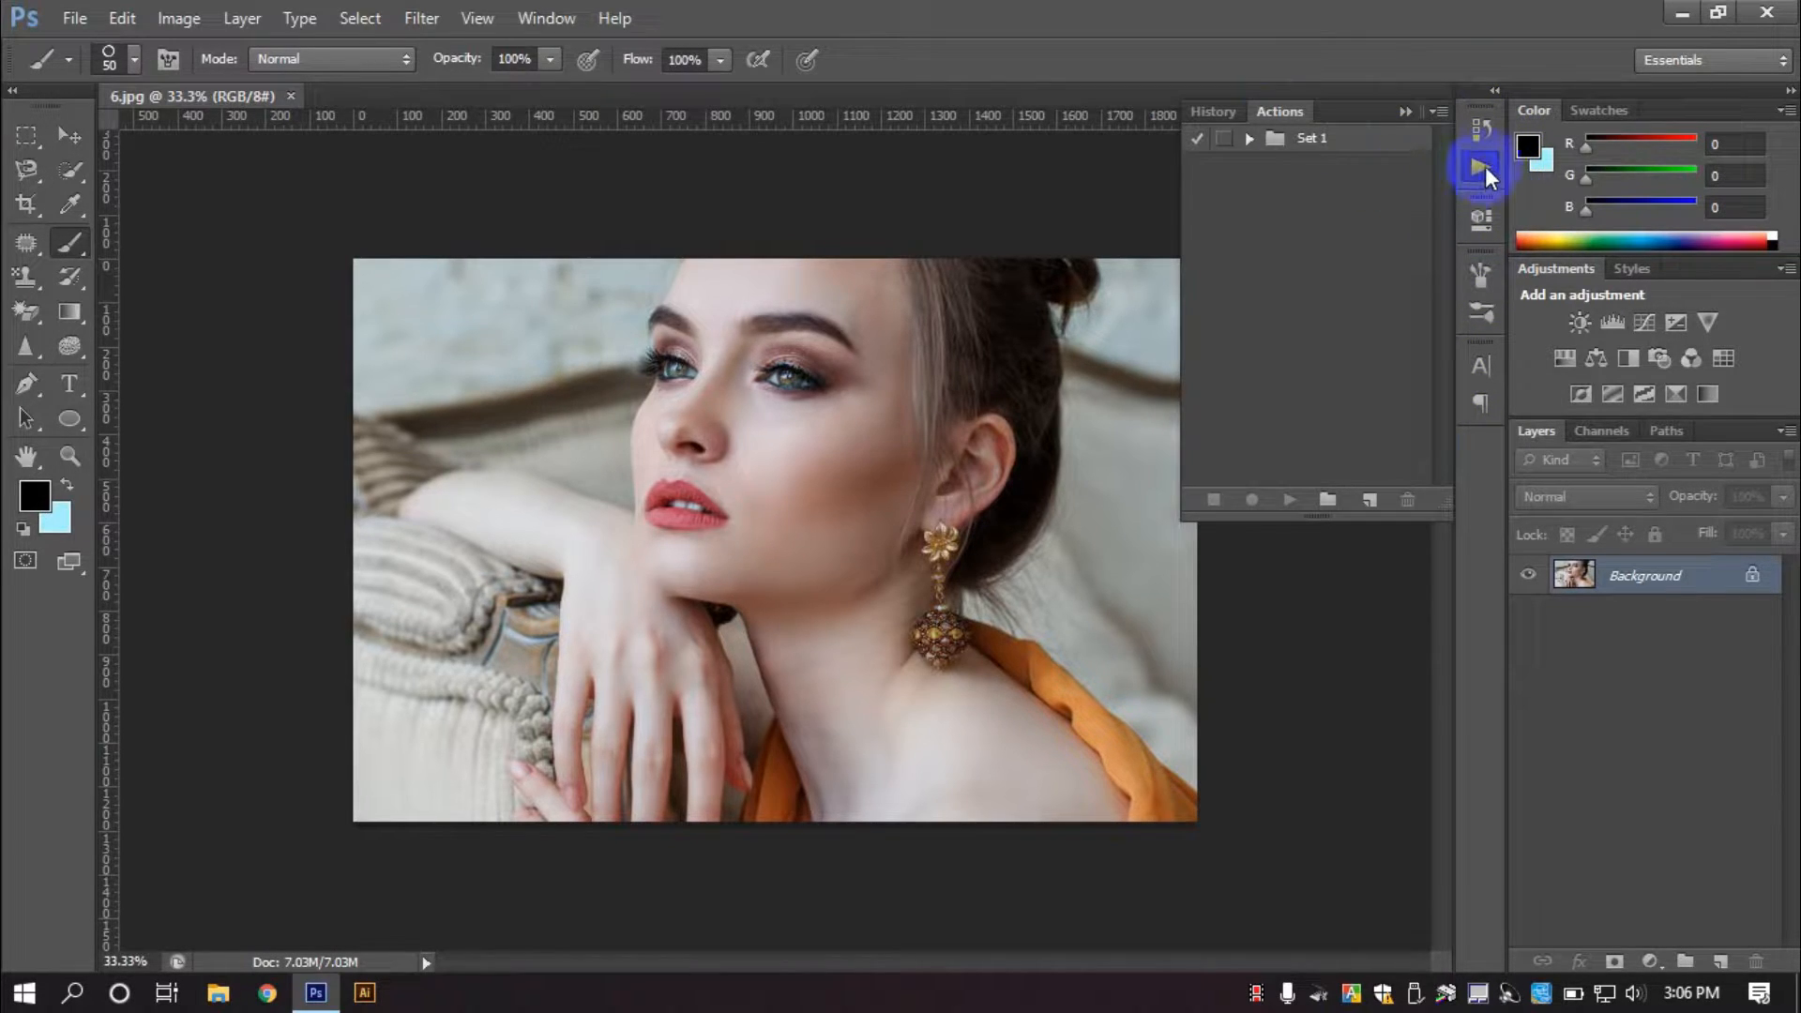
left_click(1477, 165)
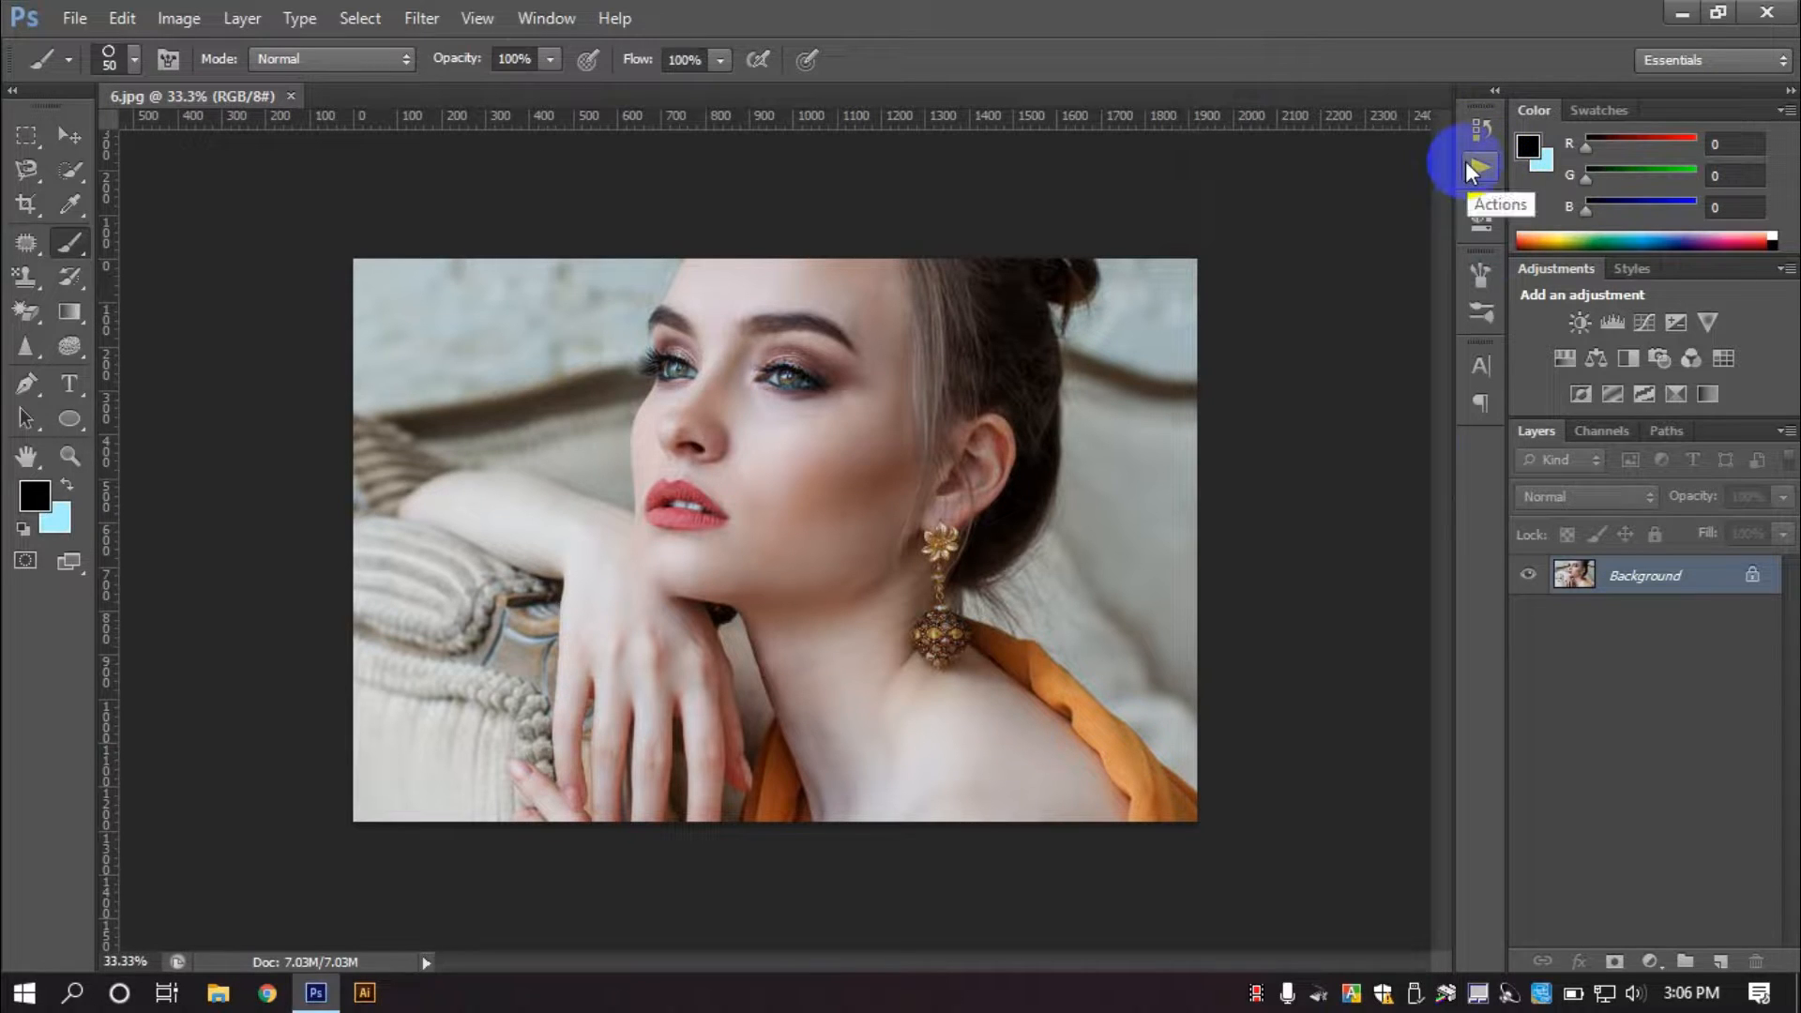
left_click(549, 19)
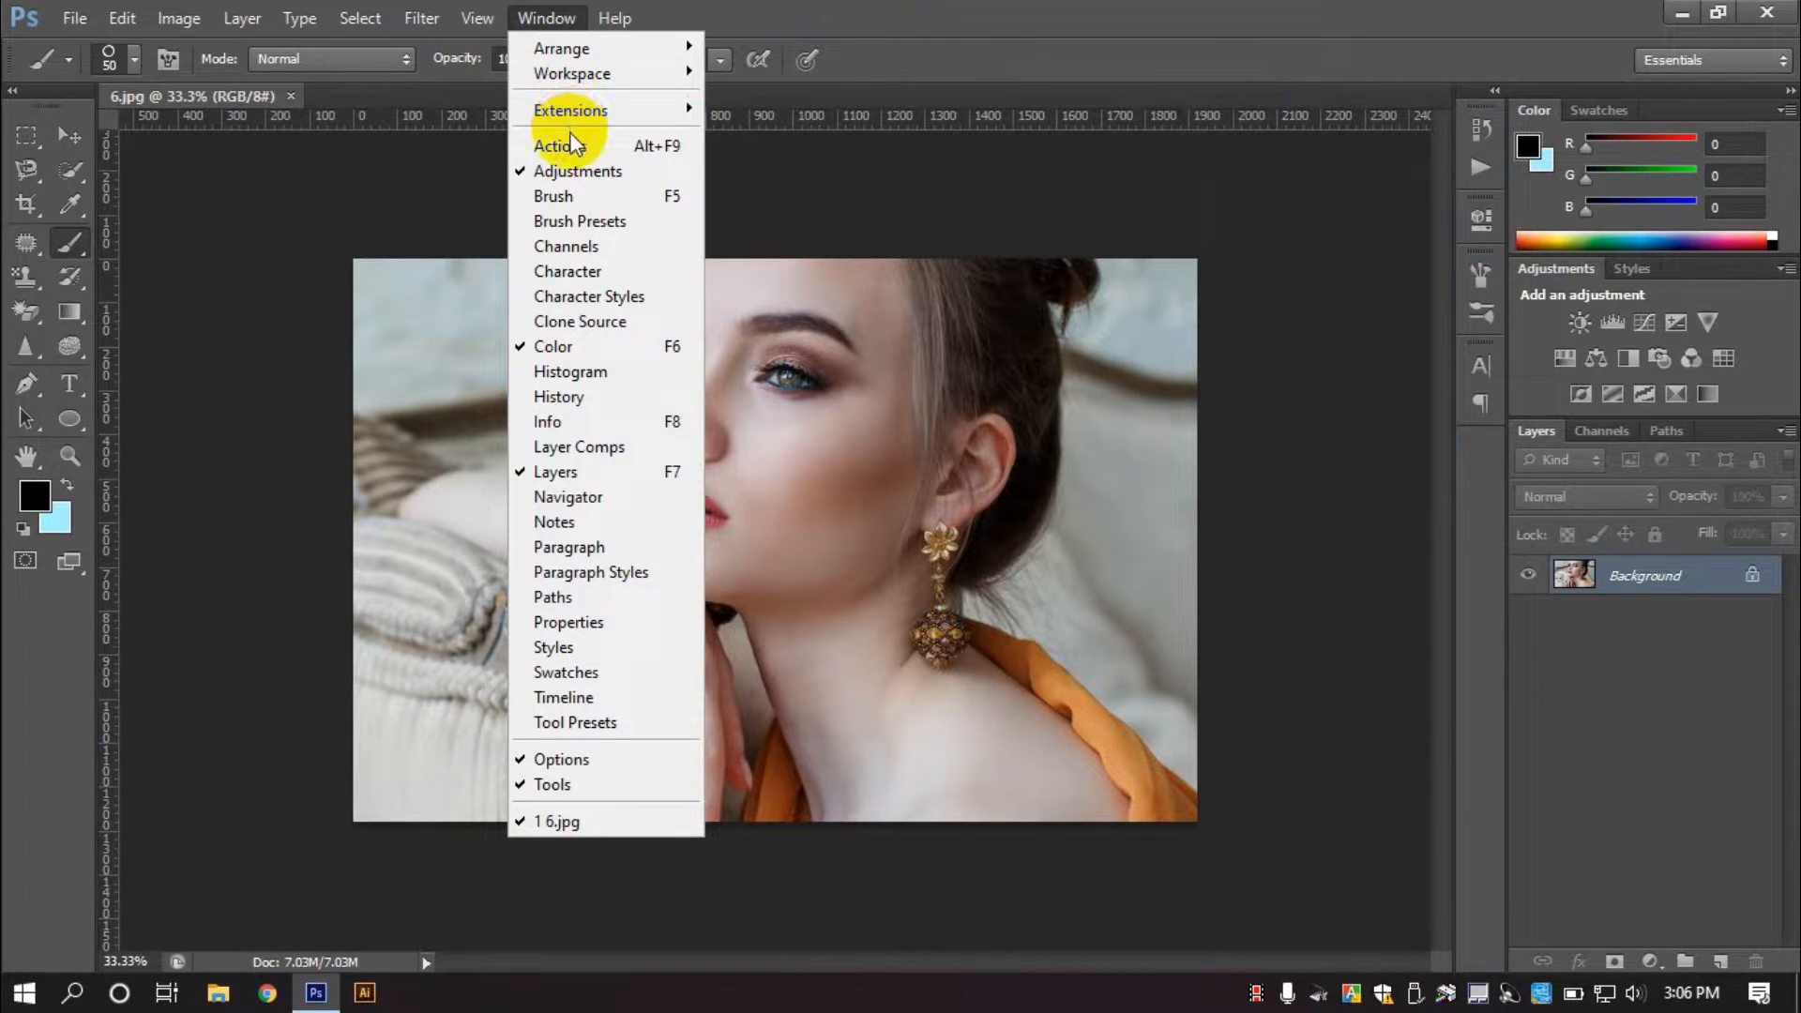
key("Escape")
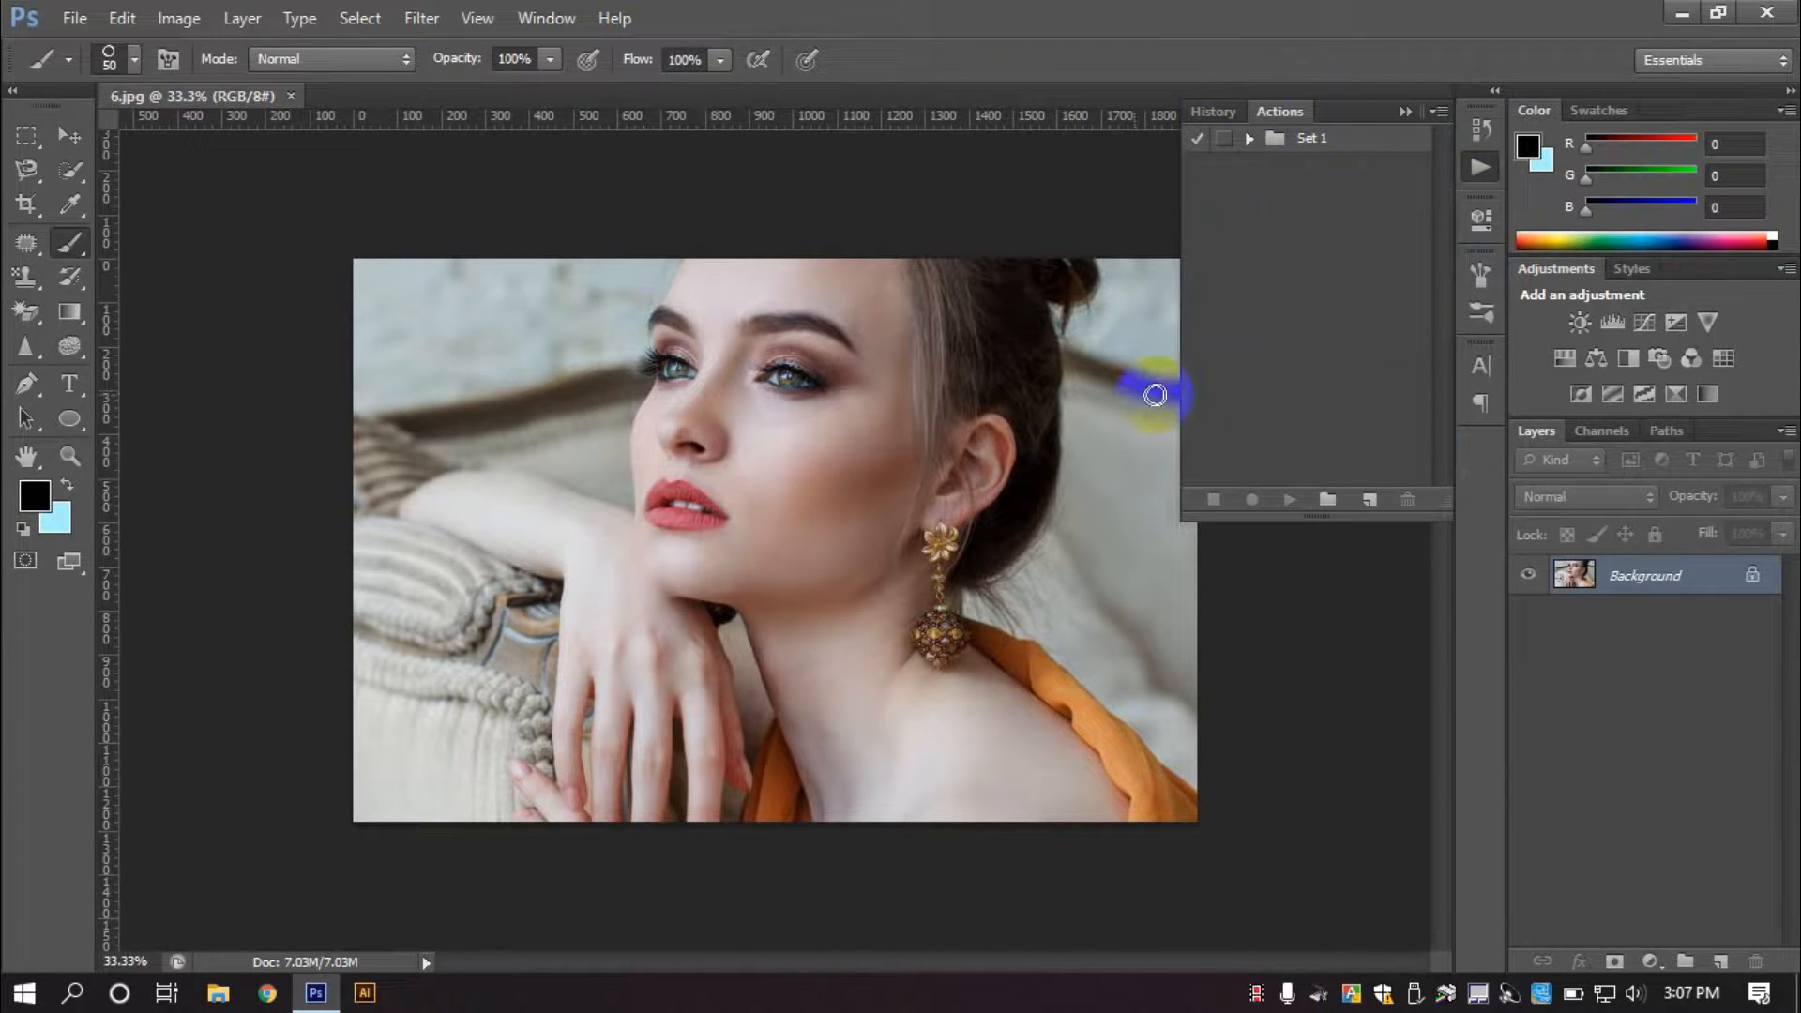
Create a new action set named Effect.
left_click(1328, 500)
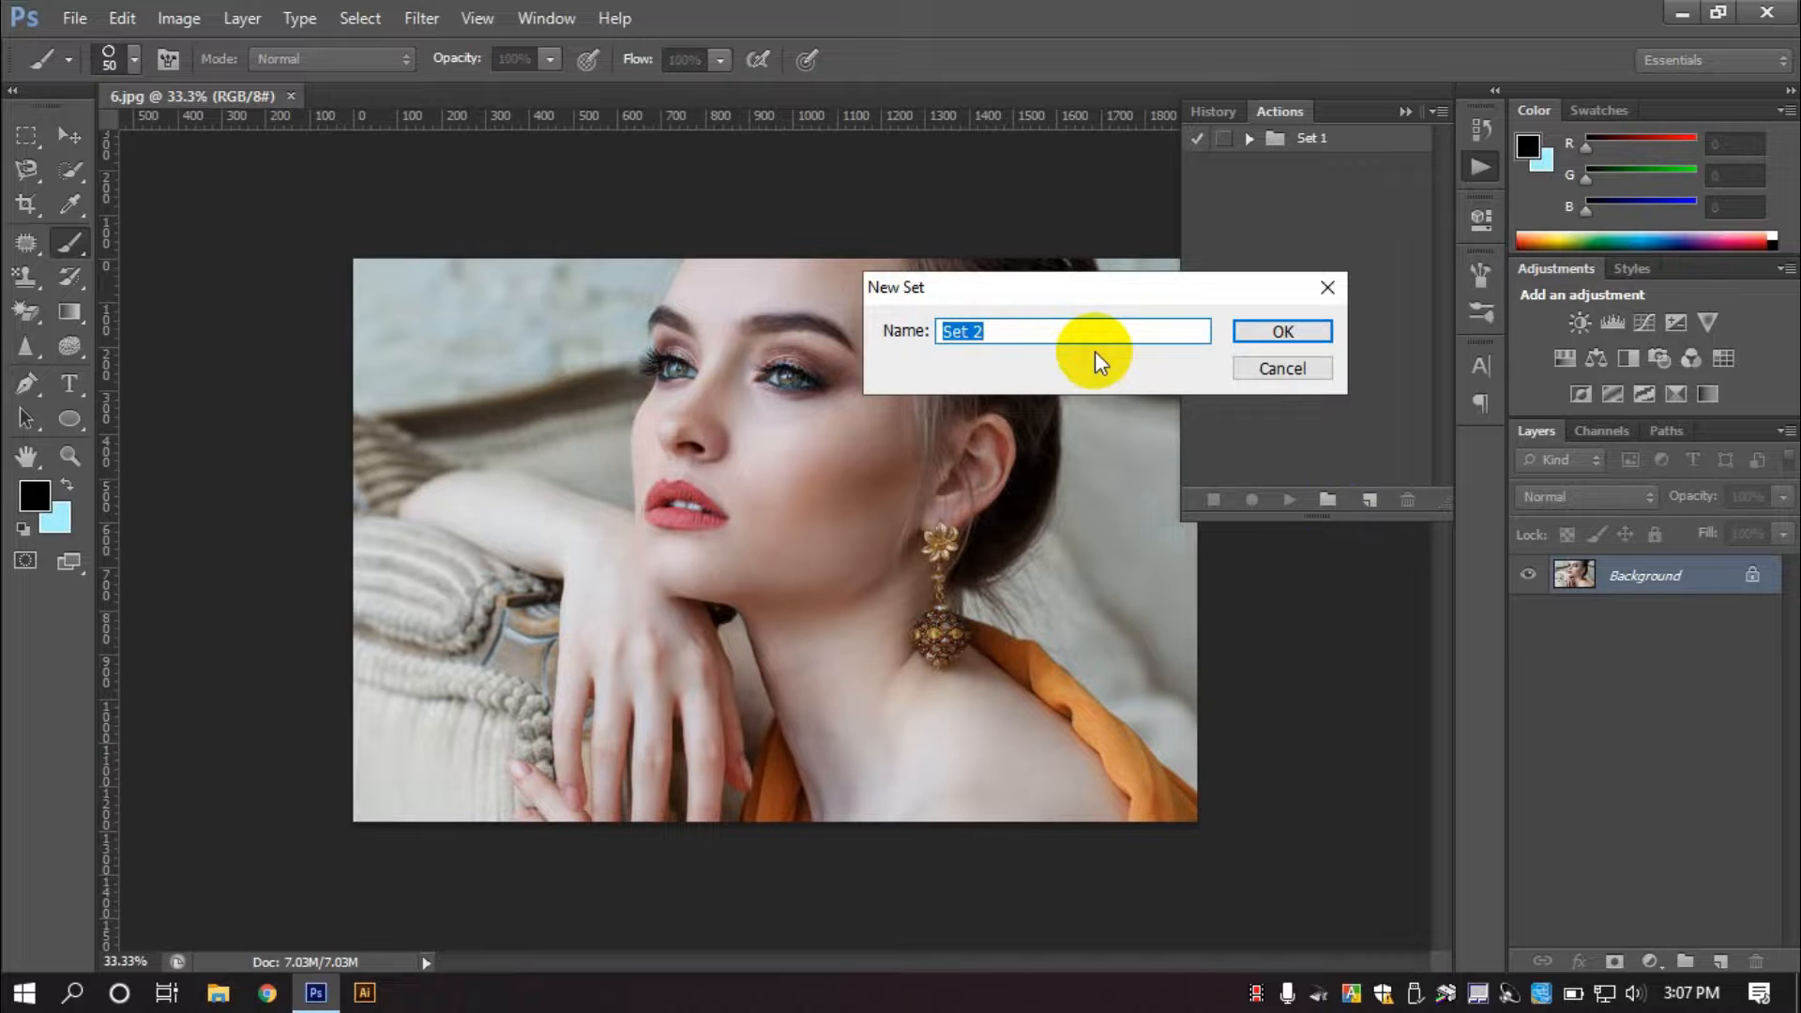
type("Effect")
key("Return")
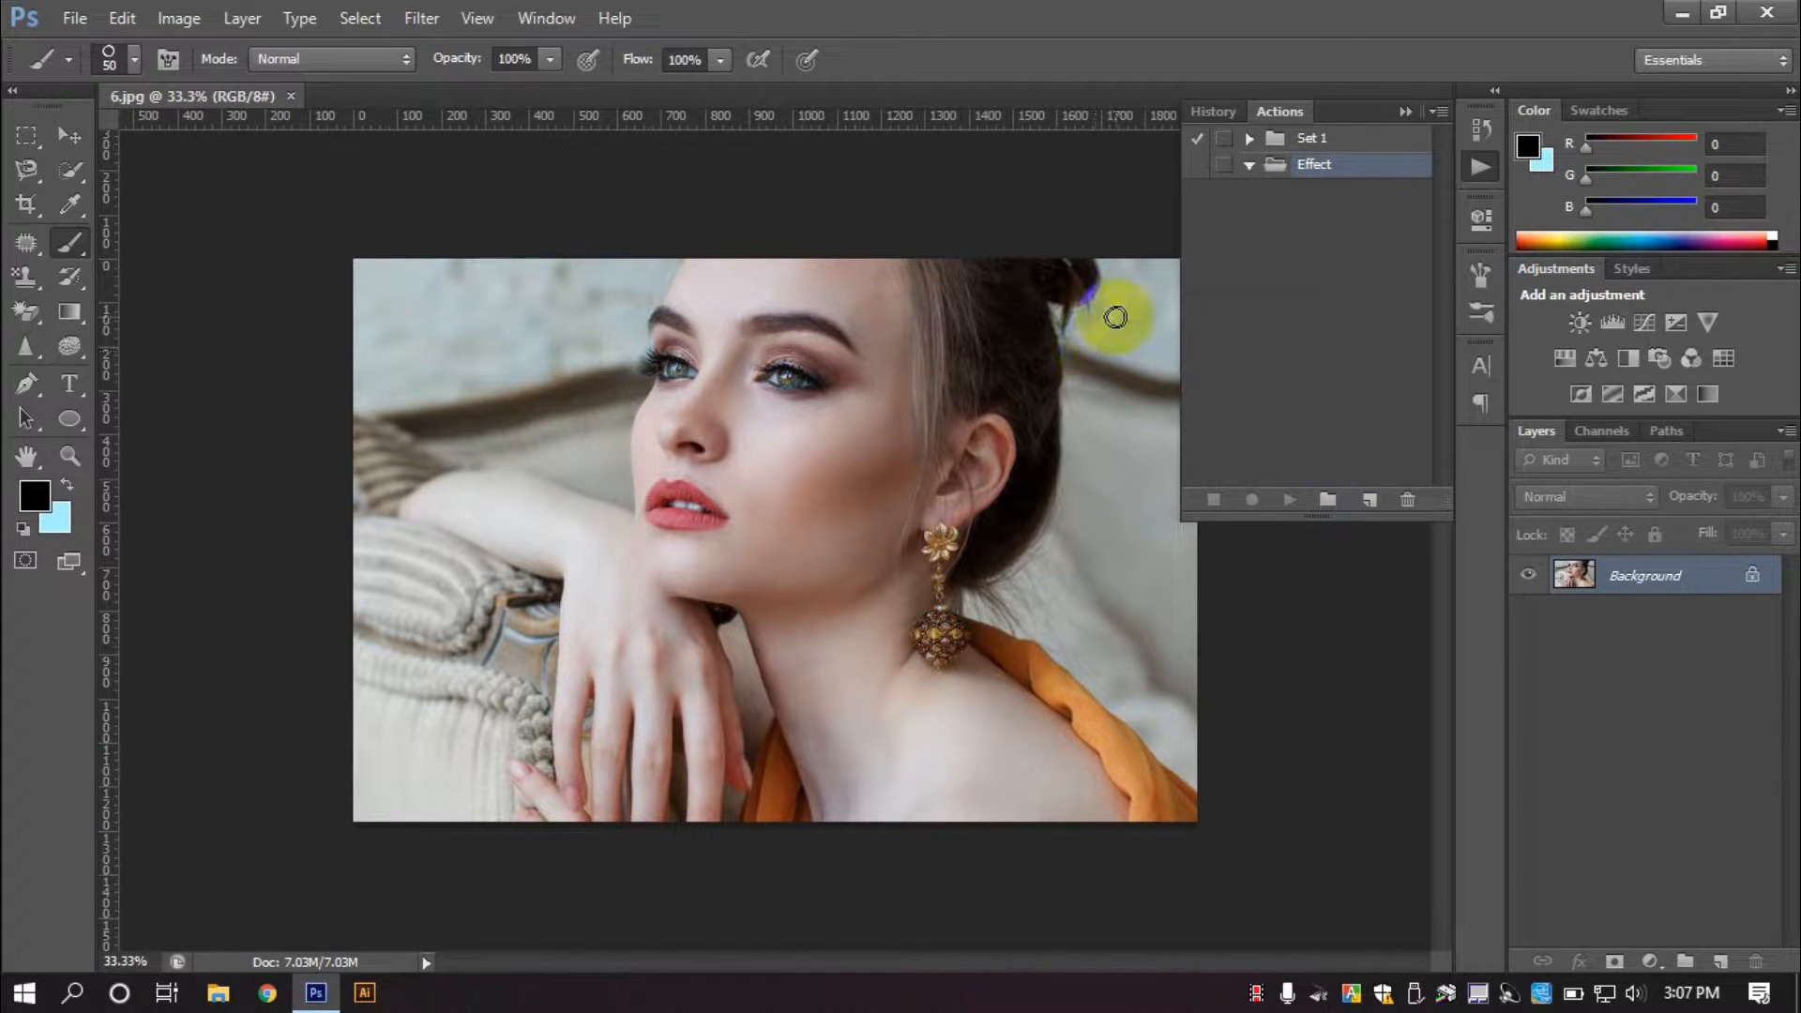
Create a new action named 1 in the Effect set and start recording it.
left_click(1336, 159)
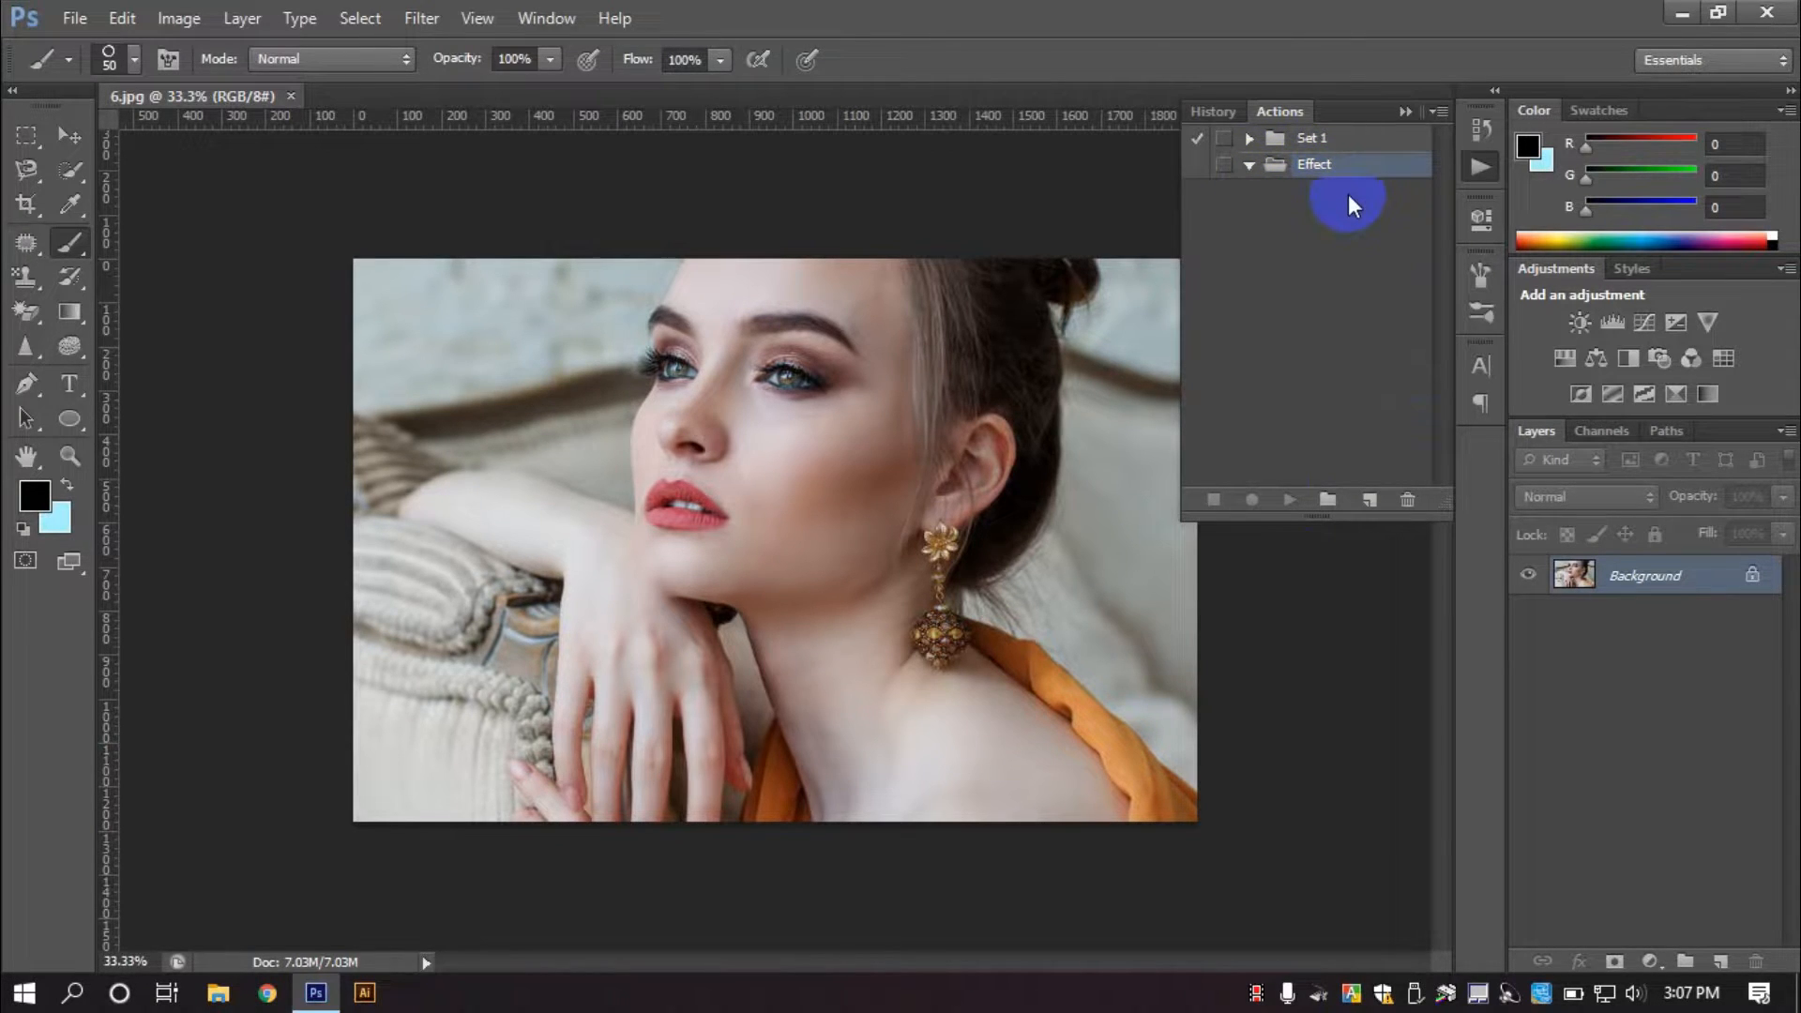
left_click(1372, 502)
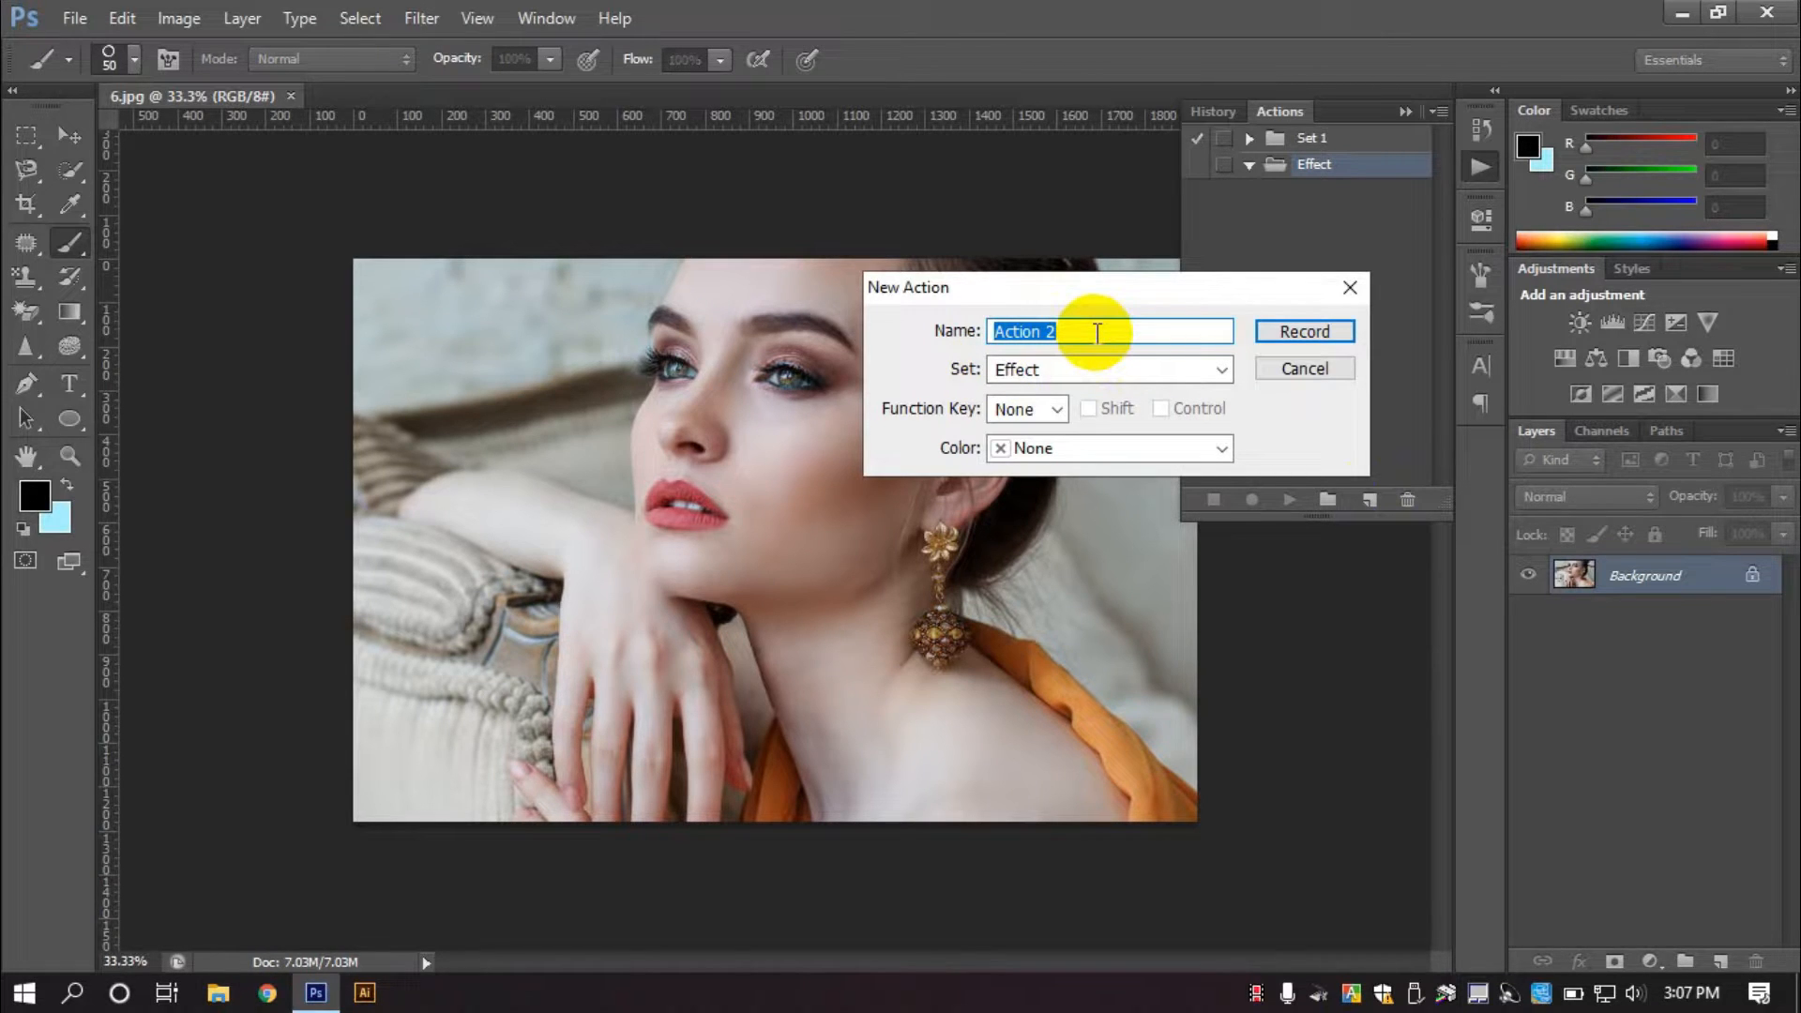
type("1")
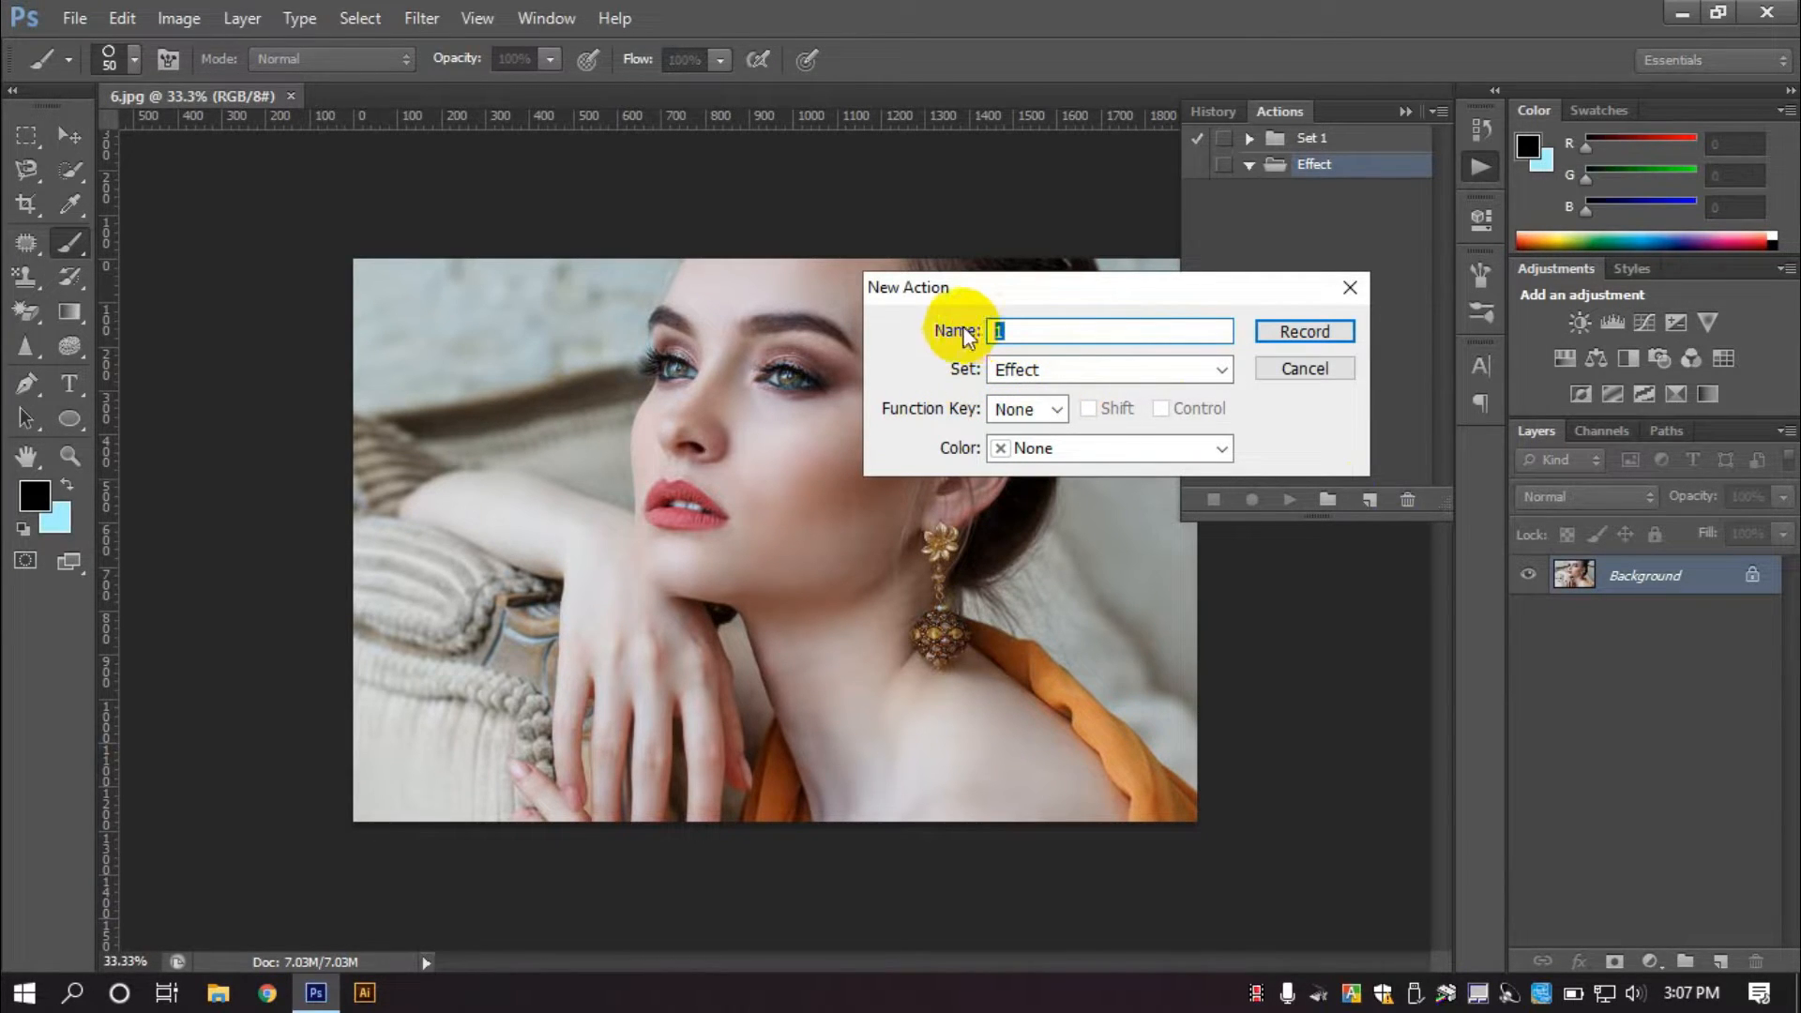
left_click(1031, 331)
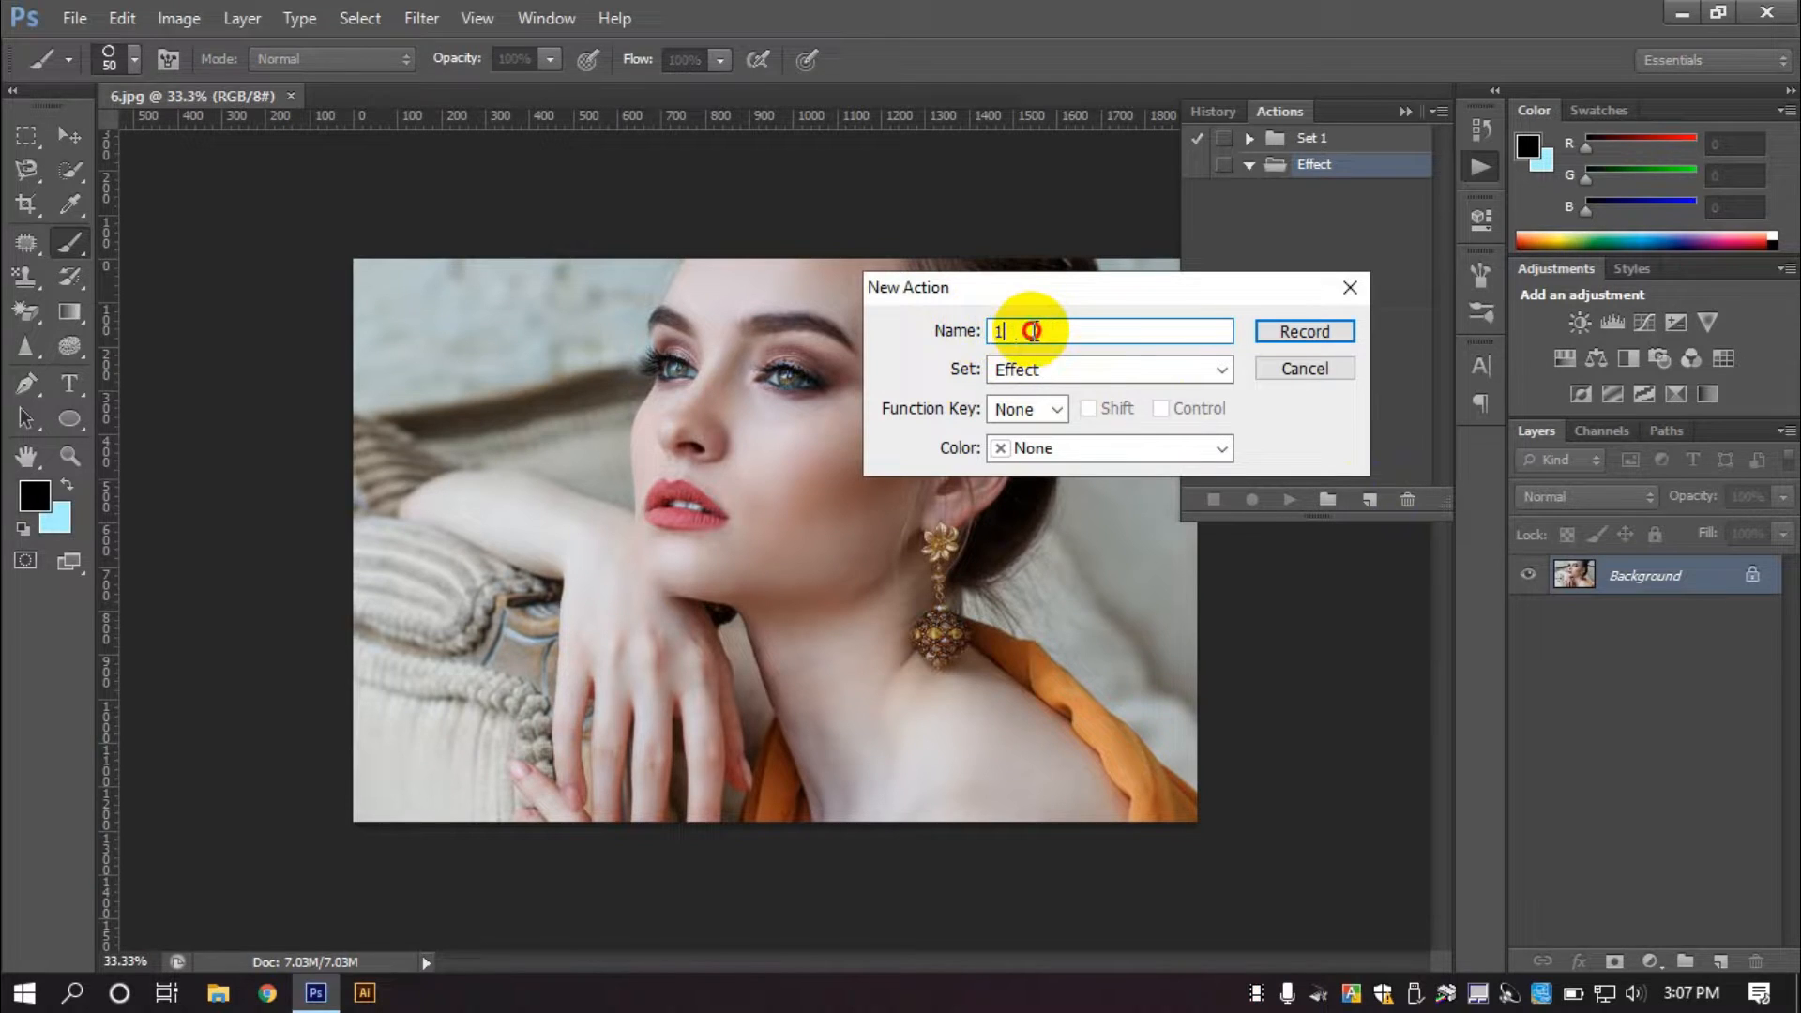
left_click(1332, 333)
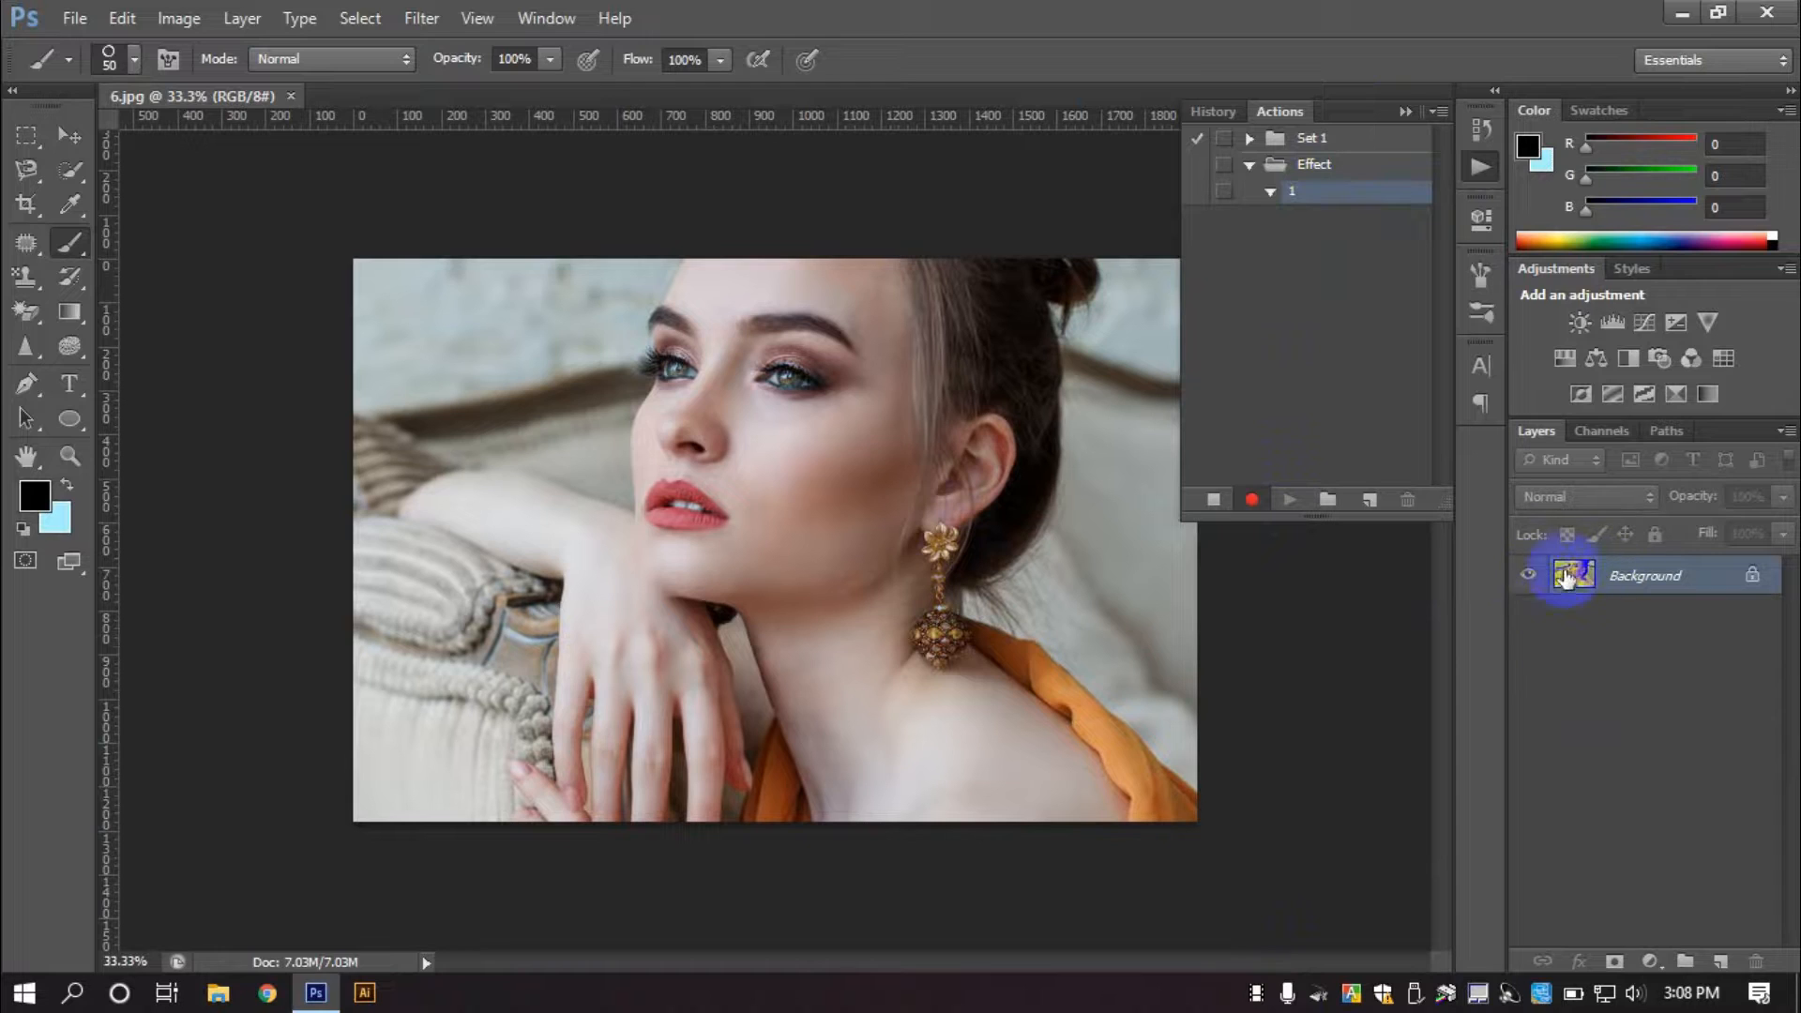
Duplicate the Background layer, keeping the default copy name.
right_click(1657, 578)
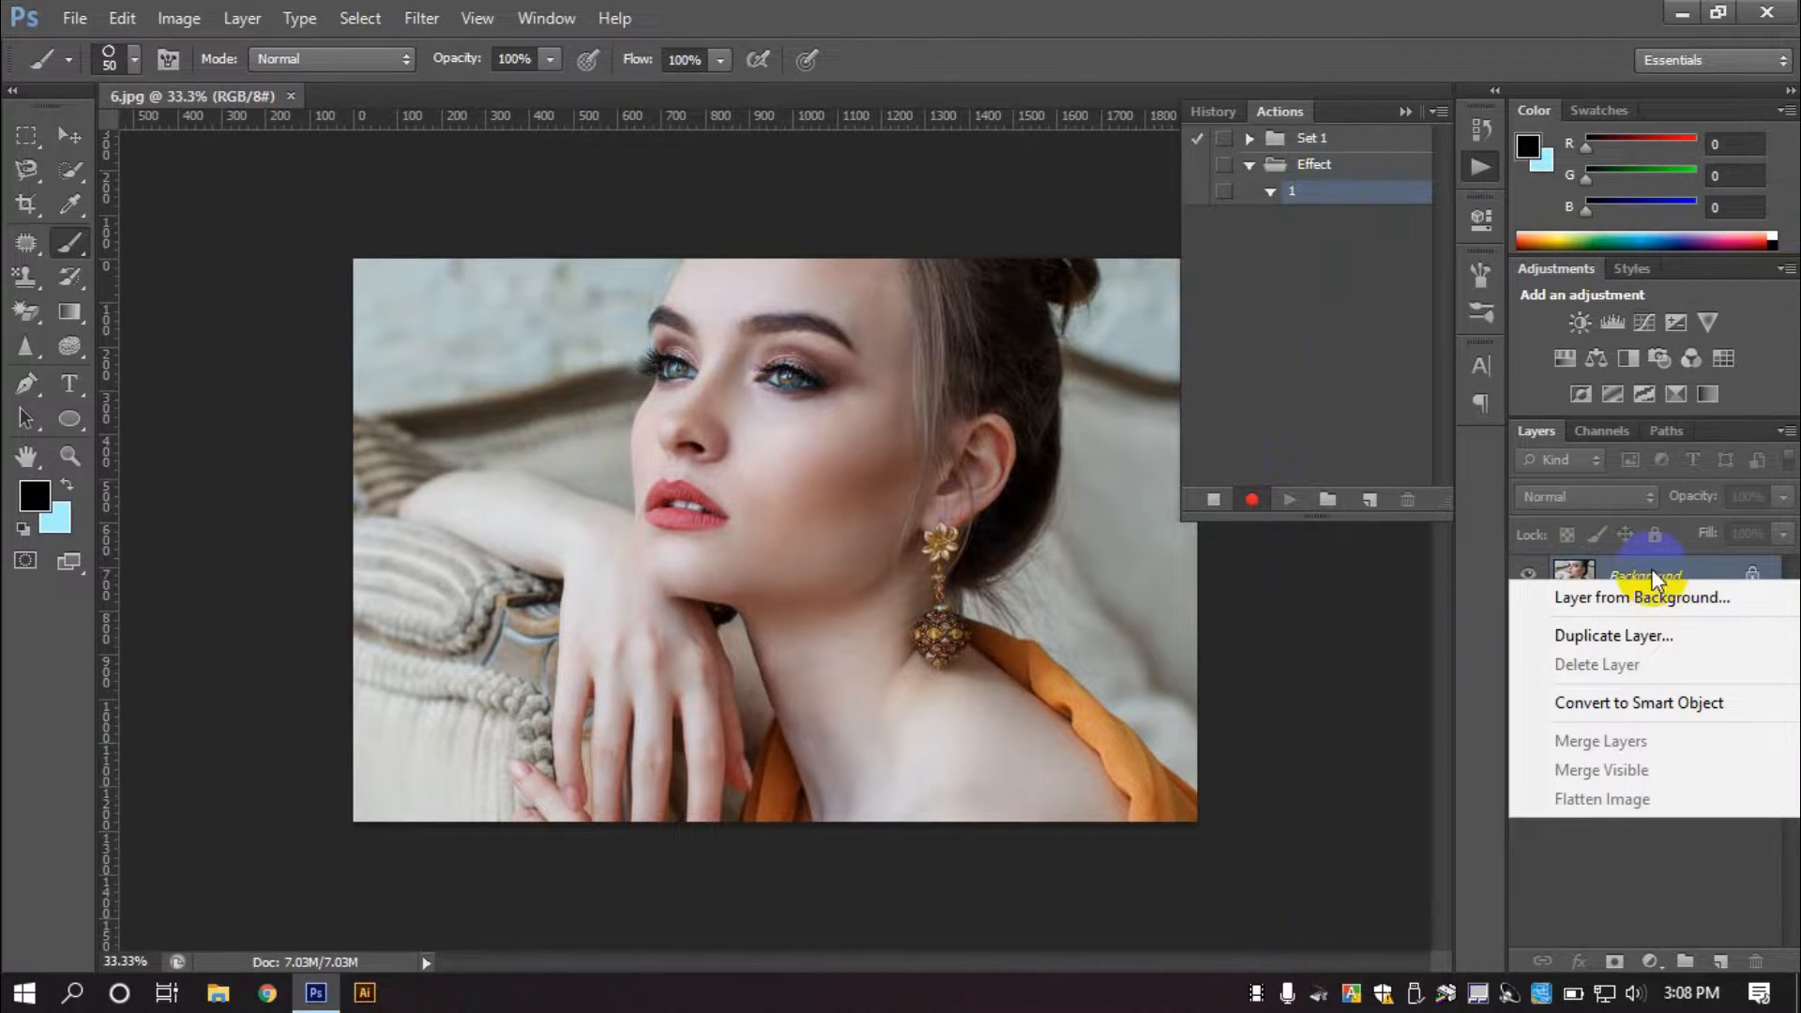
left_click(1633, 630)
left_click(1070, 298)
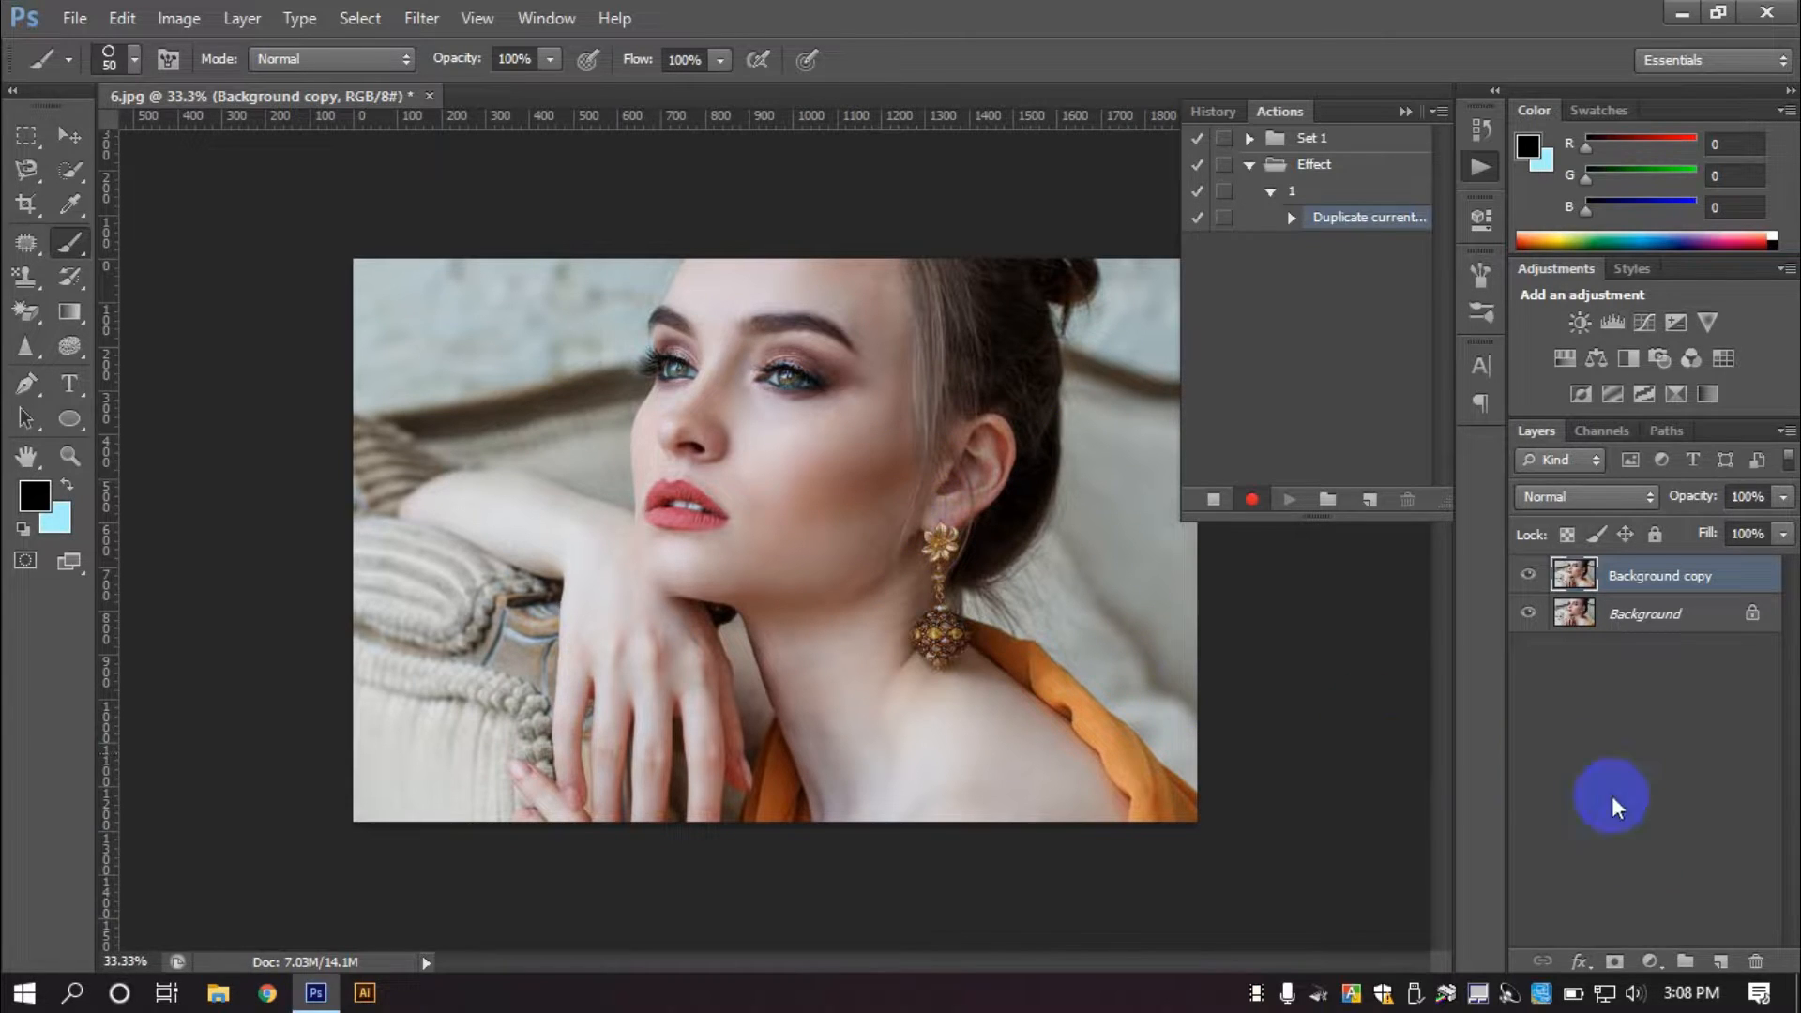
Add a Black & White adjustment layer above the background copy and lower its Reds value.
left_click(1649, 962)
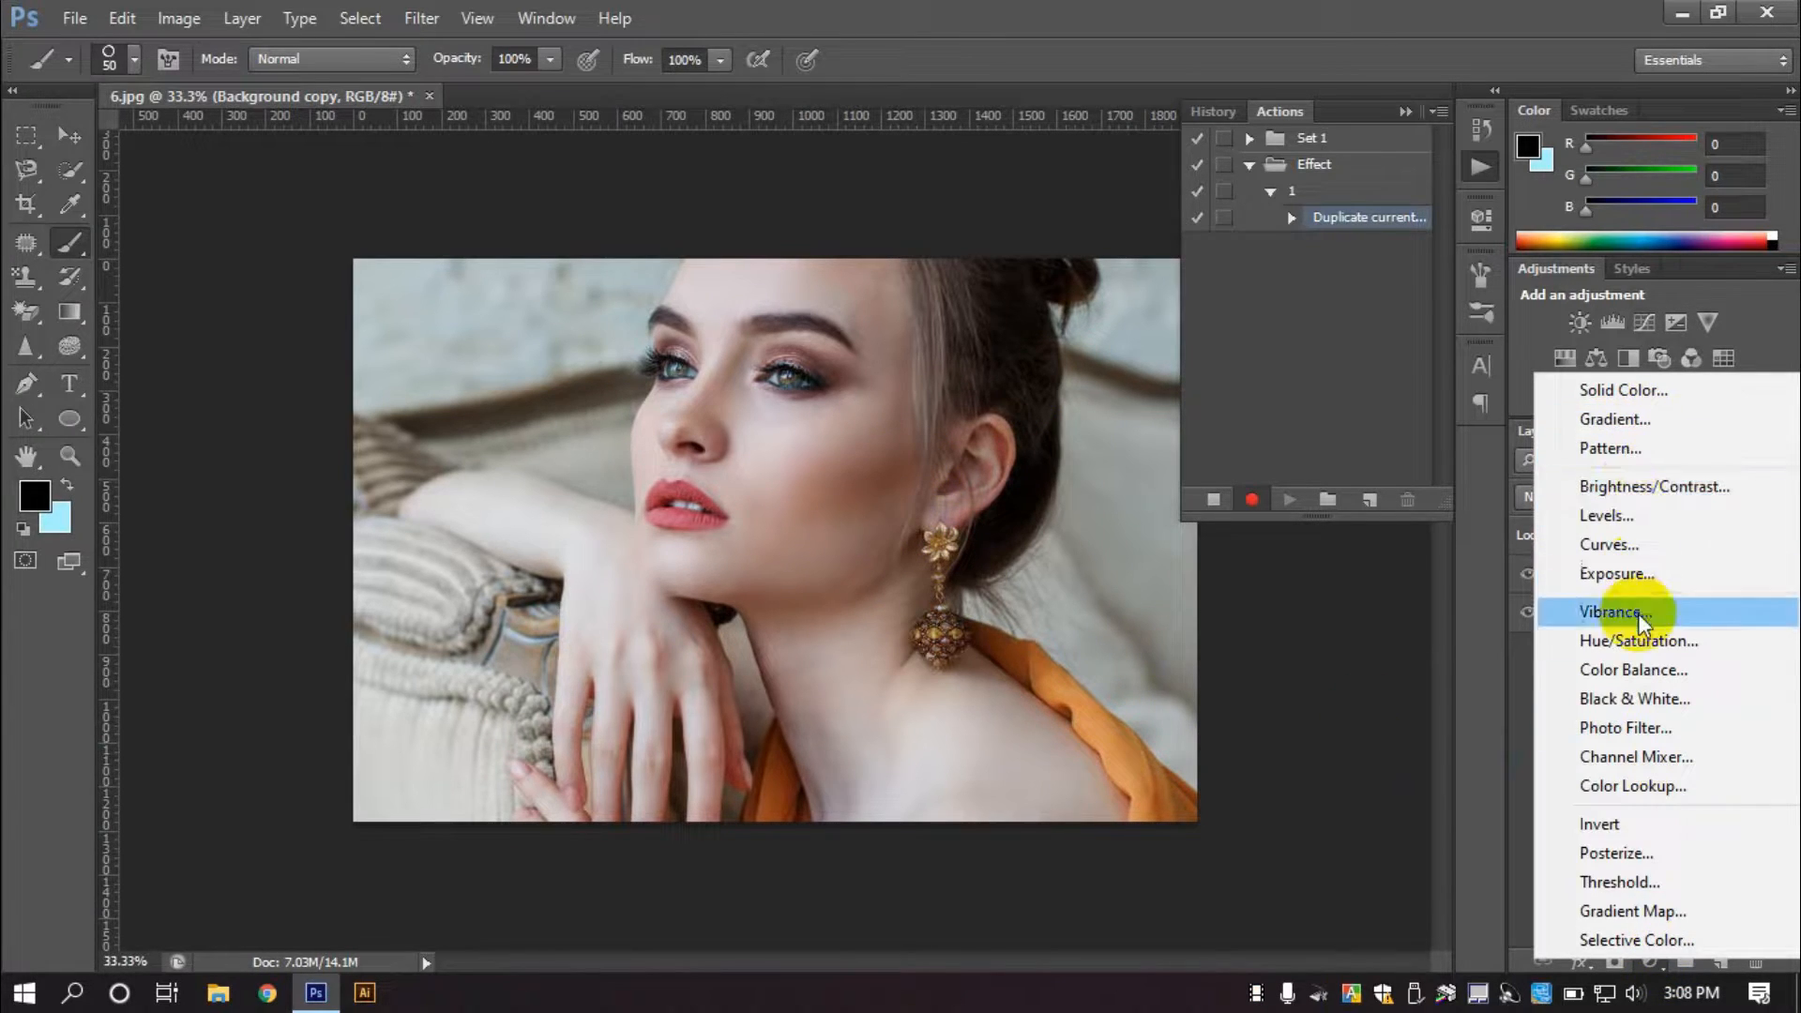
left_click(1634, 698)
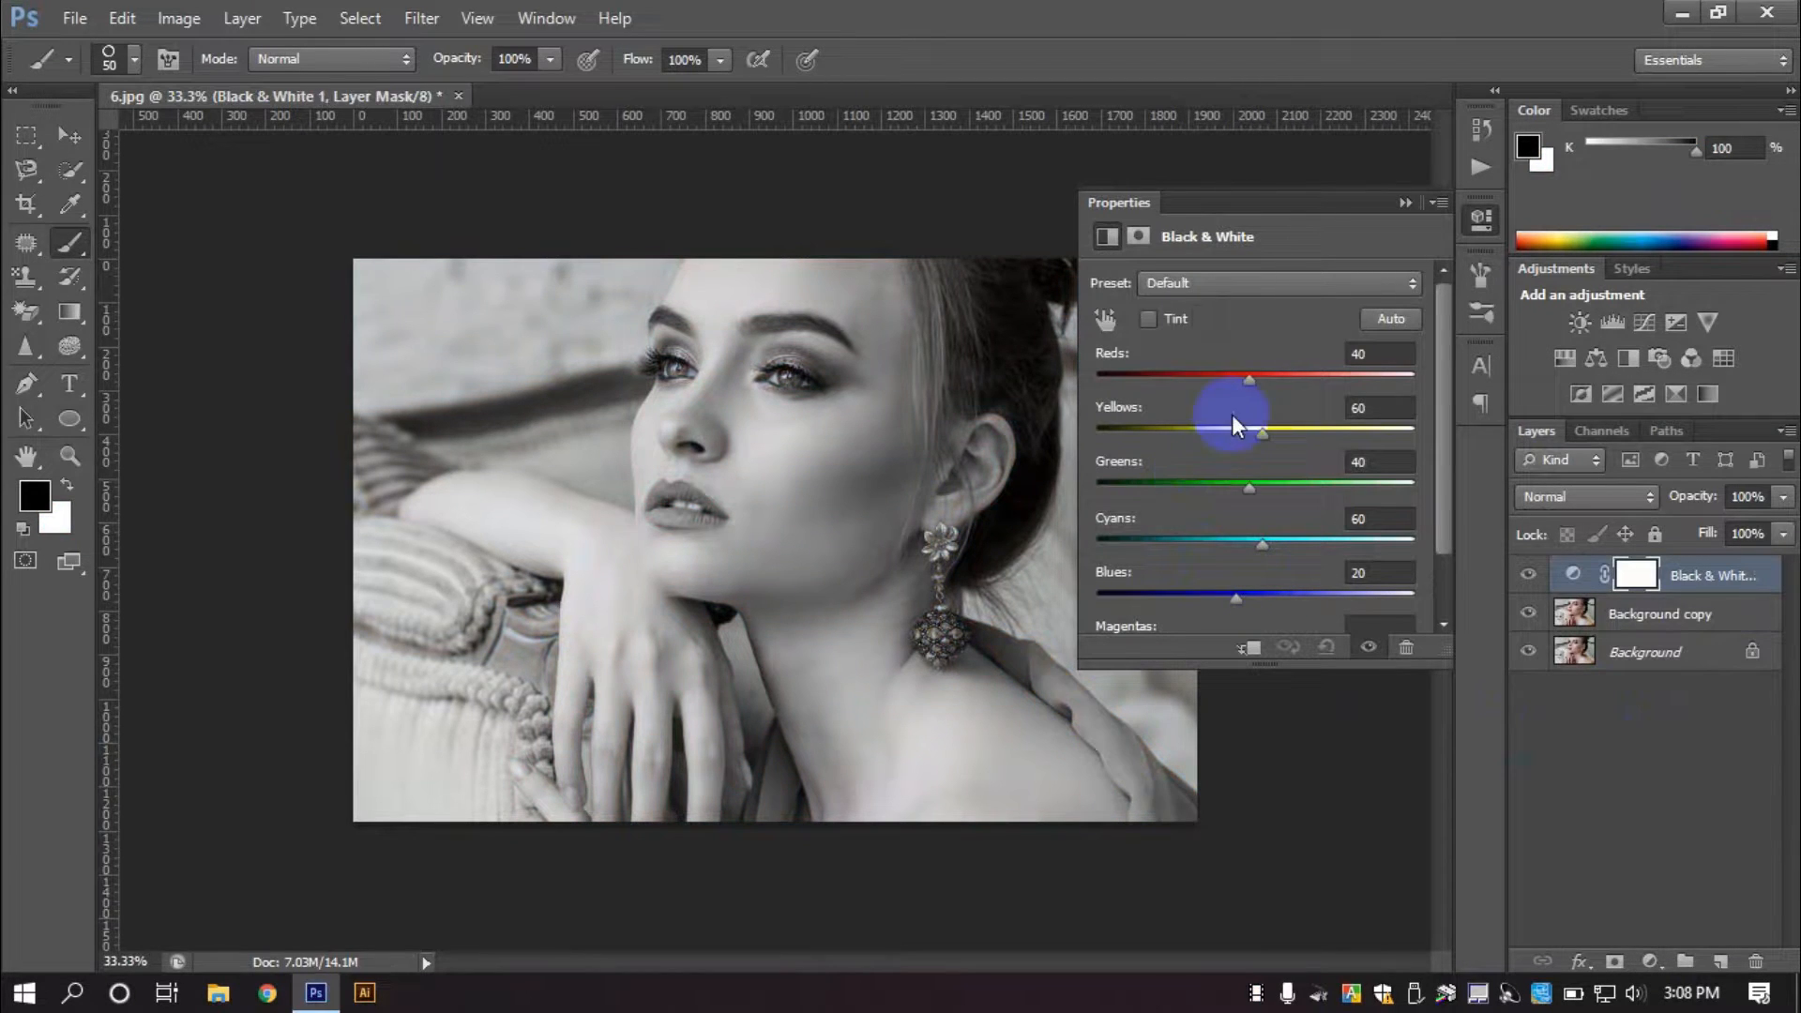
left_click_drag(1249, 380, 1208, 374)
left_click(1489, 245)
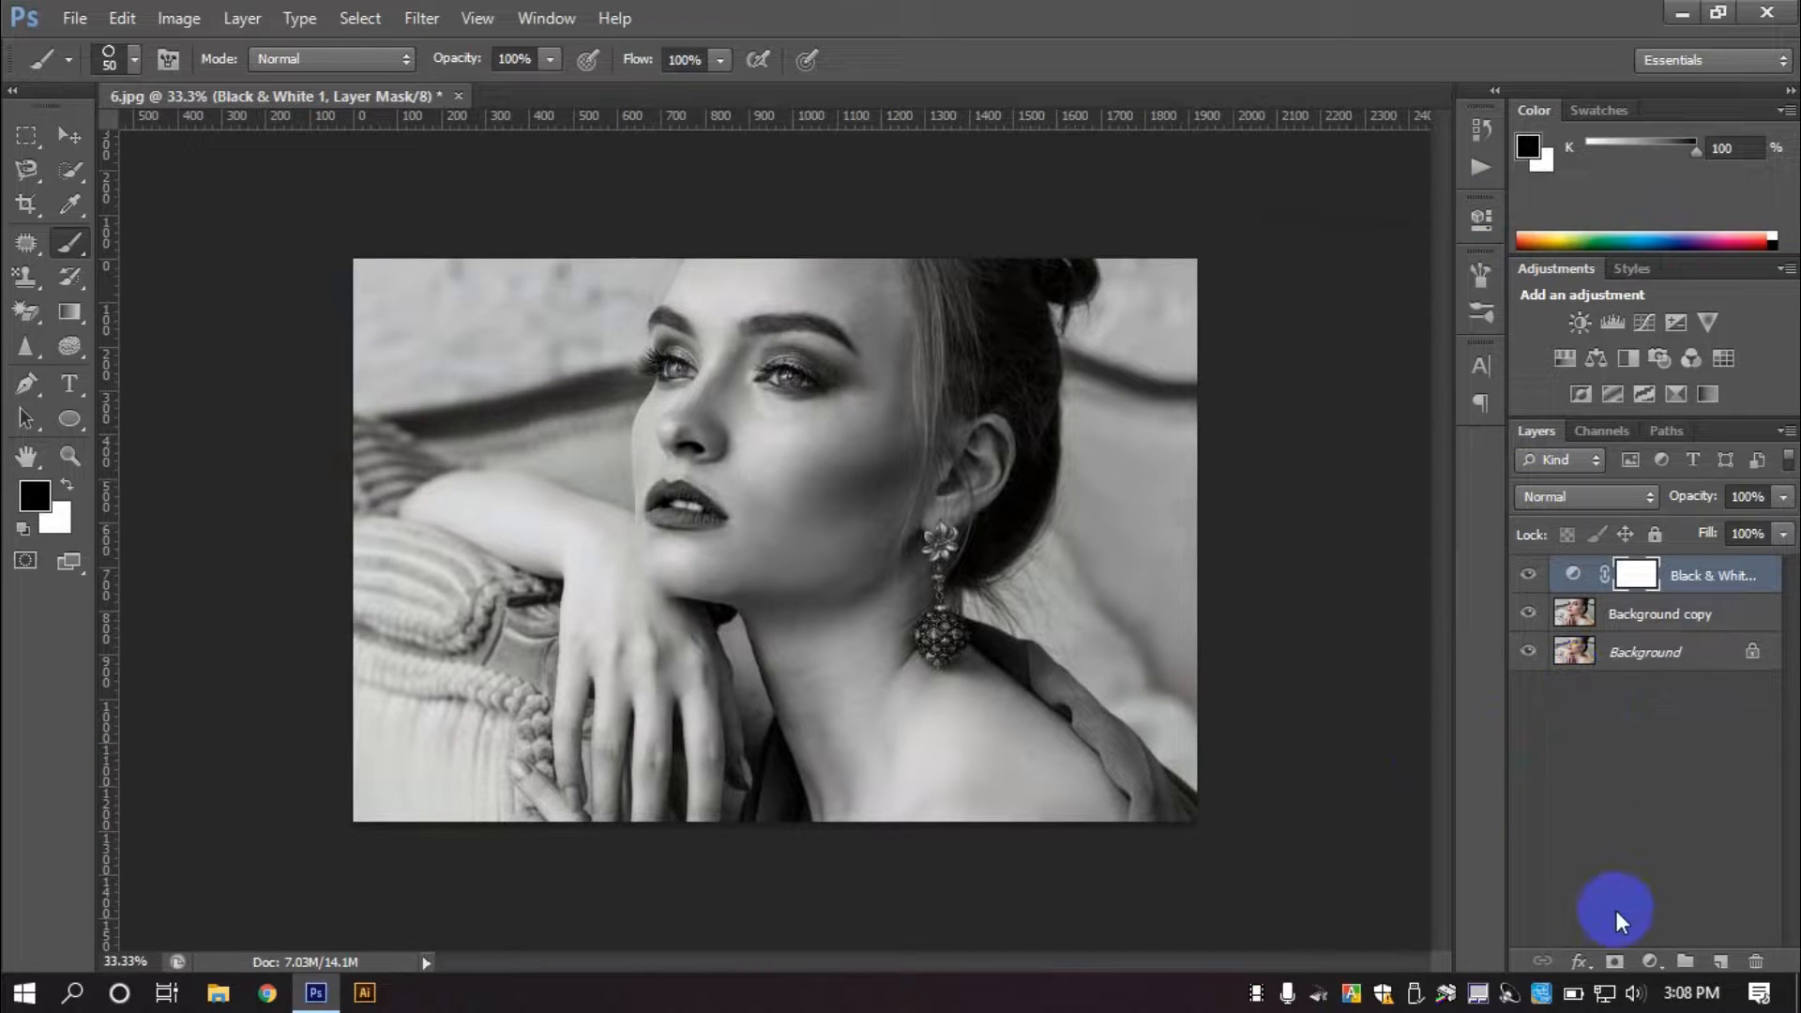
Add a Levels adjustment layer above the Black & White layer and raise its RGB shadow input level.
left_click(1649, 961)
left_click(1636, 508)
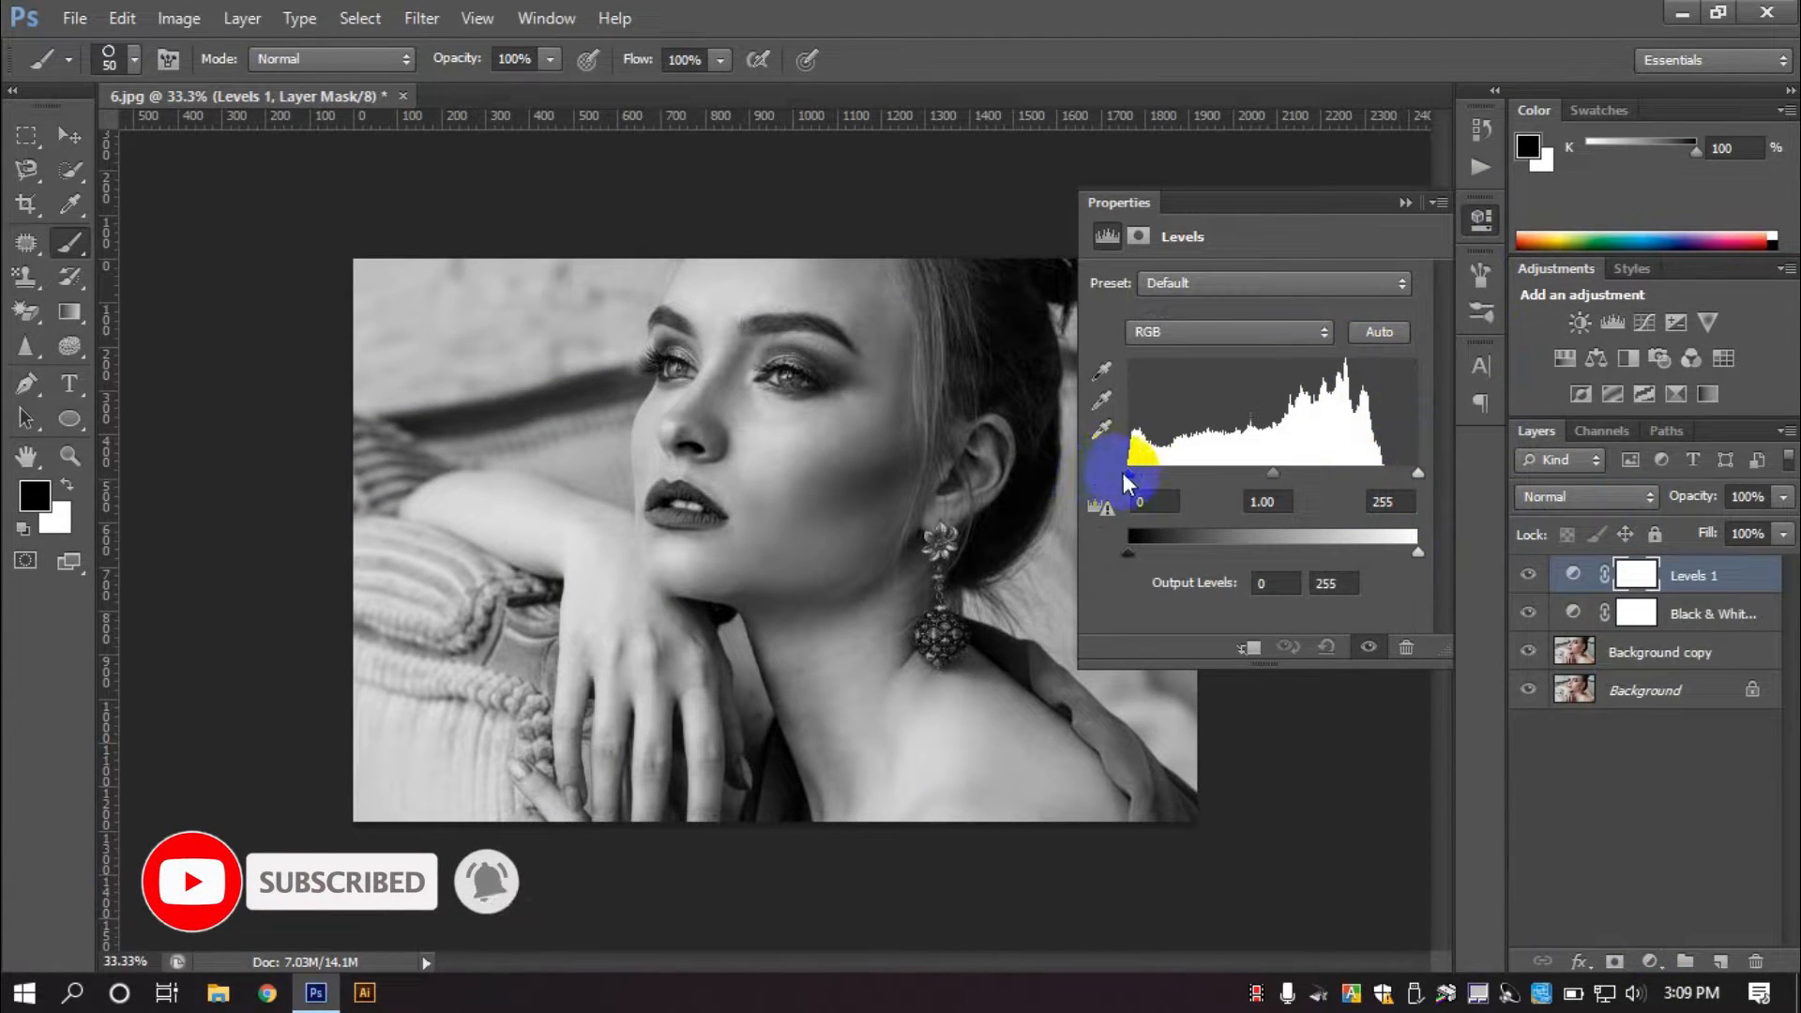
left_click_drag(1127, 472, 1158, 473)
mouse_move(1417, 473)
left_mouse_down()
mouse_move(1358, 469)
mouse_move(1390, 474)
left_mouse_up()
Lower the Levels highlight input per channel to about 231 for Red, 221 for Green and 210 for Blue.
left_click(1299, 336)
left_click(1266, 394)
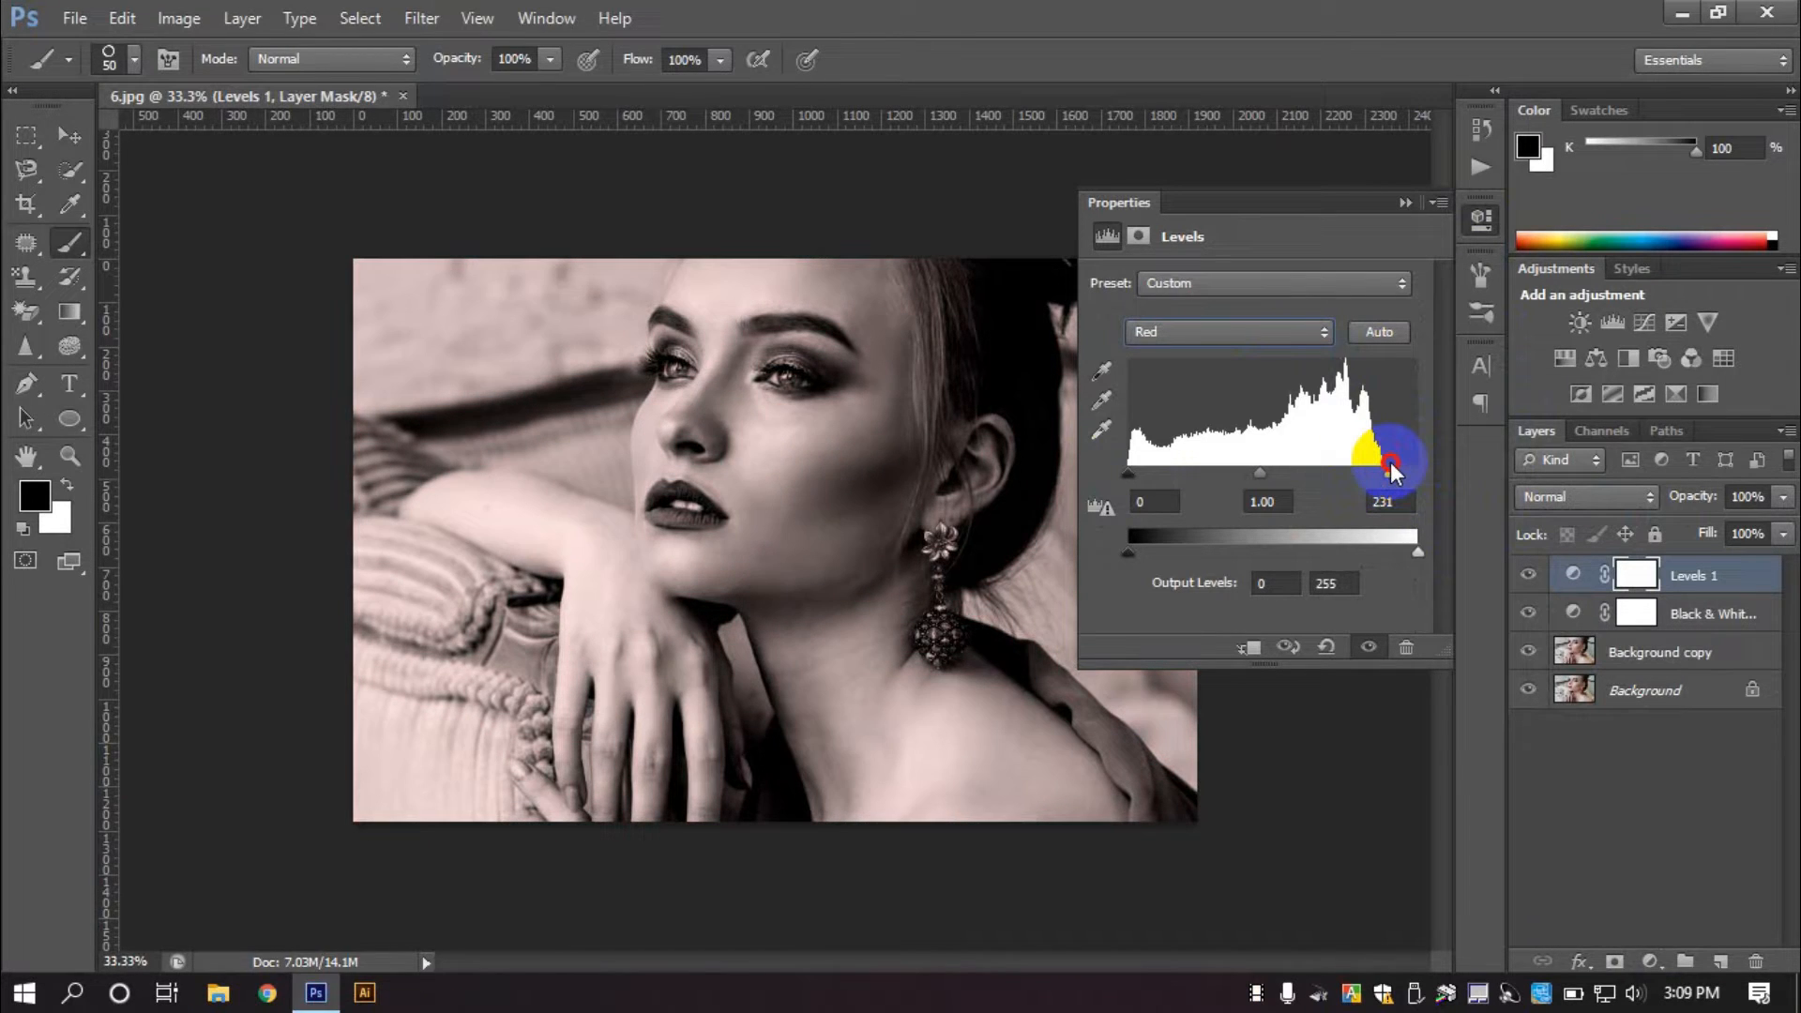
left_click(1284, 340)
left_click(1273, 391)
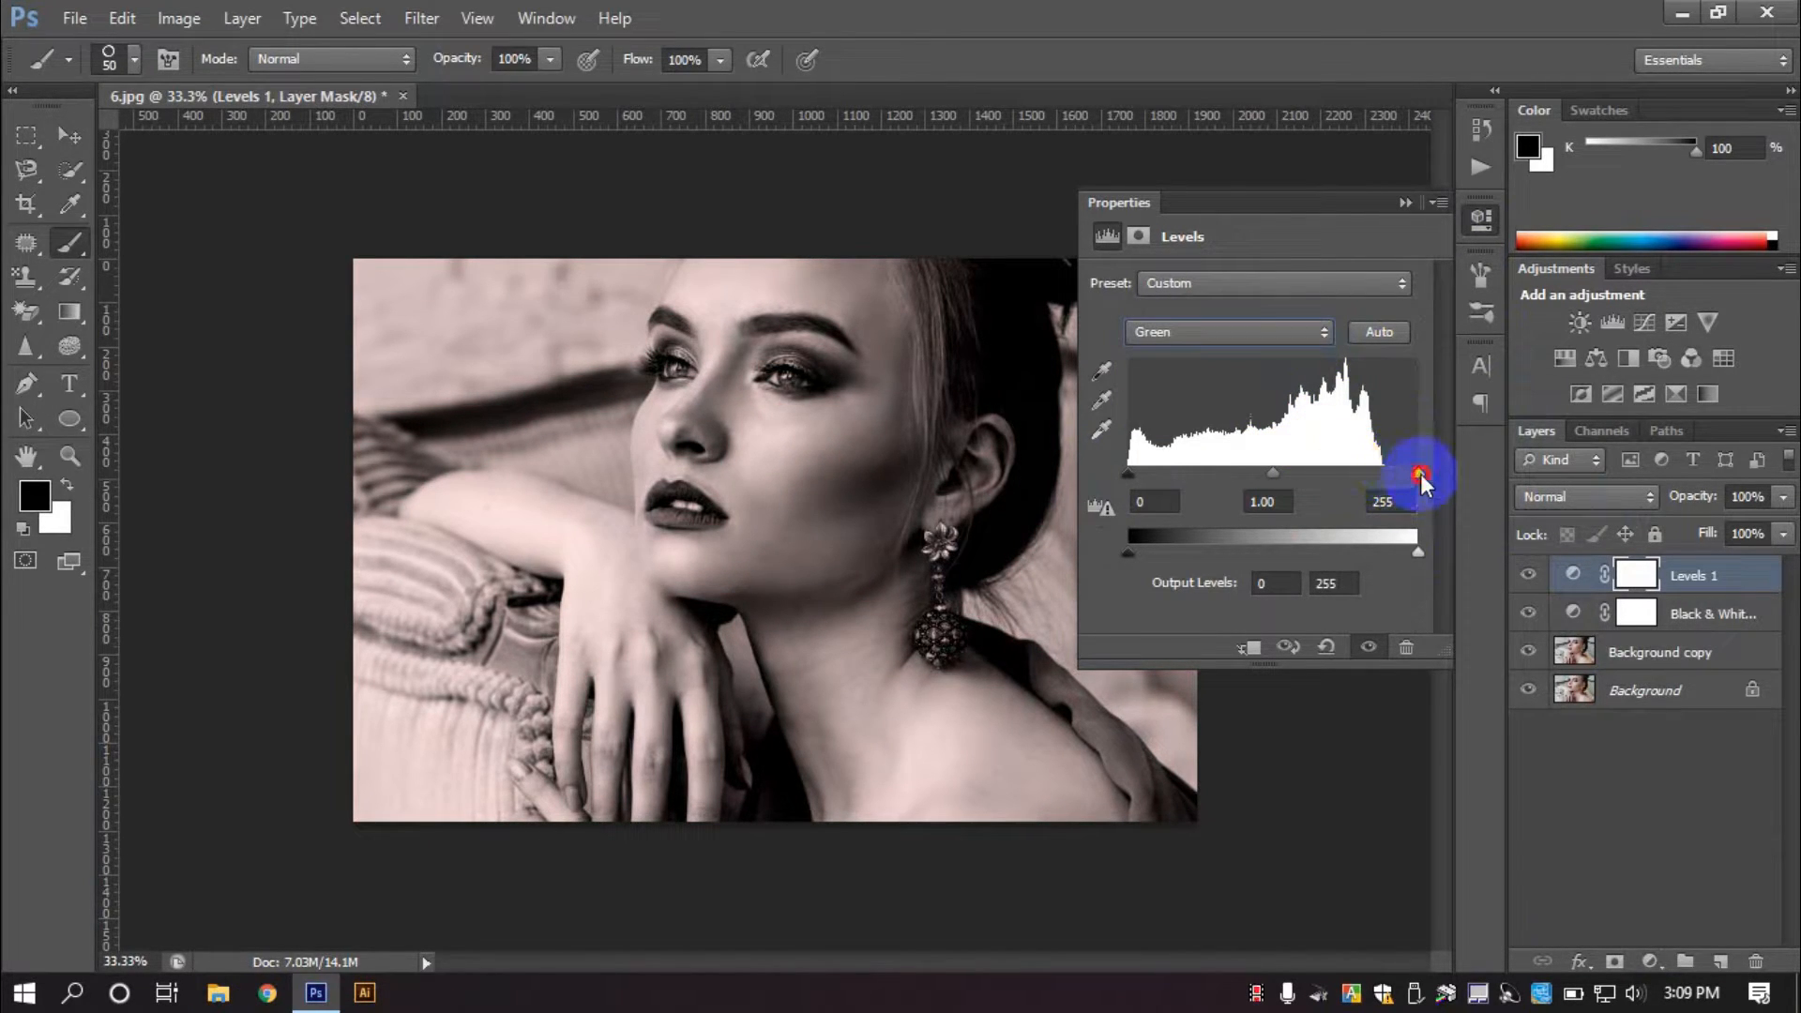
left_click_drag(1420, 475, 1380, 475)
left_click(1253, 351)
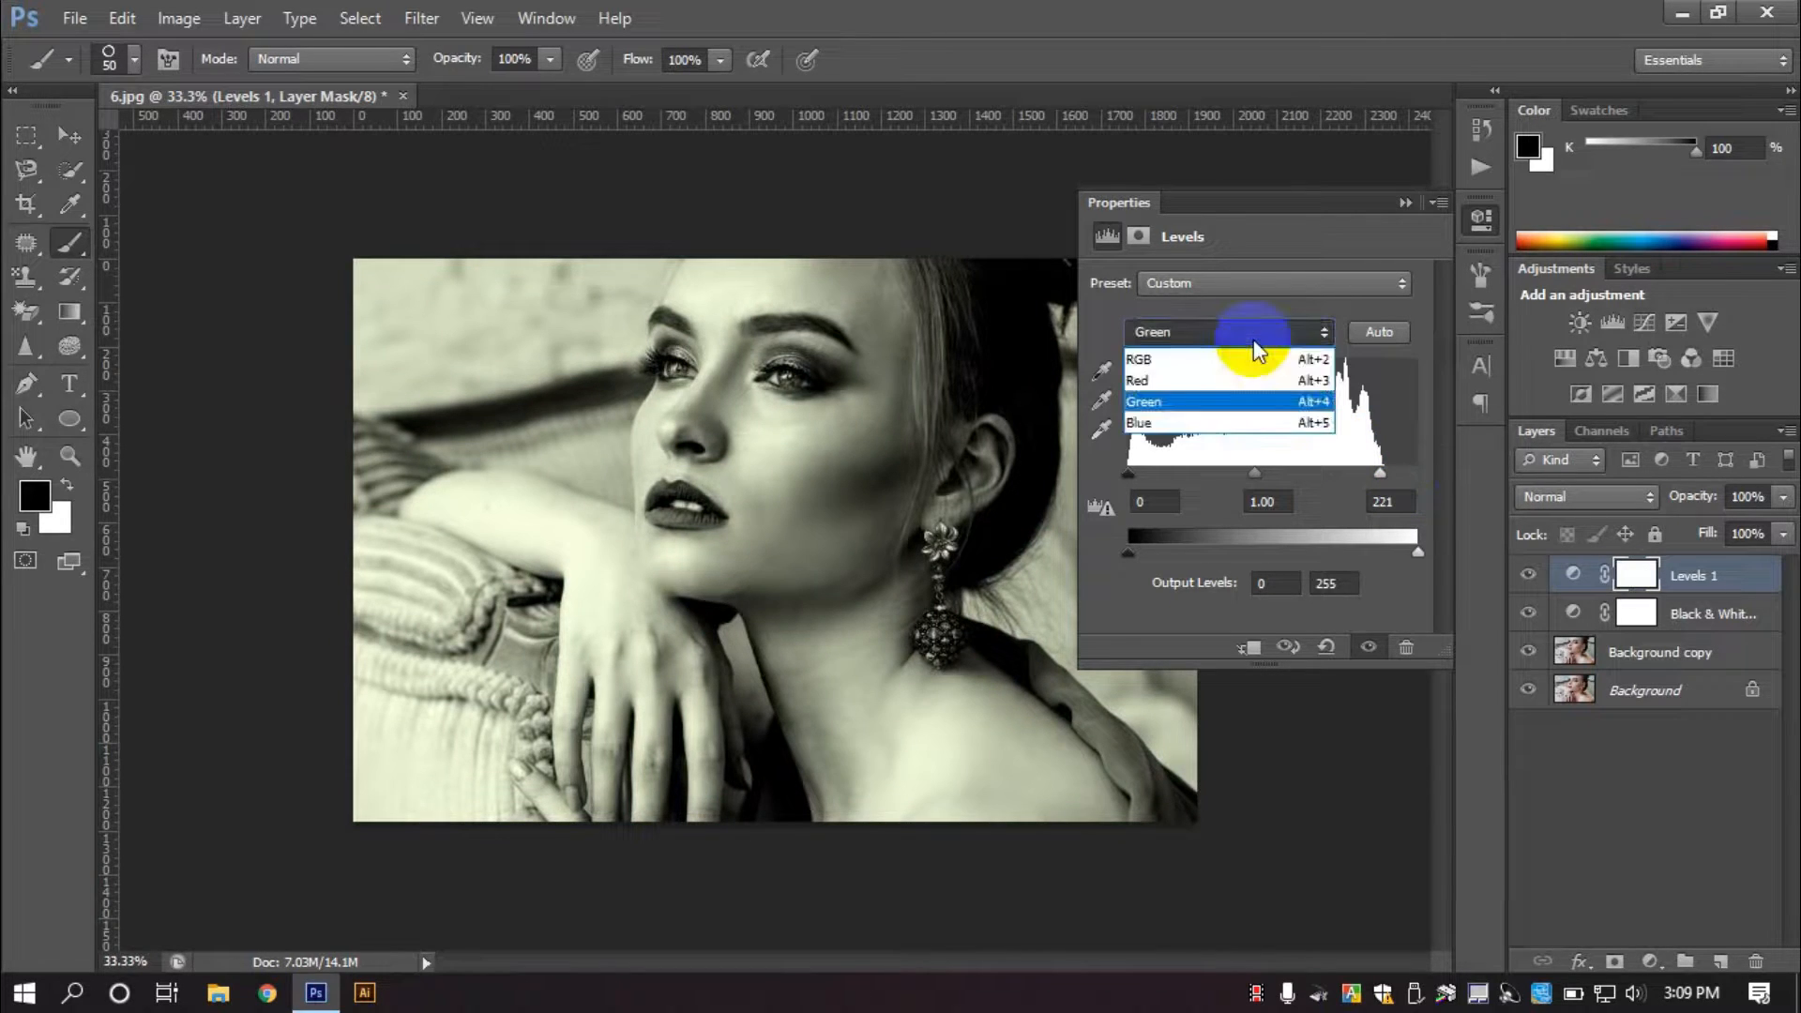
left_click(1247, 411)
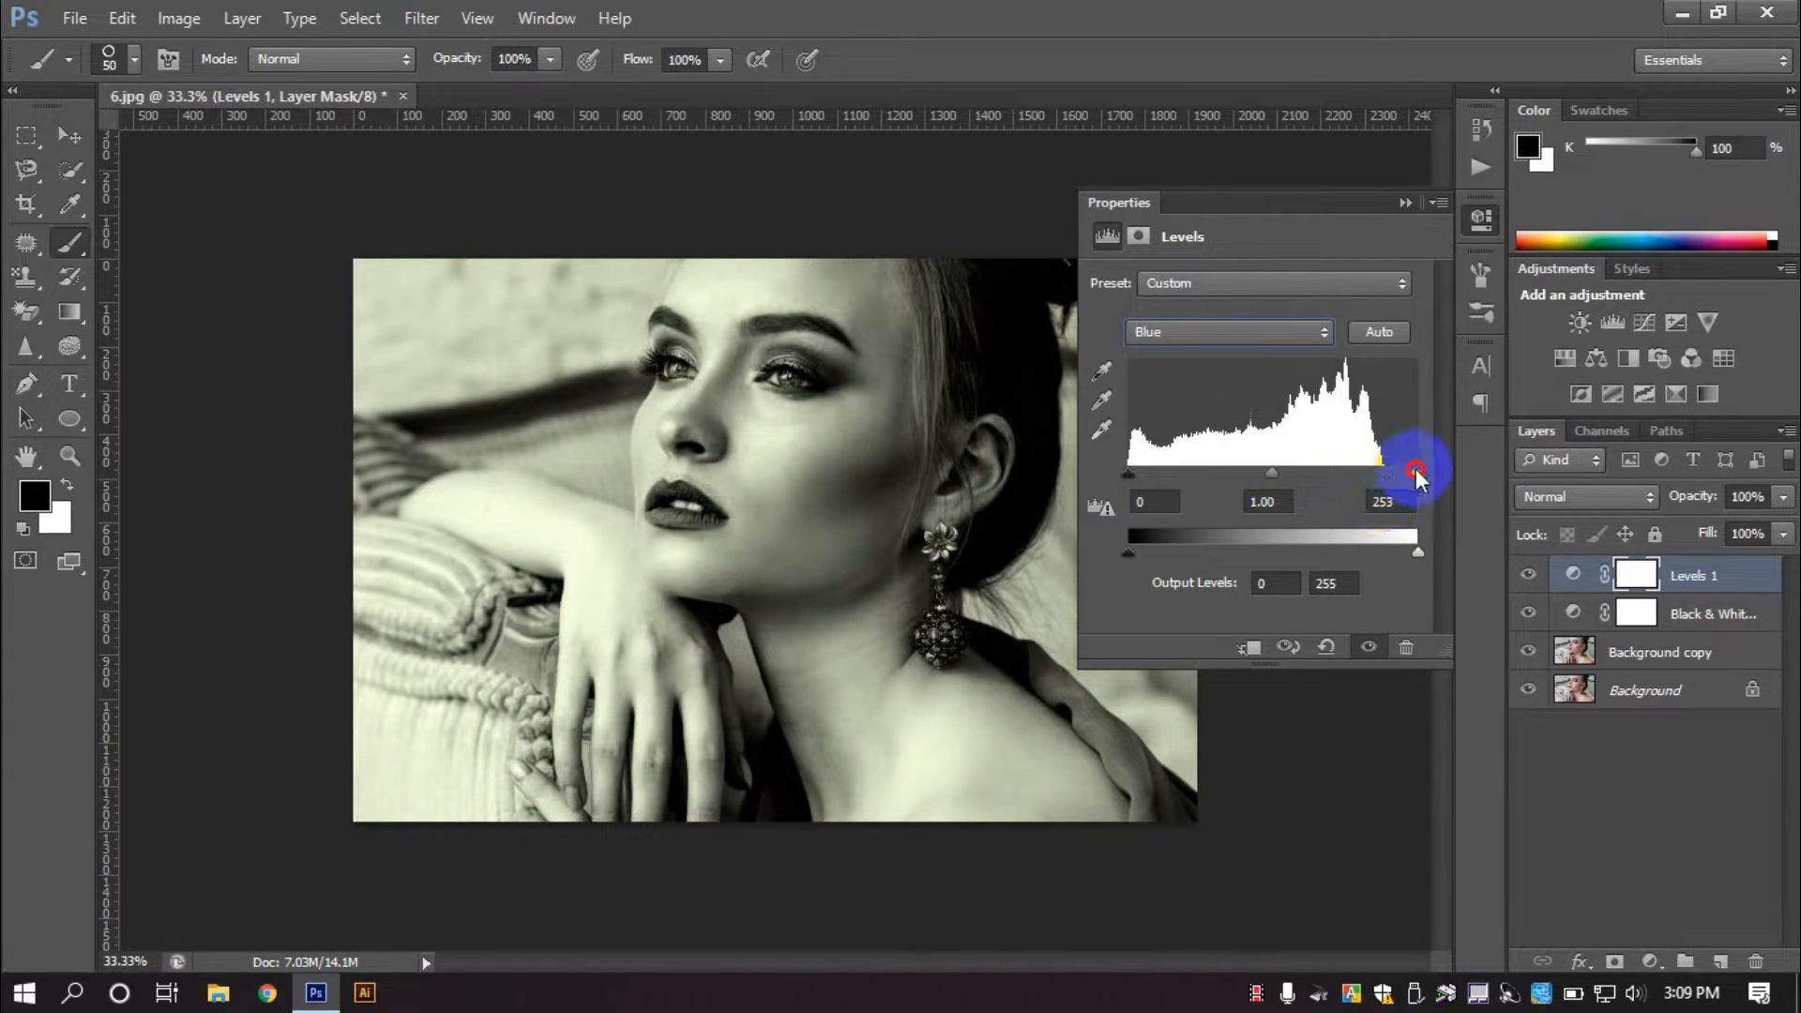
left_click_drag(1413, 471, 1365, 473)
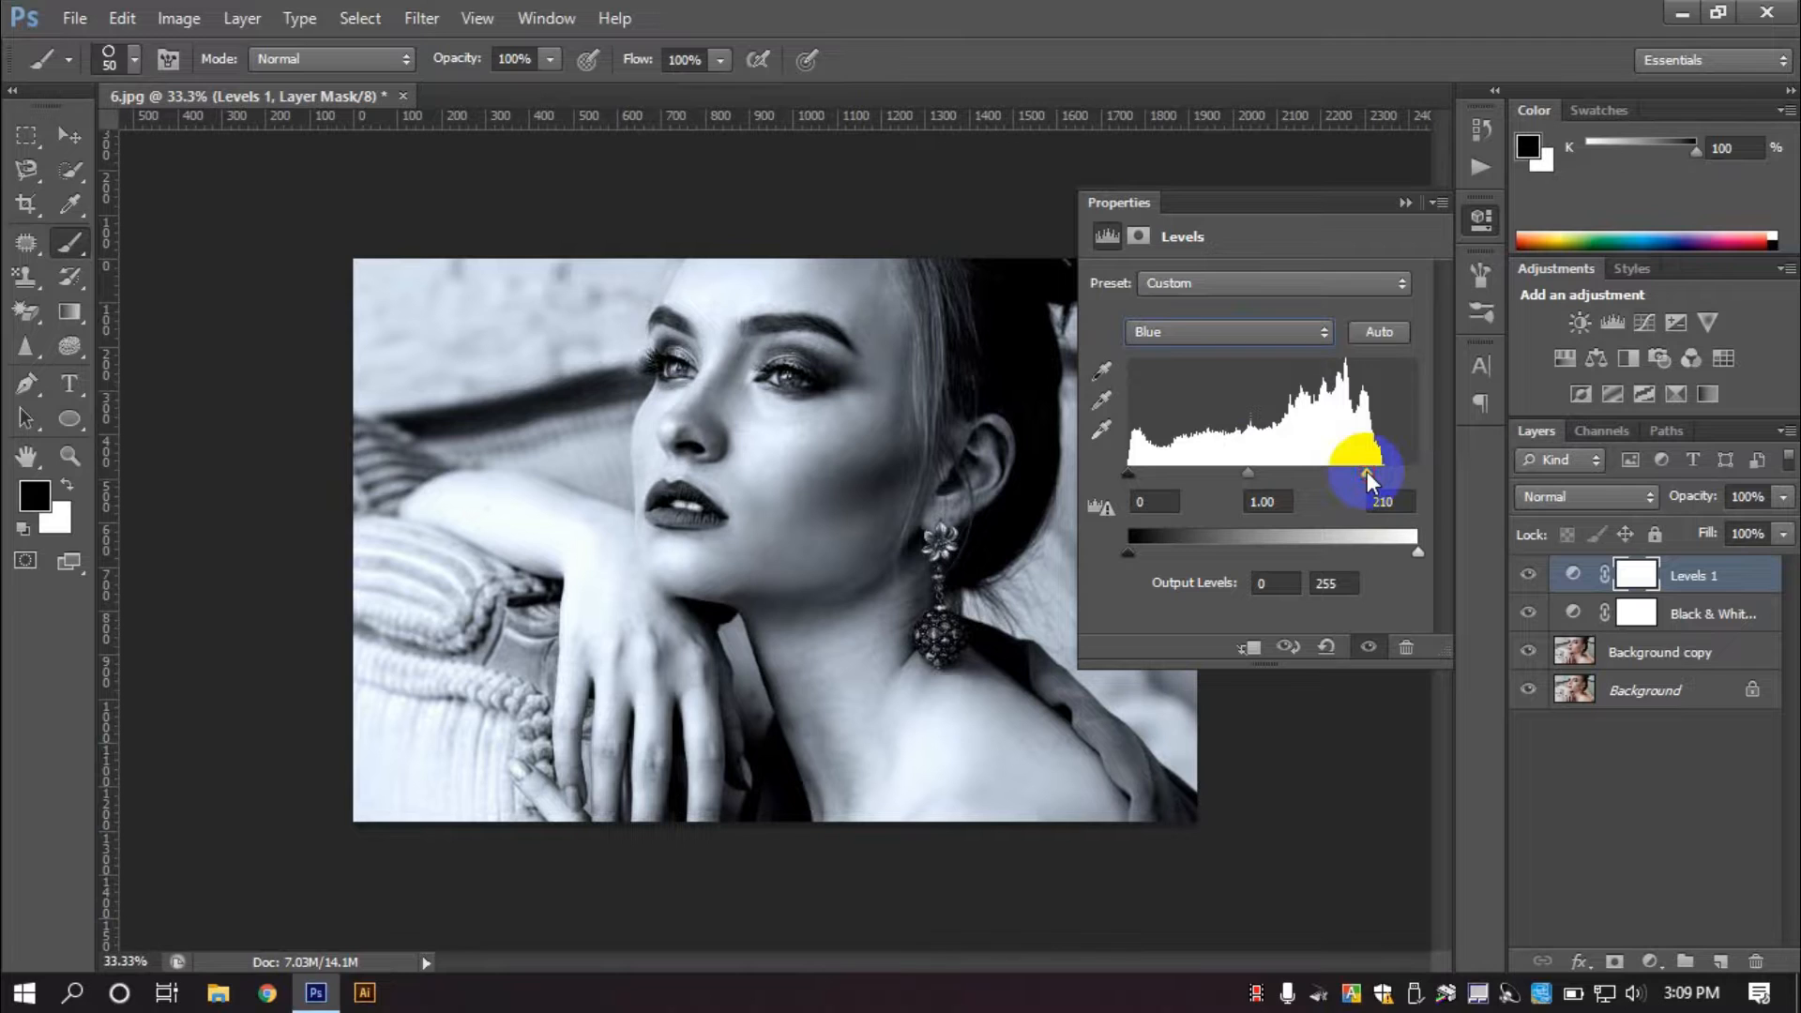
left_click(1478, 221)
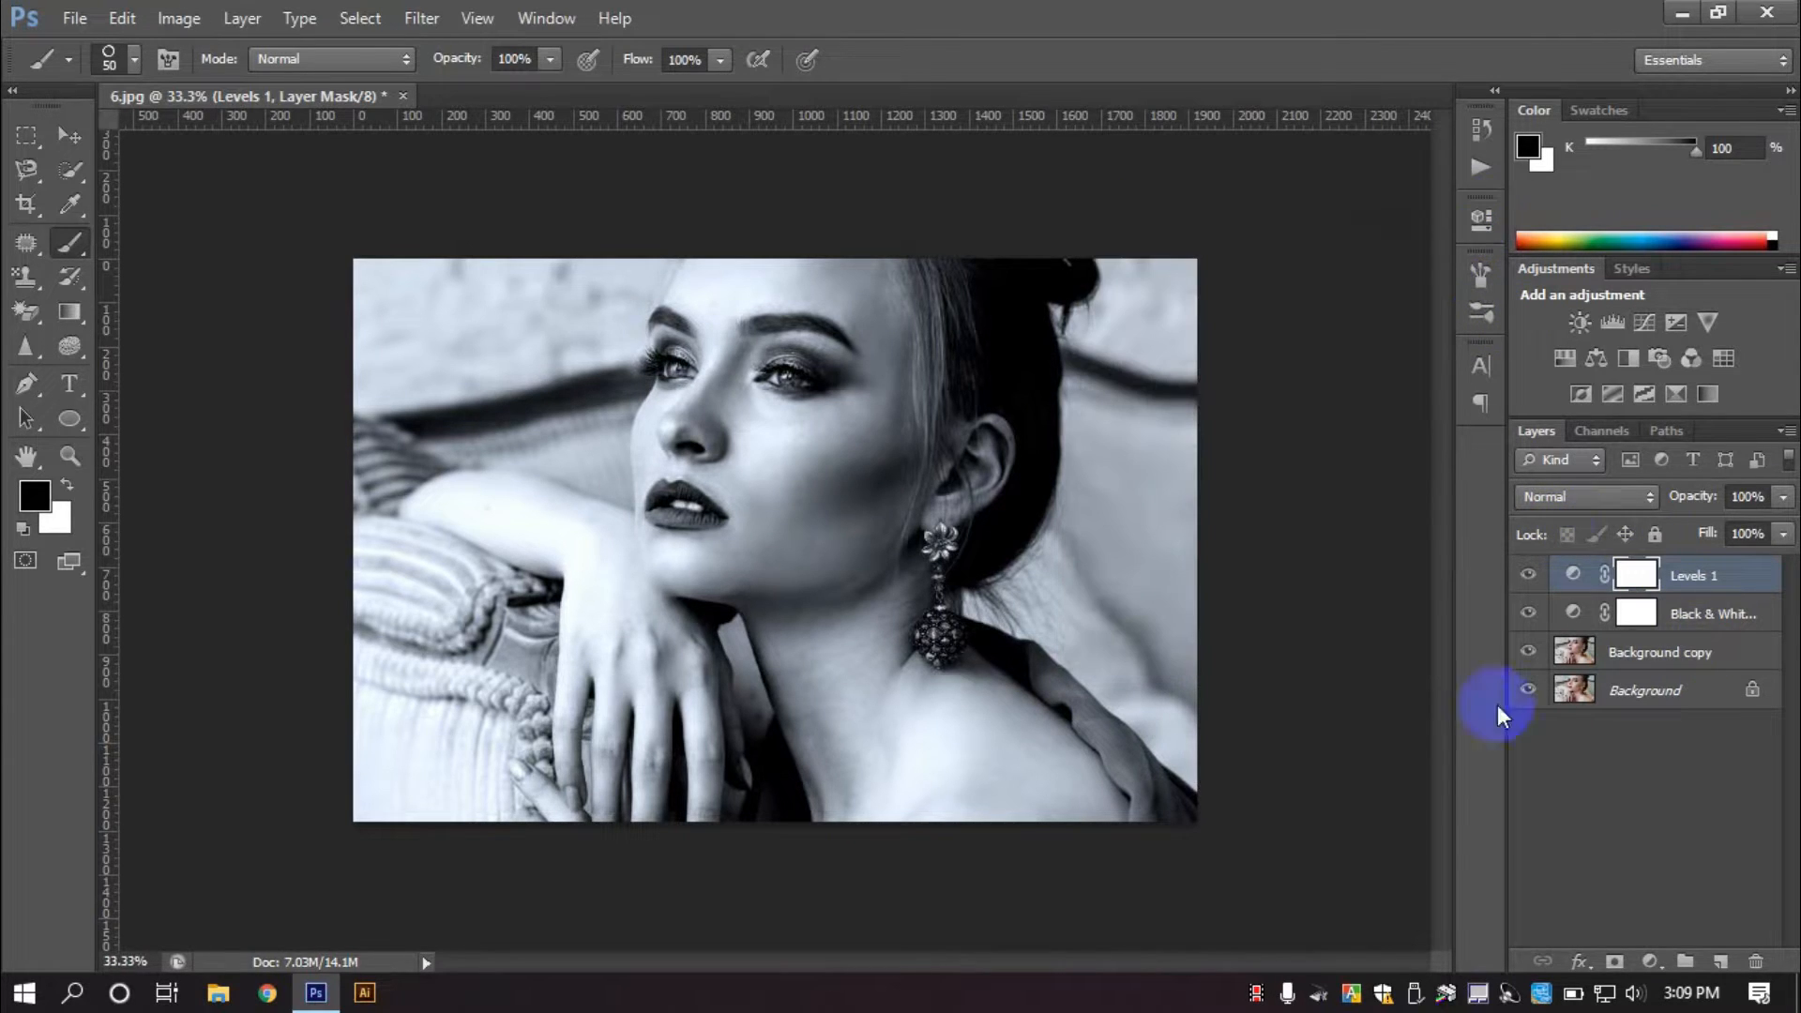
Add a Gradient Fill layer on top of the stack using the black Color to Transparent gradient.
left_click(1649, 962)
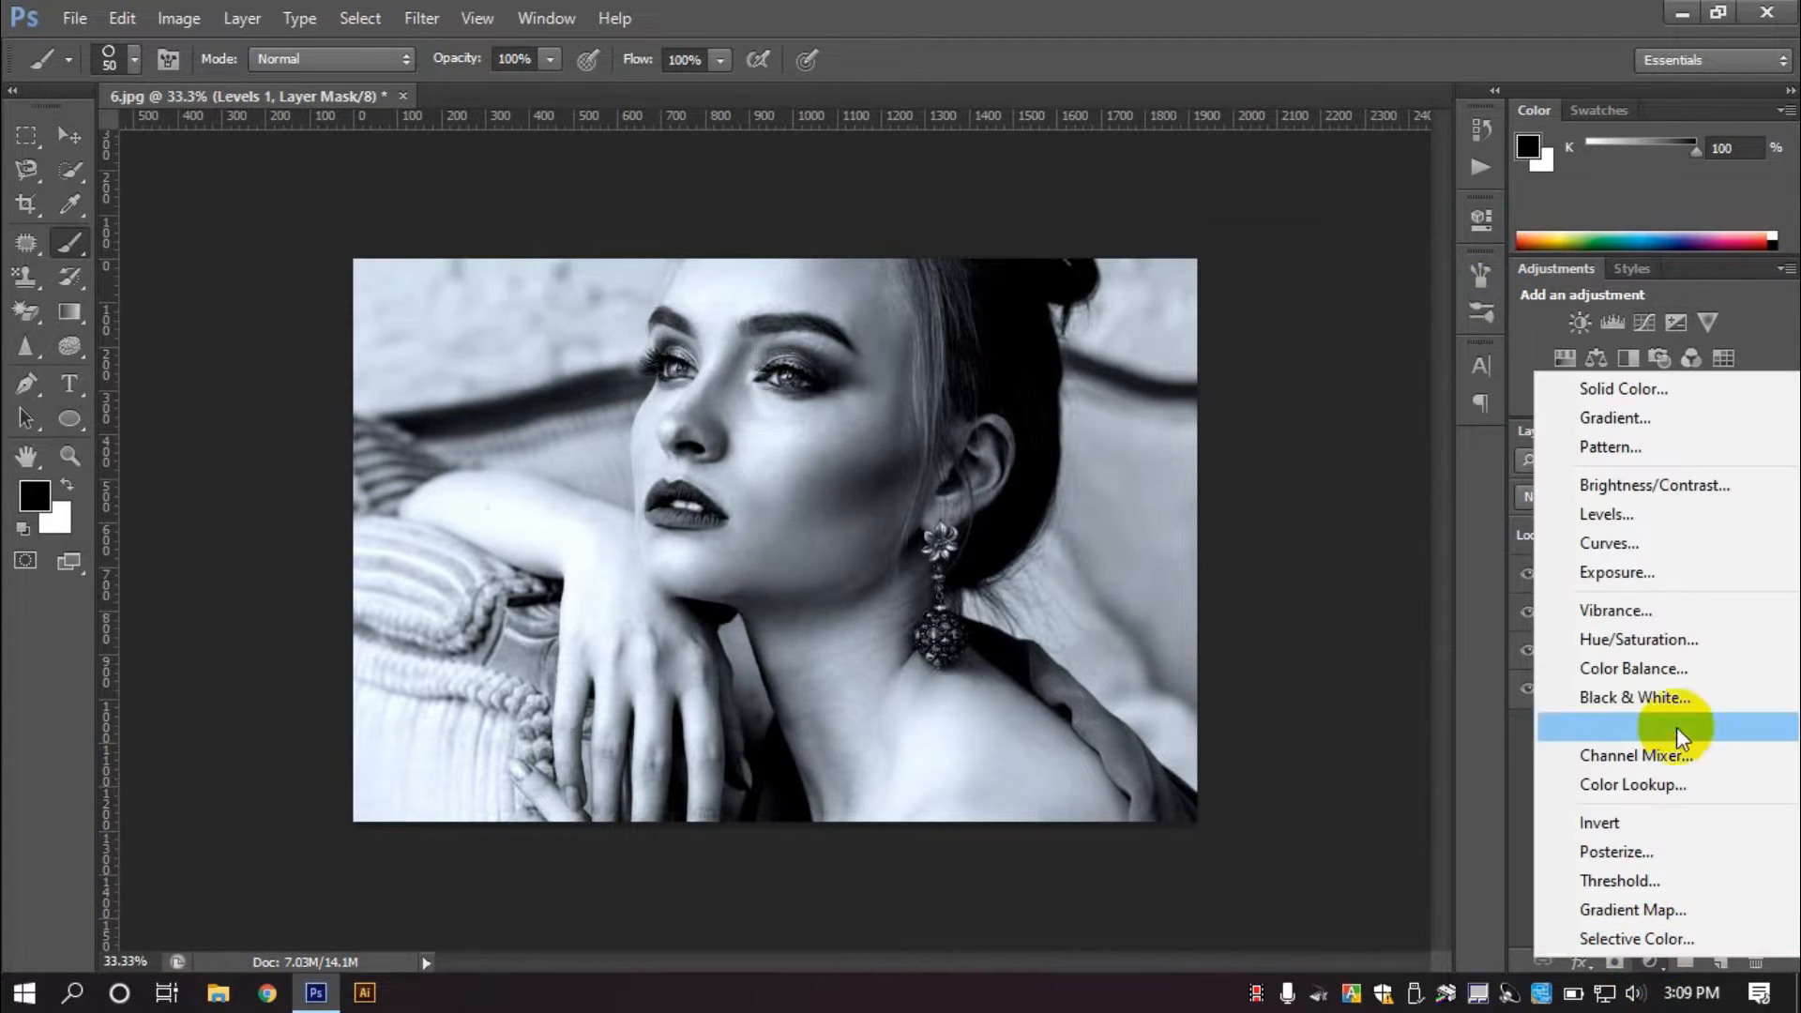
left_click(1666, 424)
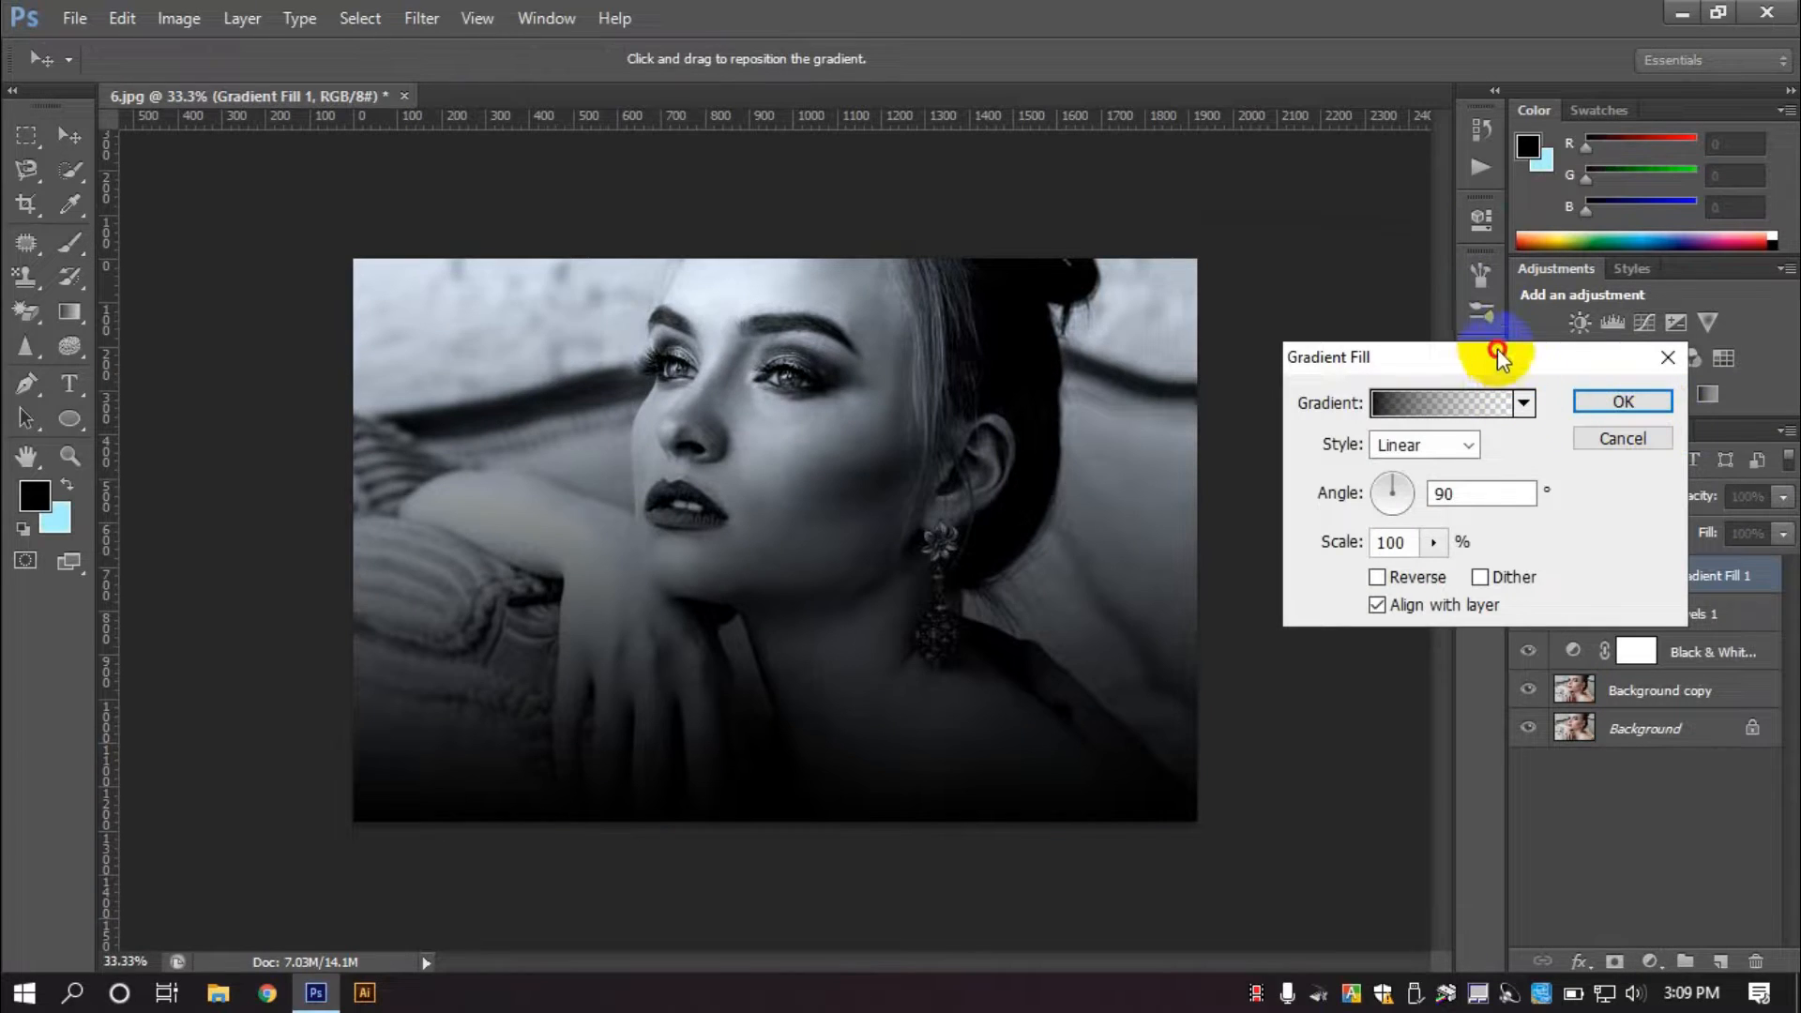
left_click_drag(1500, 354, 1547, 342)
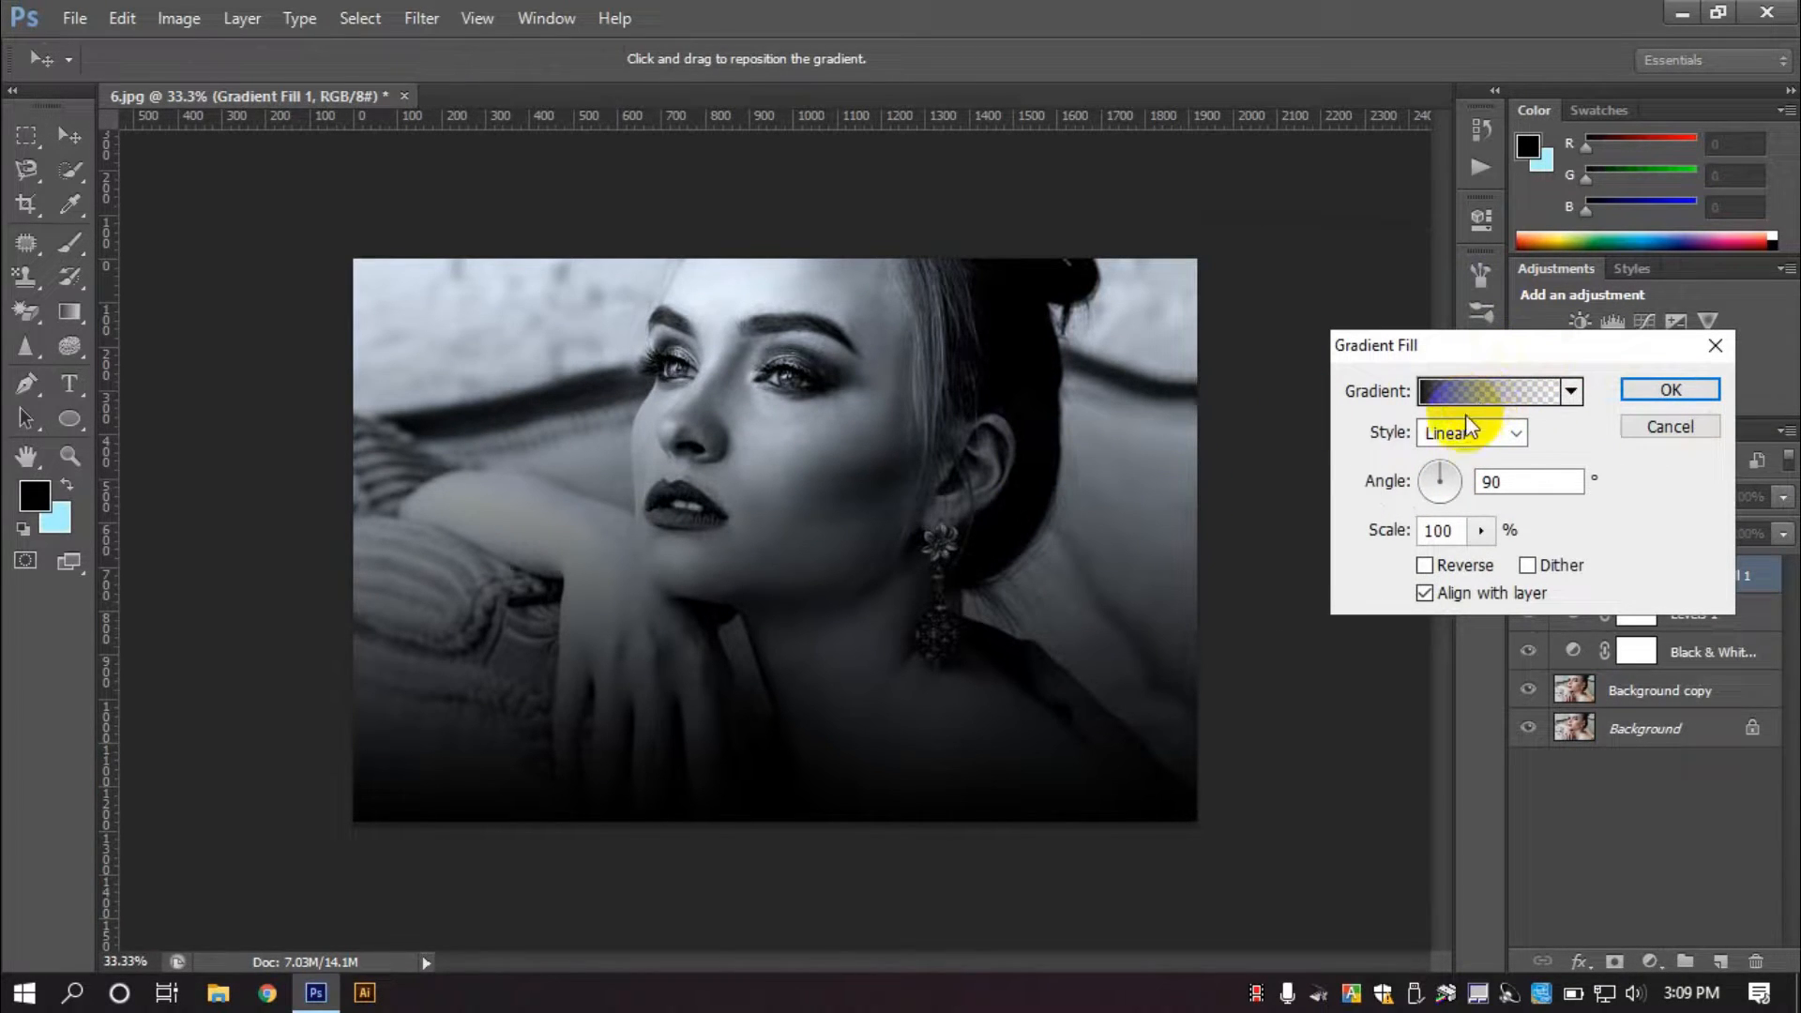
left_click(1512, 393)
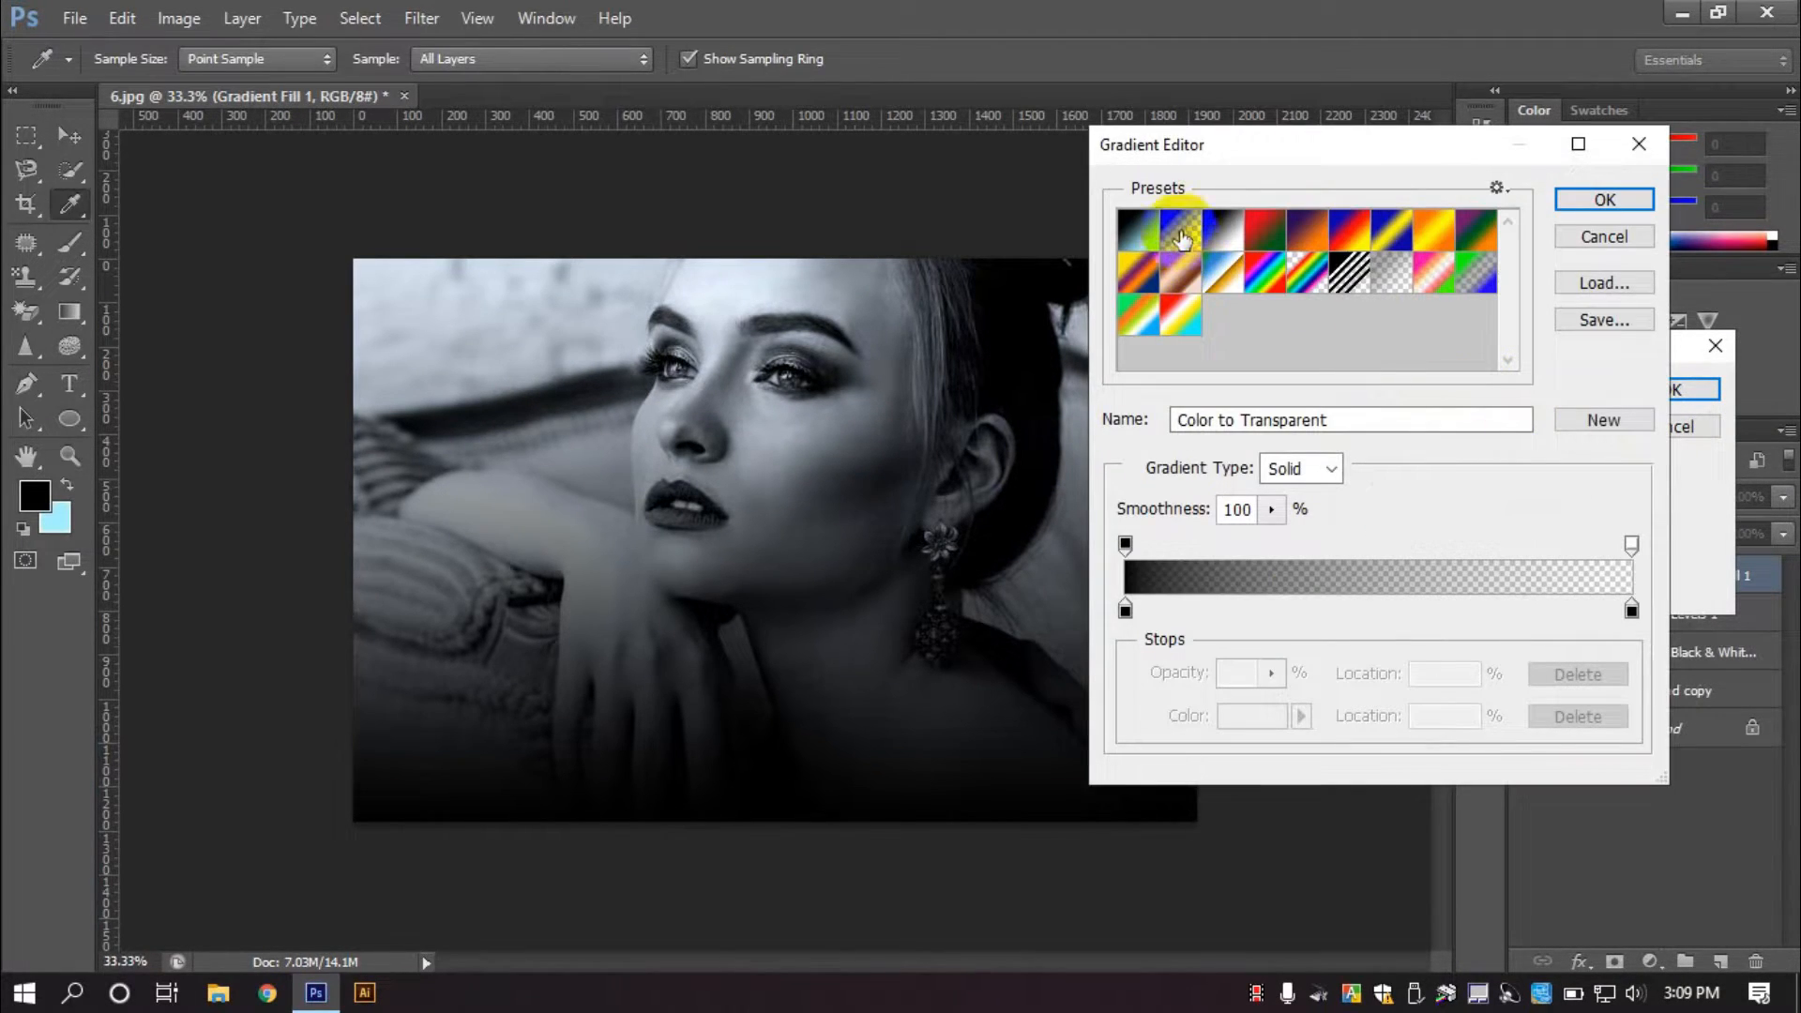
left_click(1576, 200)
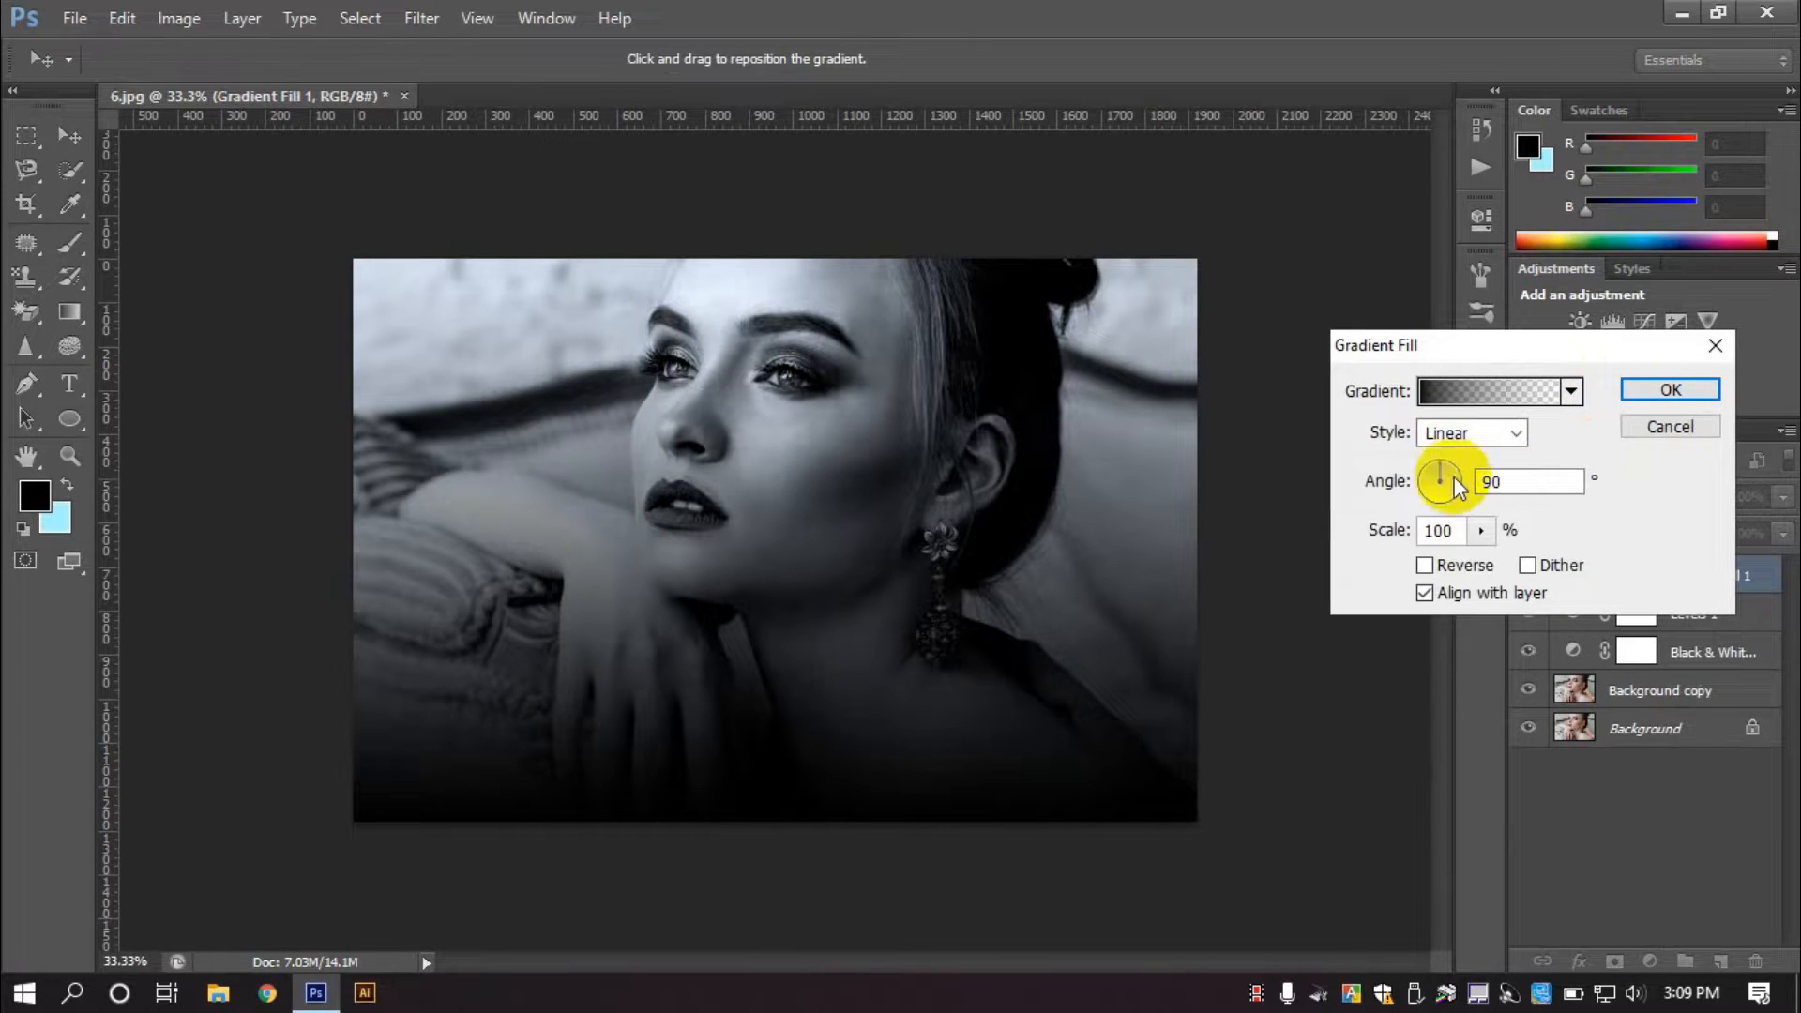
Reverse the gradient fill, make it Radial and scale it to 199% so the image edges are darkened.
left_click(1442, 561)
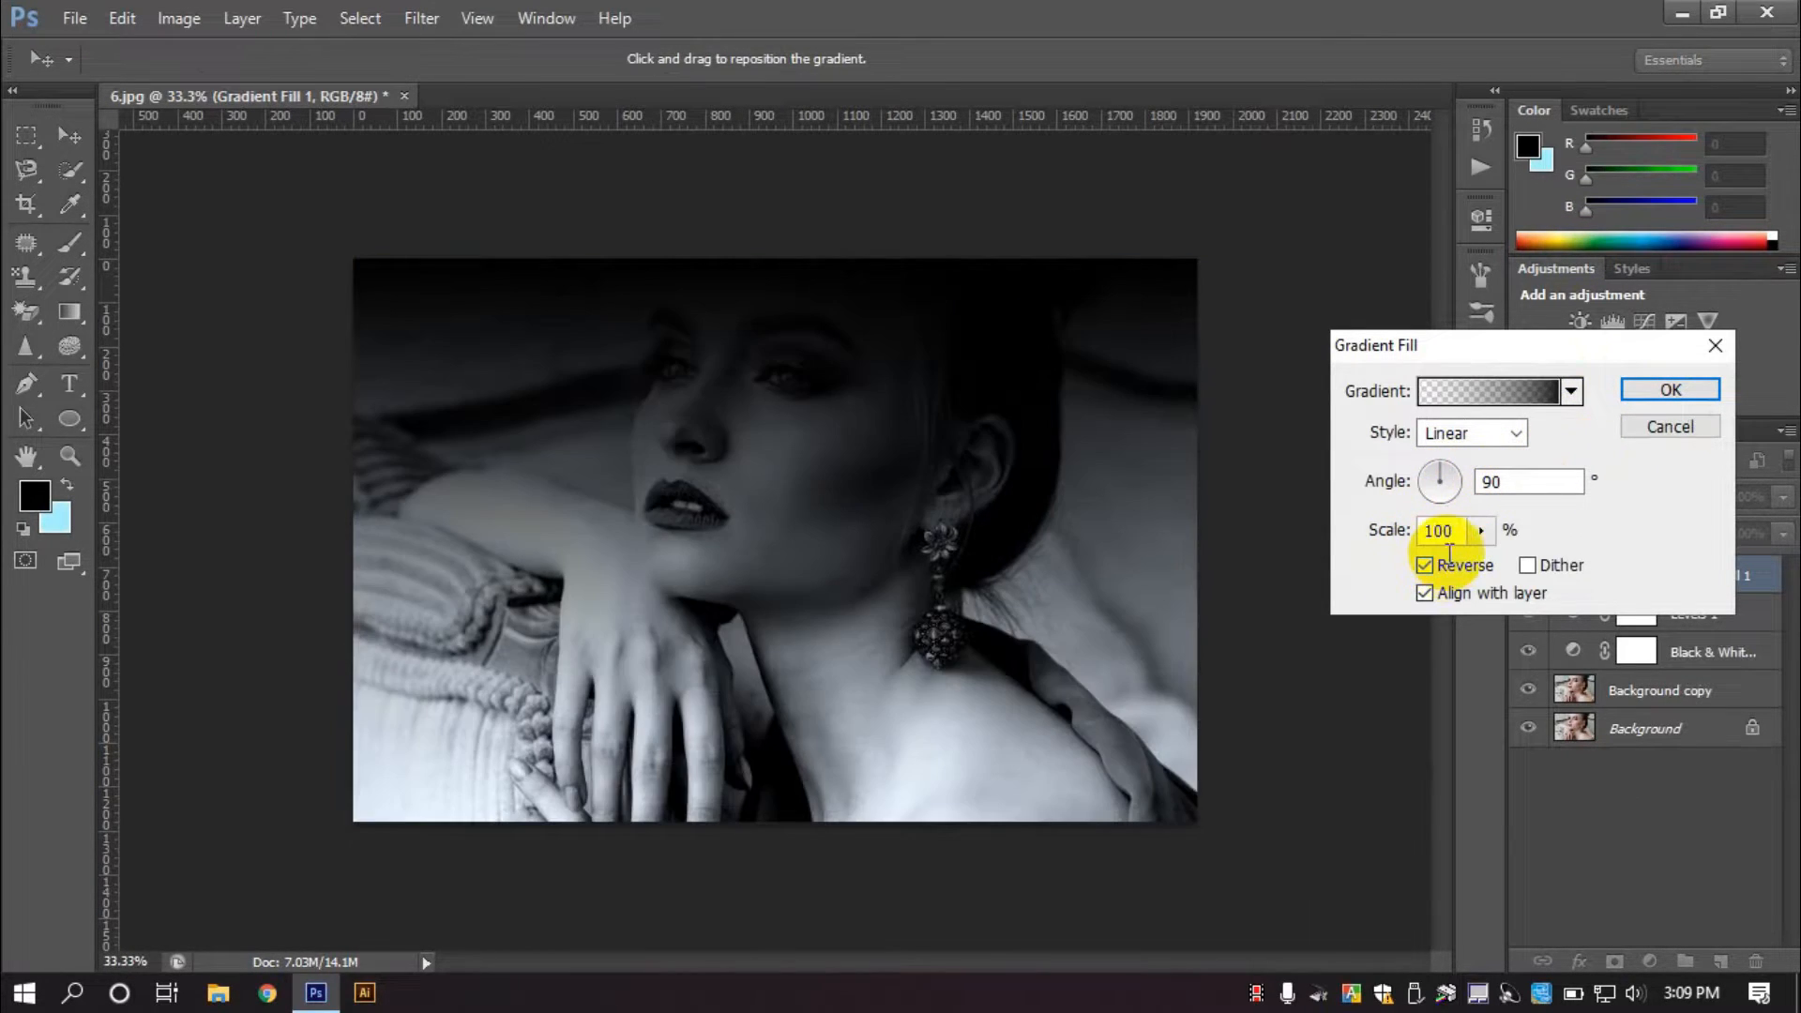
left_click(1460, 432)
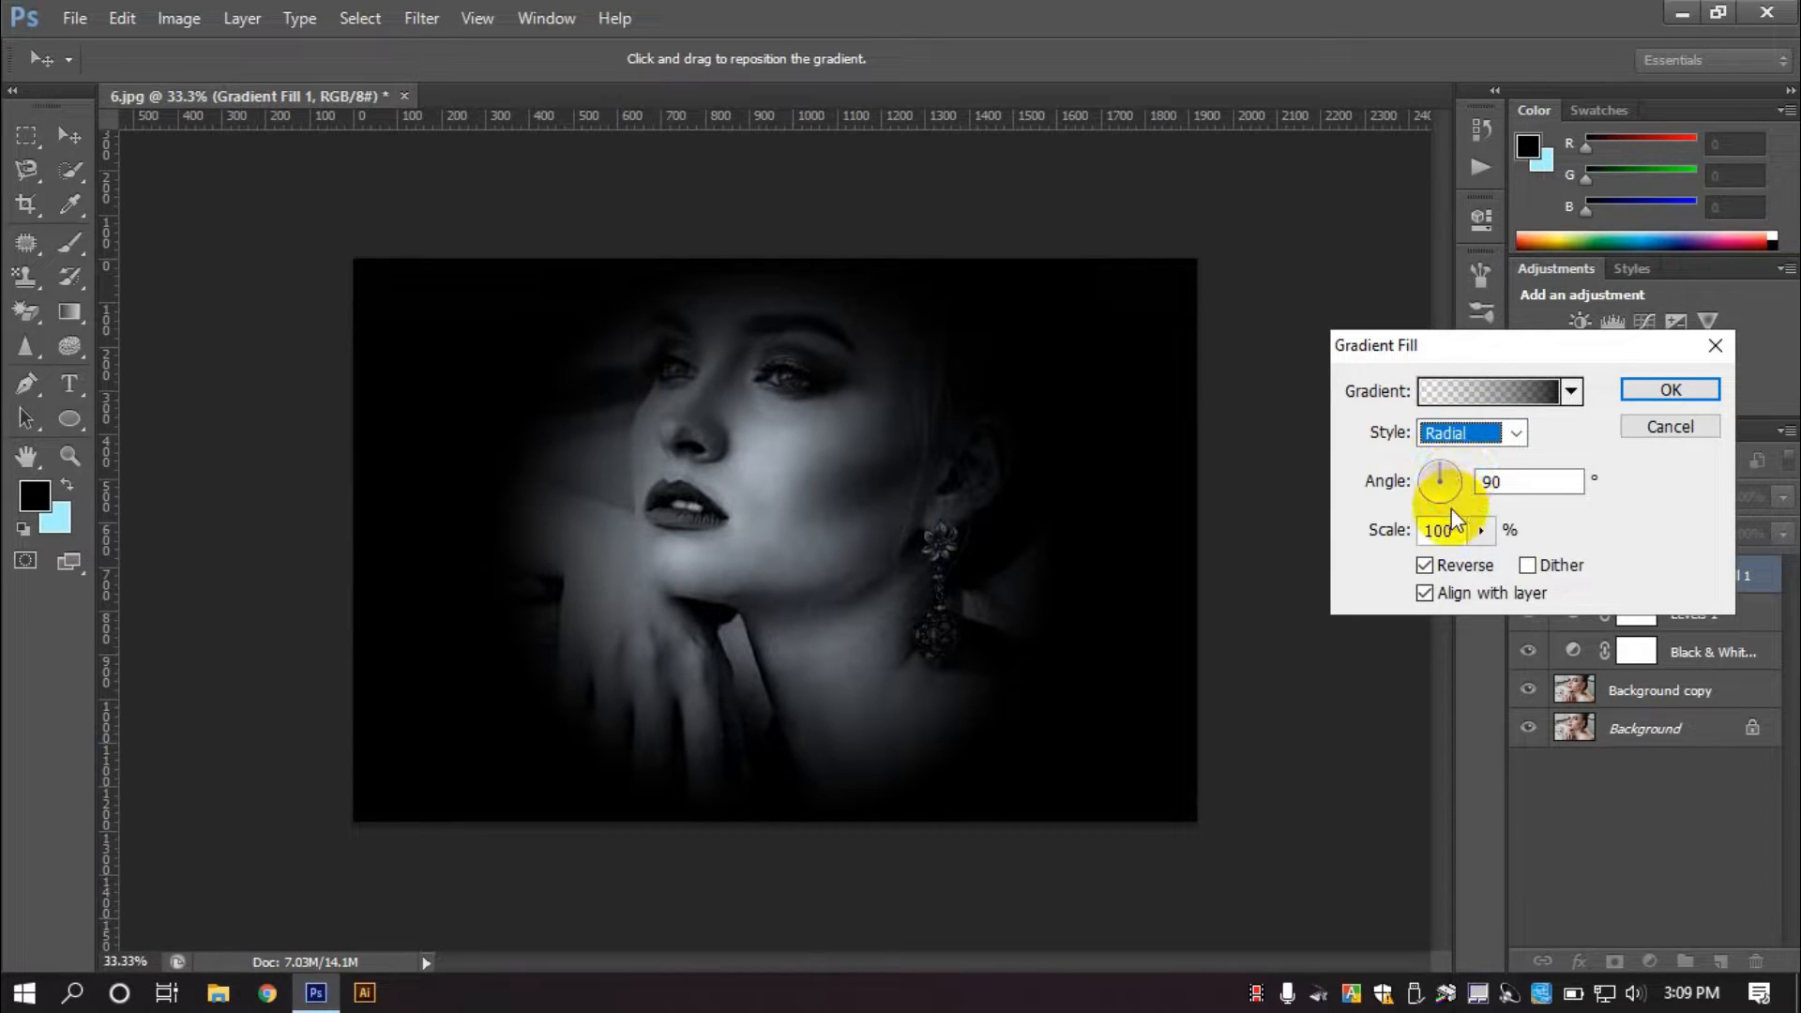
left_click(1479, 532)
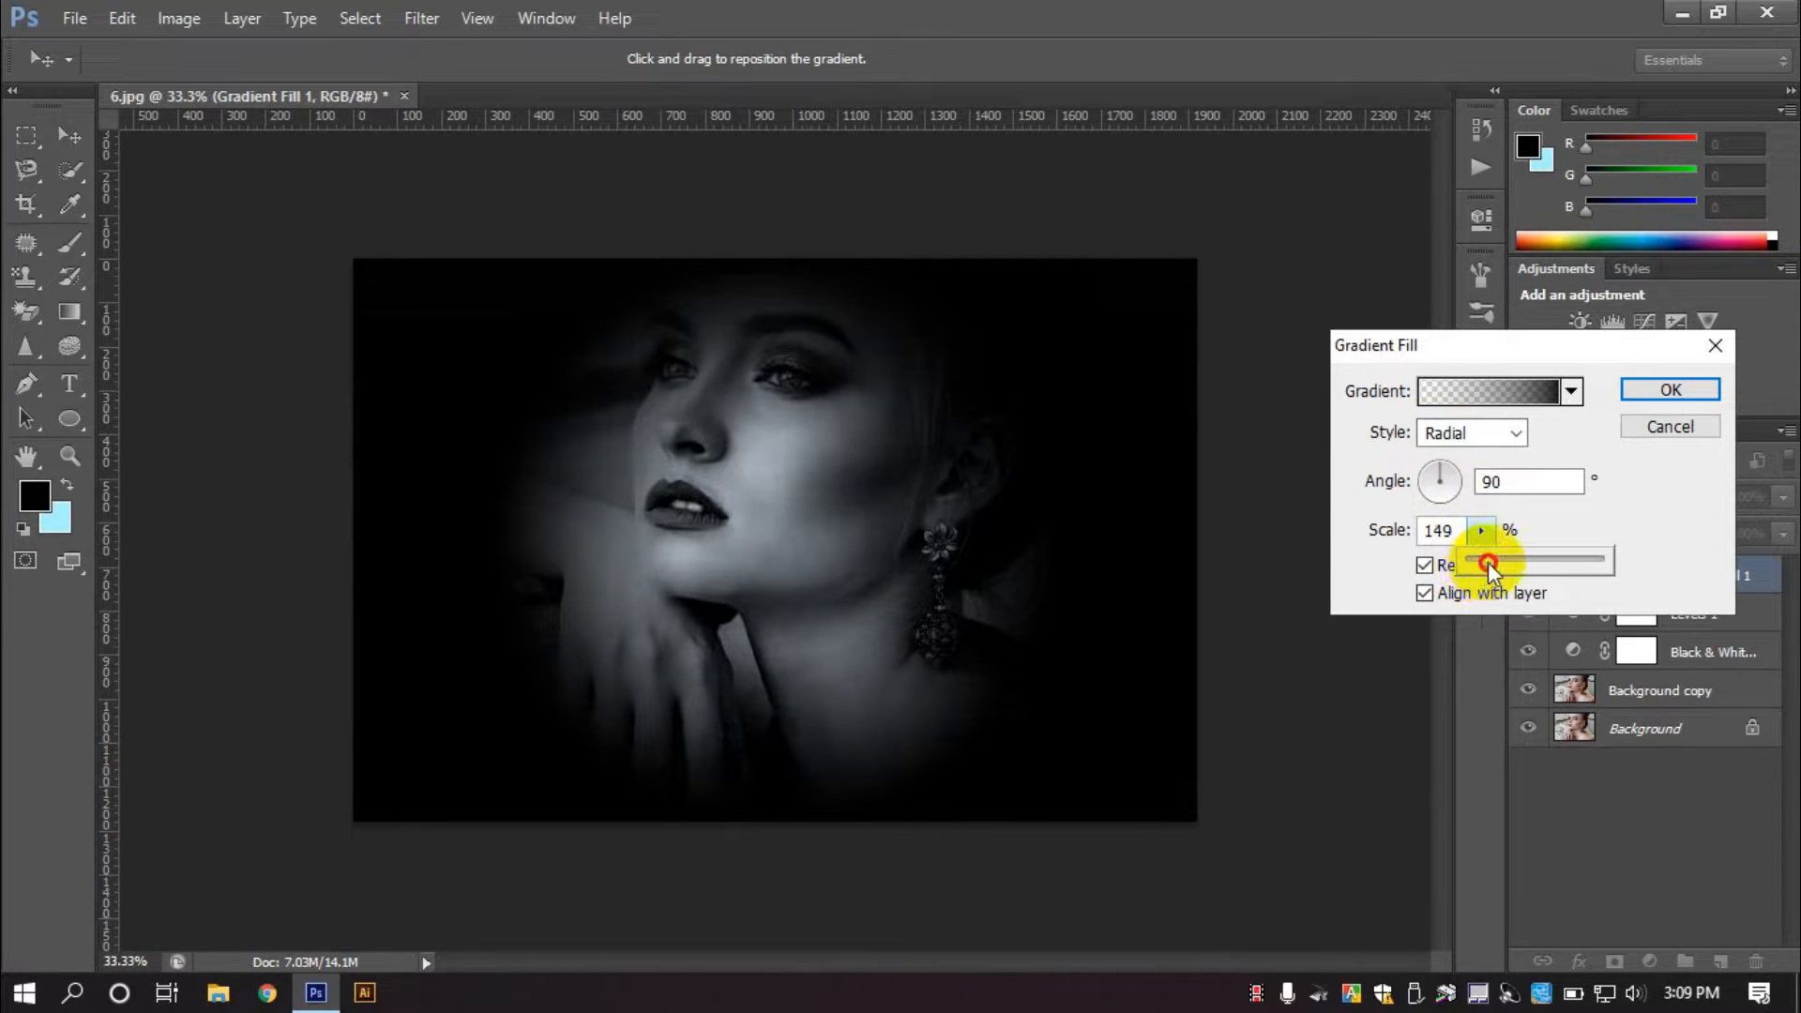
left_click_drag(1487, 560, 1493, 561)
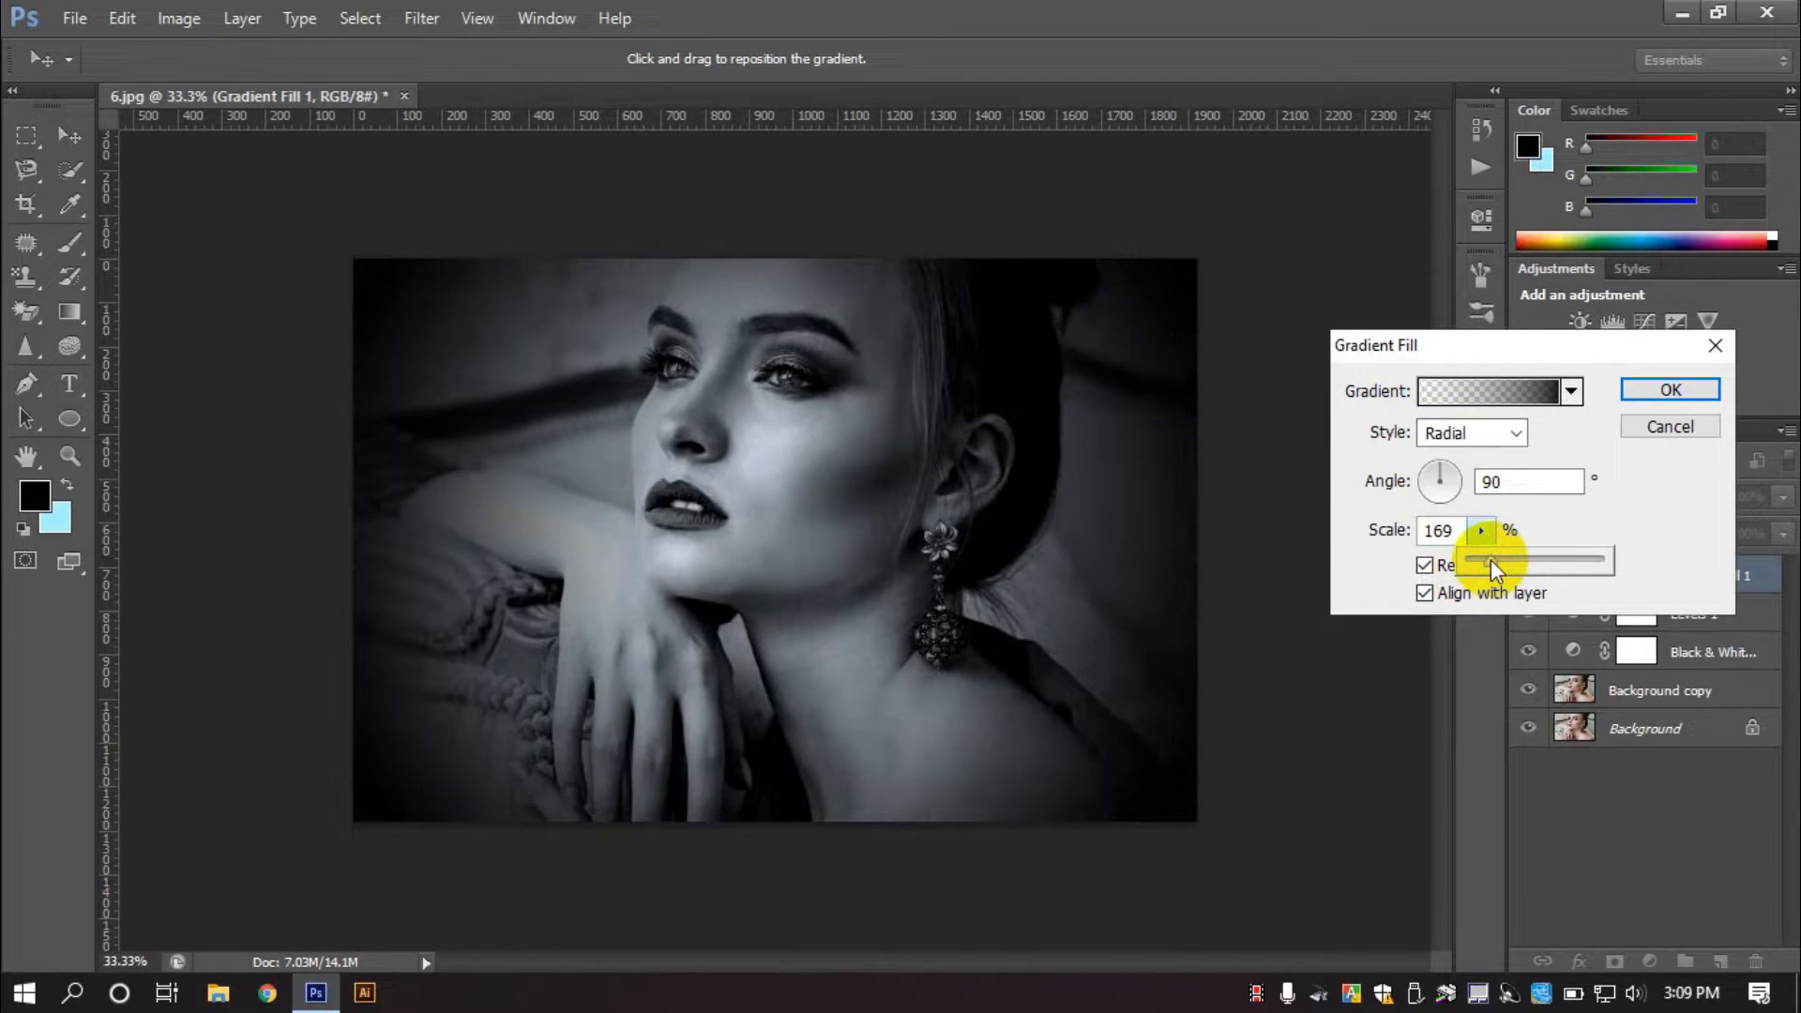
left_click_drag(1490, 559, 1494, 559)
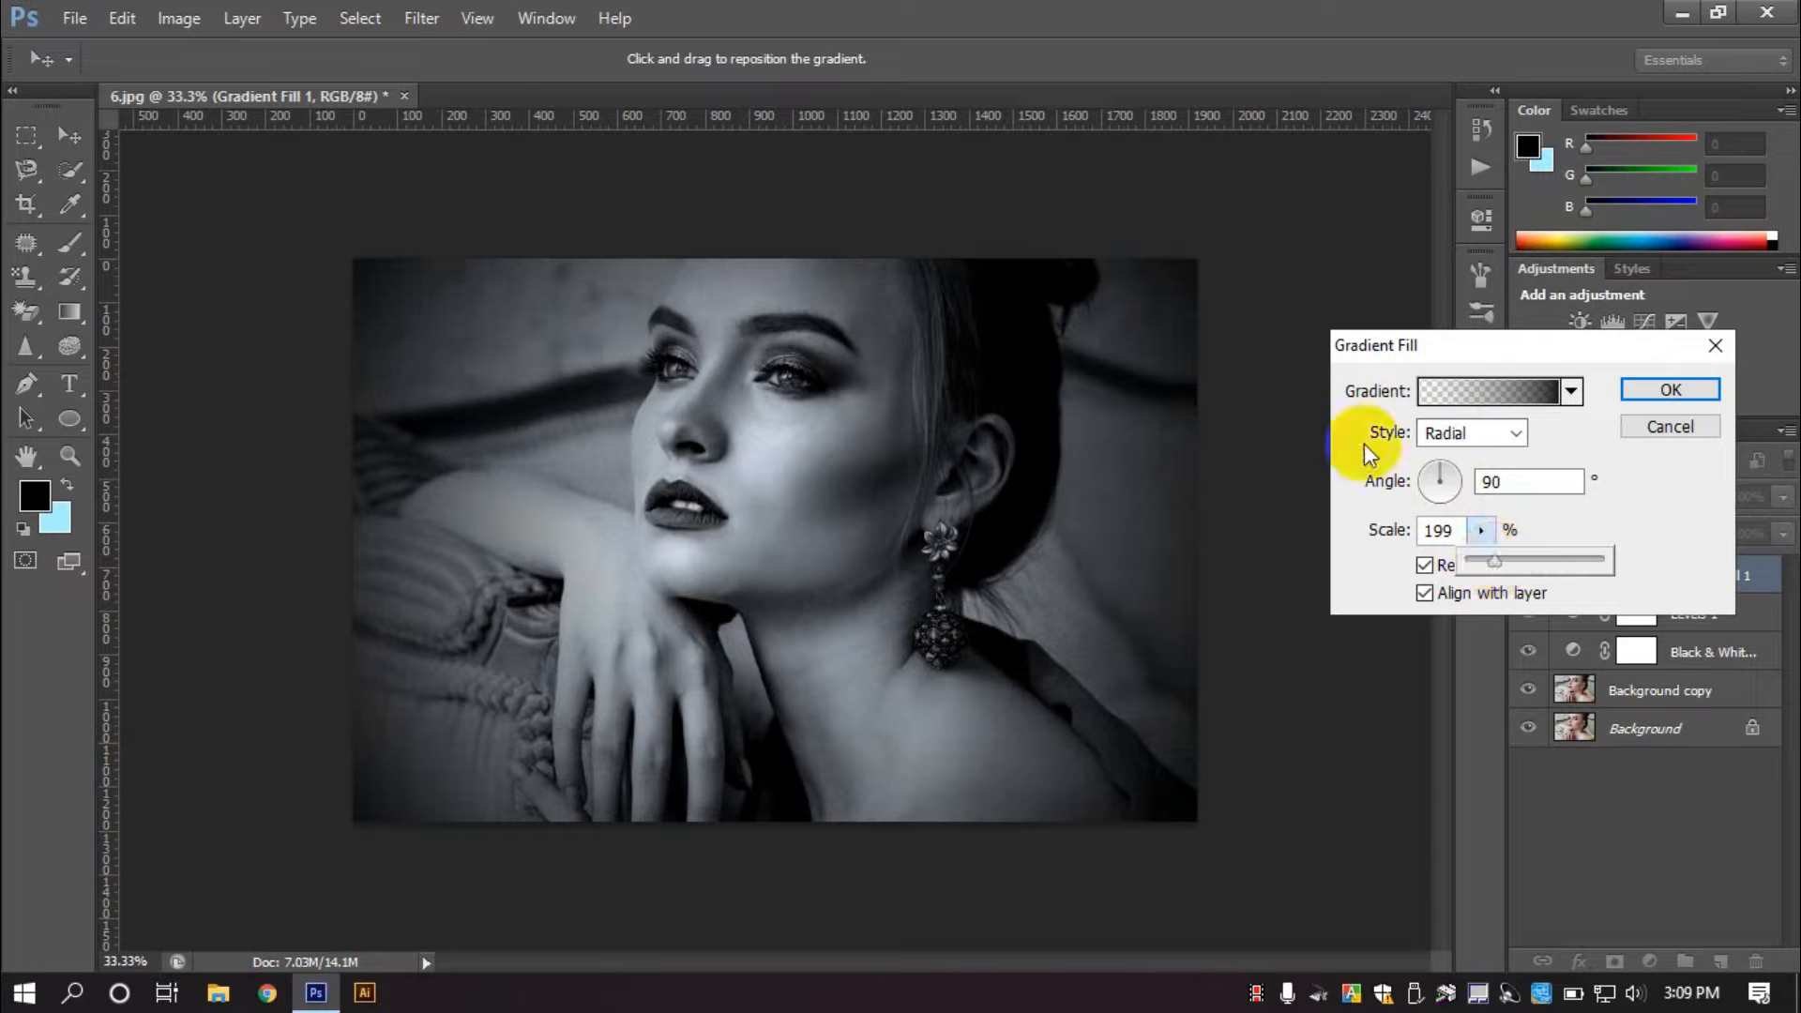
left_click(1648, 389)
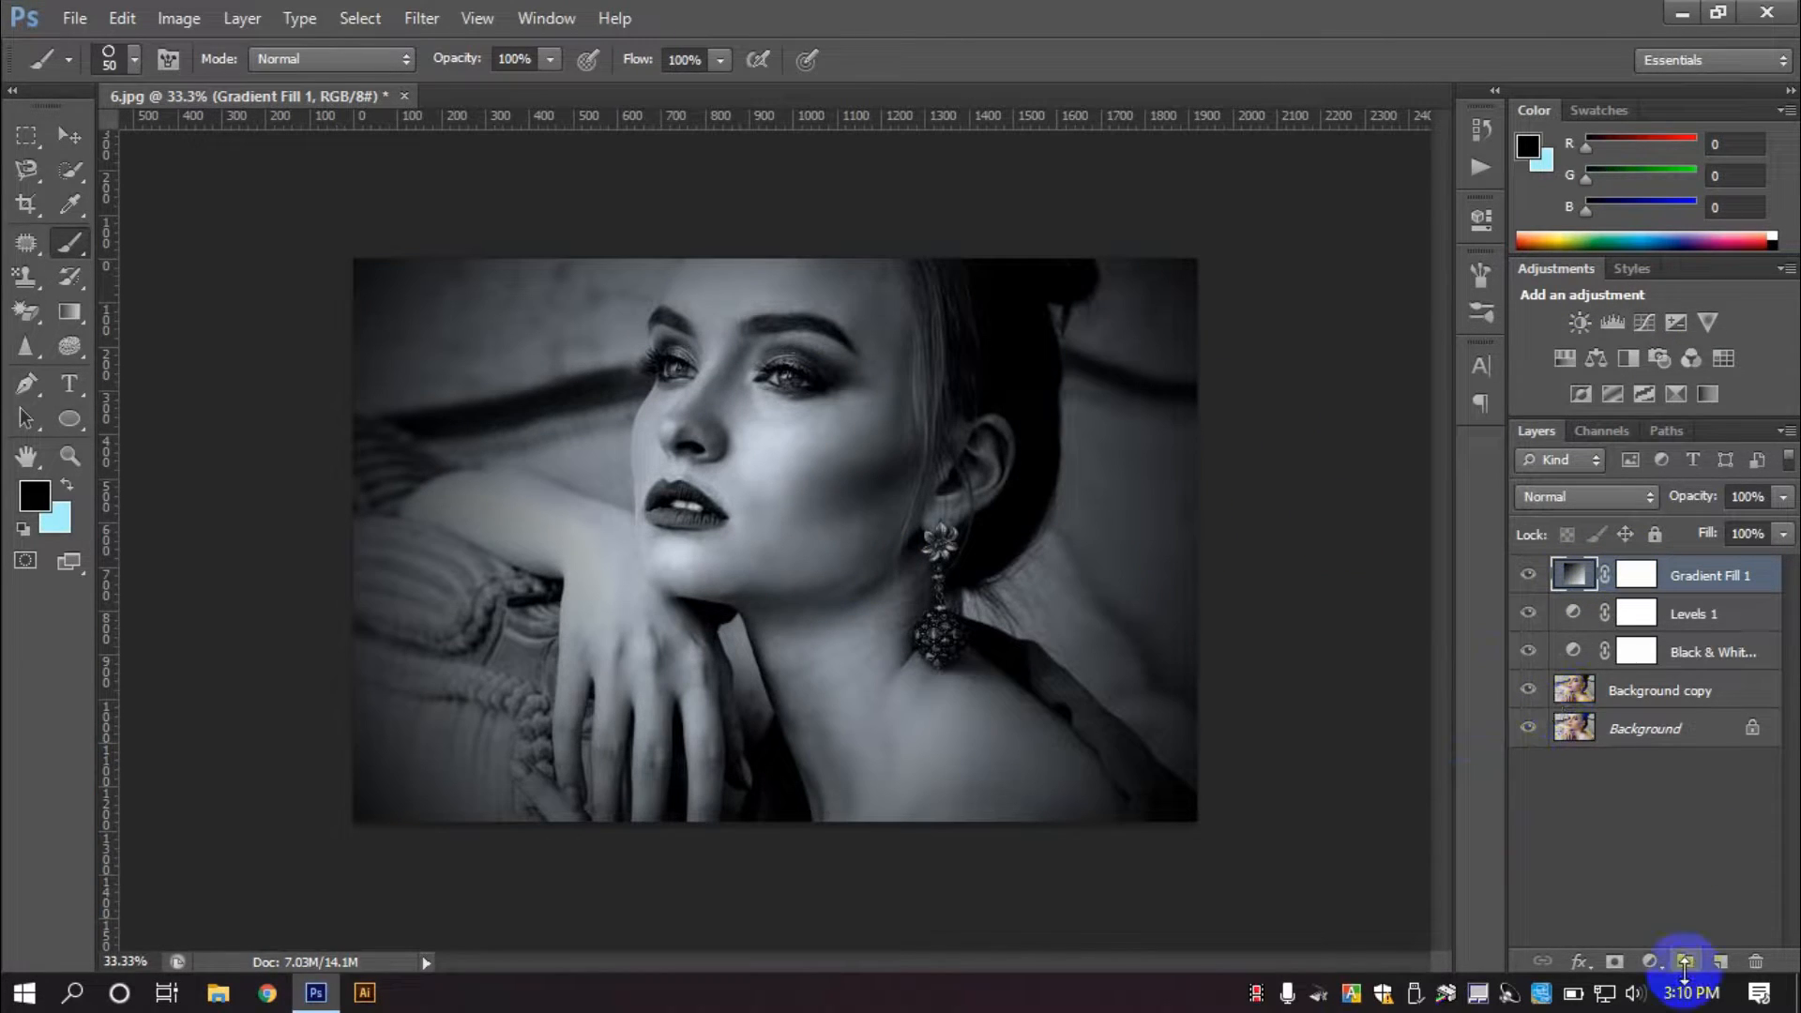
Add a Pattern fill layer on top of the stack using the grey horizontal-line texture at 100% scale.
left_click(1647, 962)
left_click(1630, 451)
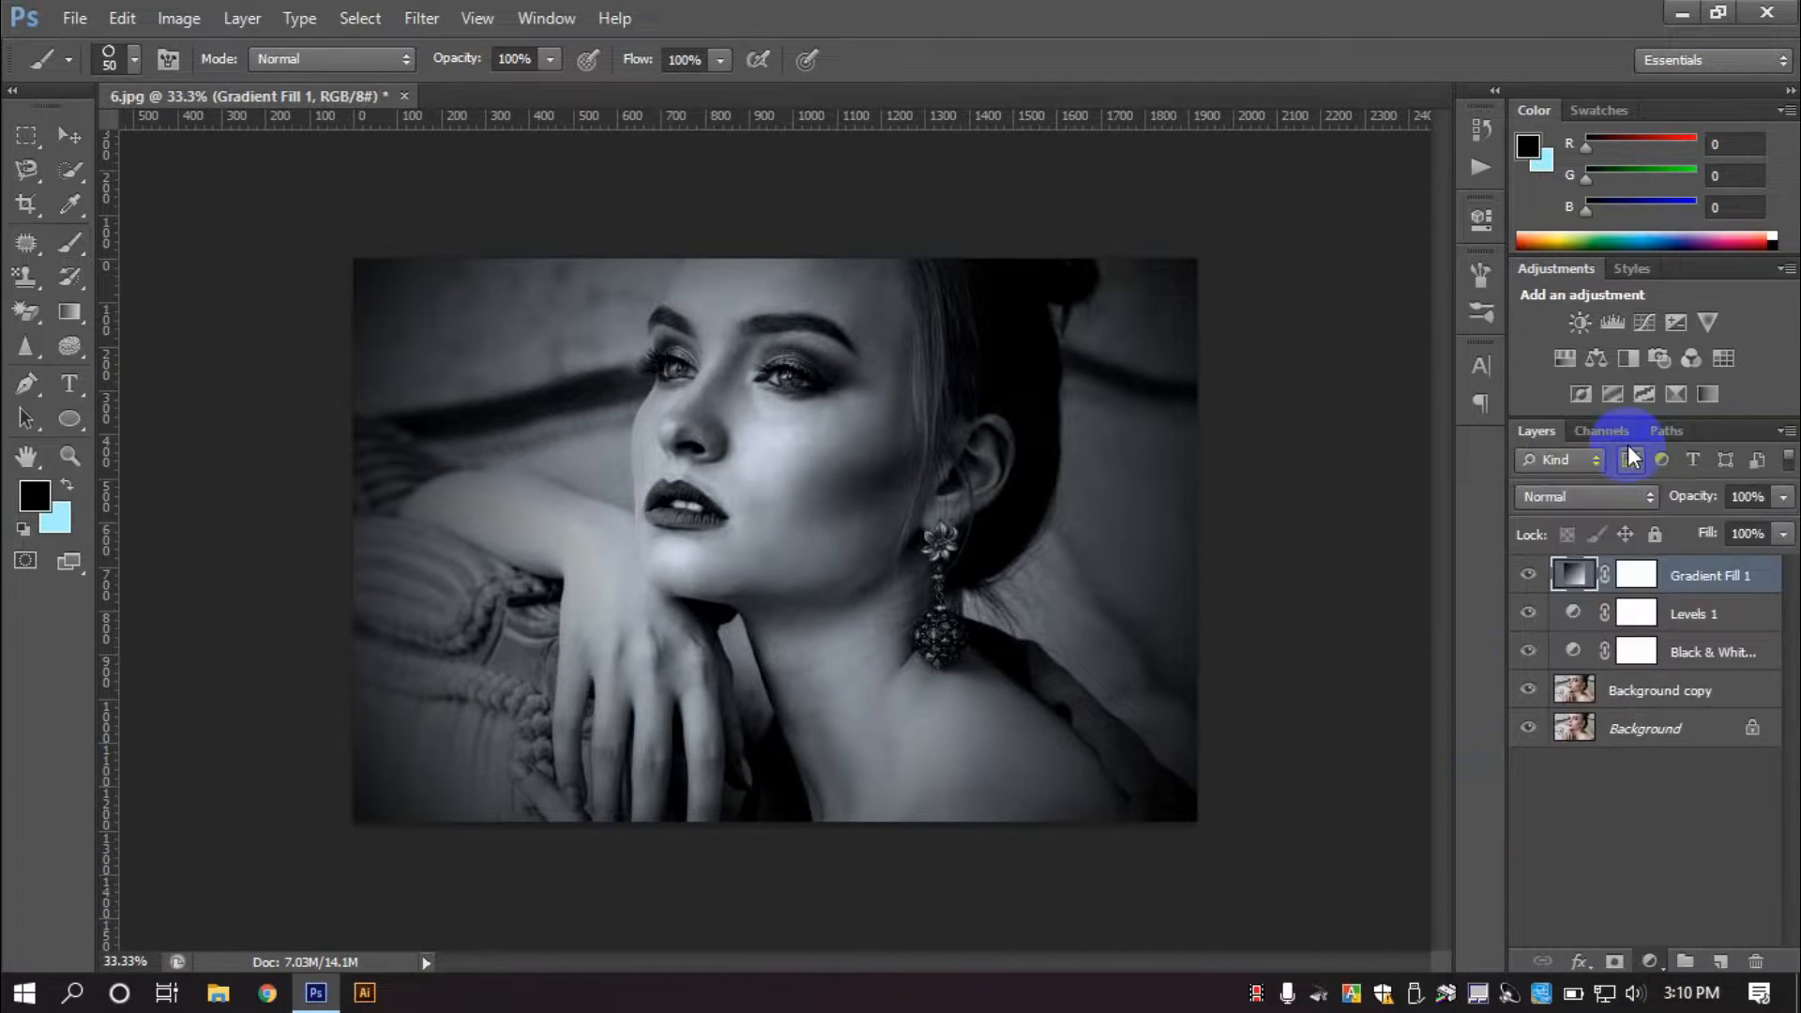
left_click(1407, 364)
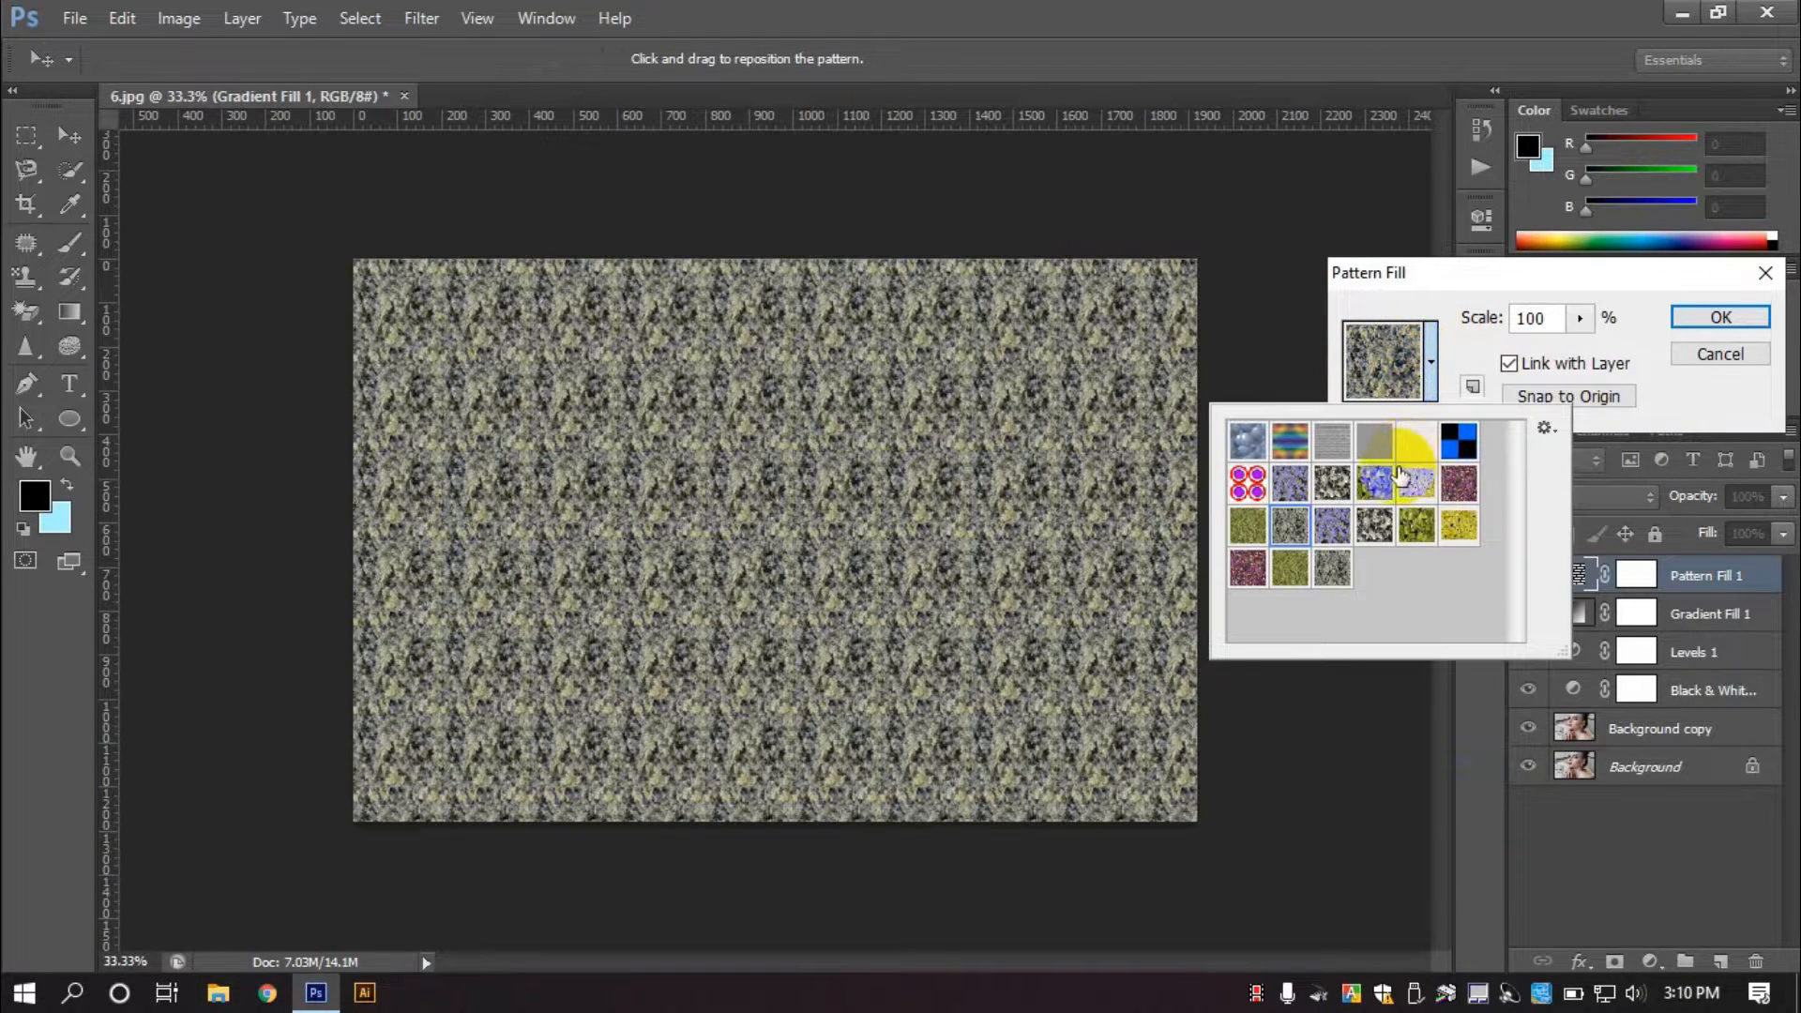
left_click(1369, 449)
left_click(1339, 452)
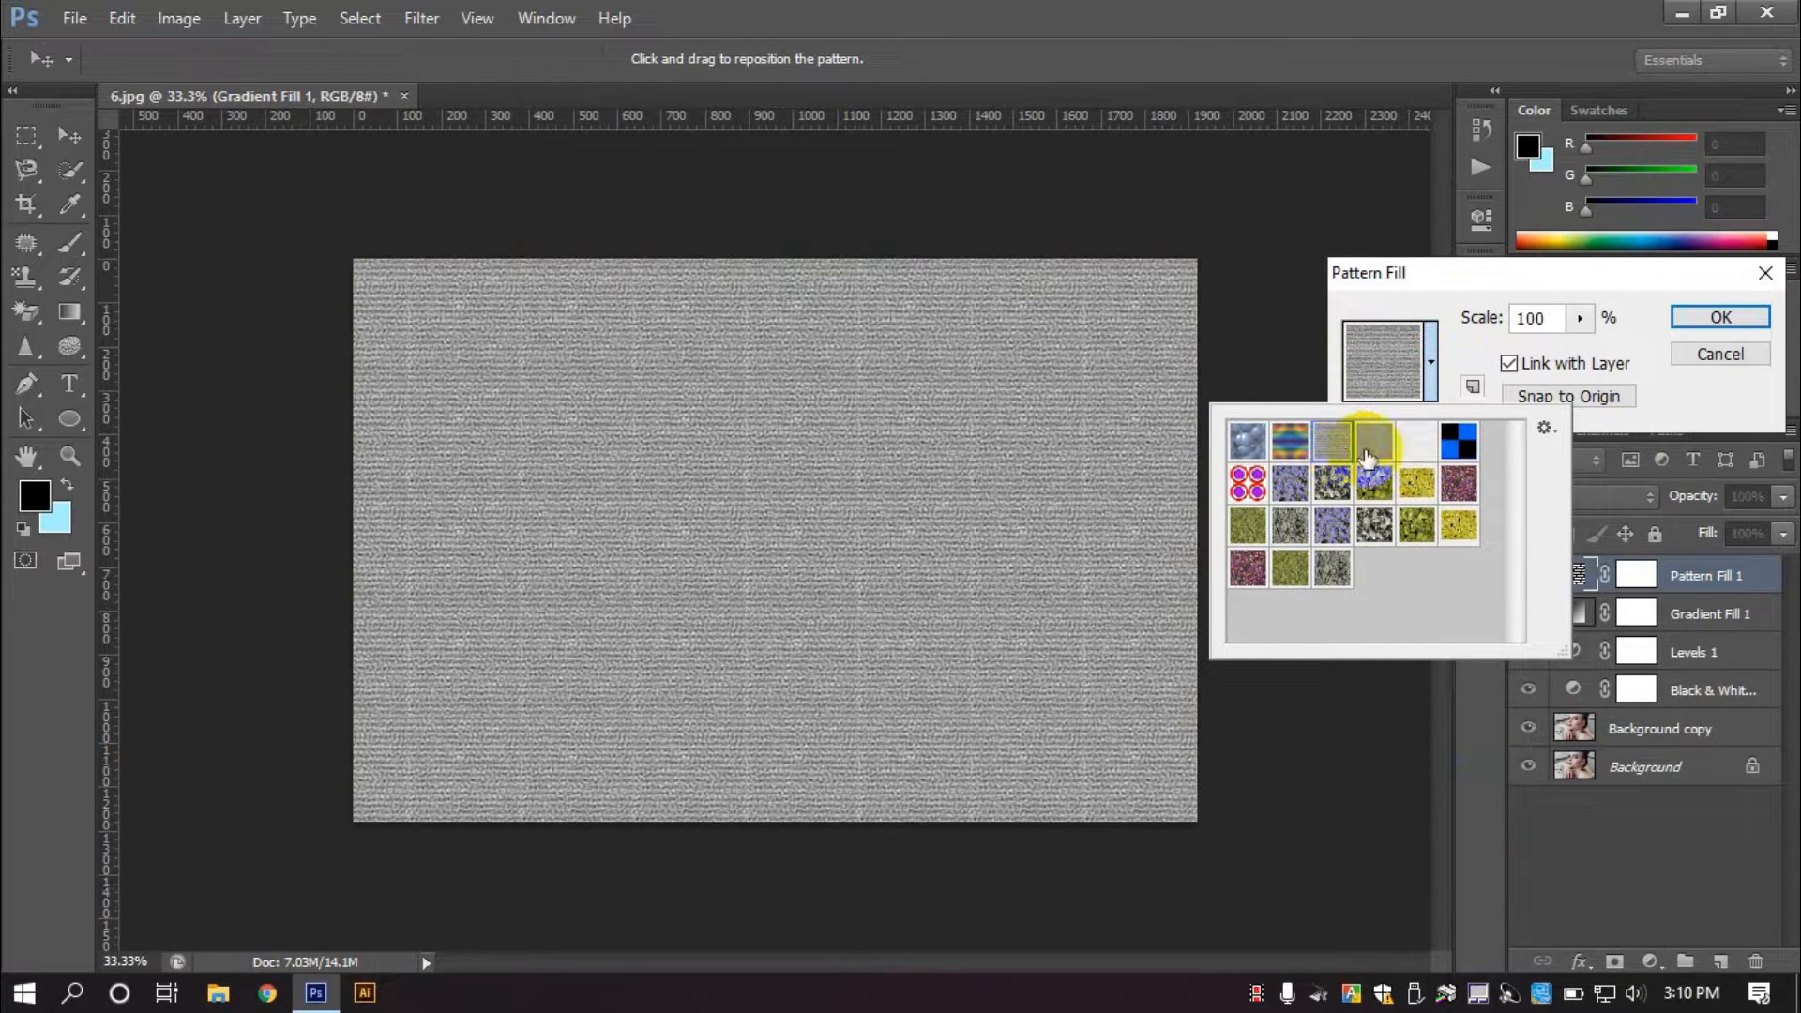
left_click(1689, 322)
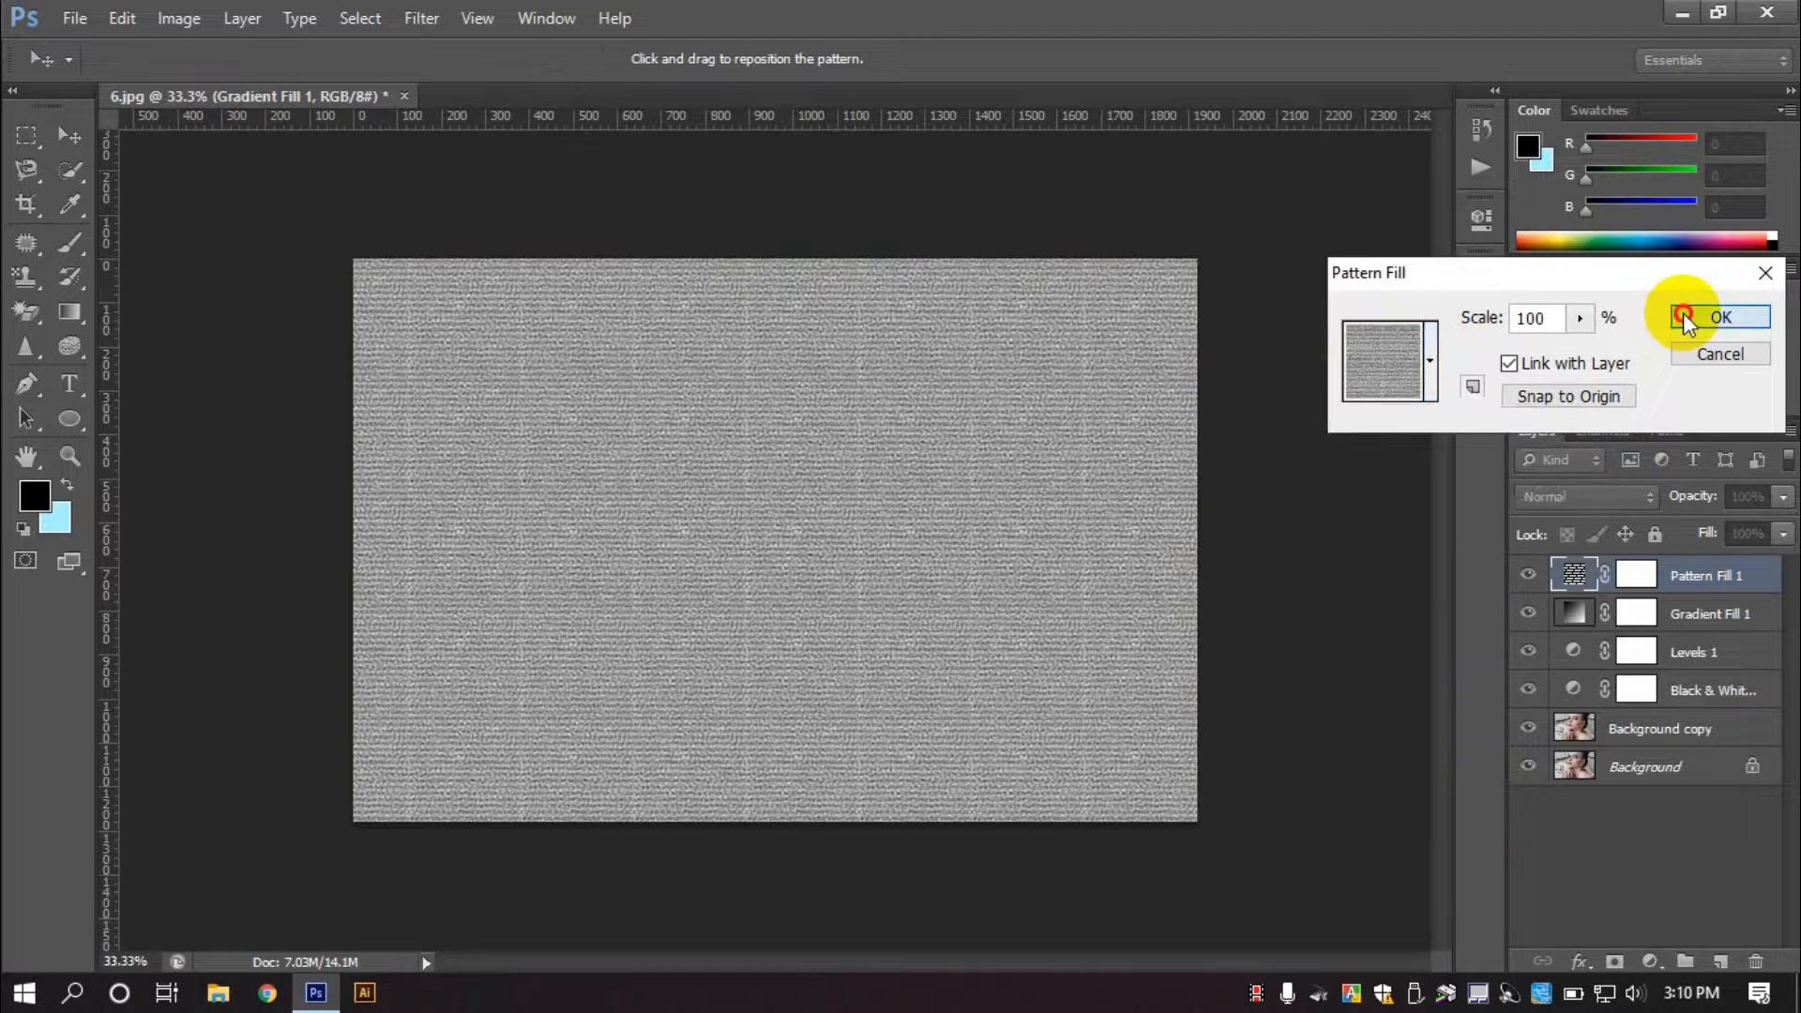
left_click(1688, 322)
Set the pattern fill layer's blend mode to Overlay and its opacity to 40%.
left_click(1604, 497)
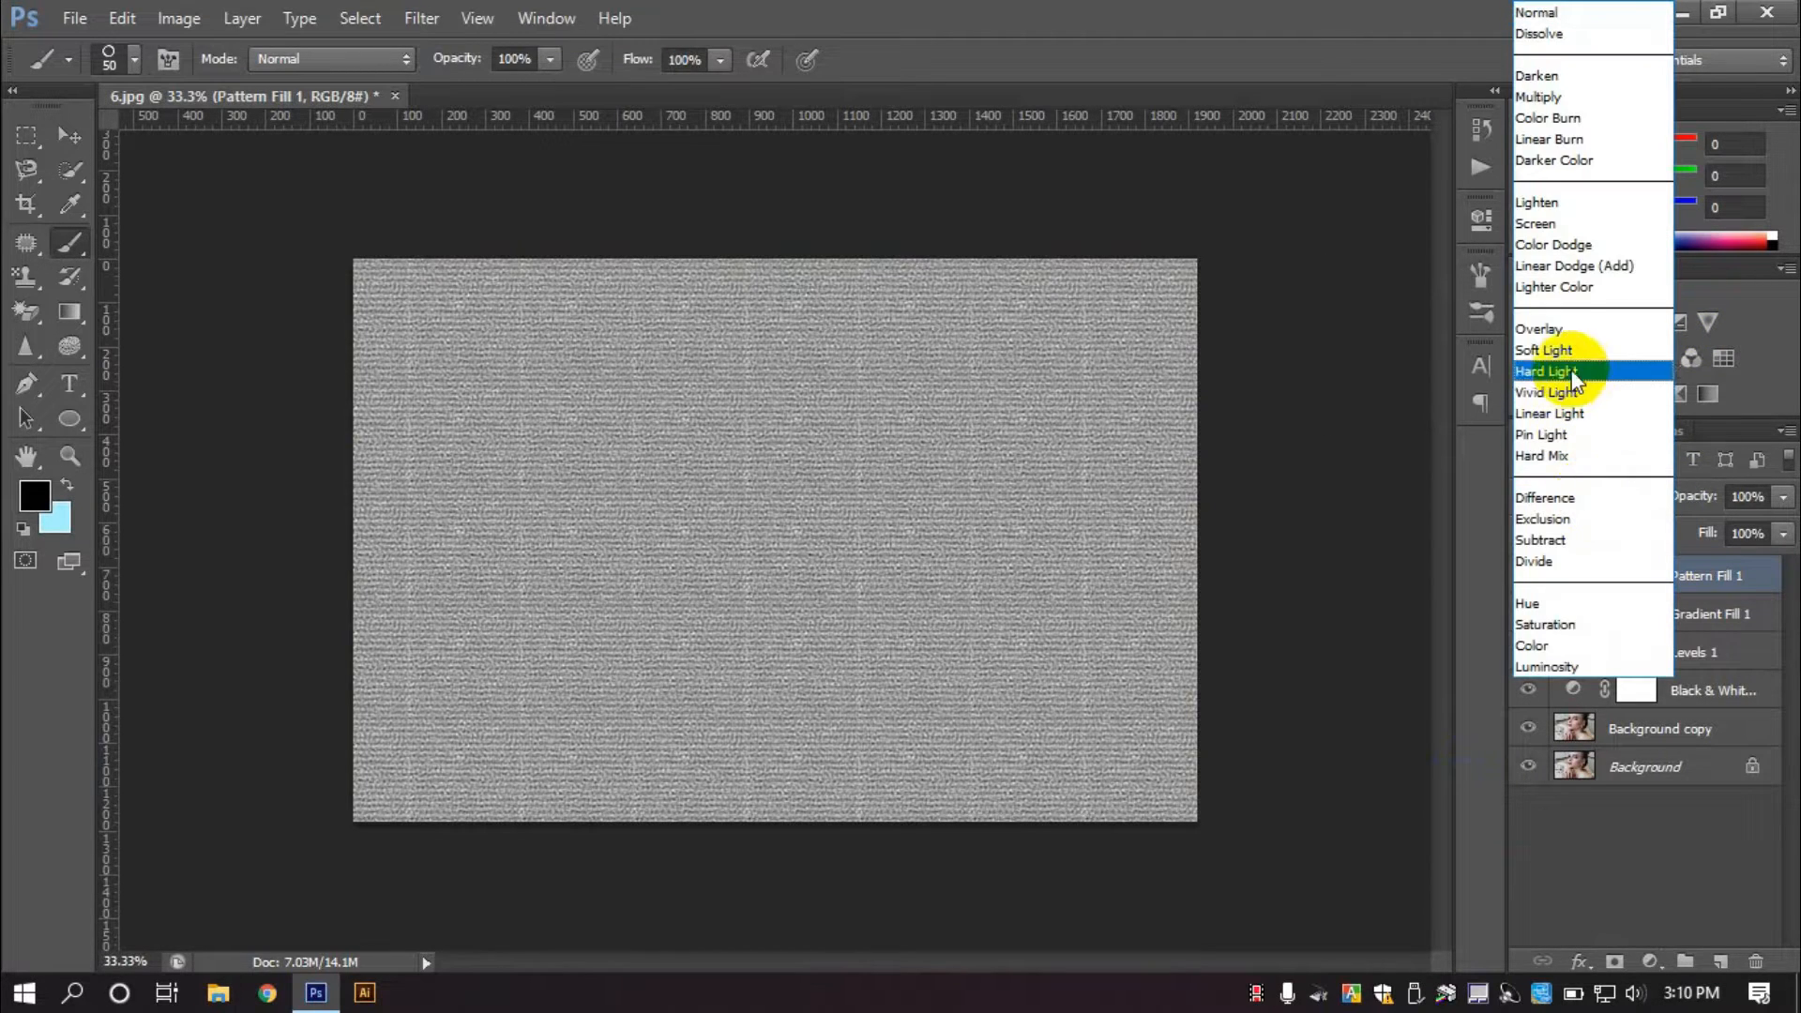
left_click(1572, 328)
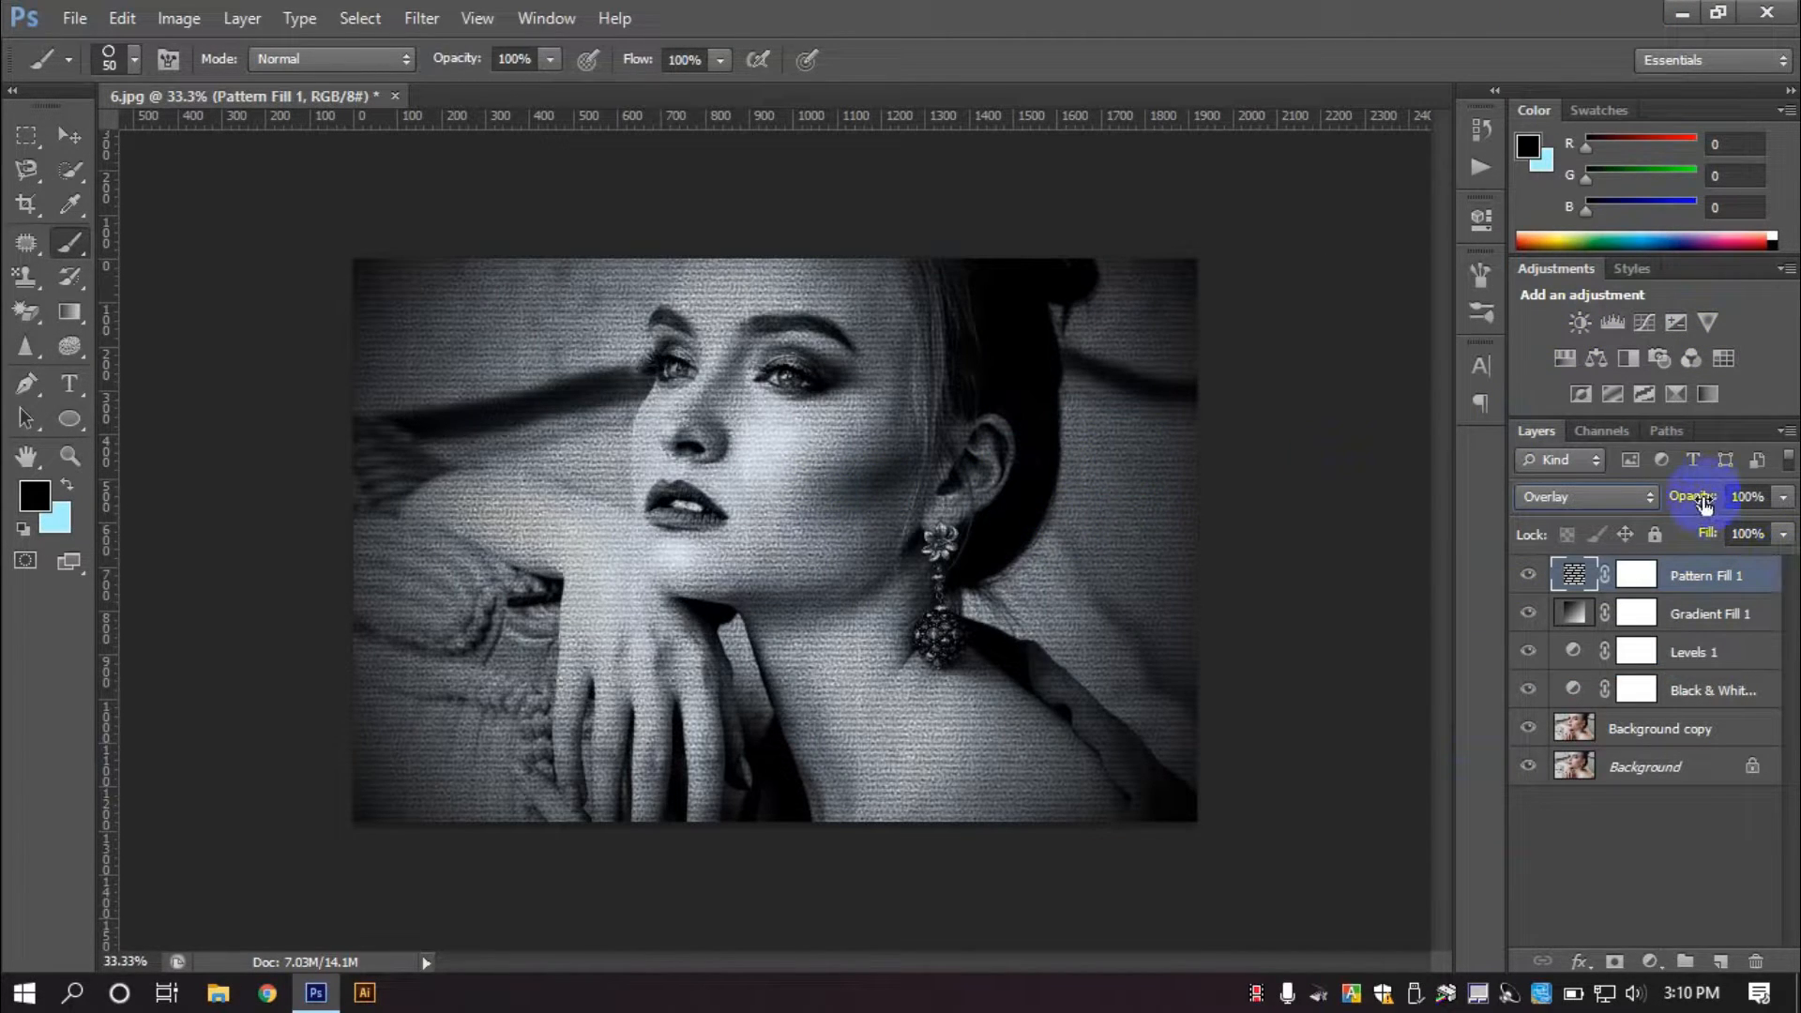
left_click_drag(1689, 505, 1607, 511)
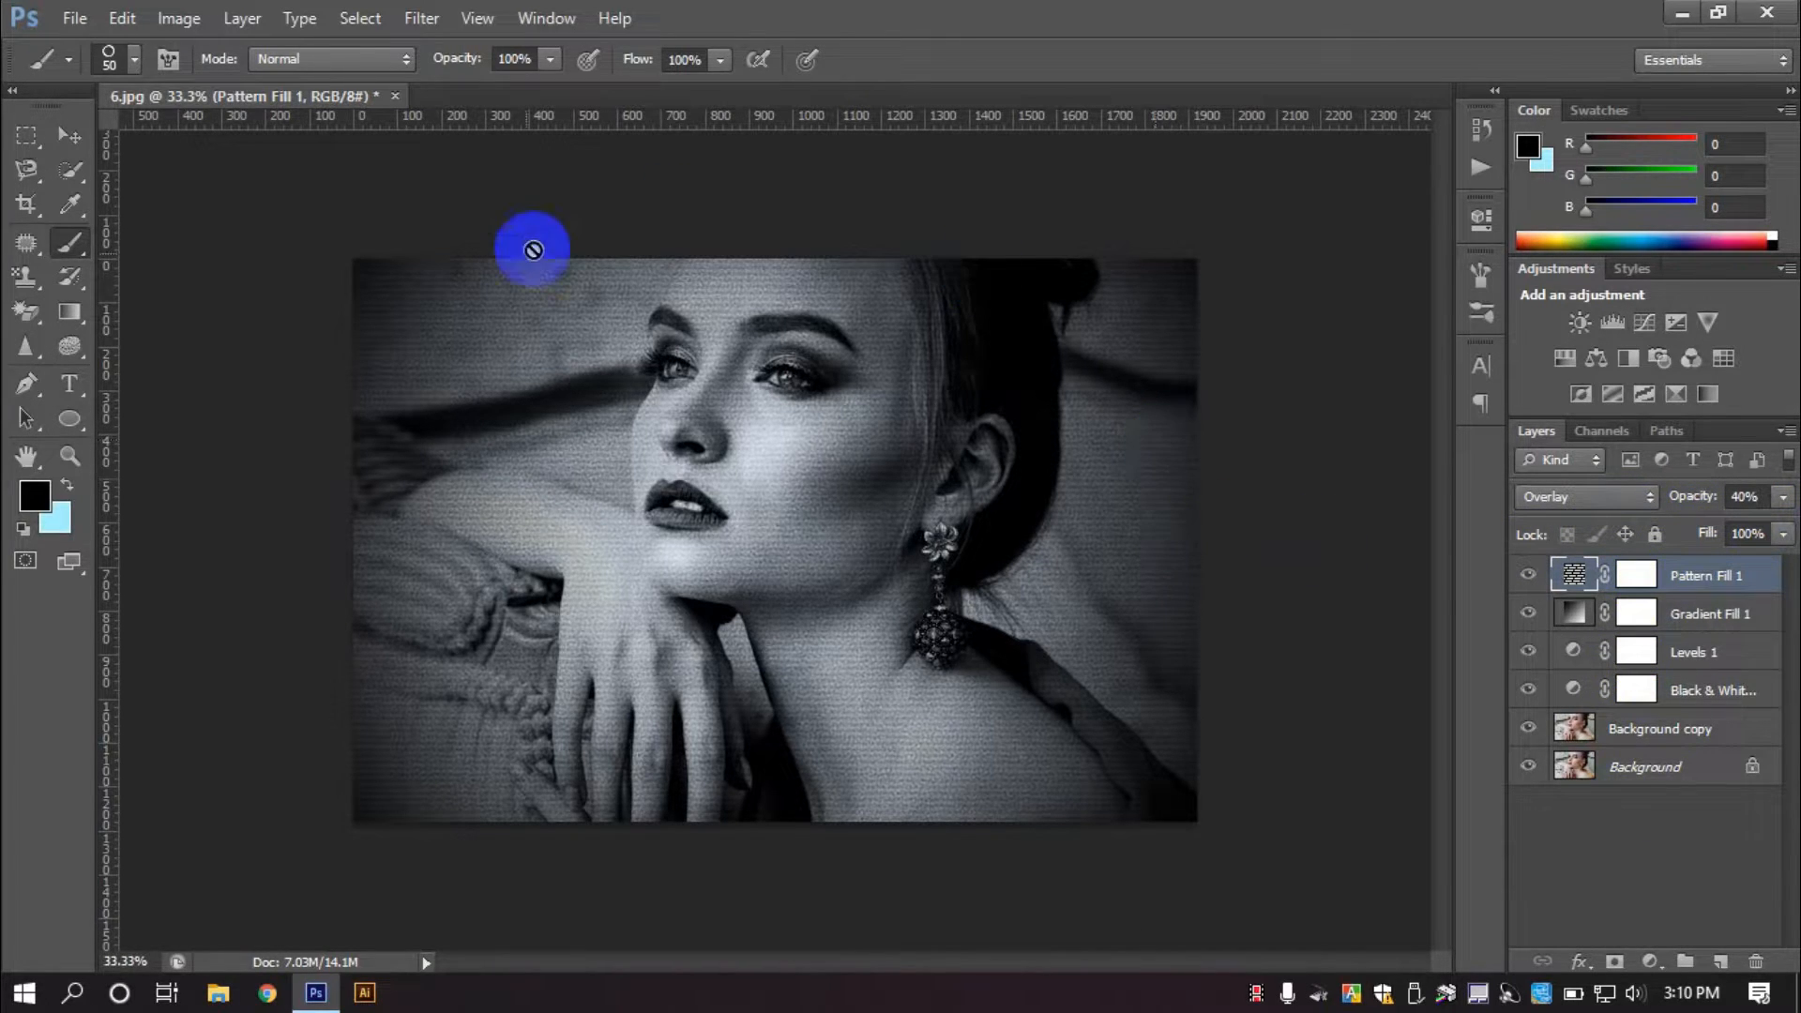
Add a second Gradient Fill layer on top using the Violet, Orange preset, Linear style at 90°.
left_click(1646, 964)
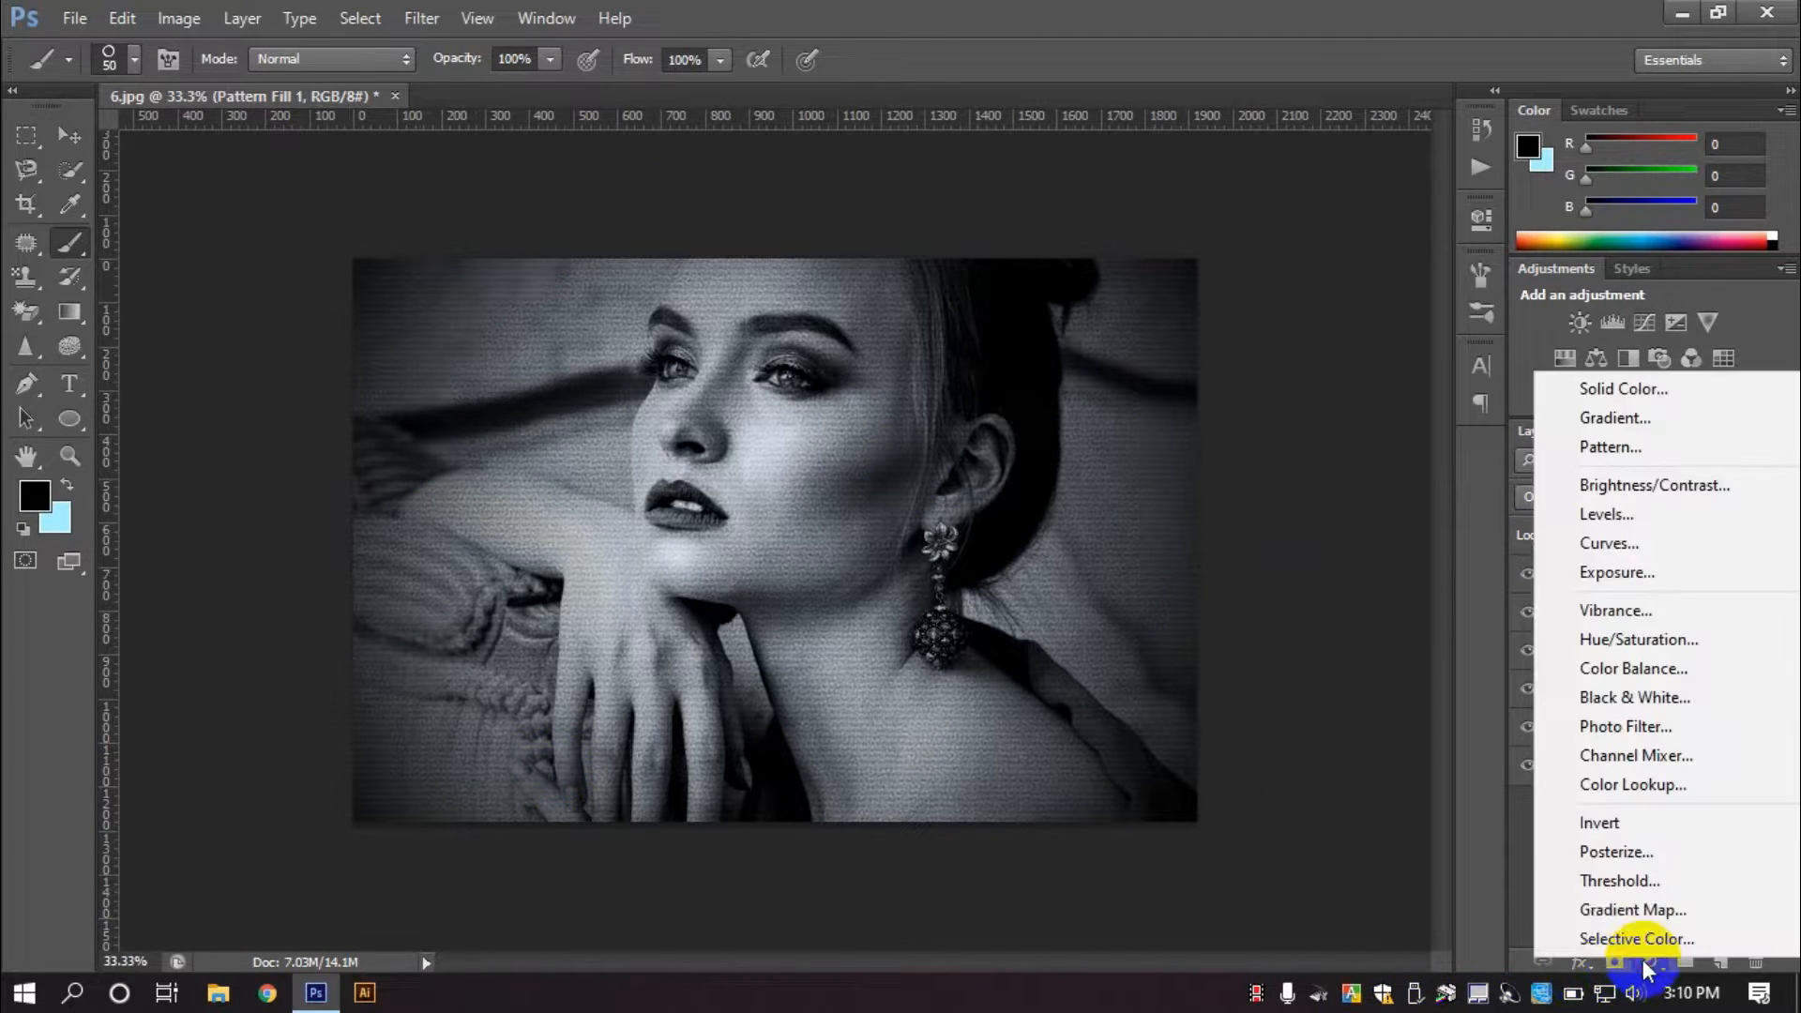
left_click(1562, 416)
left_click(1495, 392)
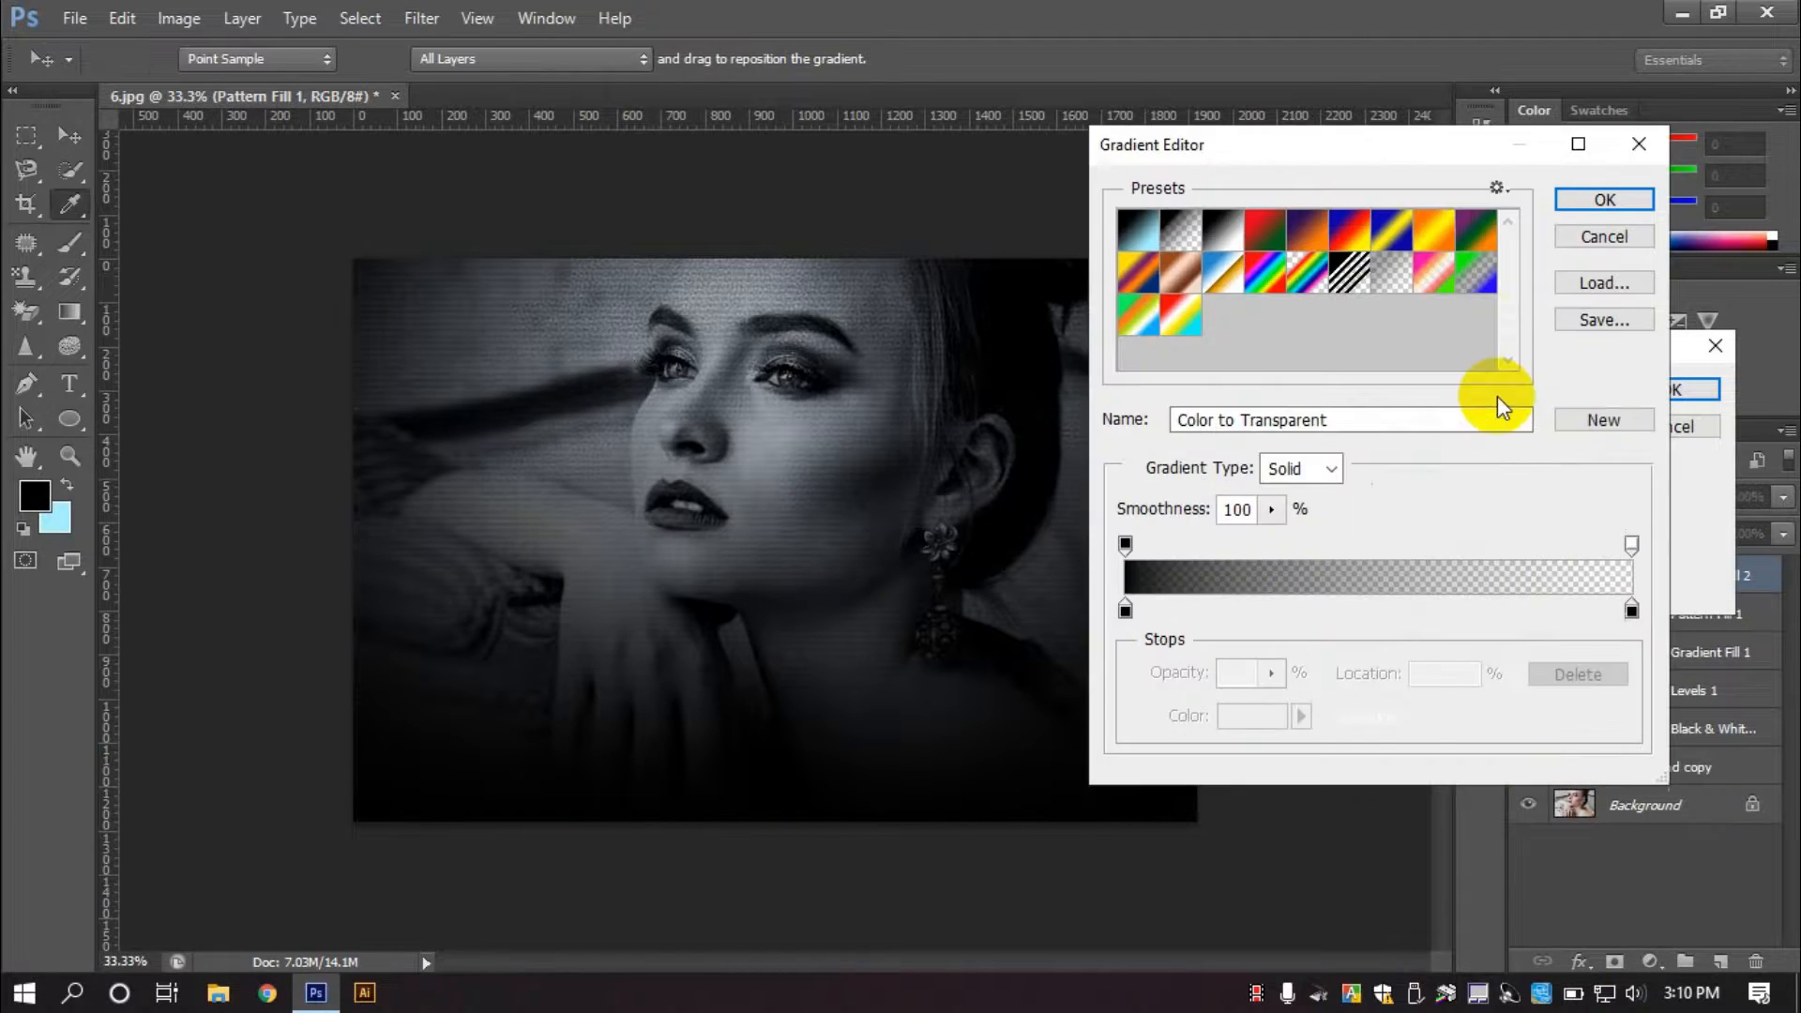
left_click(1434, 231)
left_click(1360, 232)
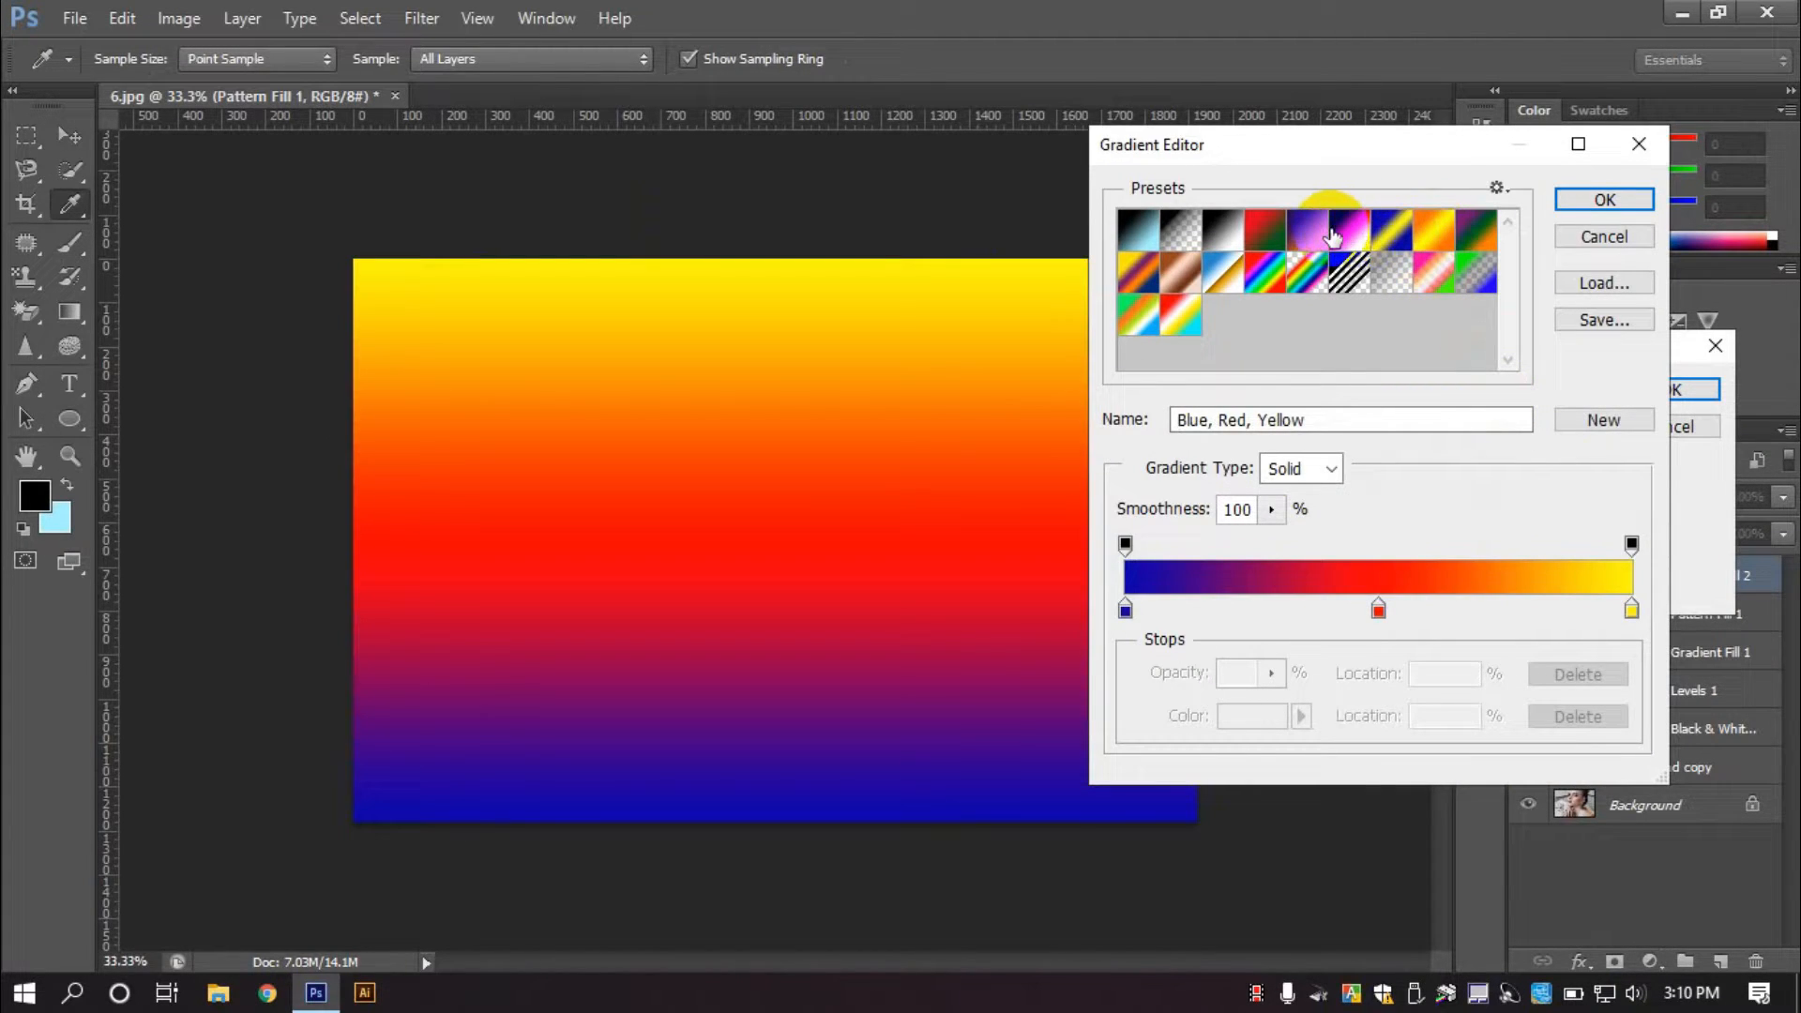
left_click(1333, 234)
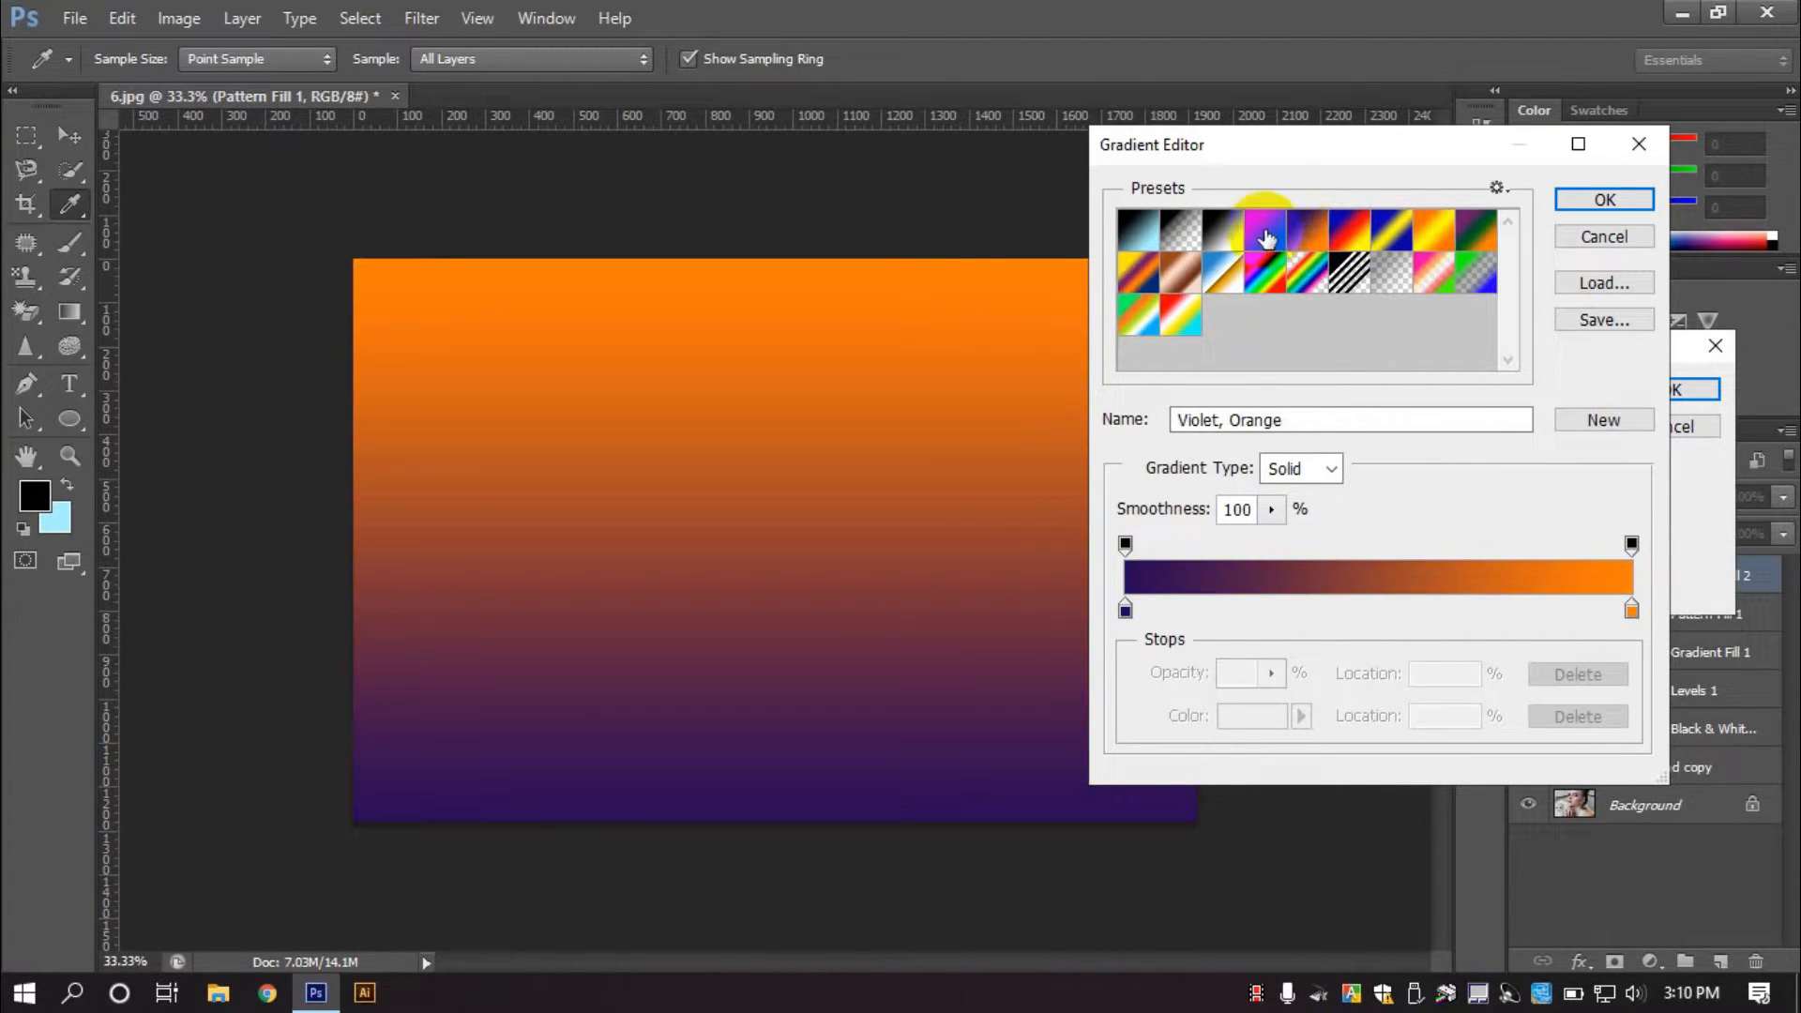
left_click(1557, 236)
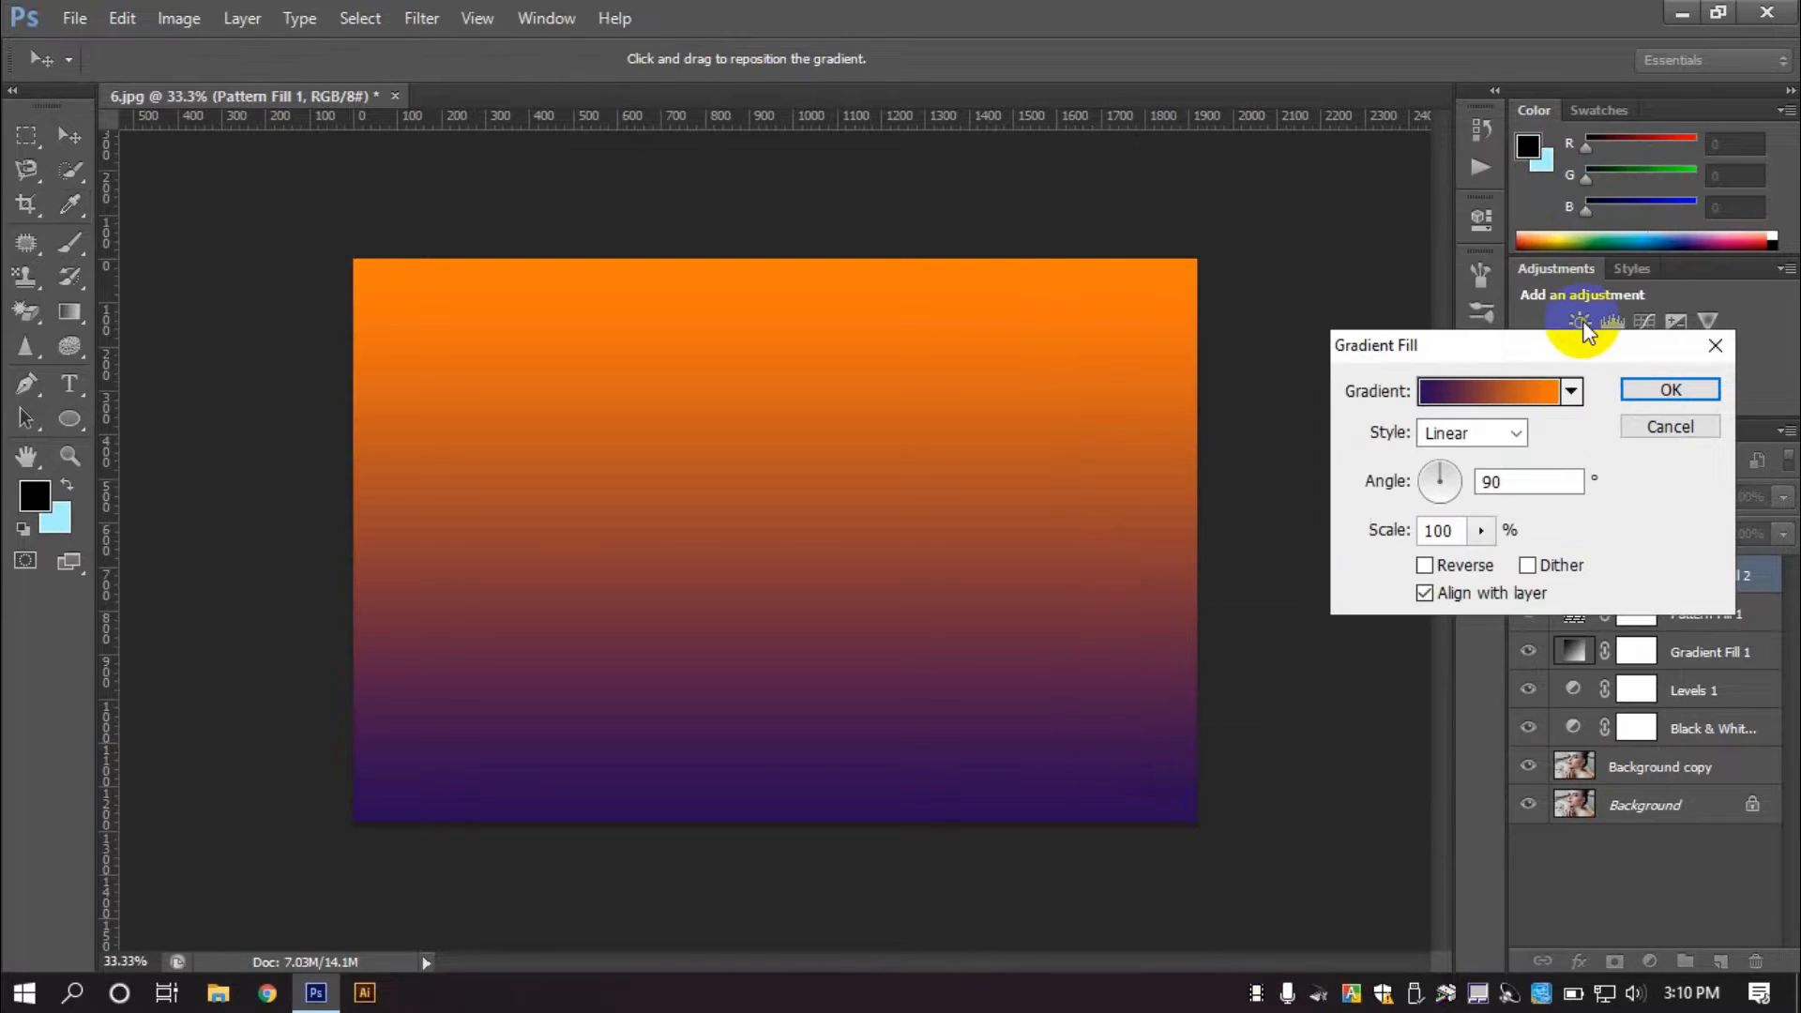
left_click(1662, 385)
Set the violet-orange gradient layer's blend mode to Color and its opacity to 50%.
left_click(1587, 497)
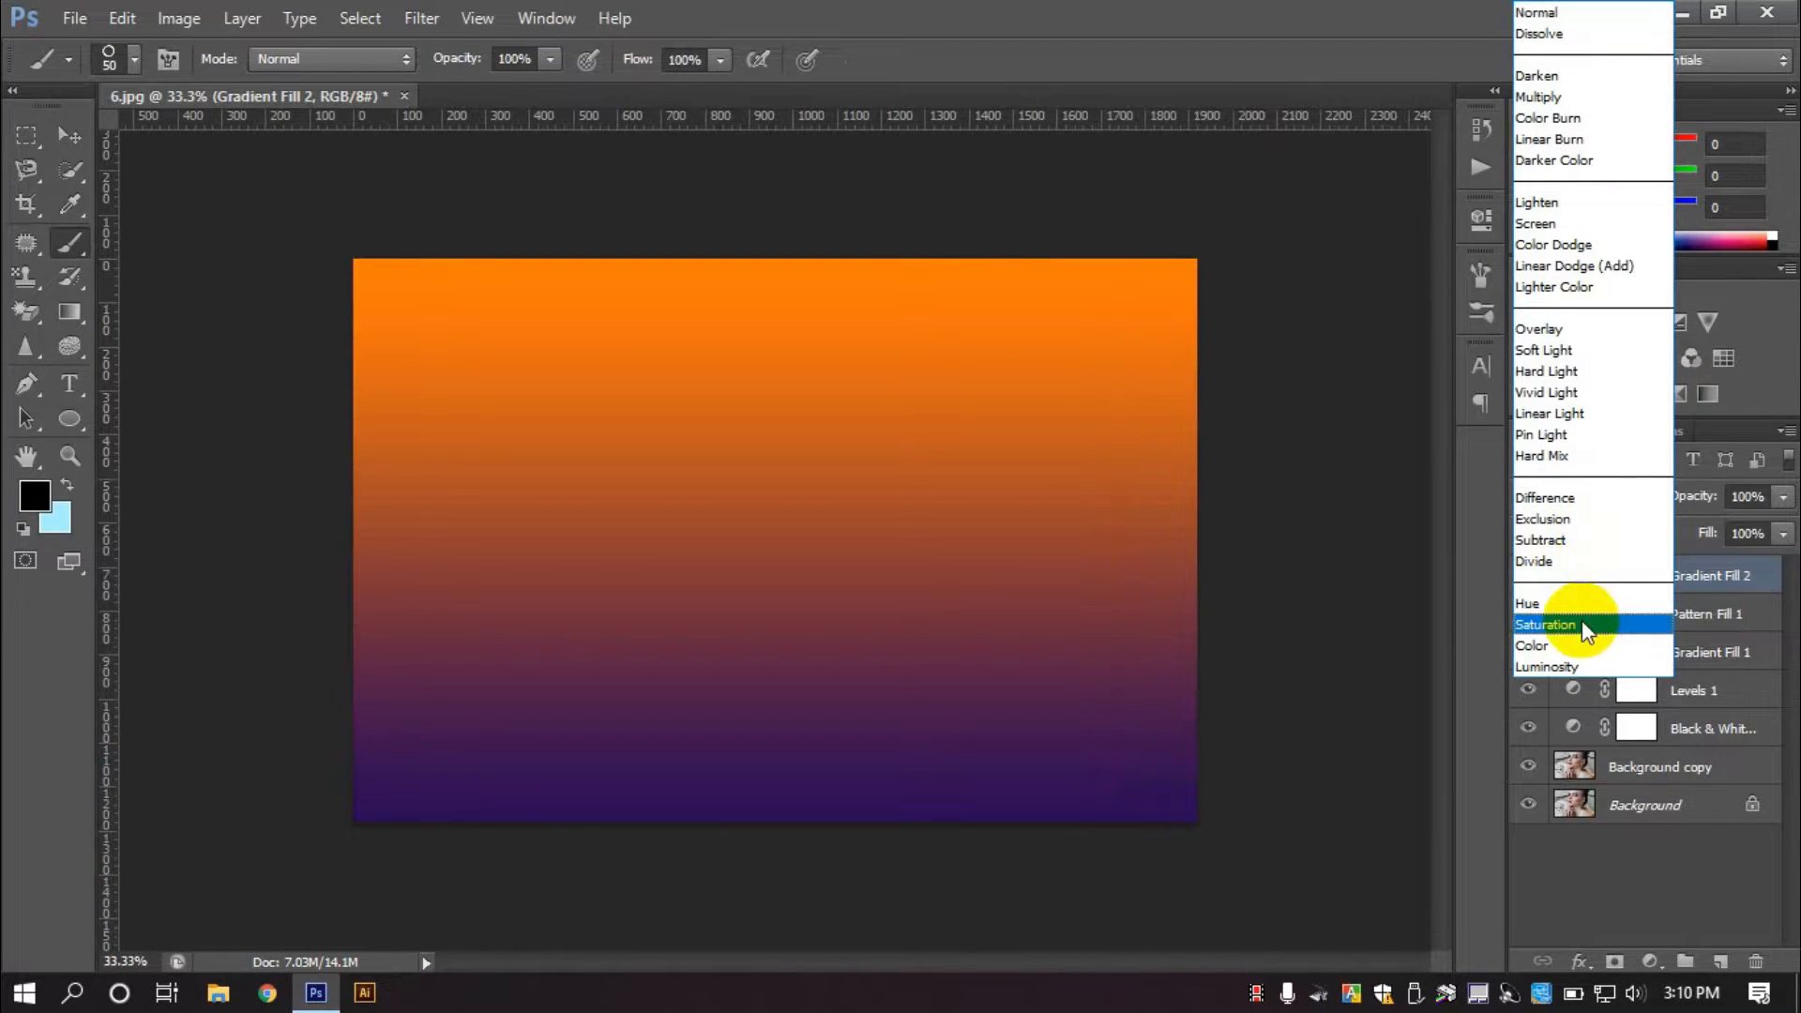
left_click(1587, 654)
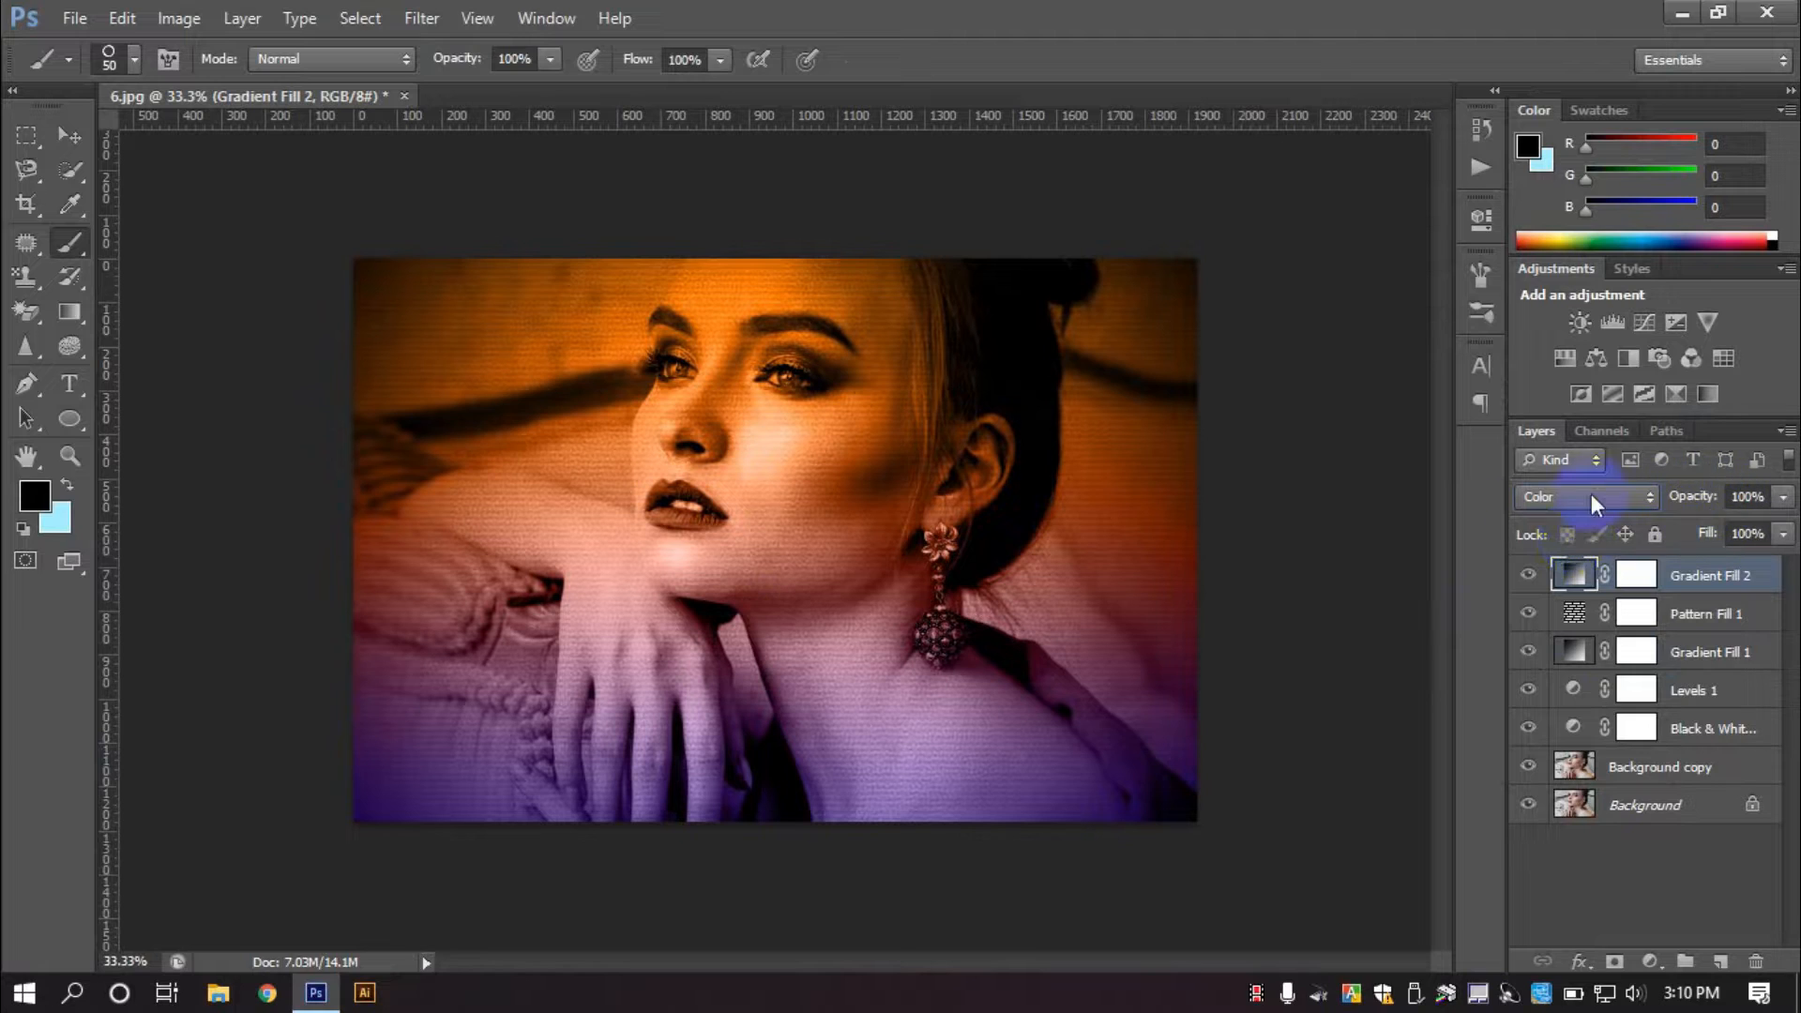
left_click(1745, 496)
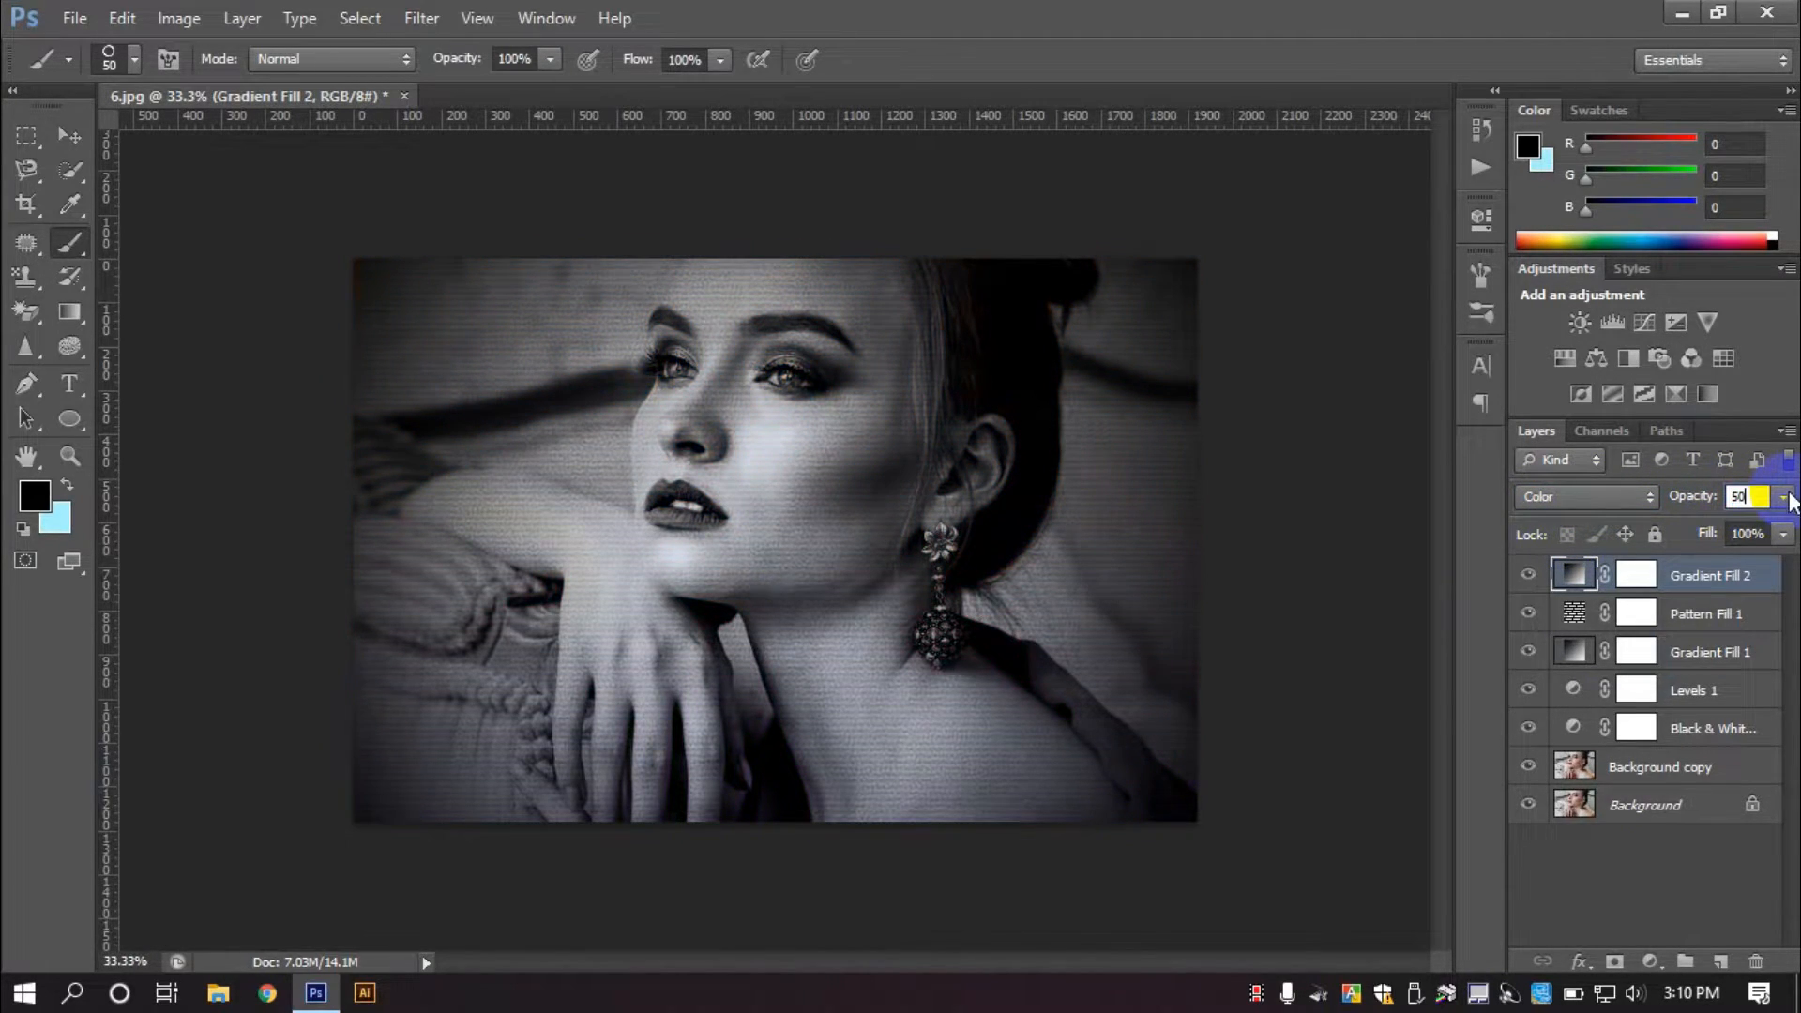
key("Return")
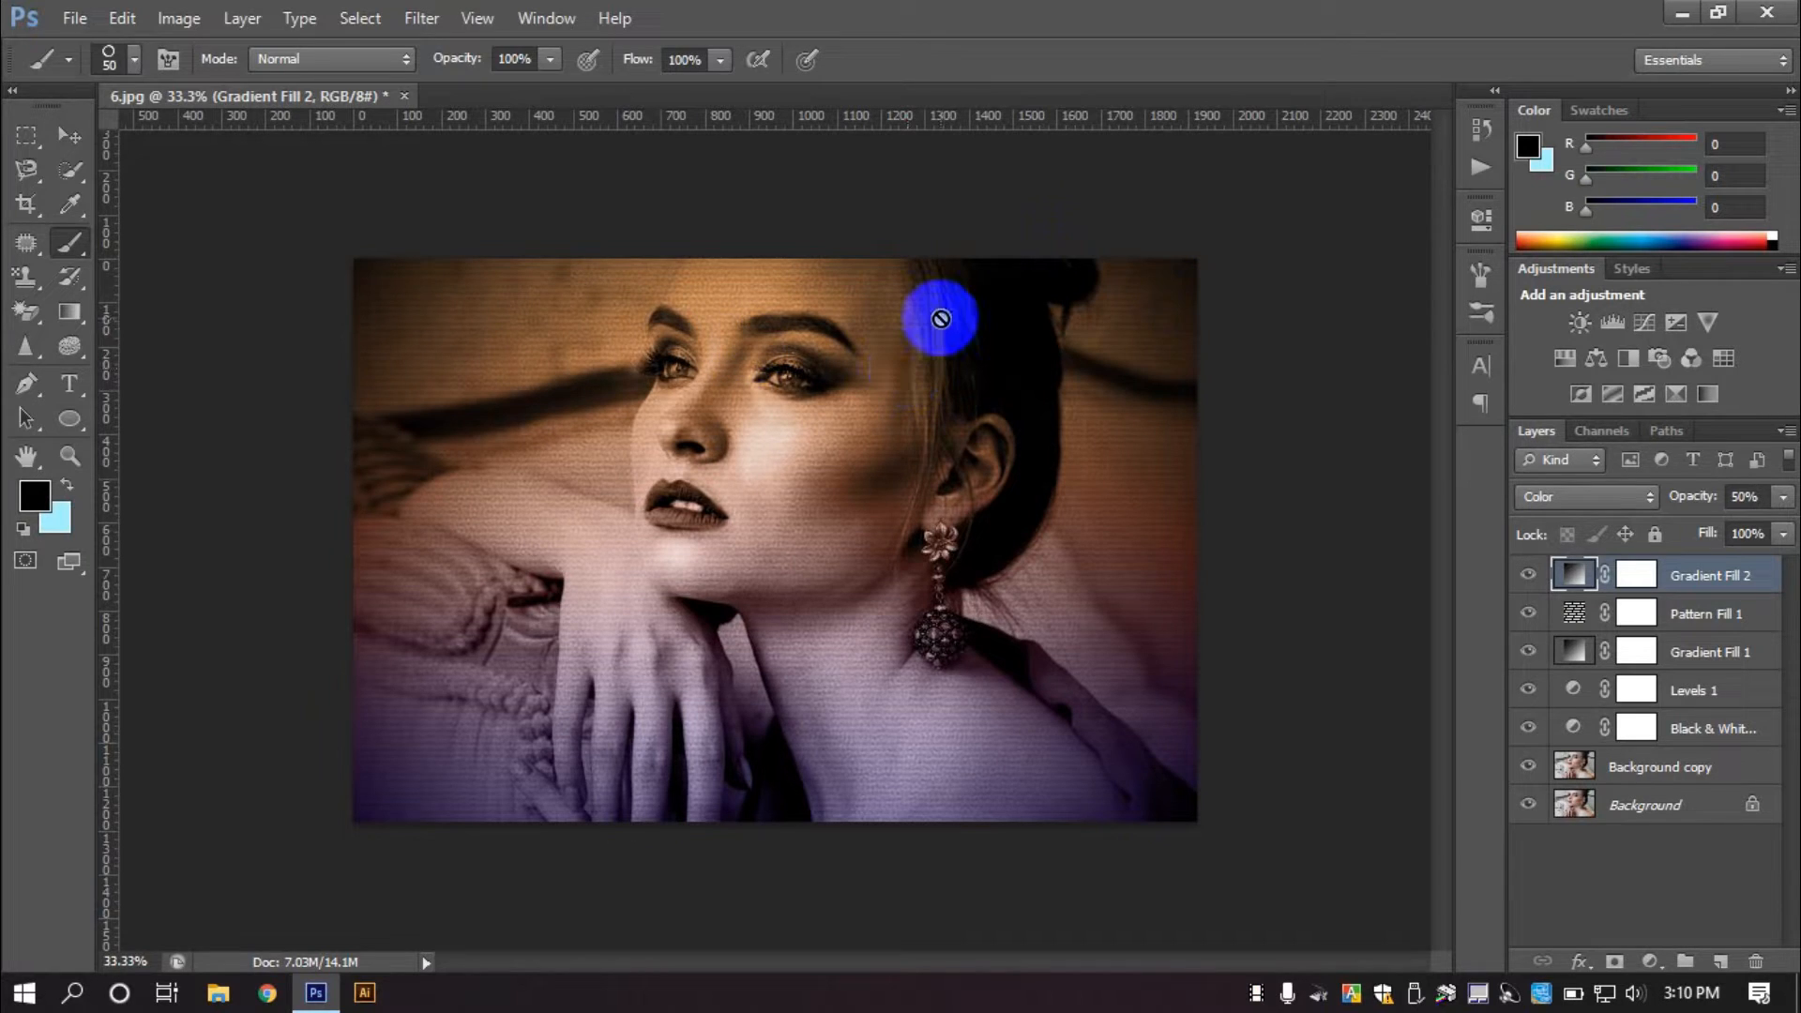
Start saving the document and create a folder named Destination on the Desktop.
left_click(87, 16)
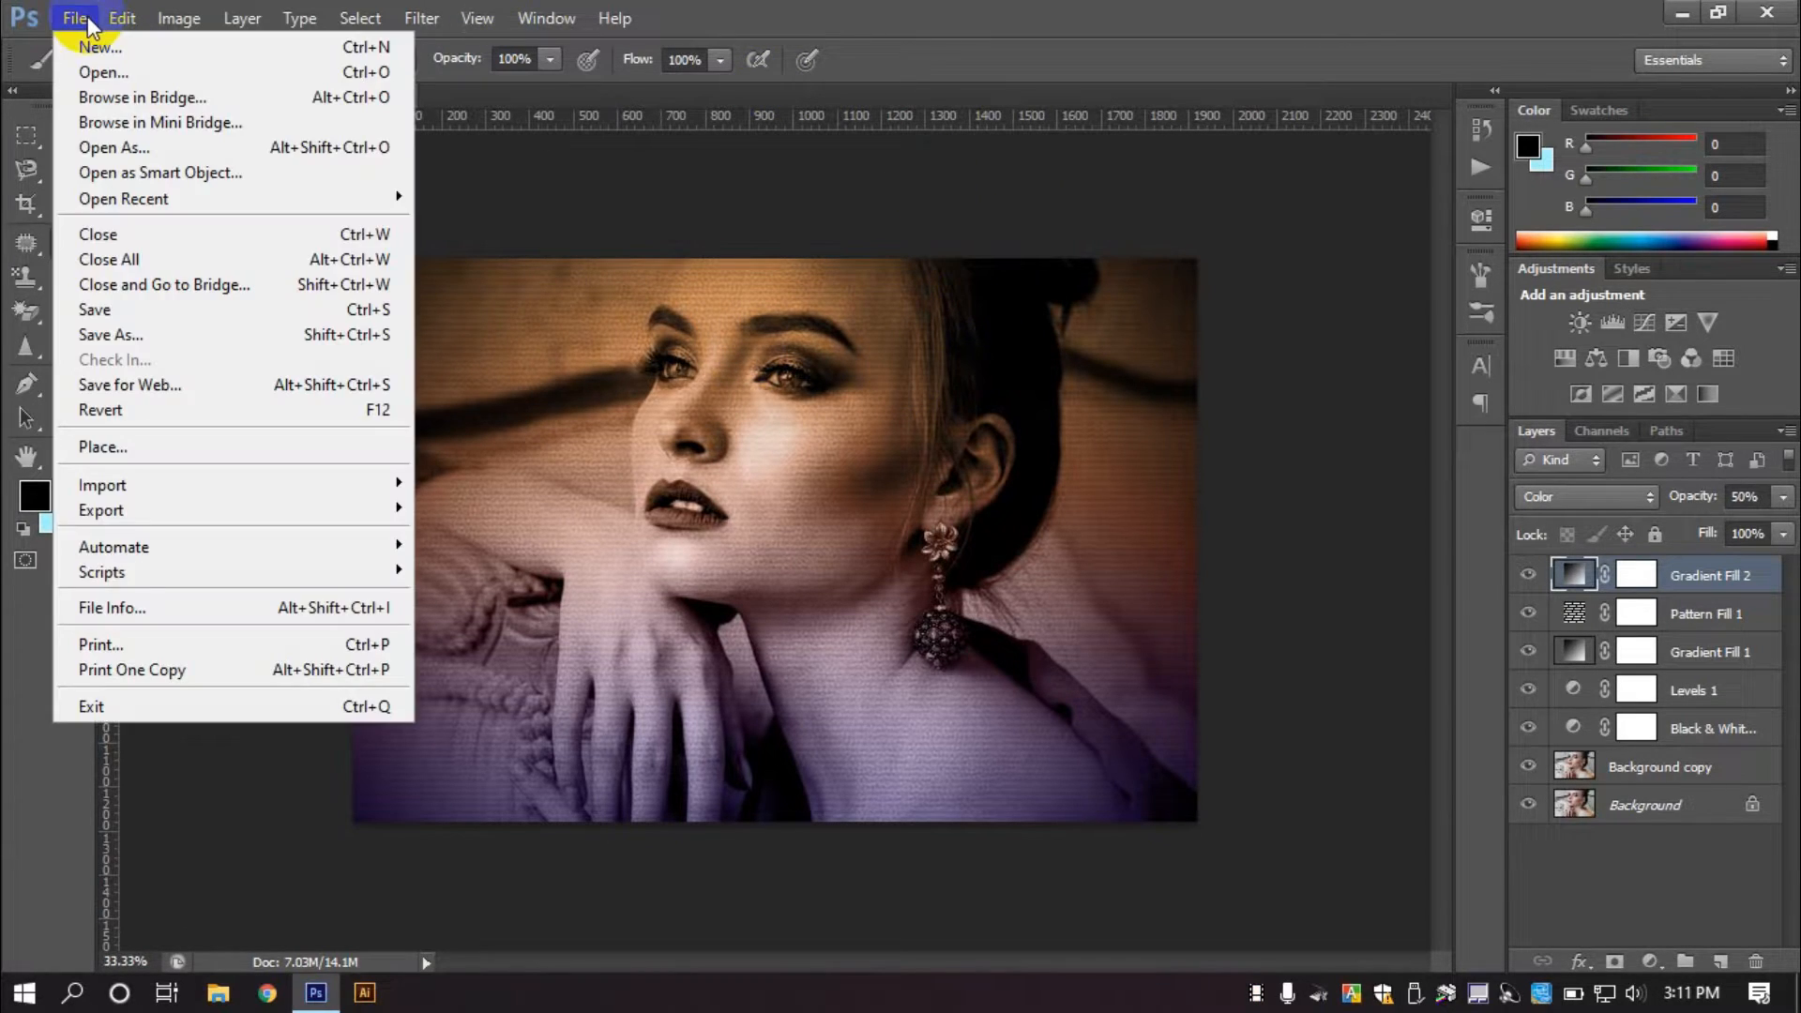
left_click(101, 305)
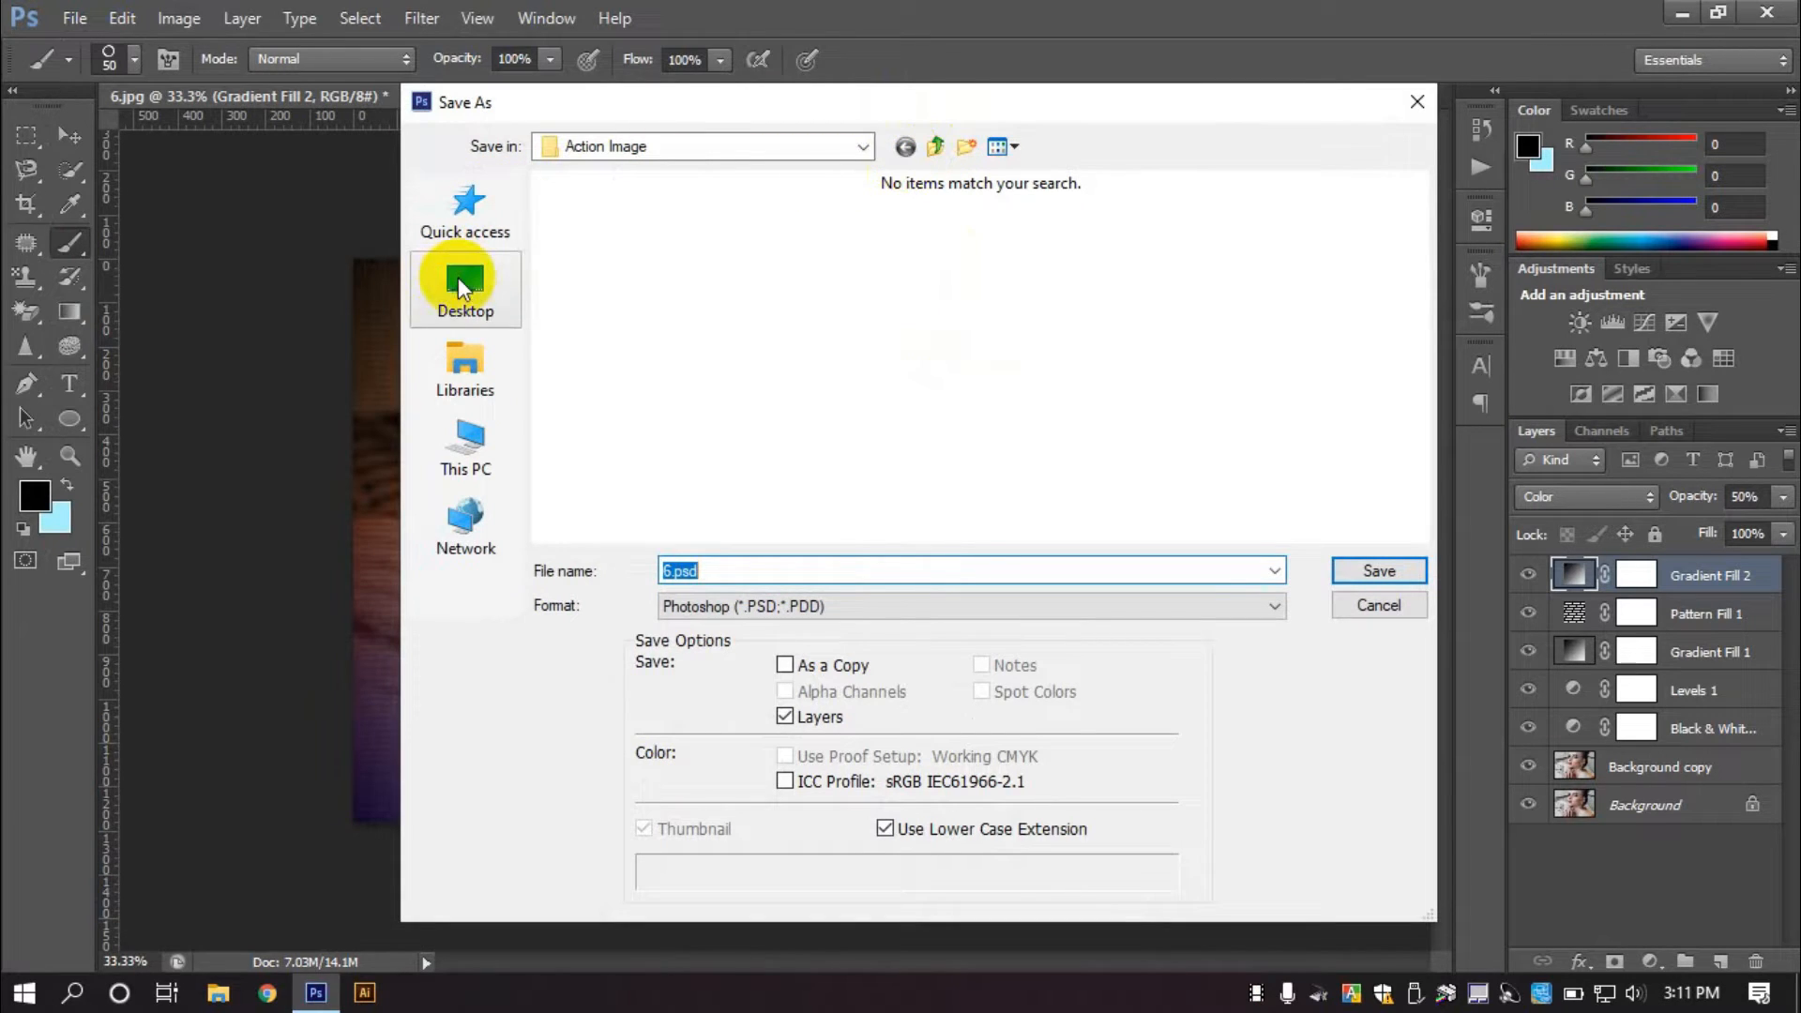
left_click(465, 306)
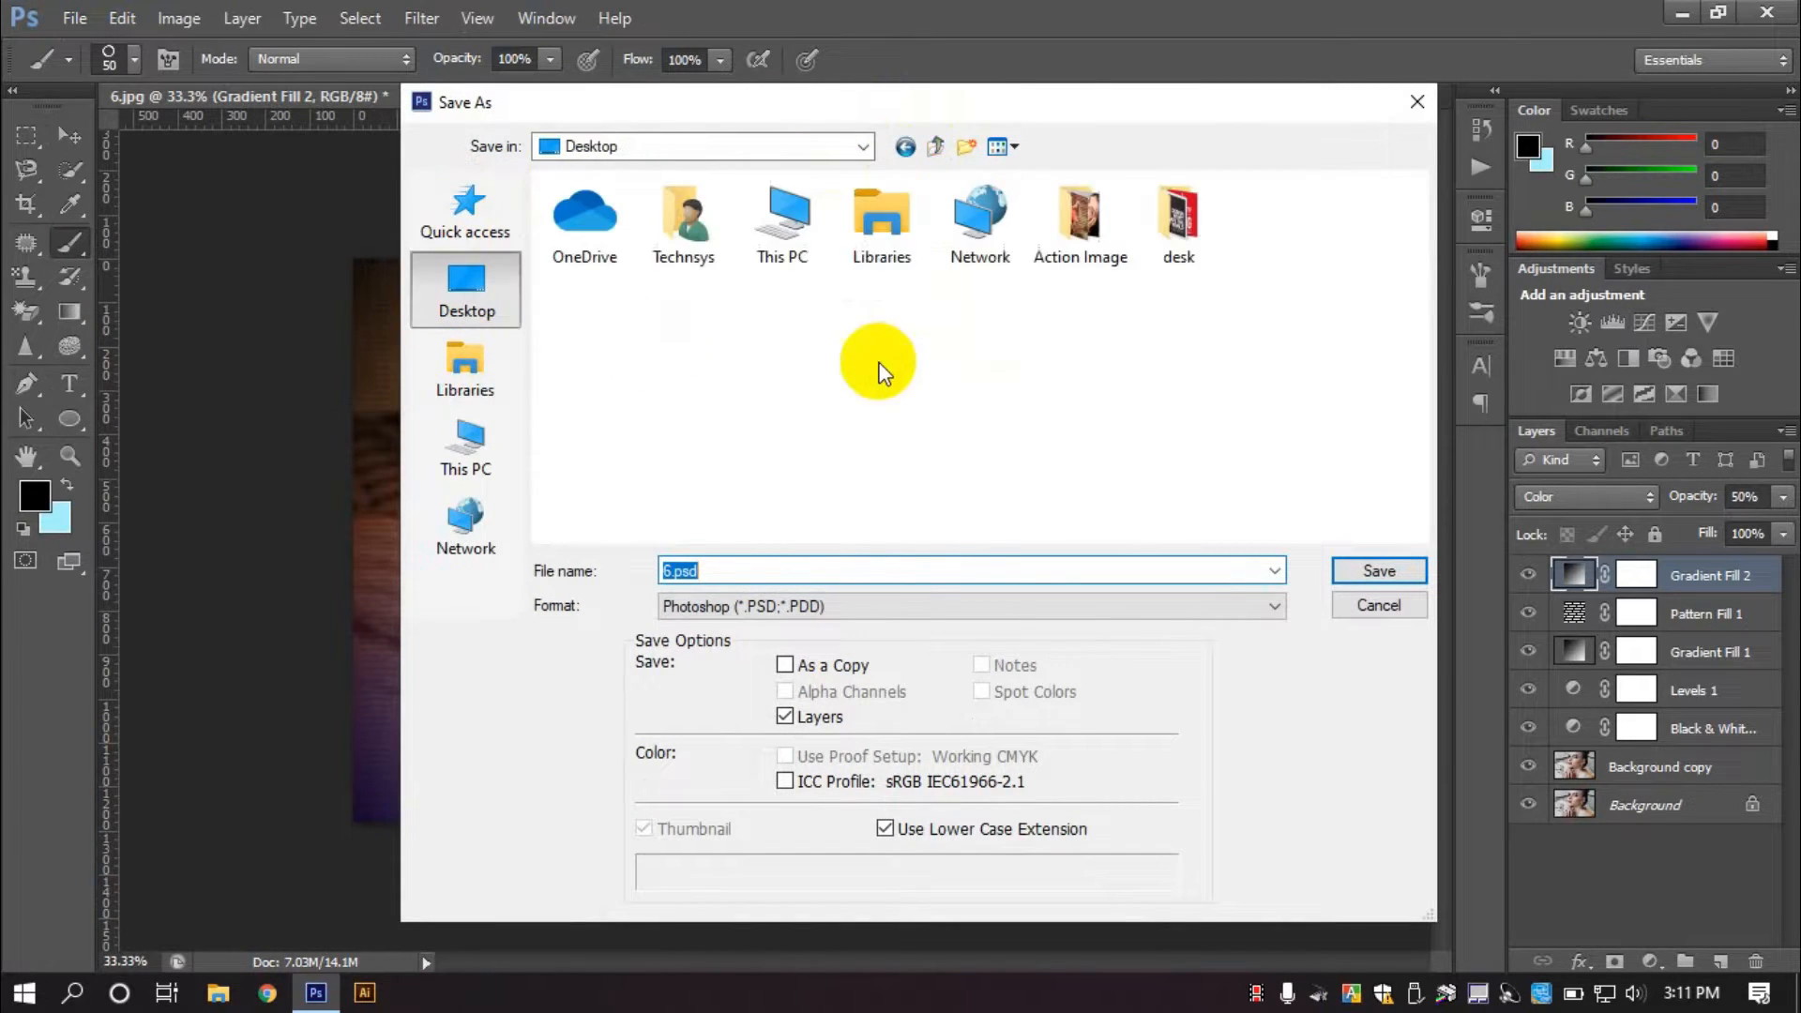
left_click(955, 148)
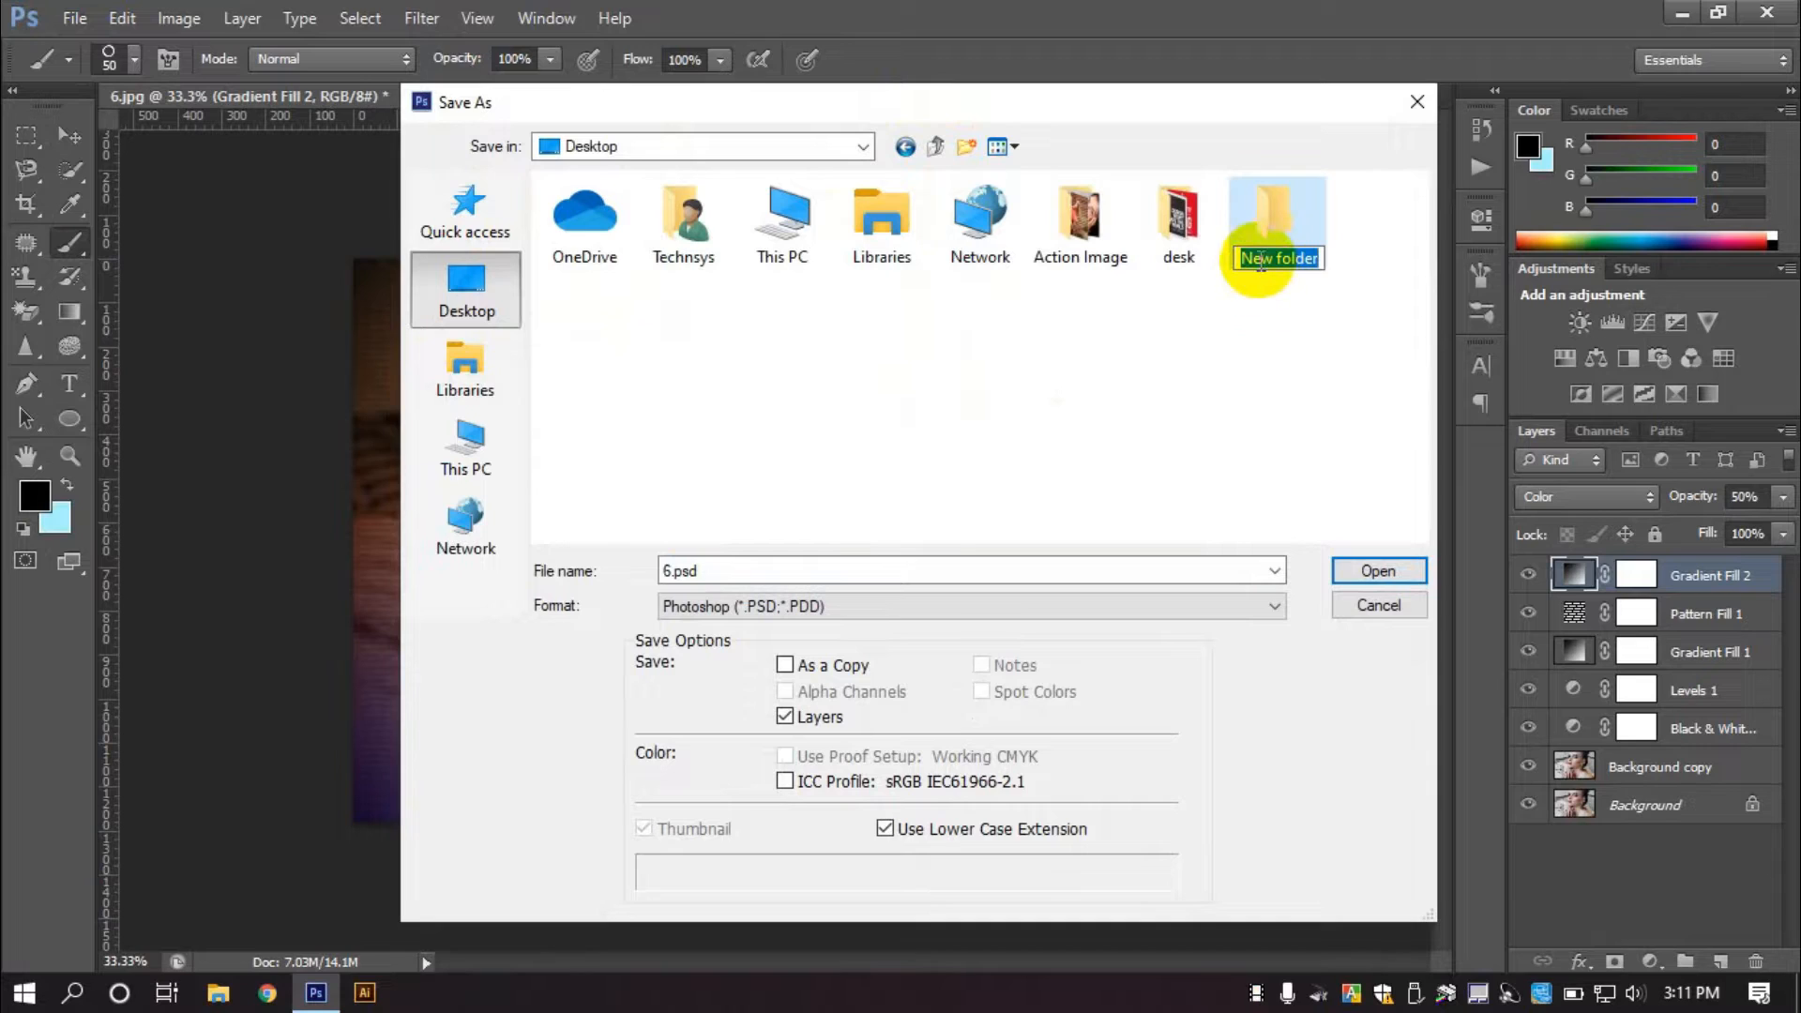
type("Des")
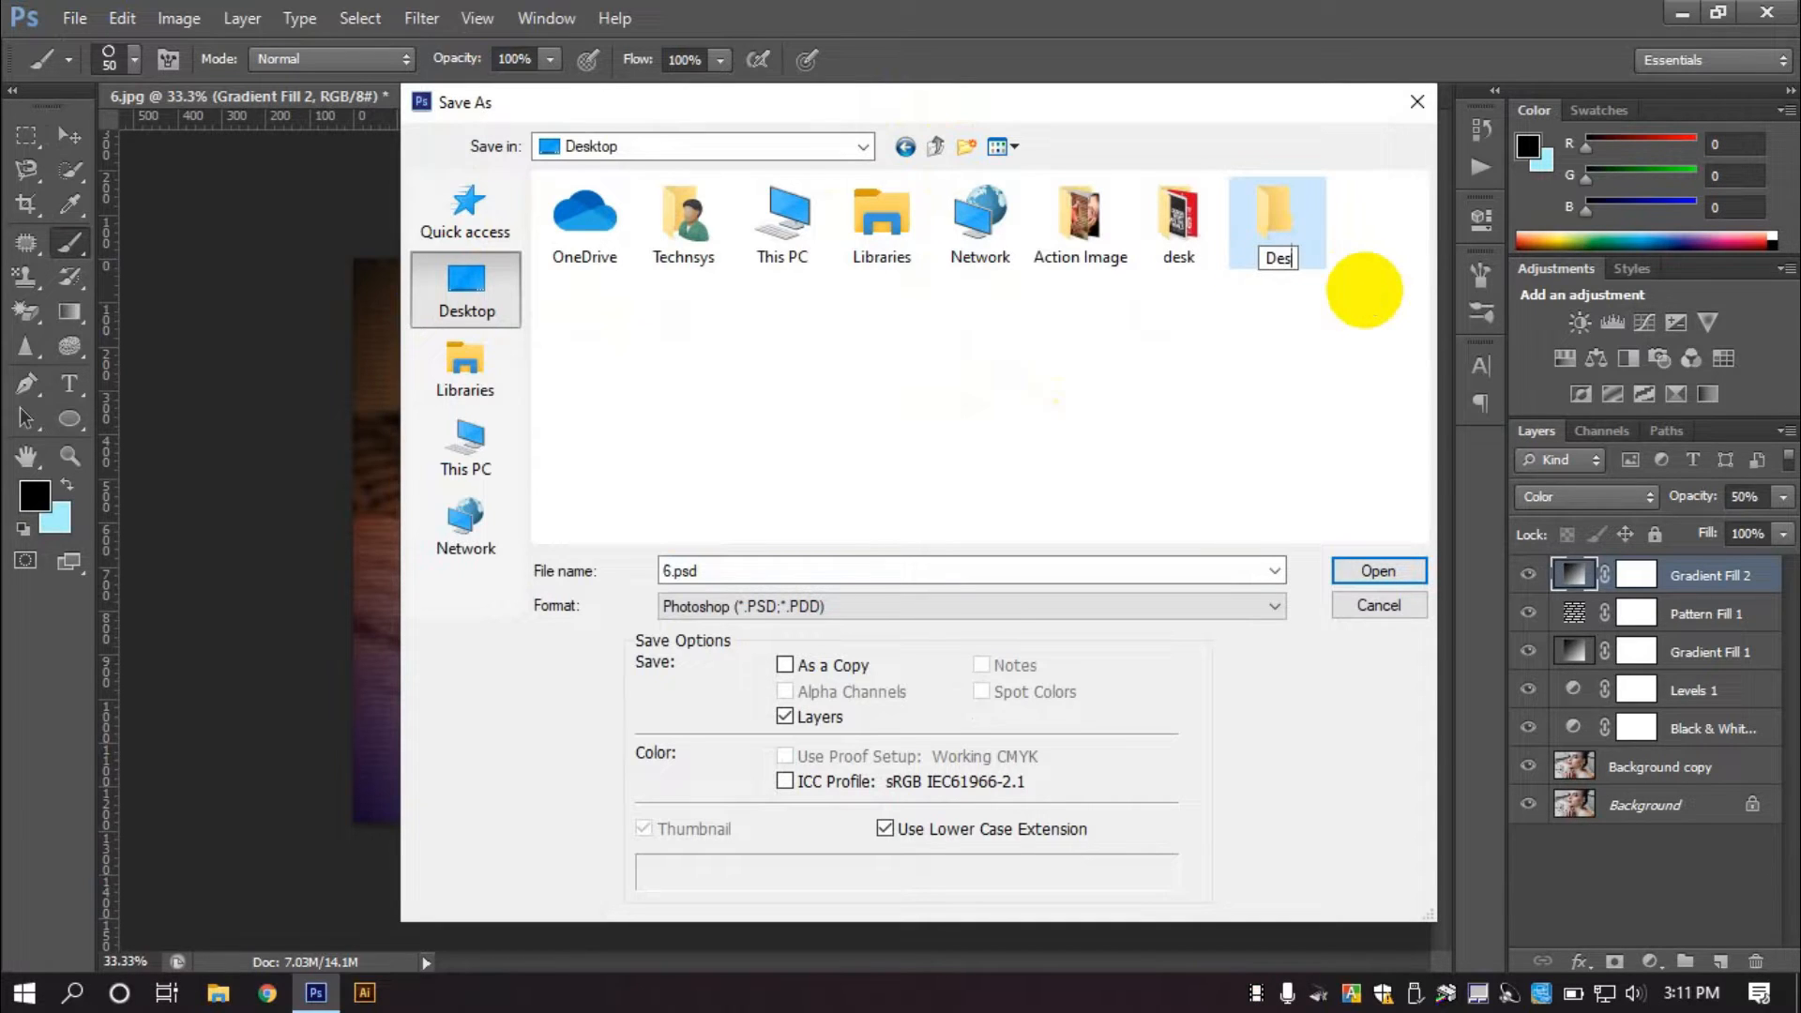
type("iination")
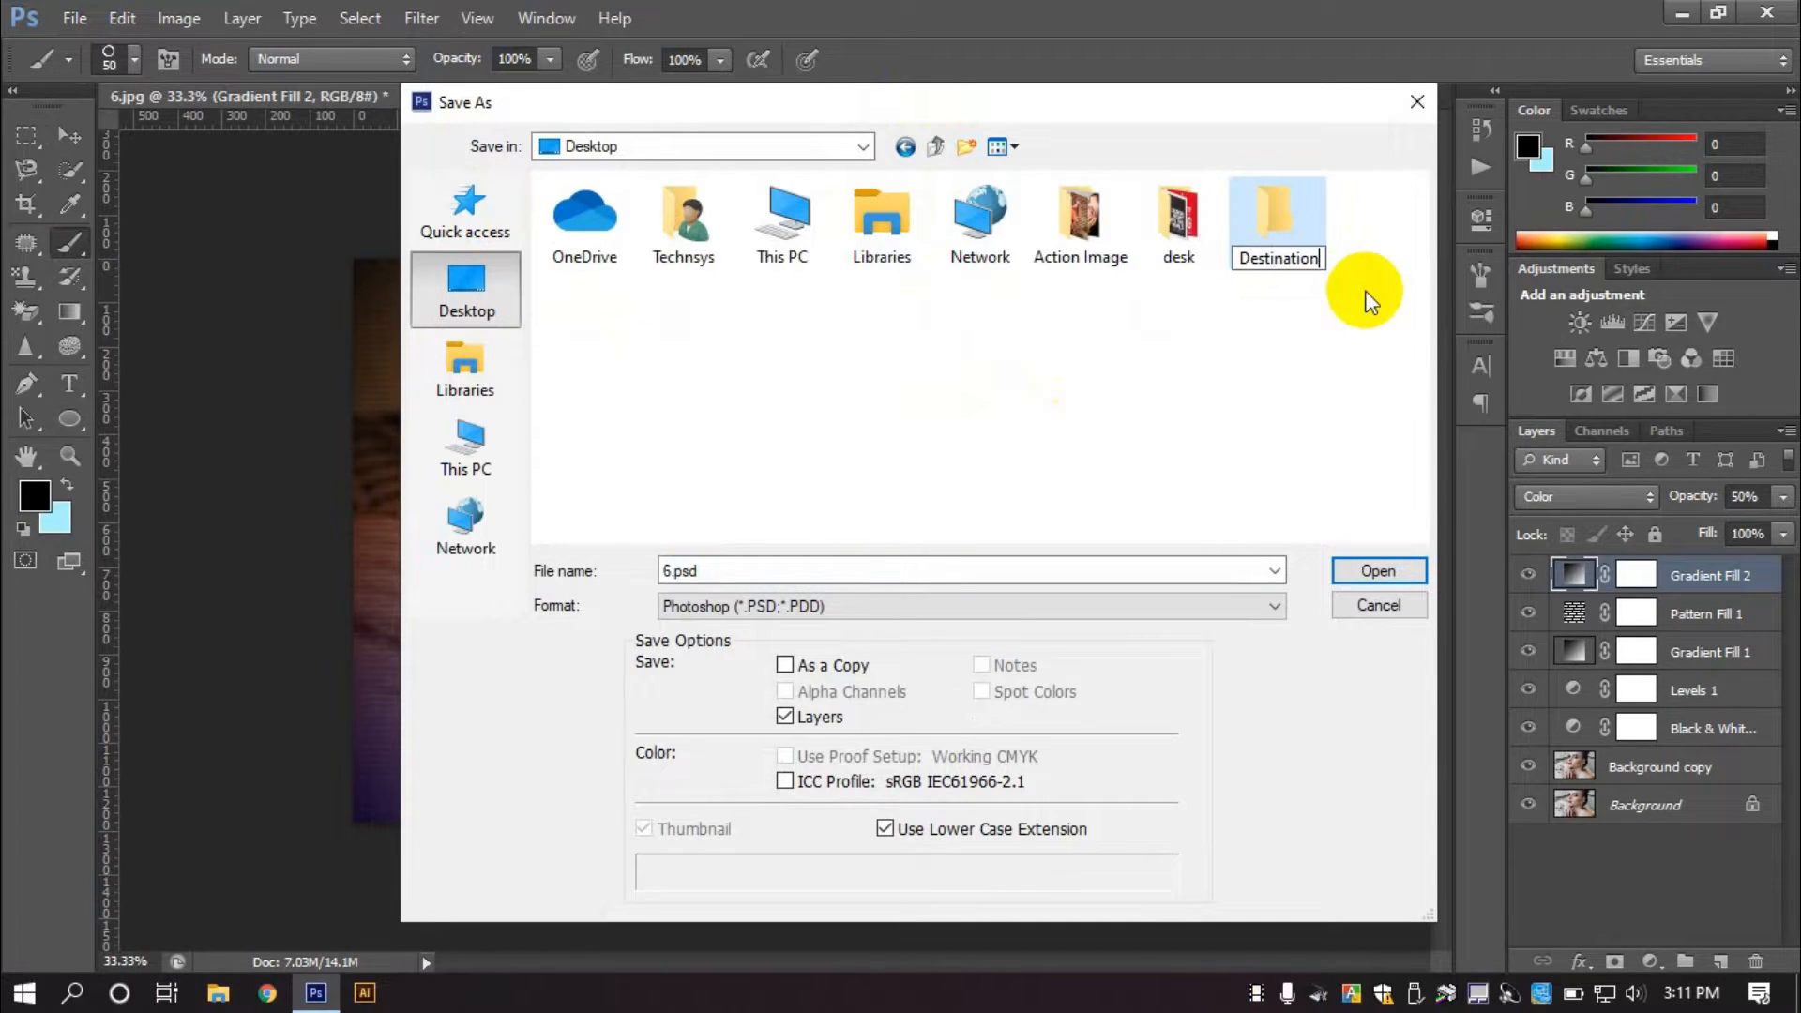
key("Return")
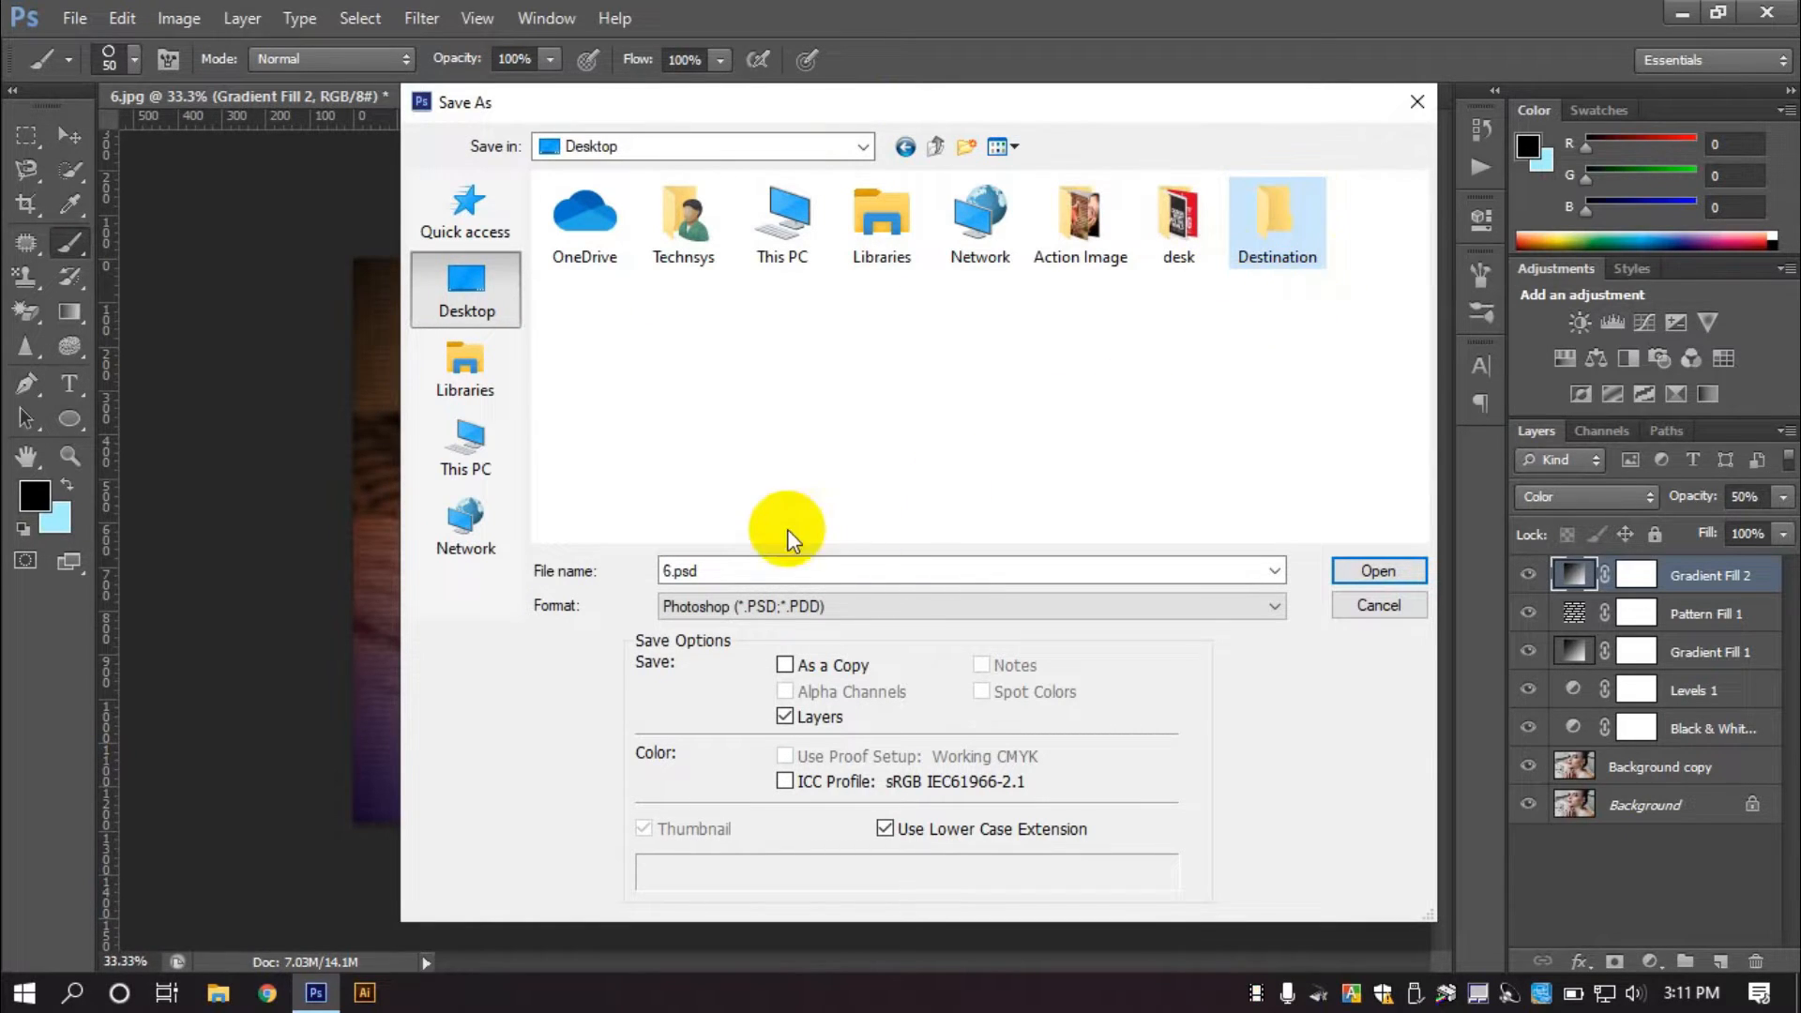
Save the layered document to the Desktop as 1 in Photoshop PSD format.
left_click(755, 571)
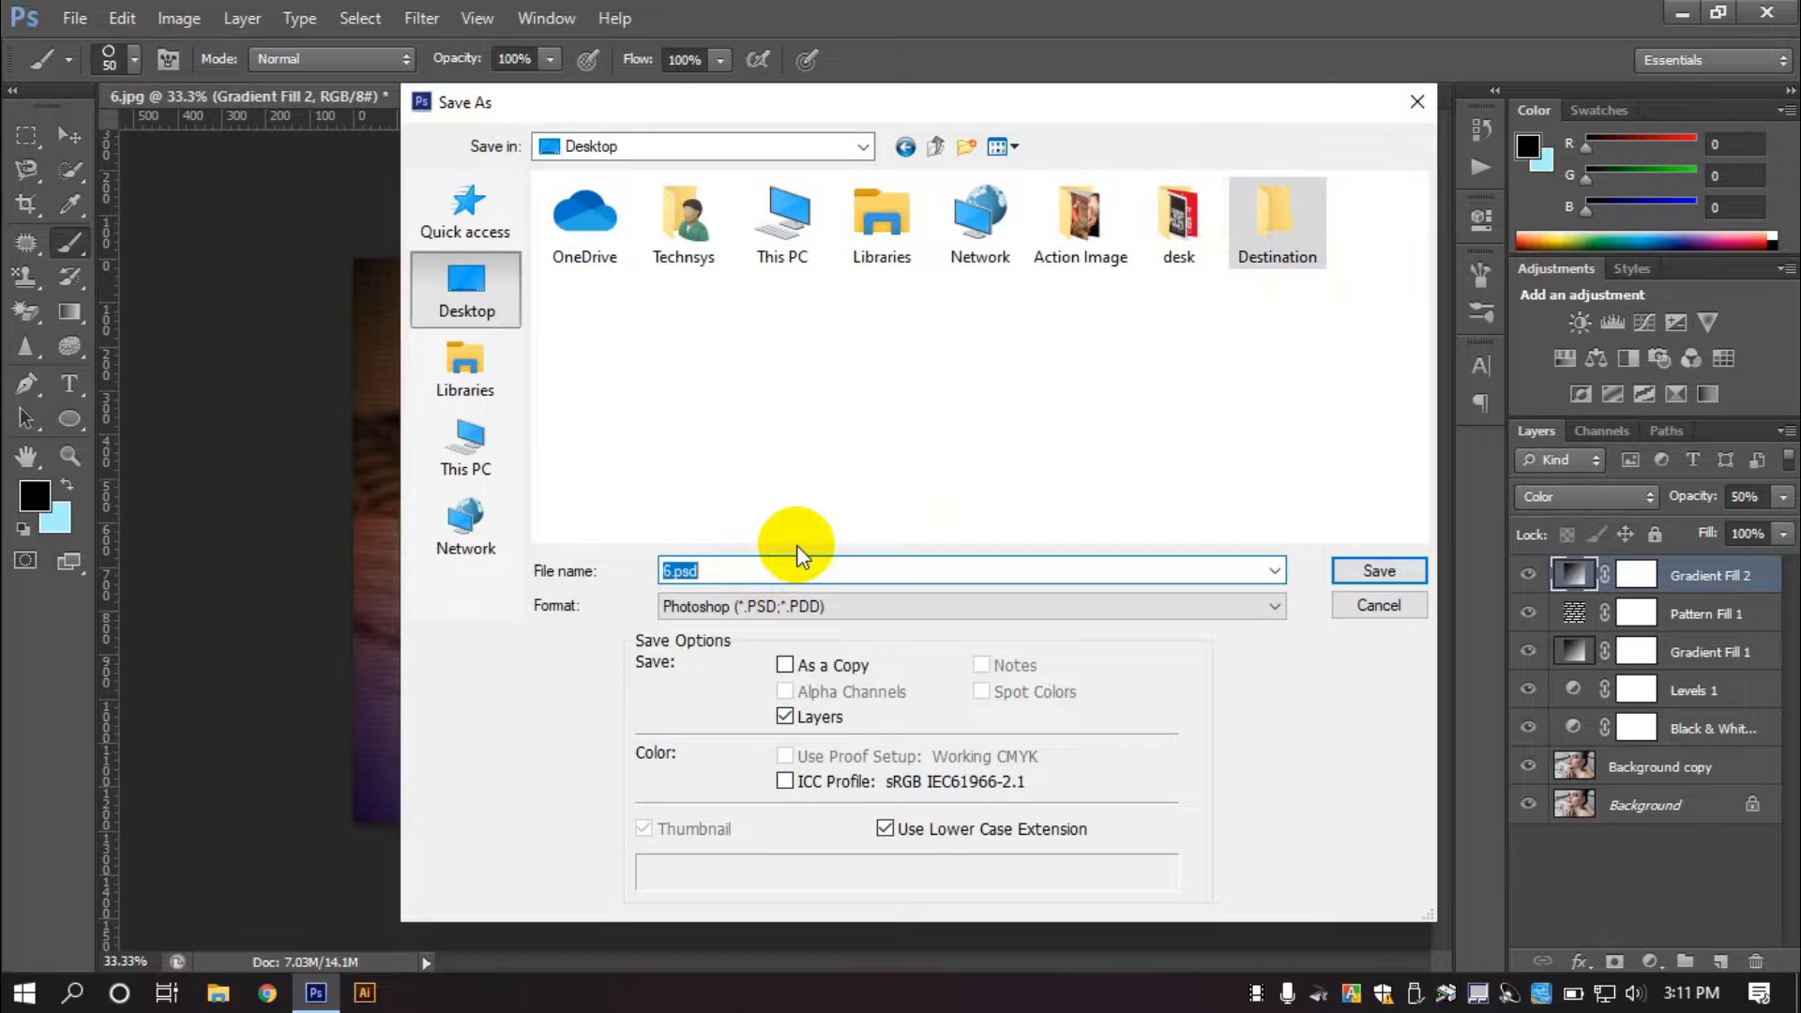
type("1")
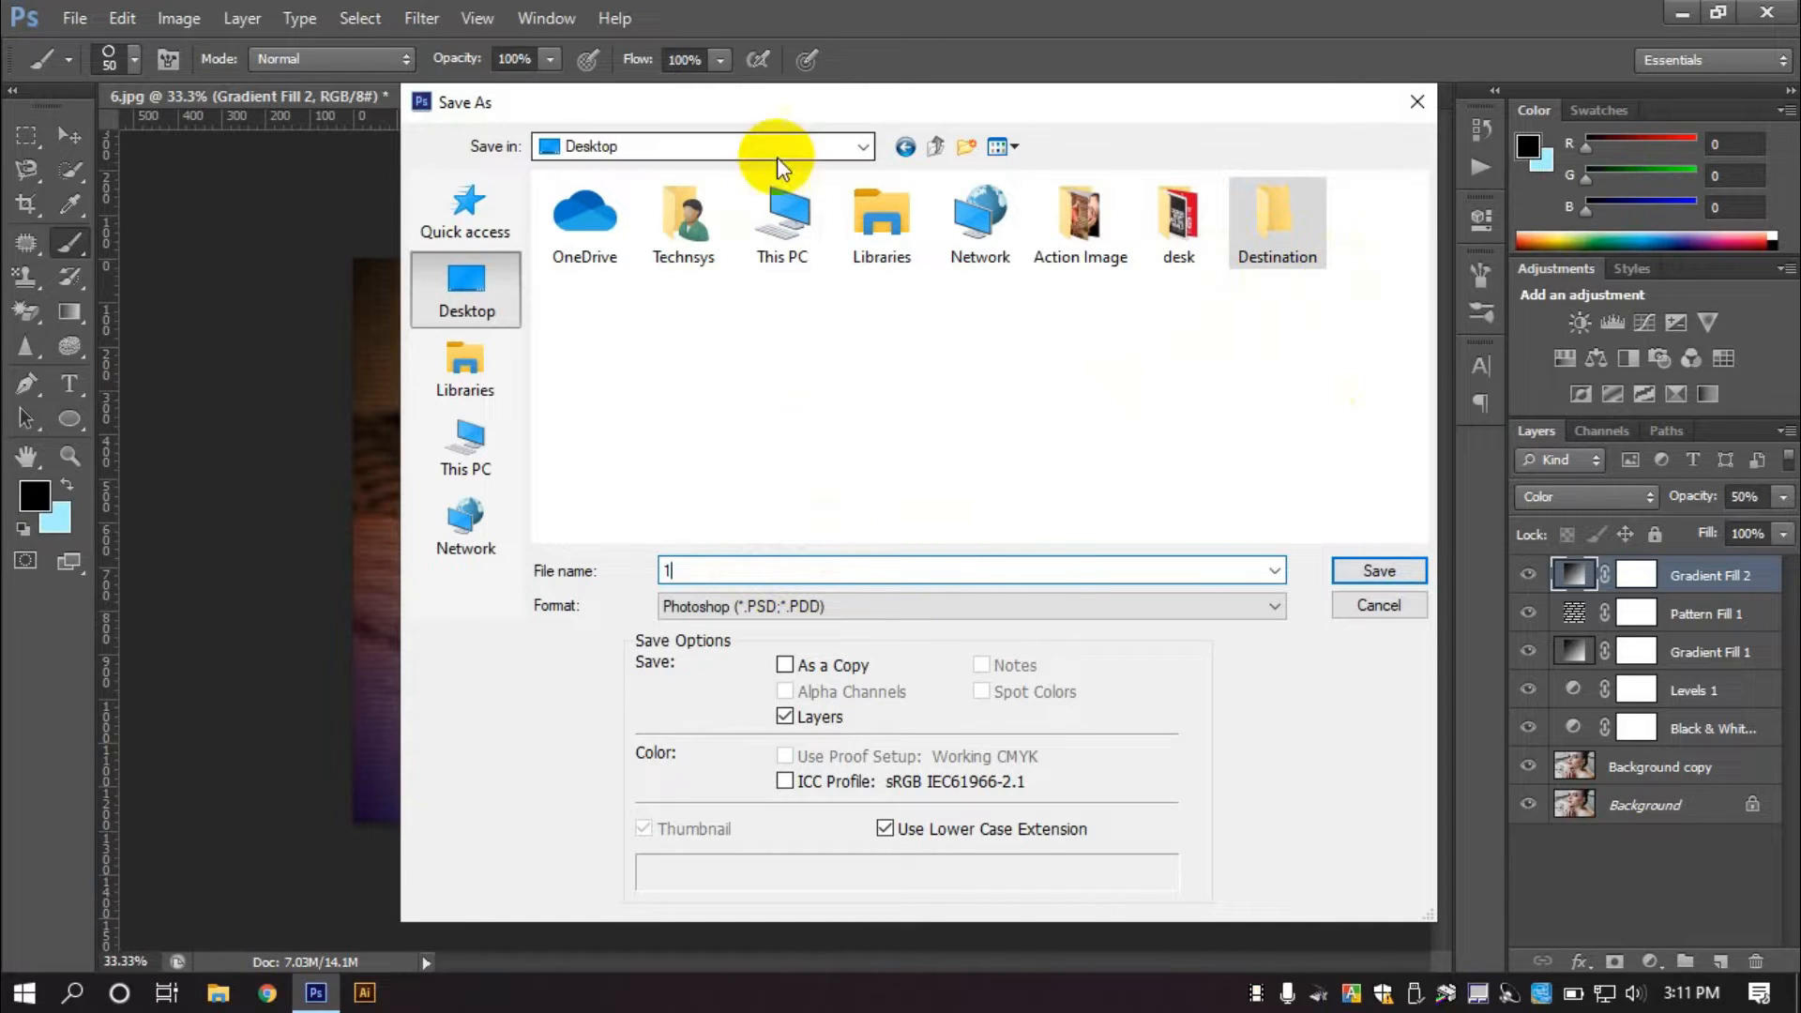
left_click_drag(802, 94, 811, 52)
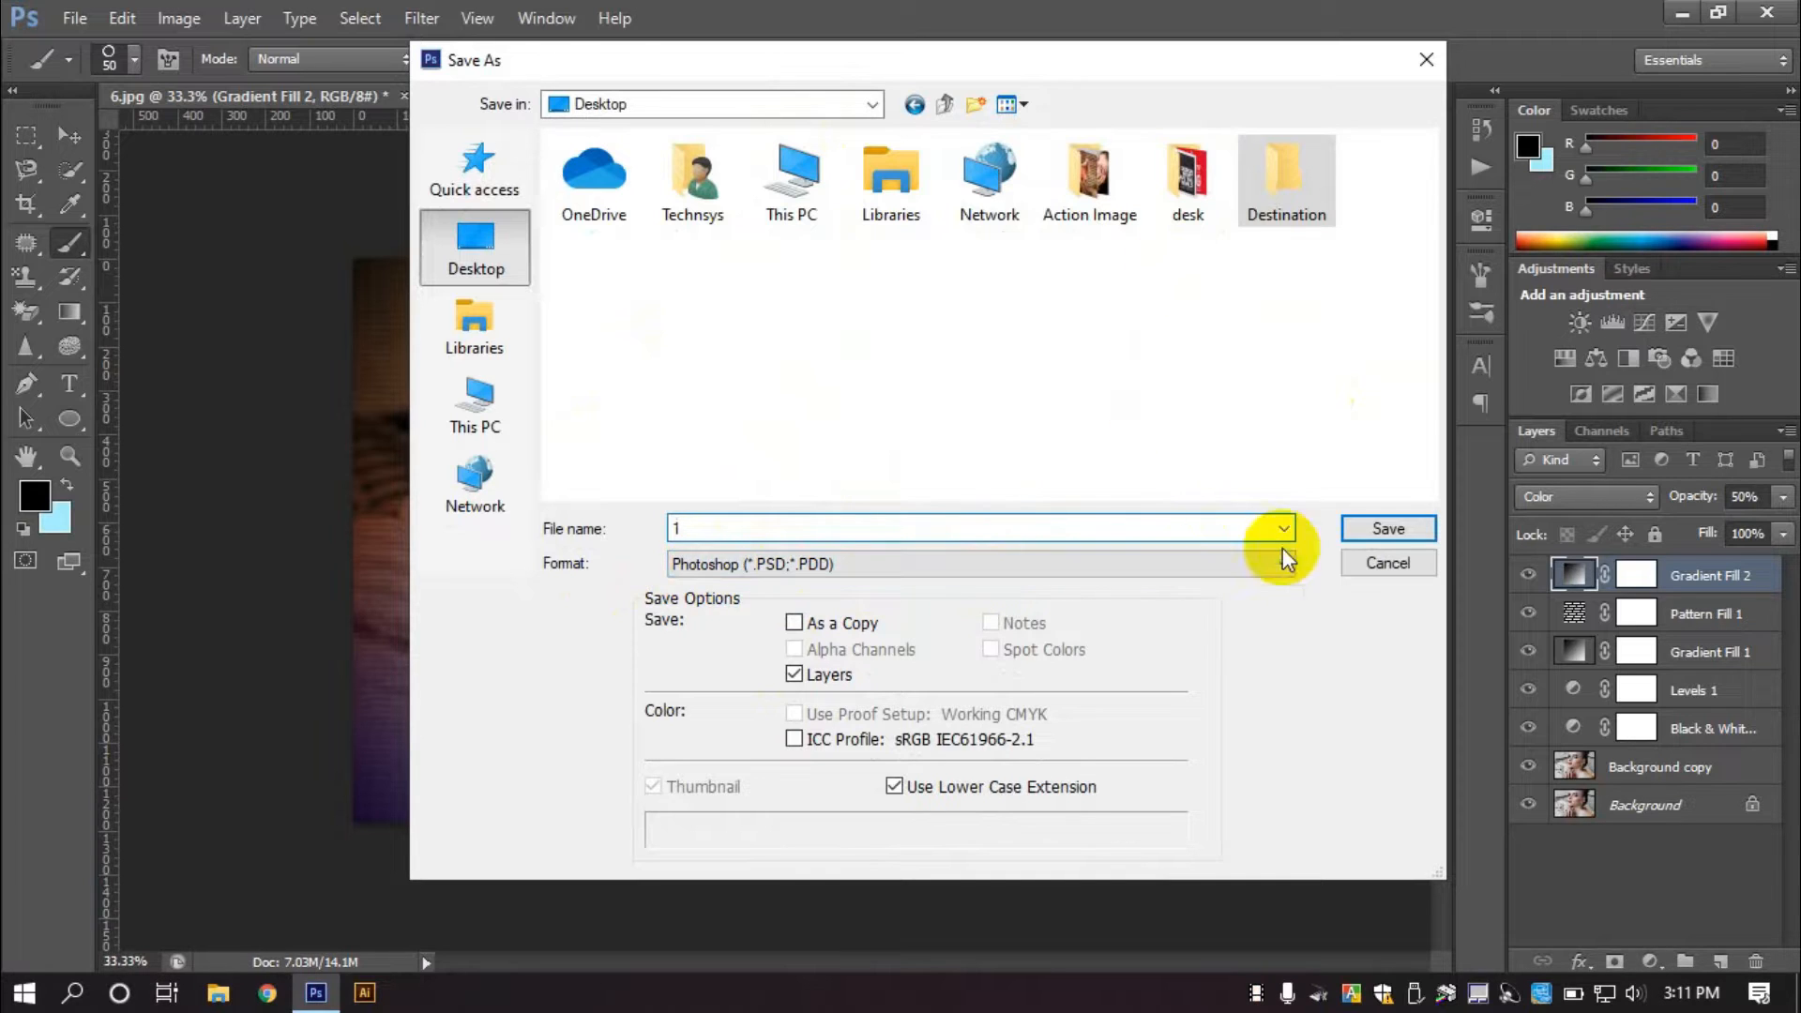
left_click(1367, 525)
left_click(1106, 306)
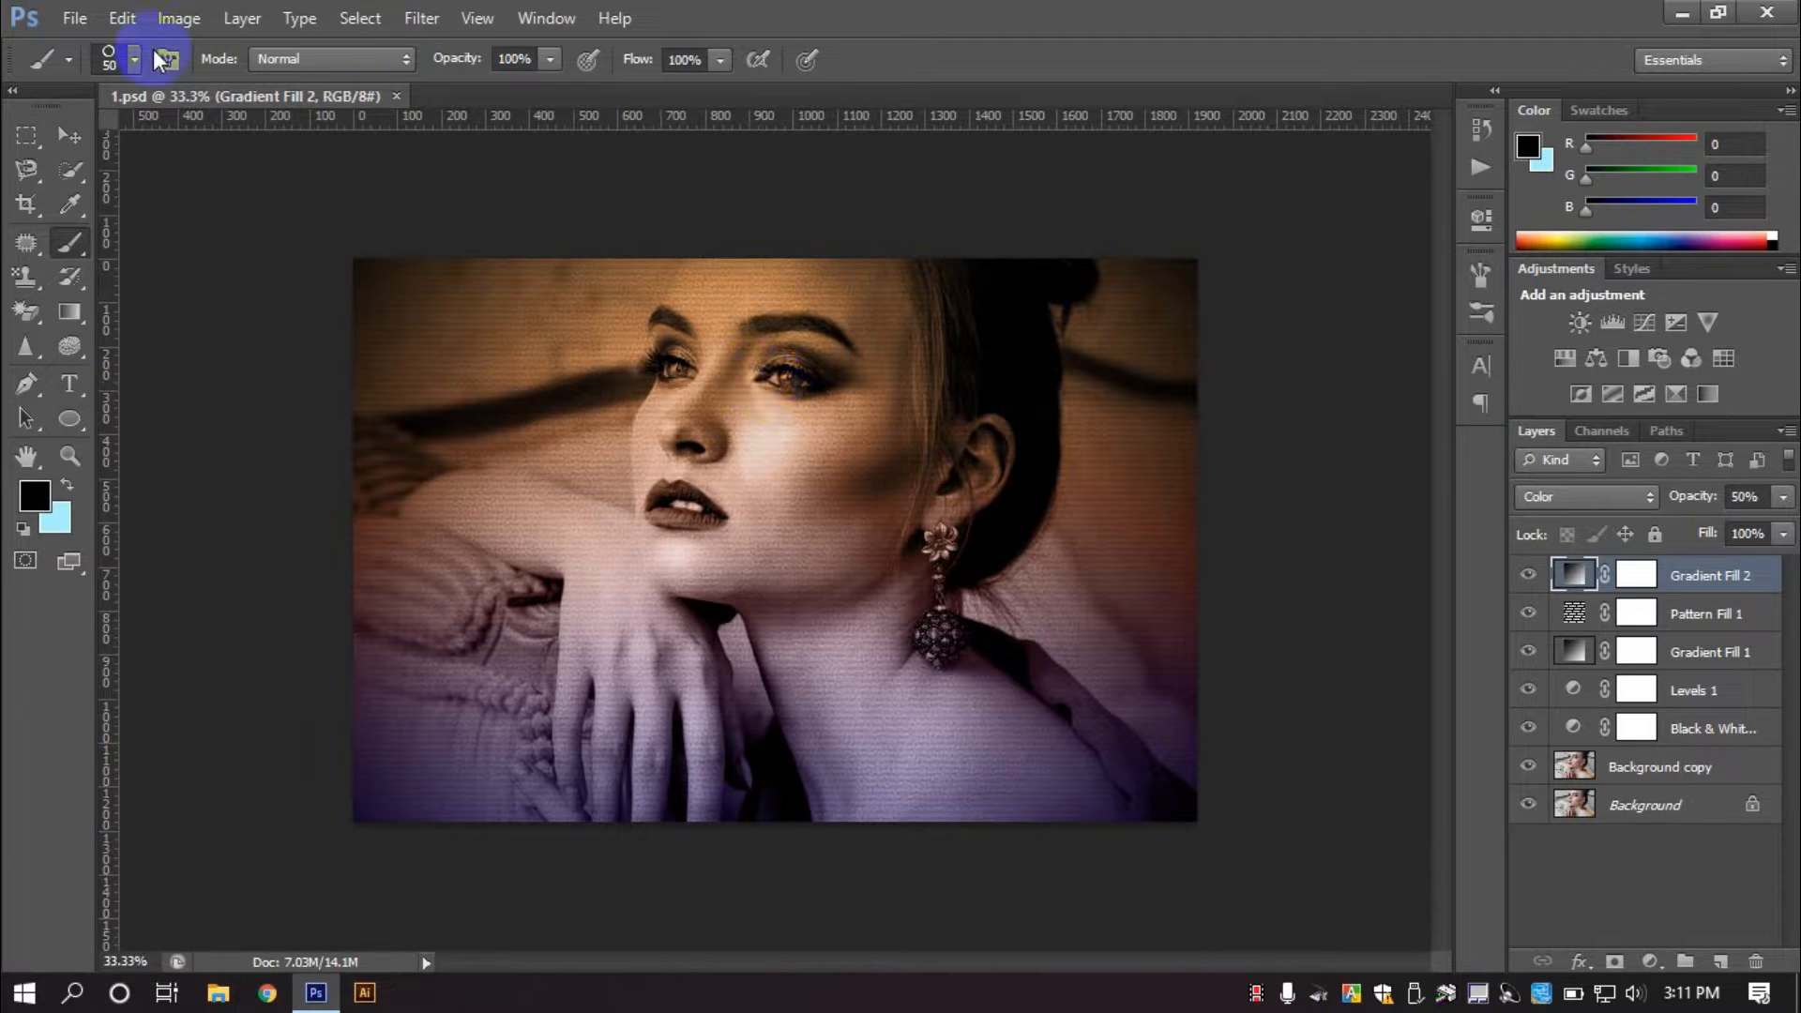
Save a copy of the document as 1.jpg in JPEG format inside the Destination folder on the Desktop.
left_click(67, 23)
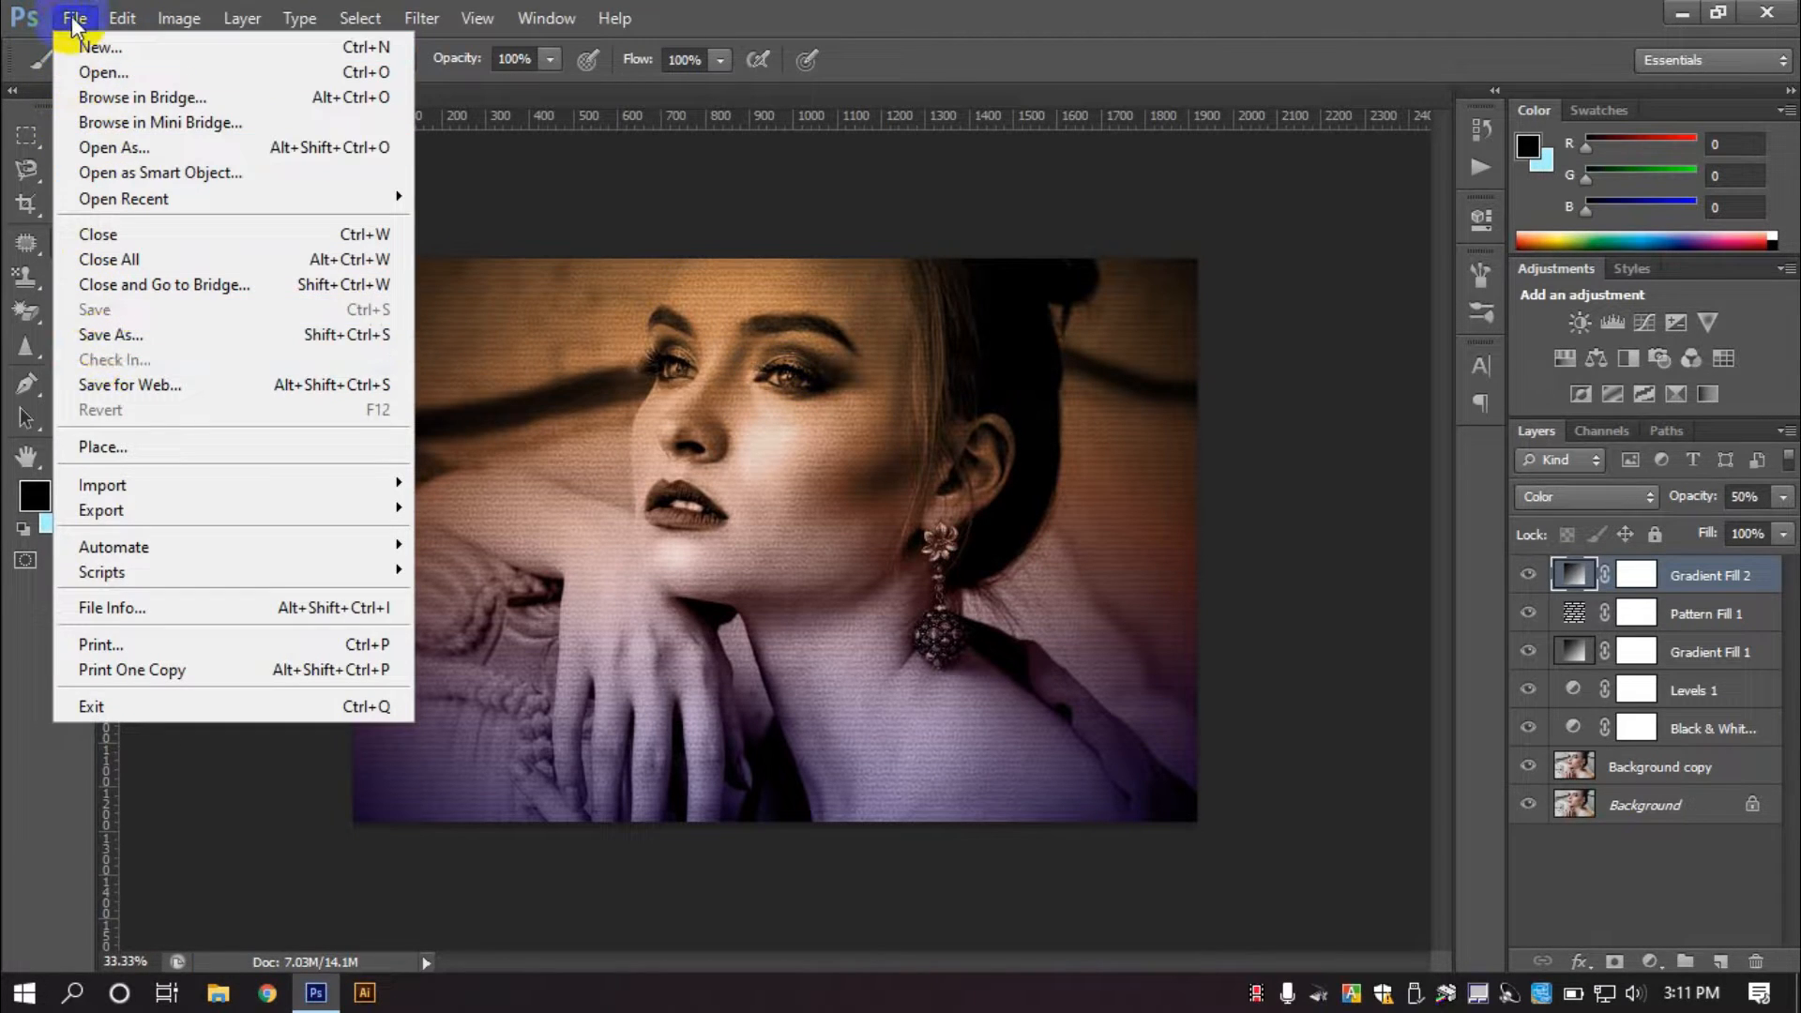
left_click(94, 335)
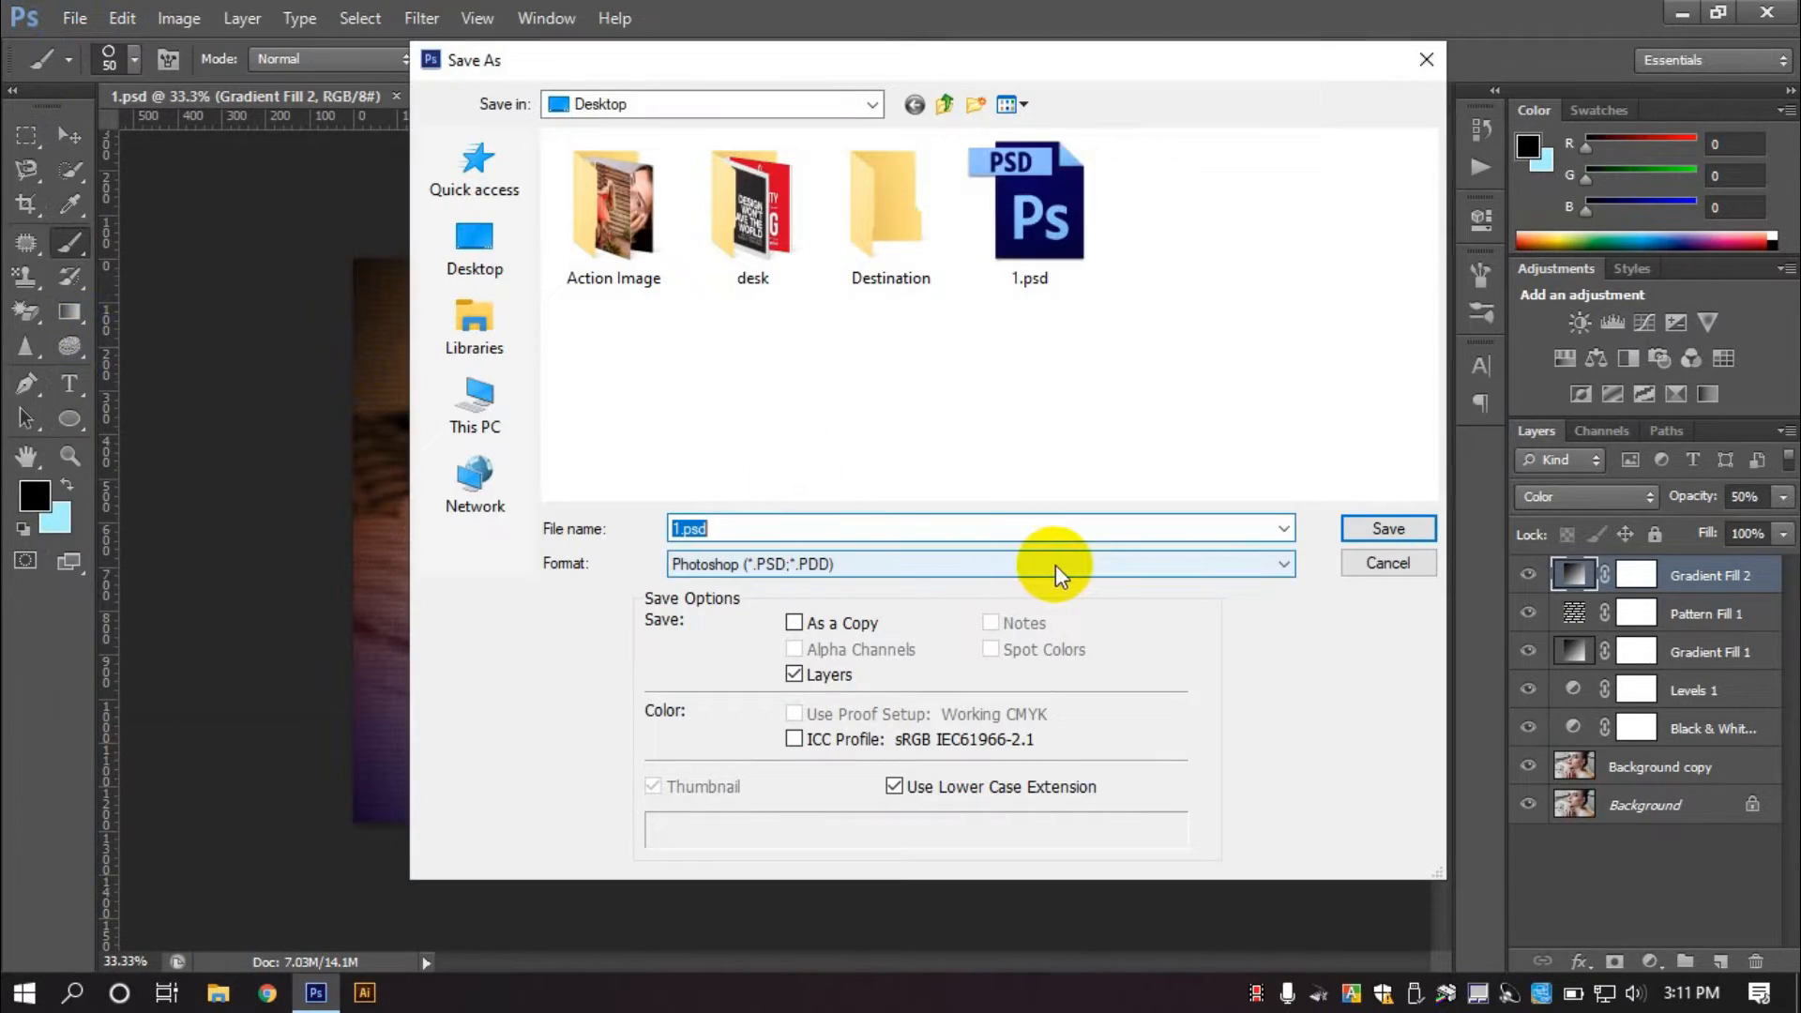
left_click(943, 564)
left_click(834, 727)
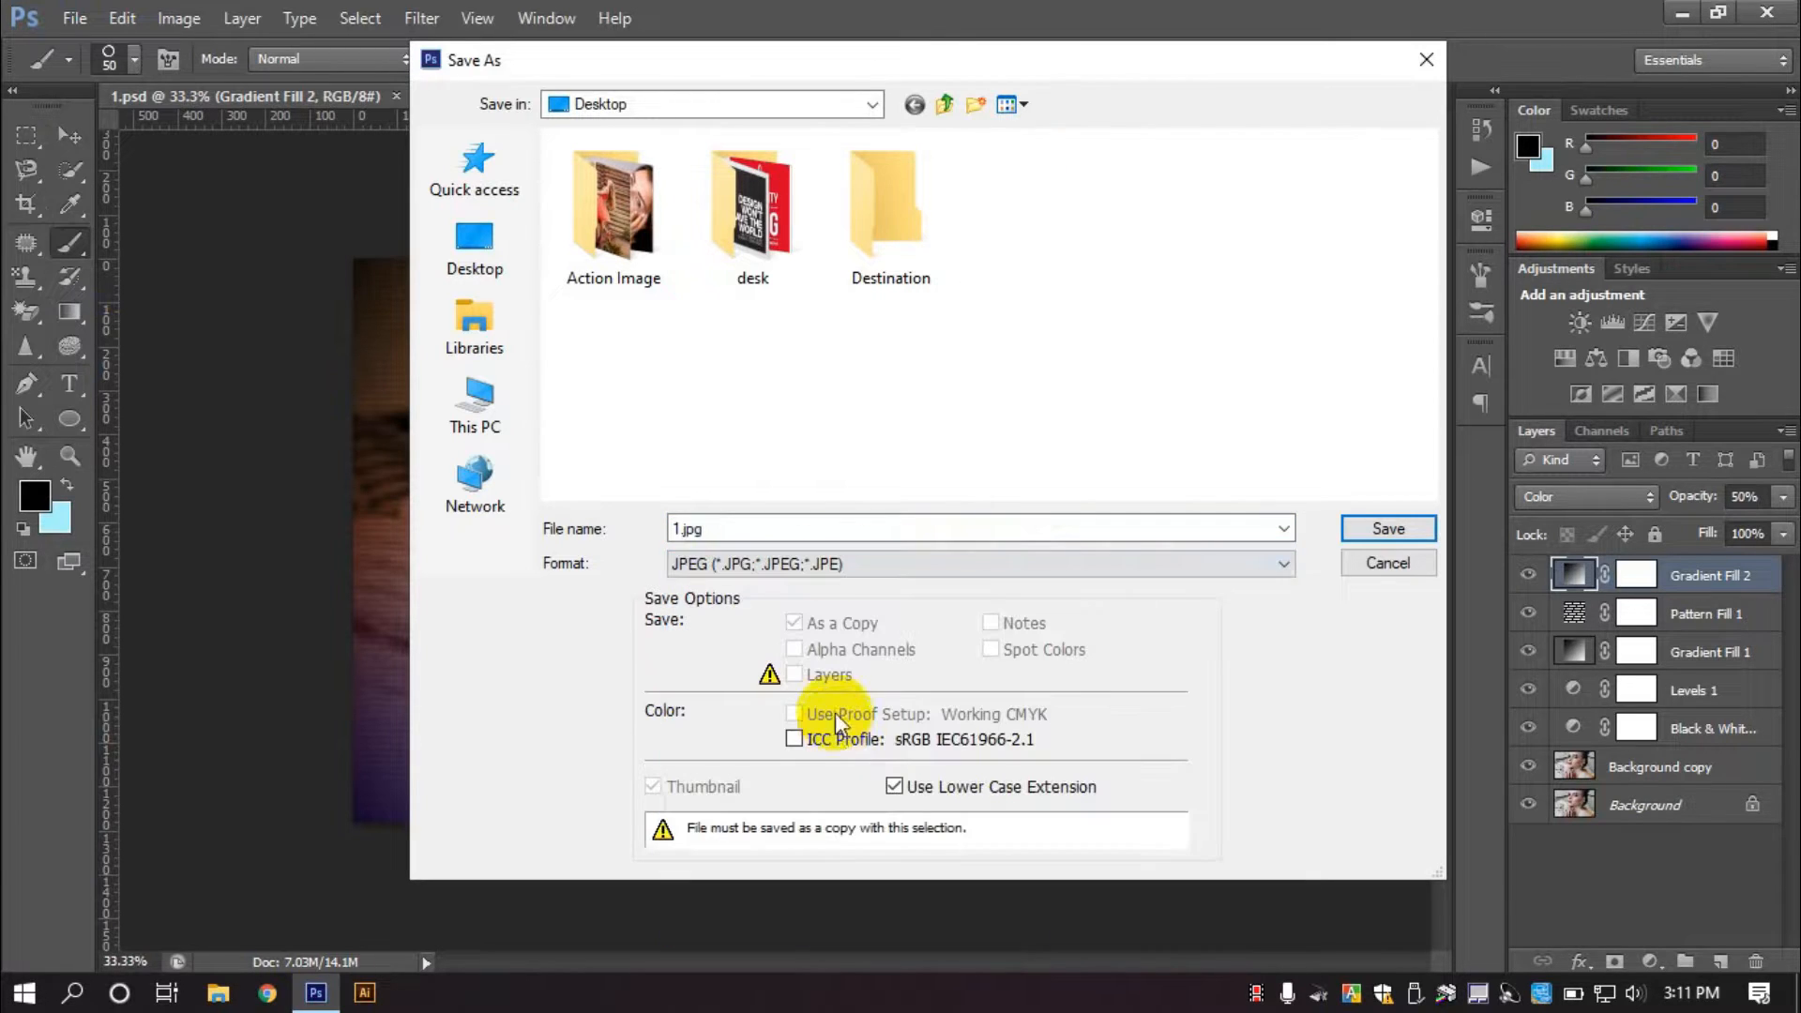
double_click(873, 255)
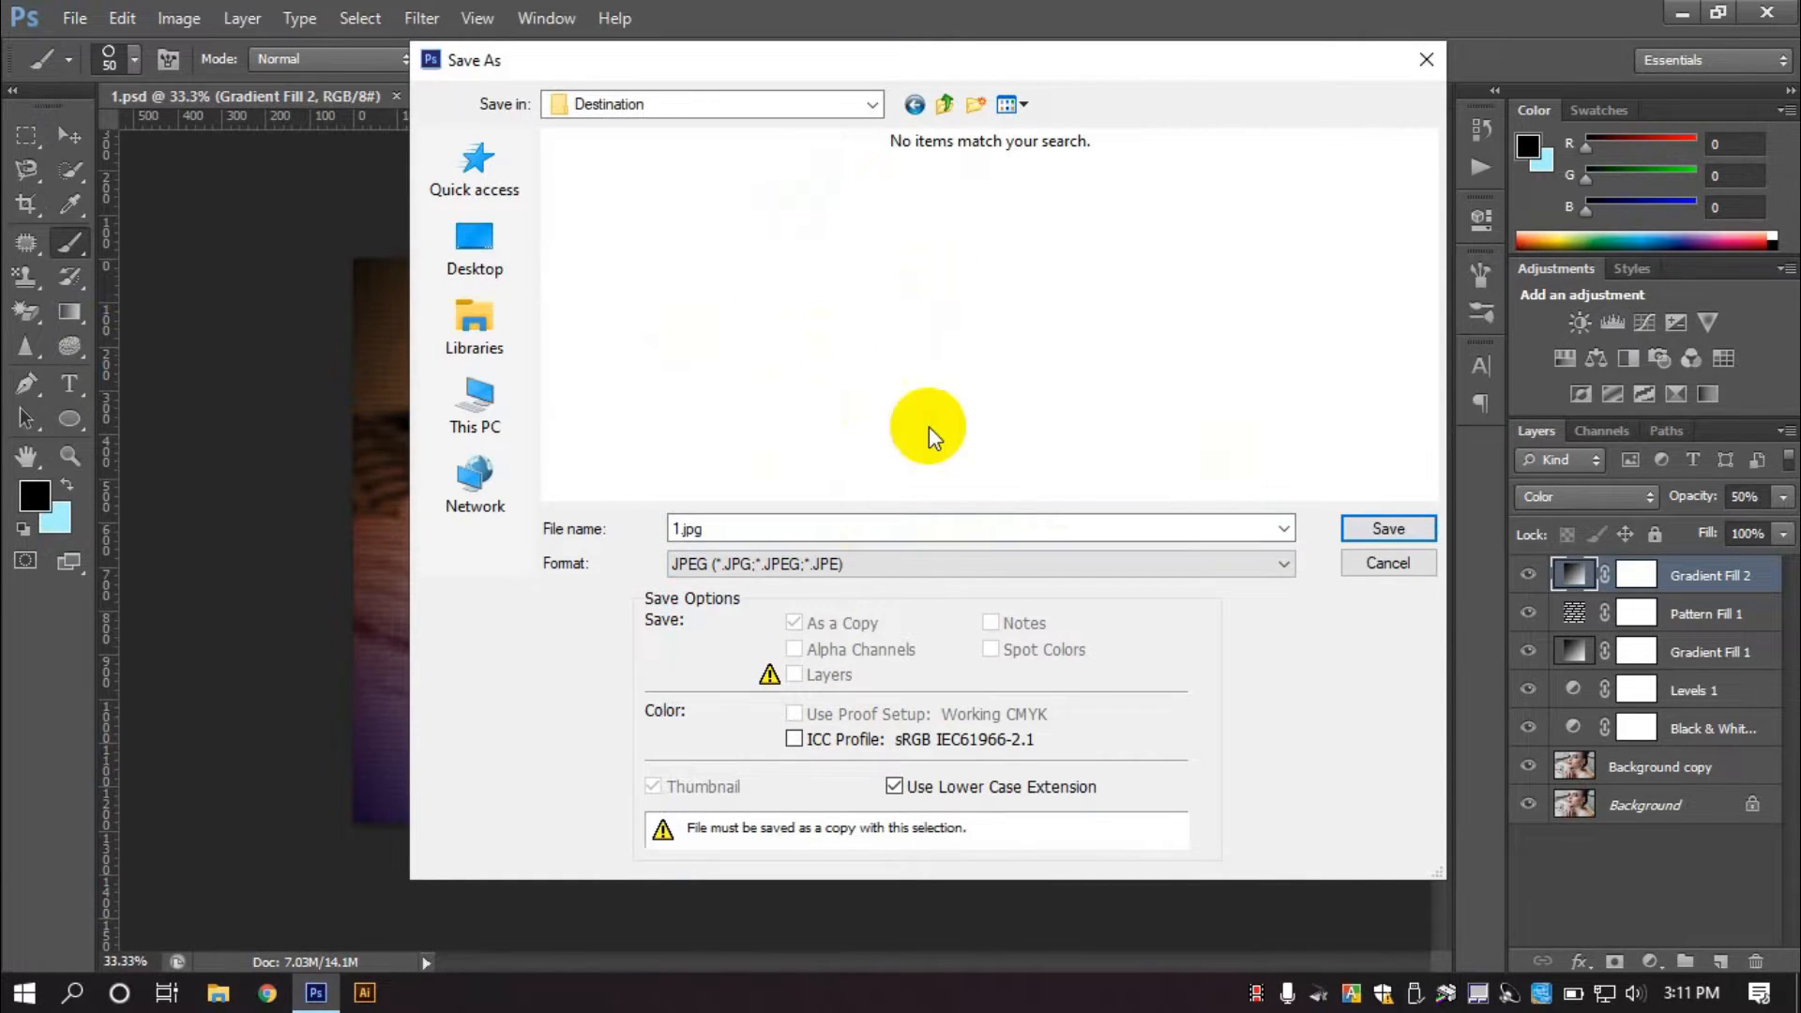
left_click(1369, 526)
left_click(985, 234)
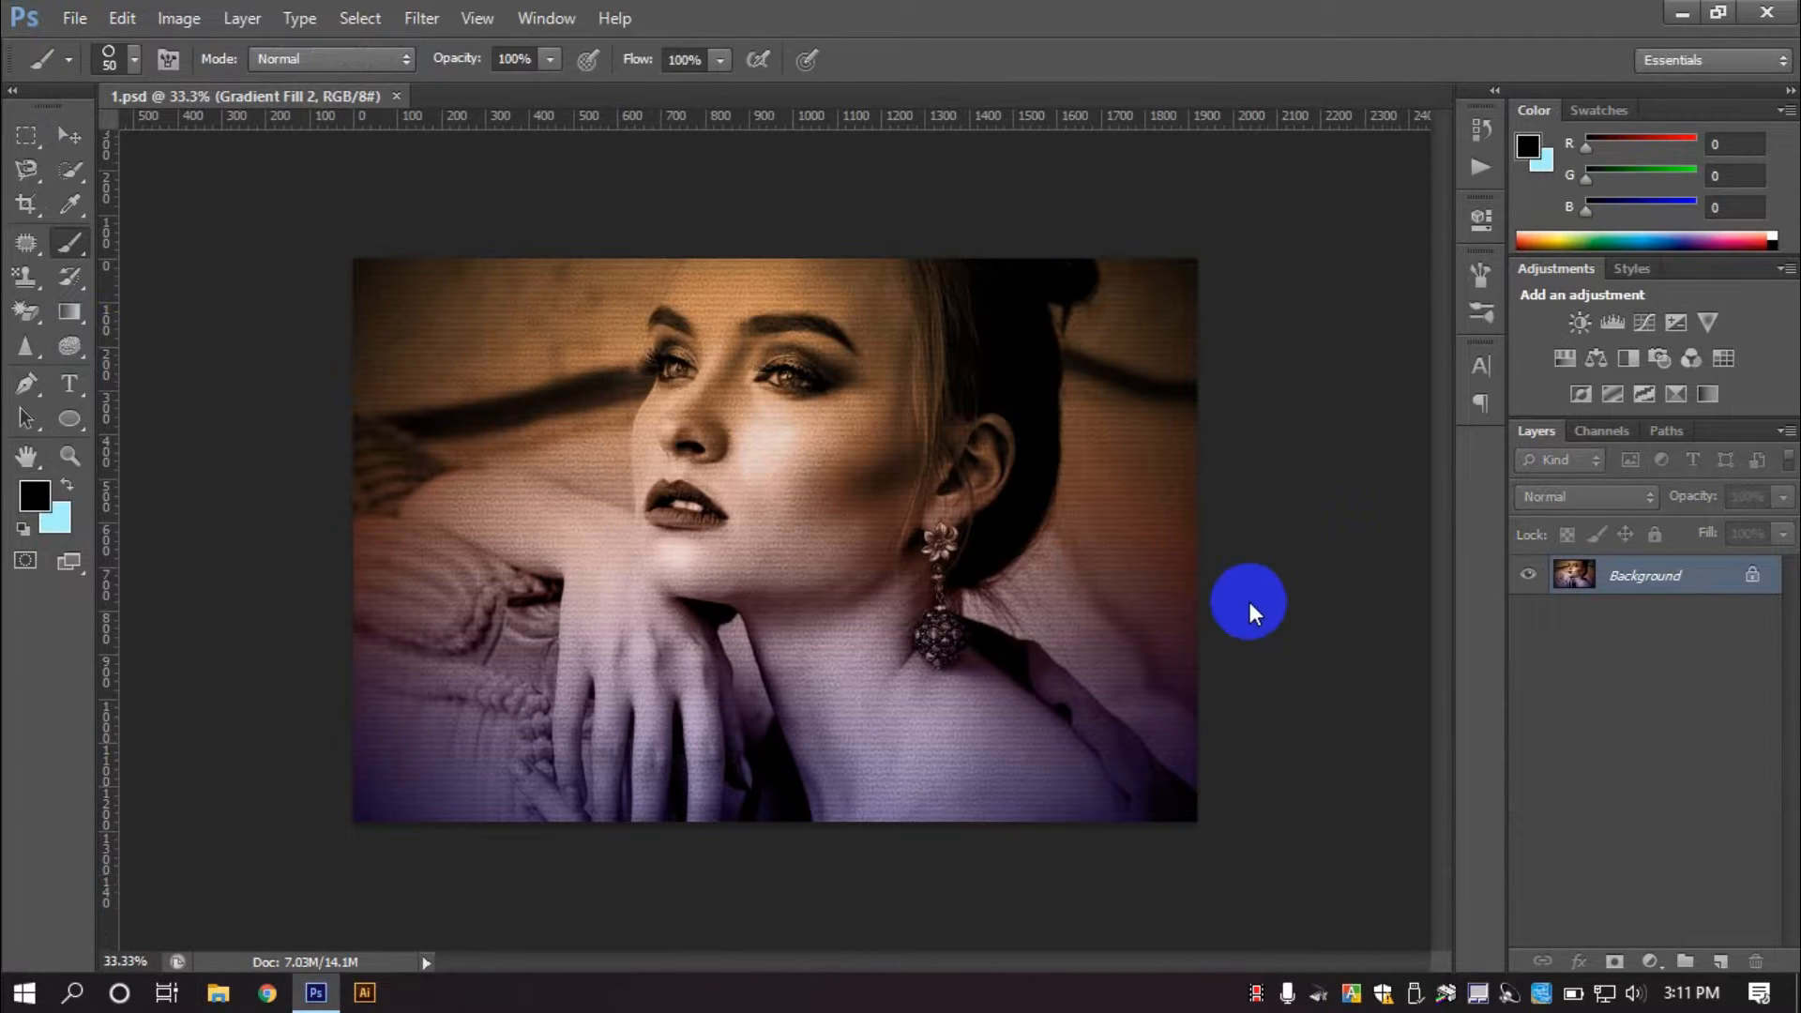
Enlarge the list of recorded actions to review every command in action 1, and stop the recording.
left_click(1478, 166)
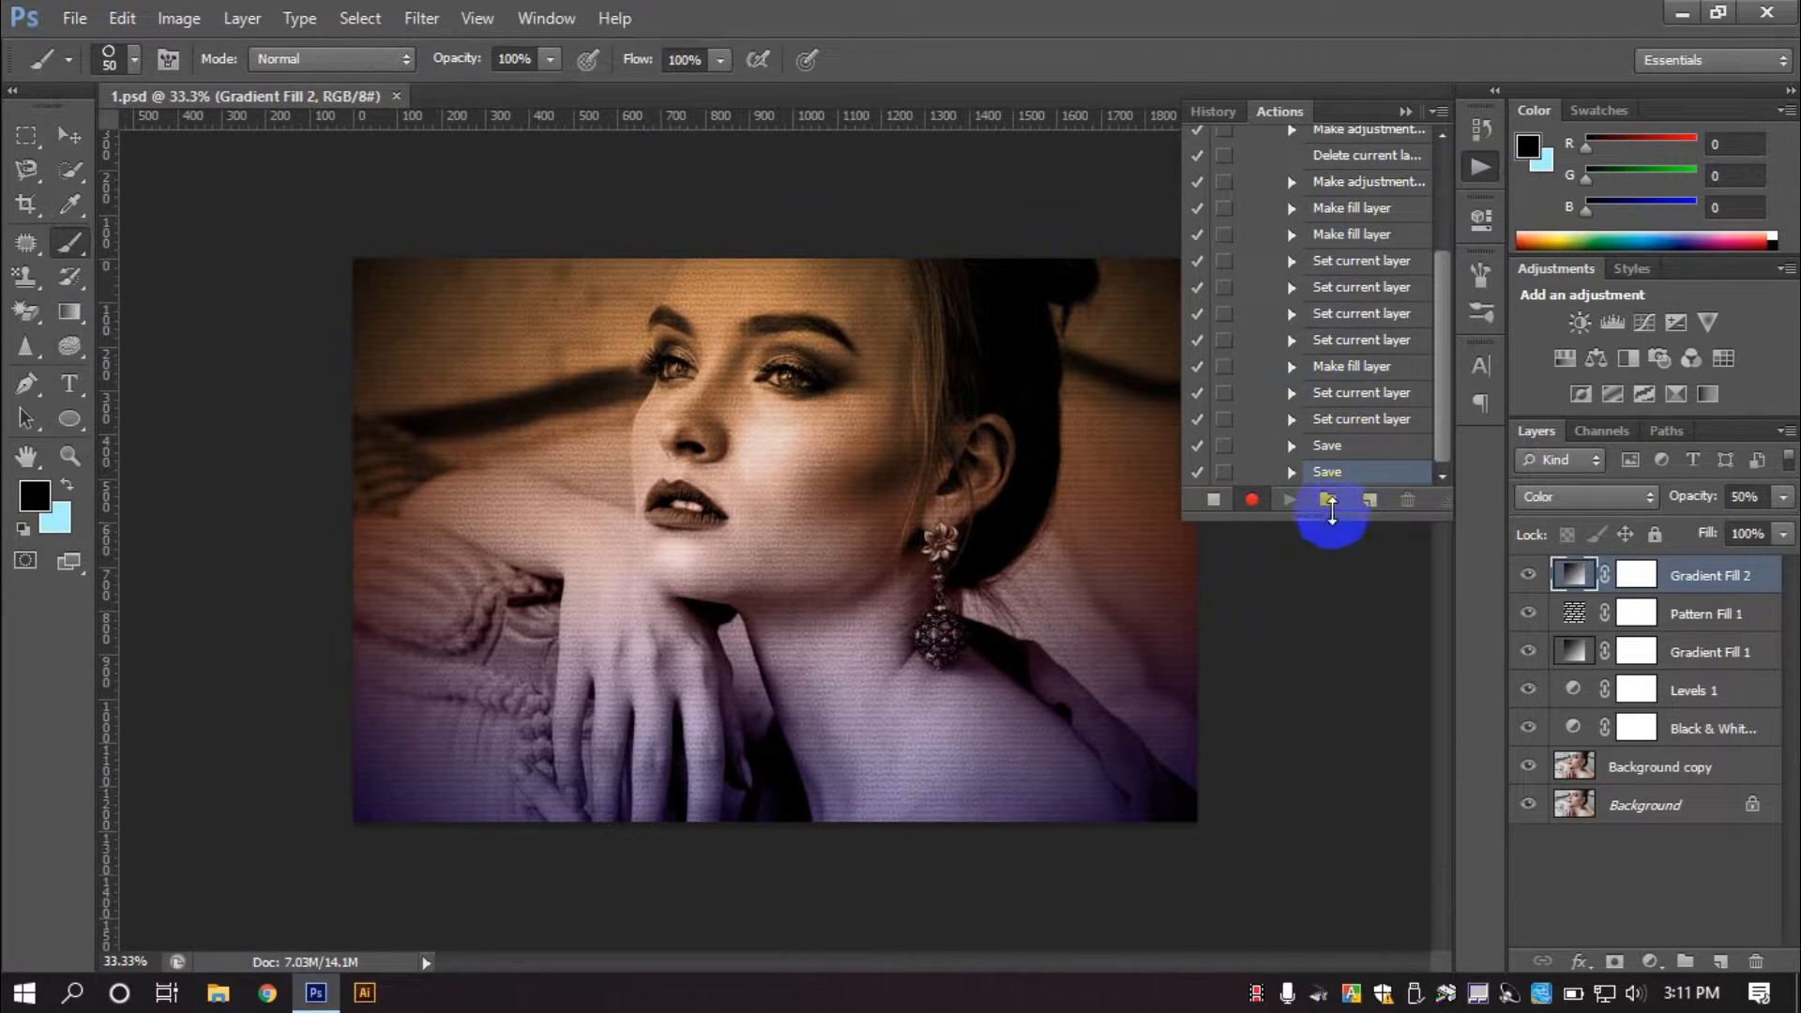
left_click_drag(1332, 571, 1337, 877)
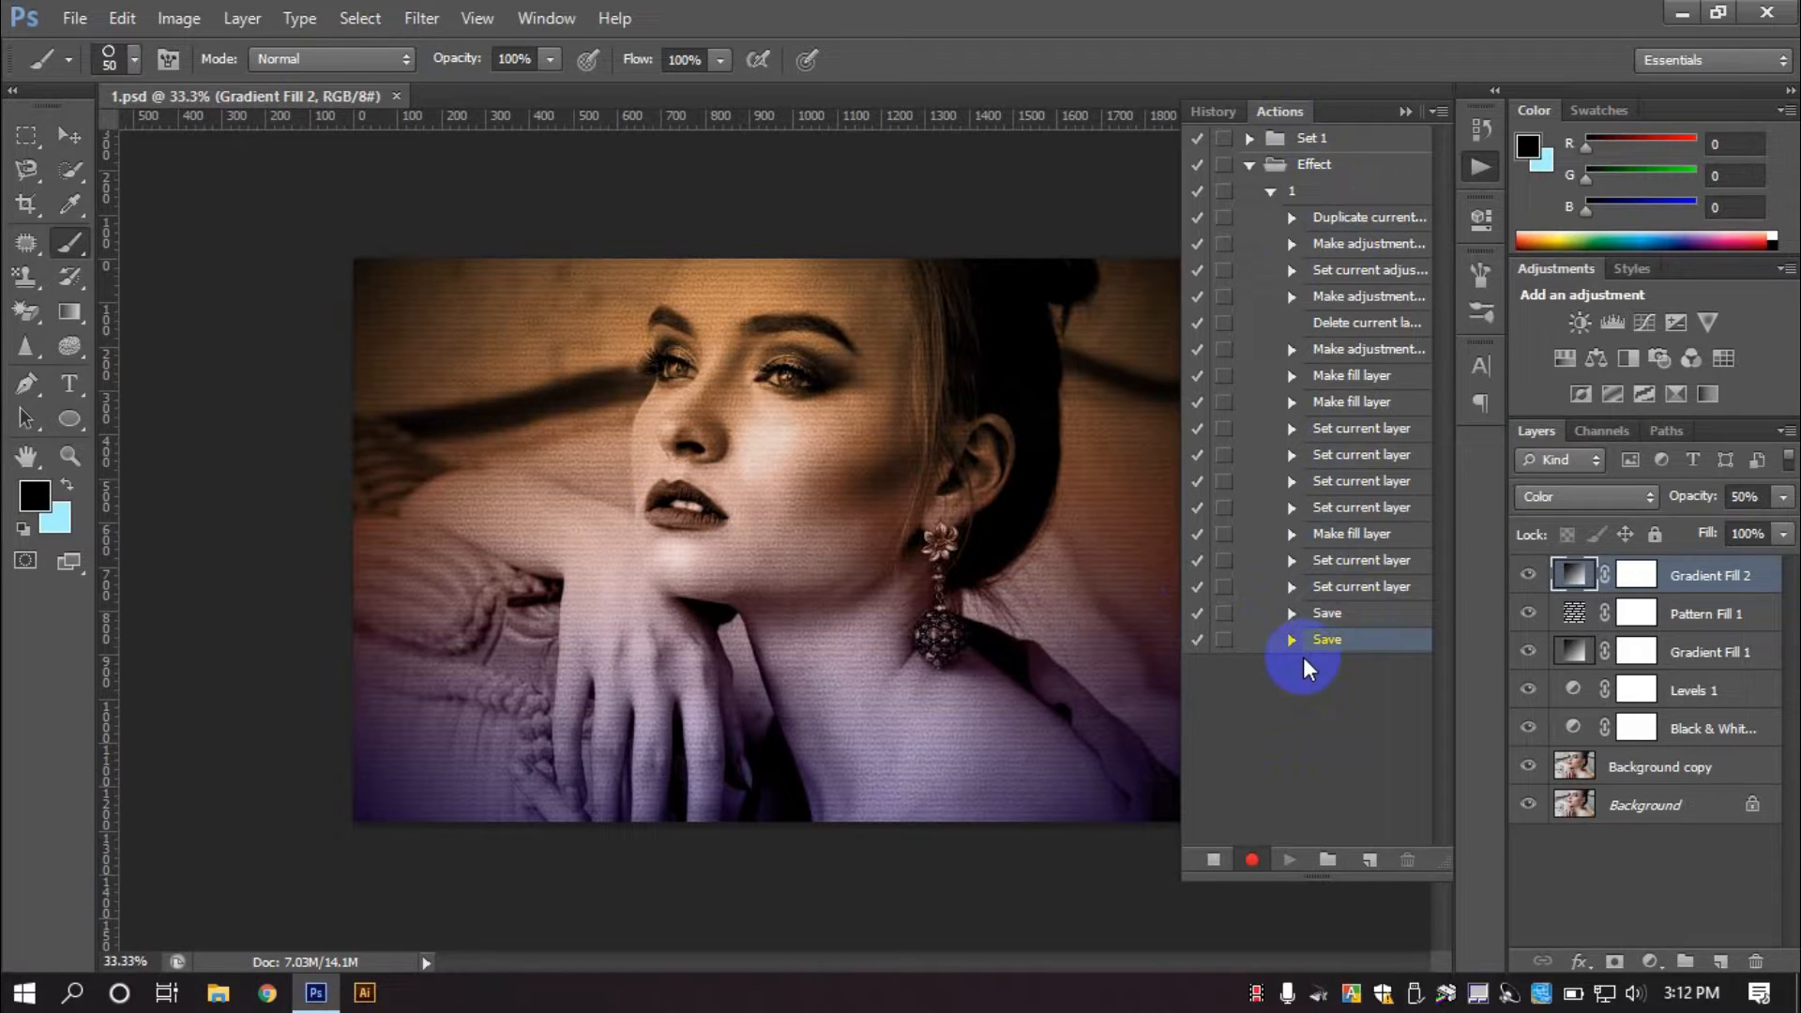
left_click(1214, 863)
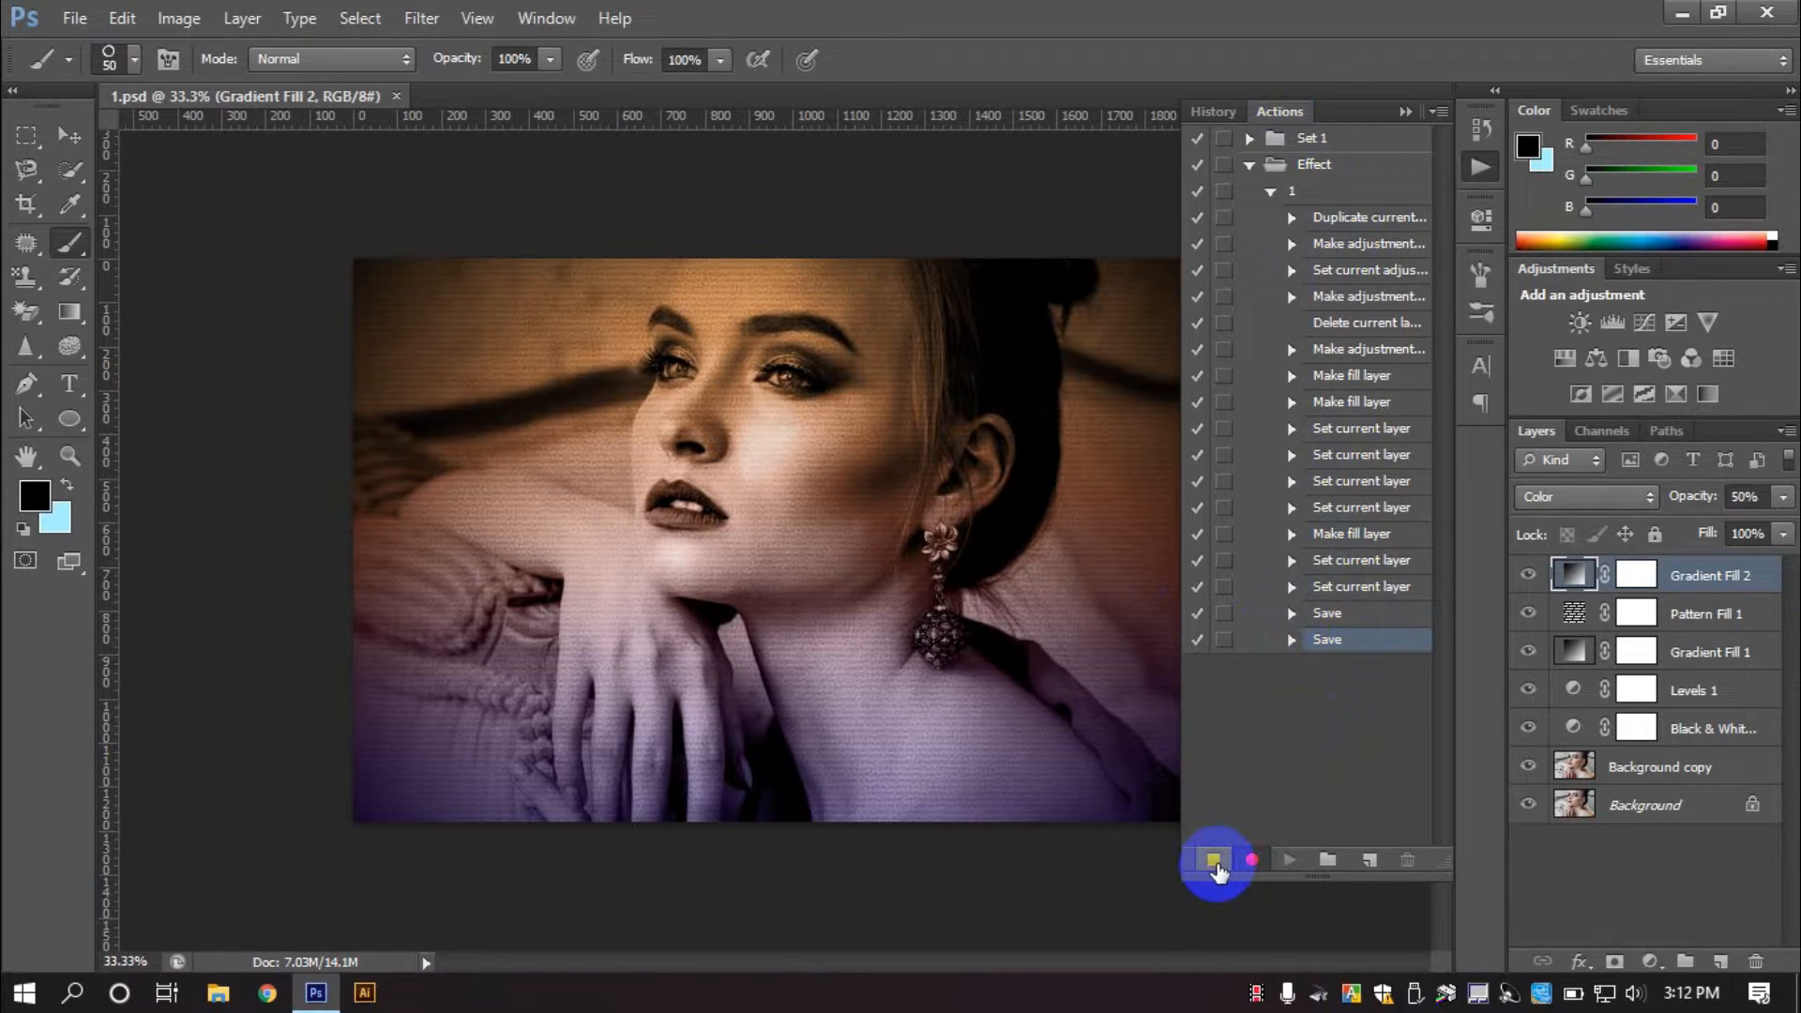
left_click(1215, 861)
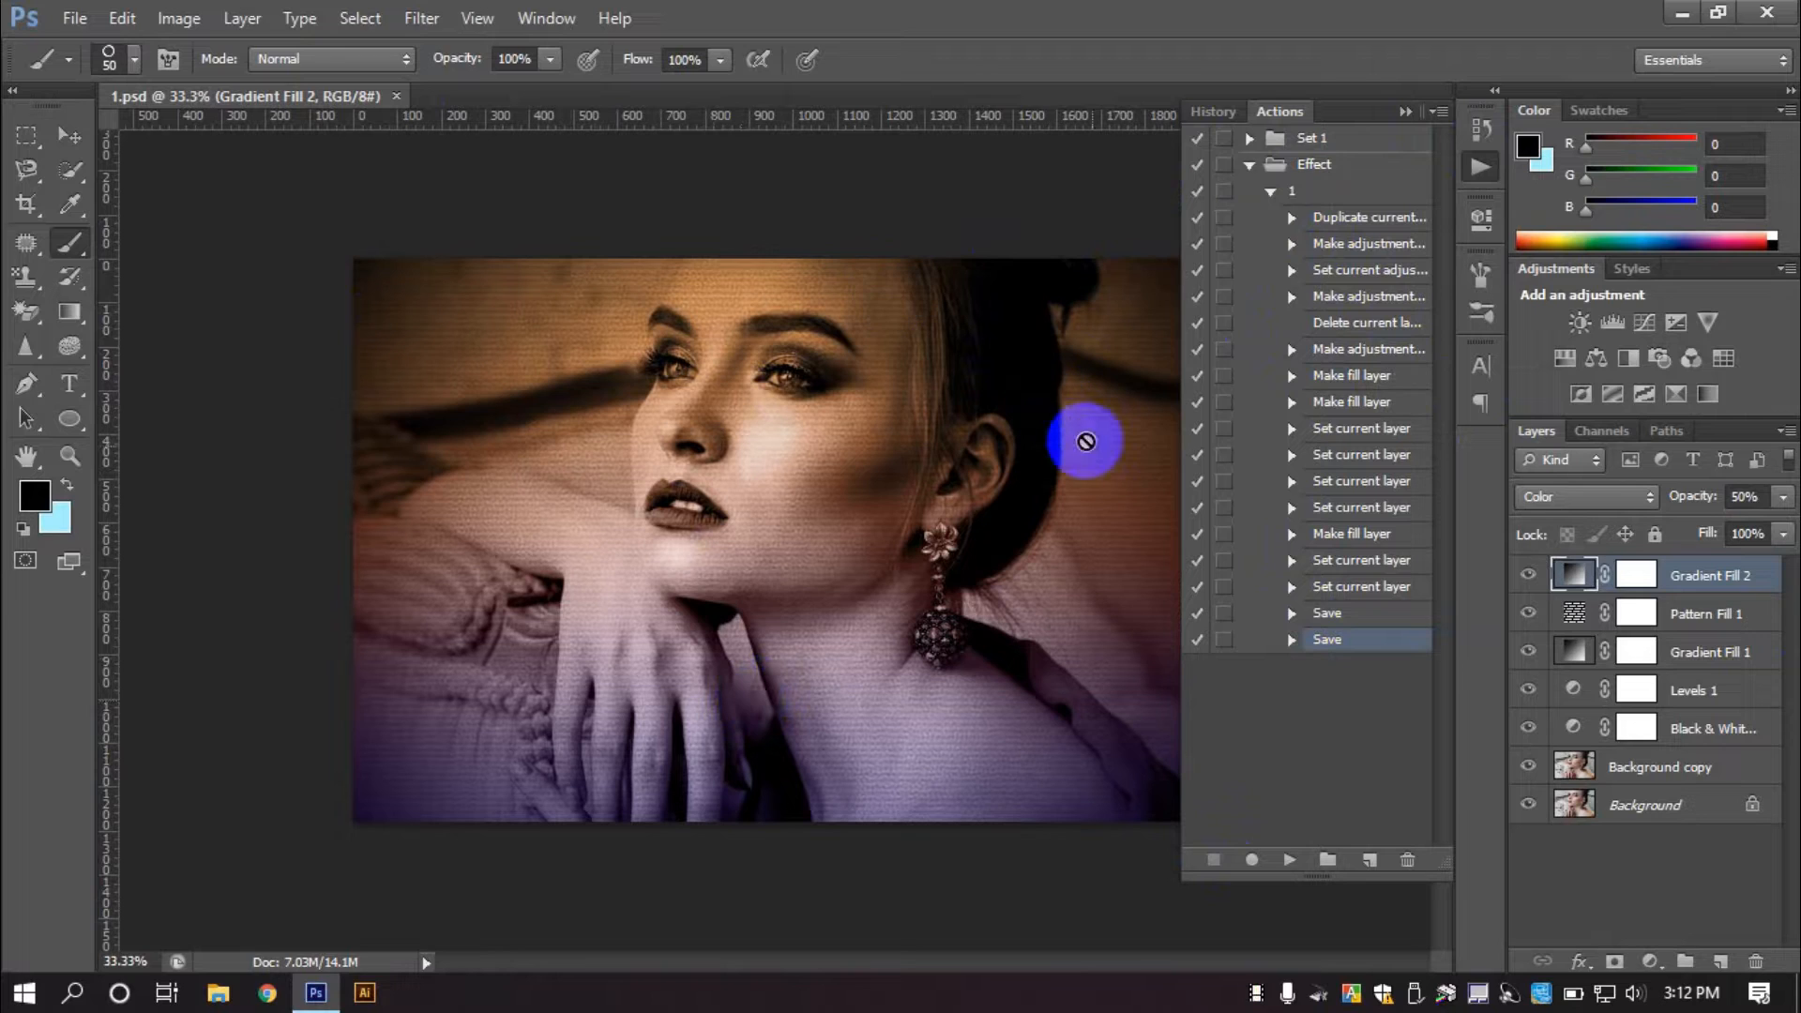
left_click(1479, 169)
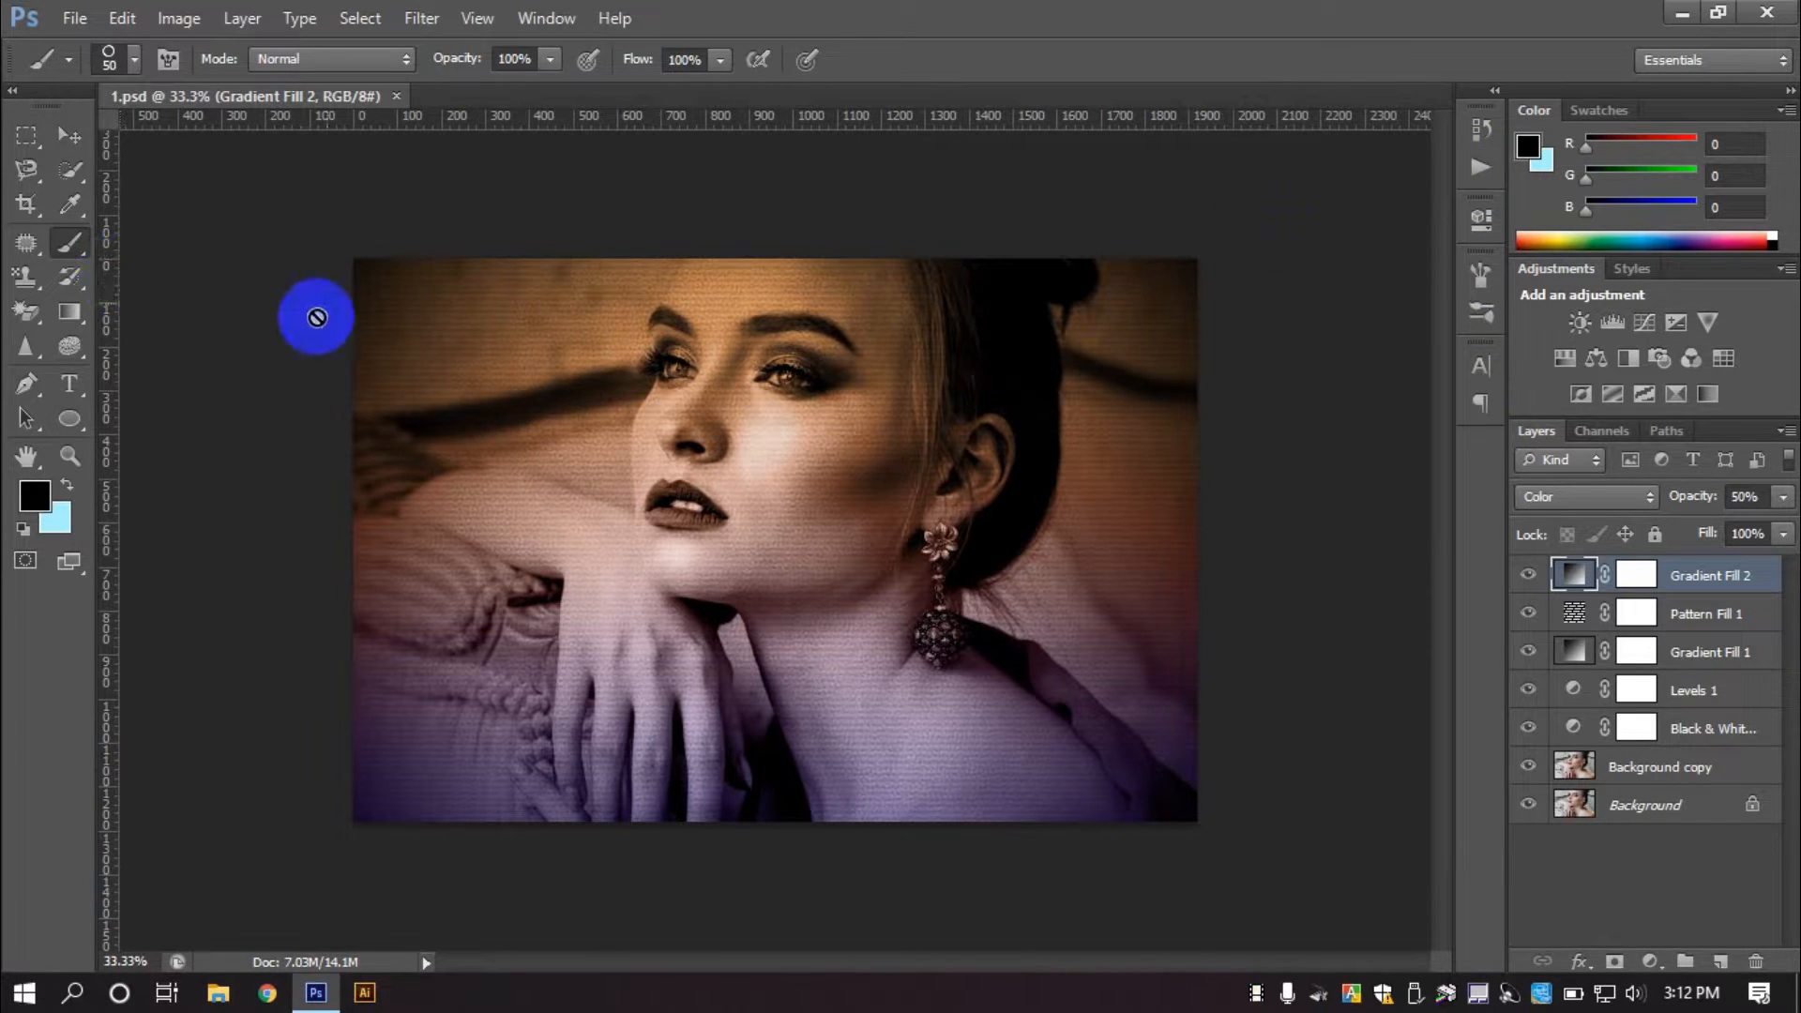
Close the finished portrait document and open 5.jpg from the Desktop's Action Image folder in Photoshop.
left_click(396, 96)
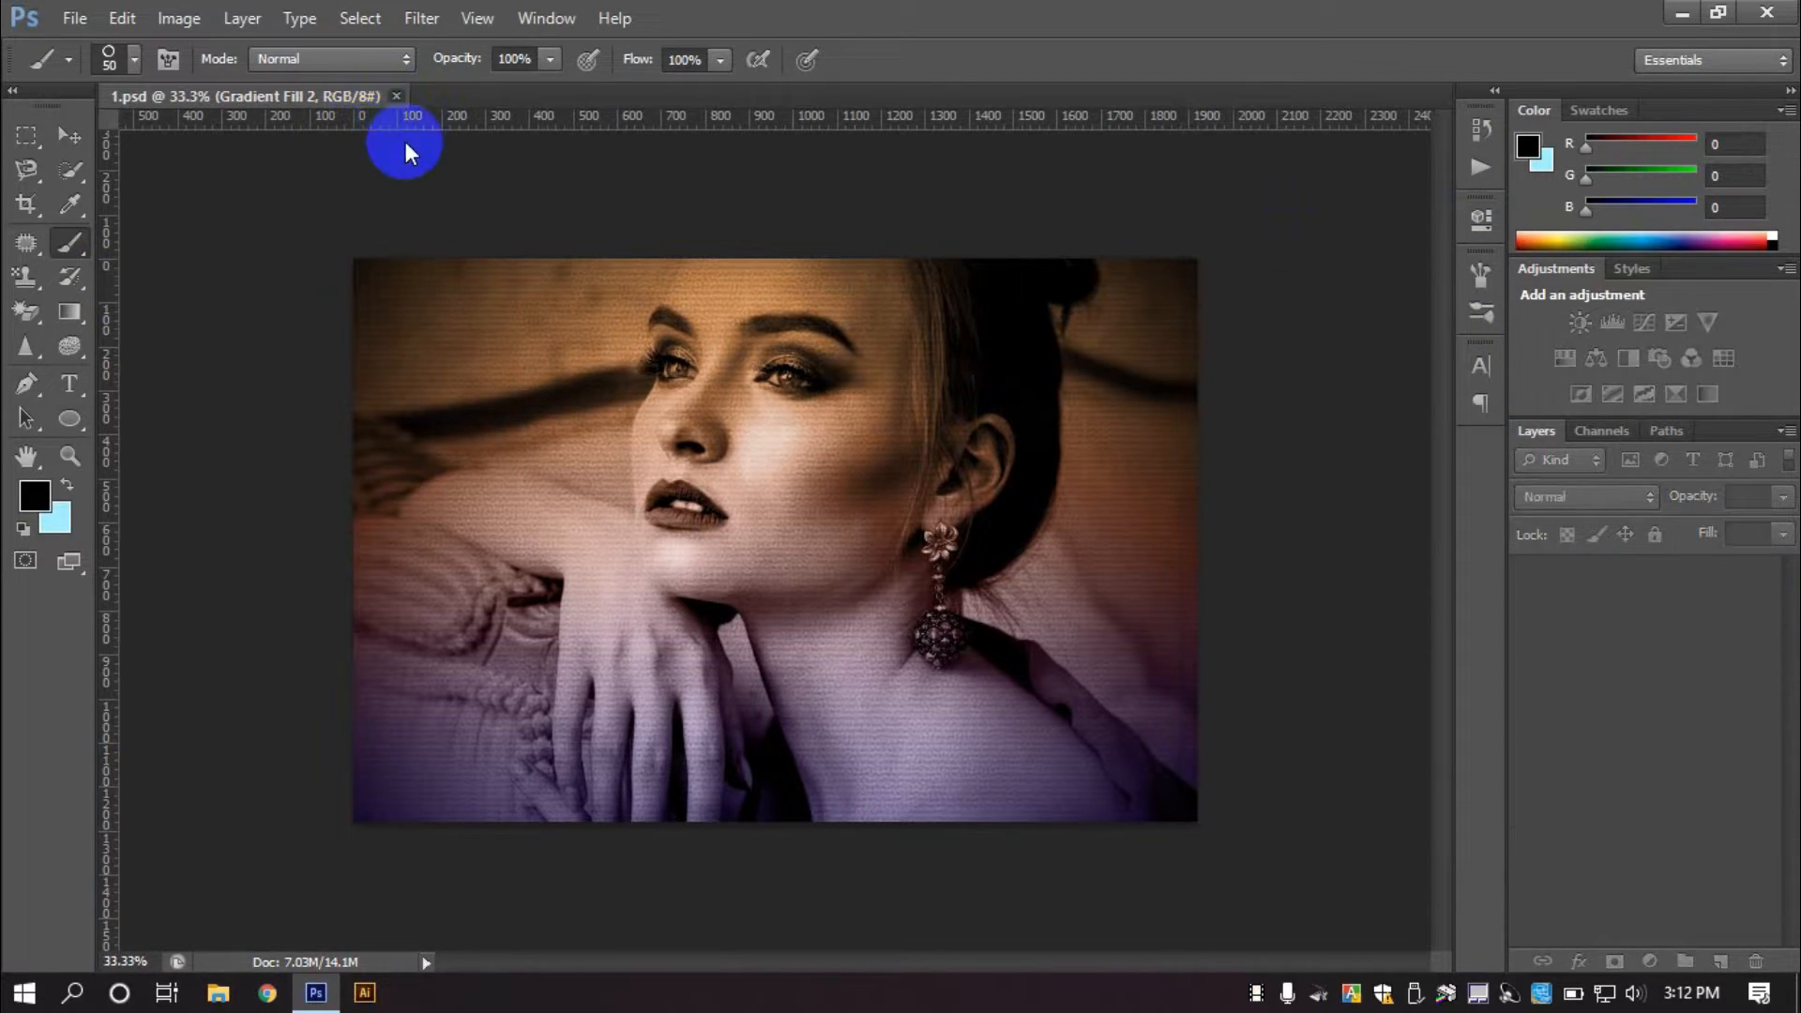
left_click(1682, 14)
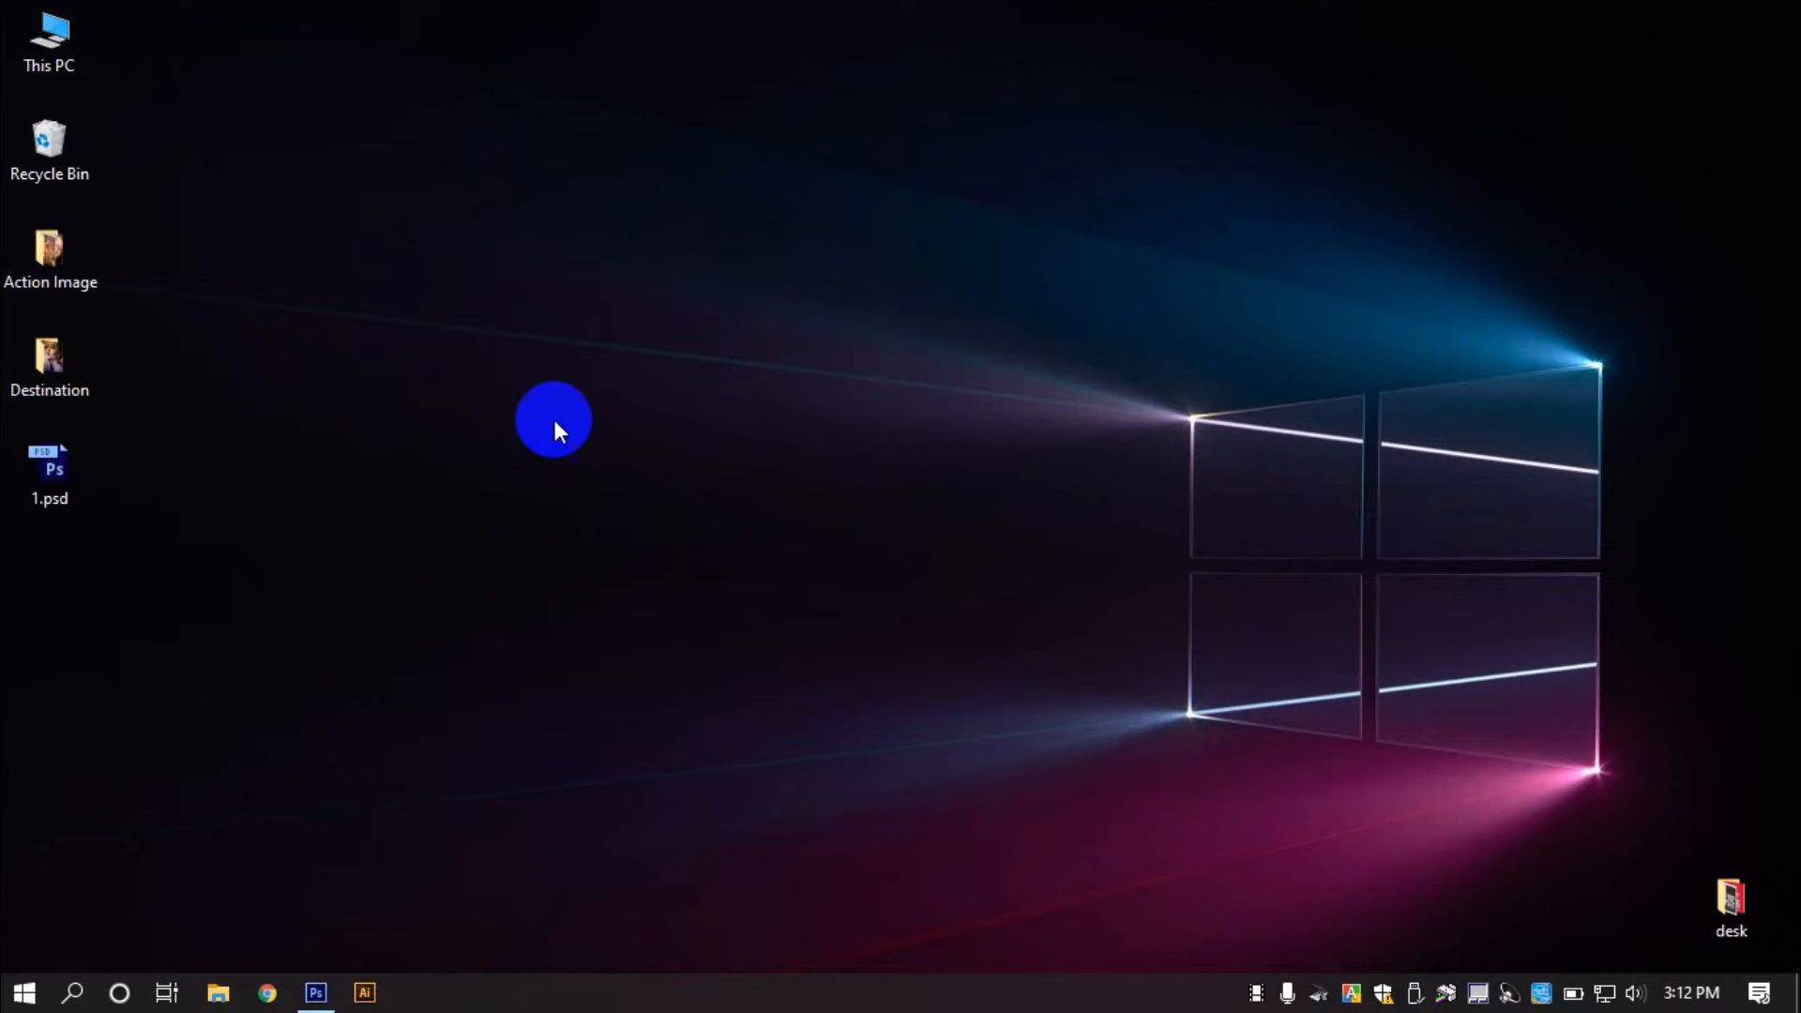
double_click(49, 249)
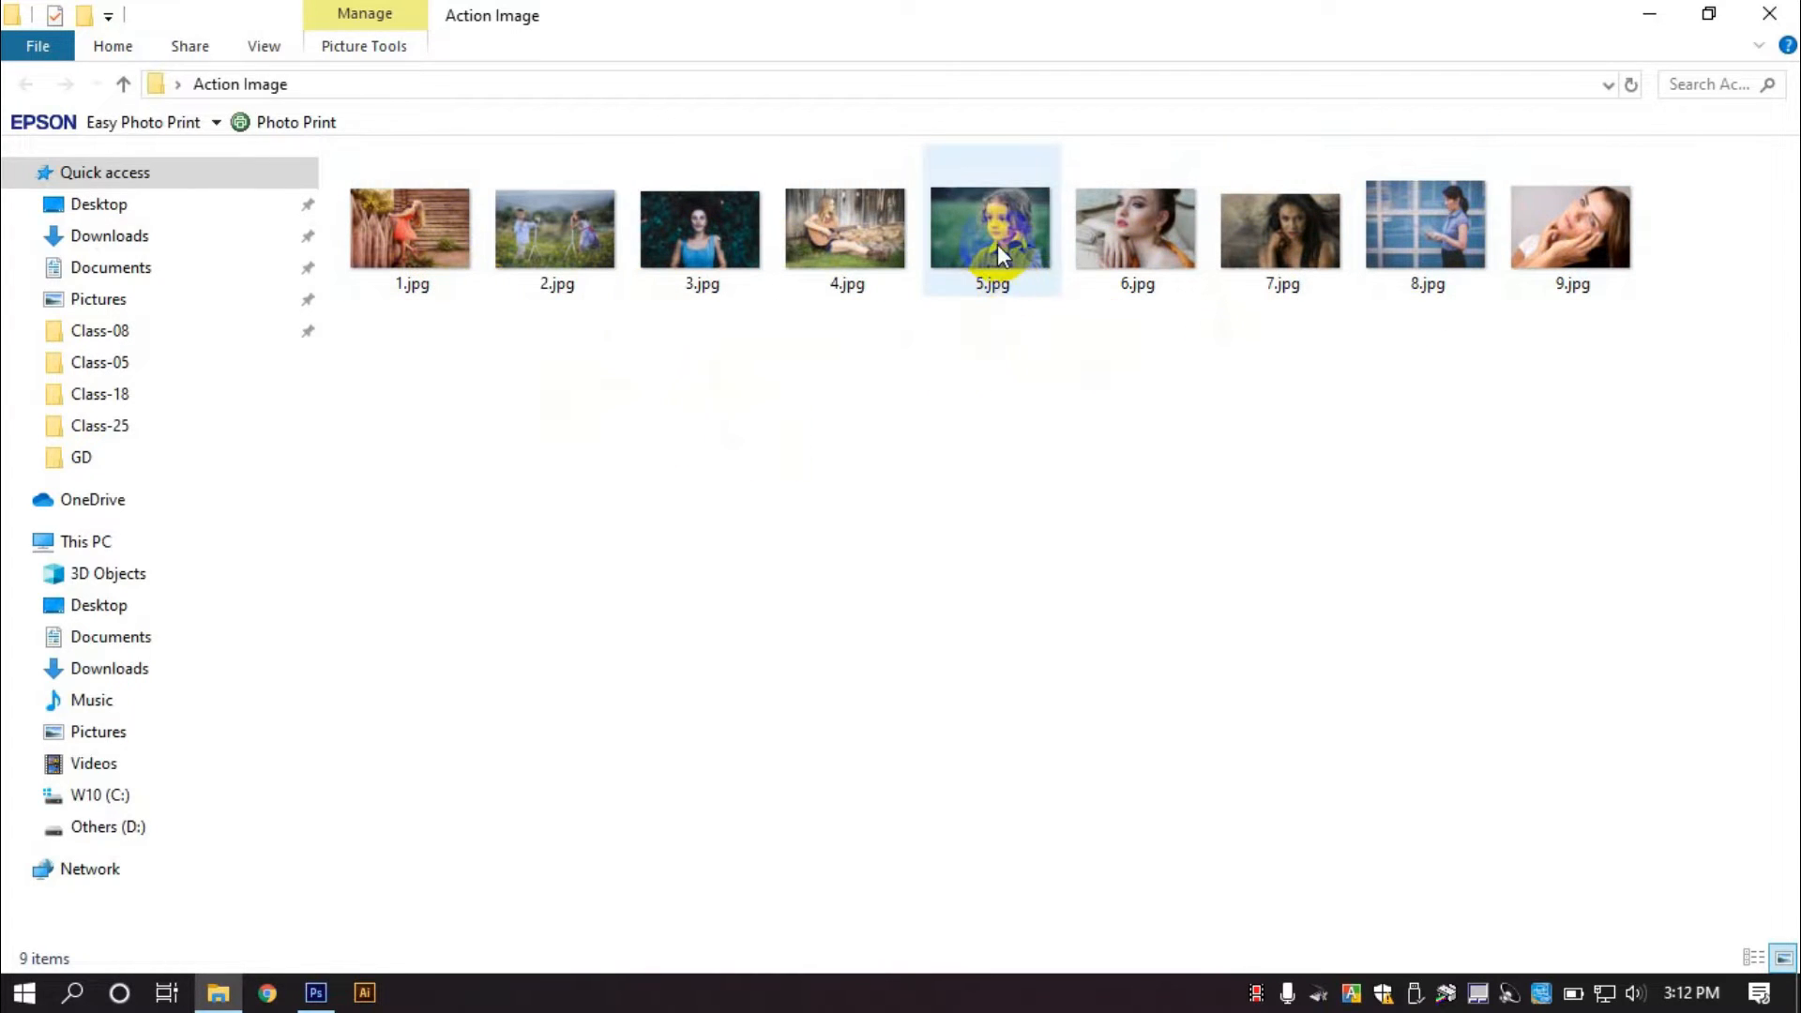
left_click_drag(993, 250, 696, 475)
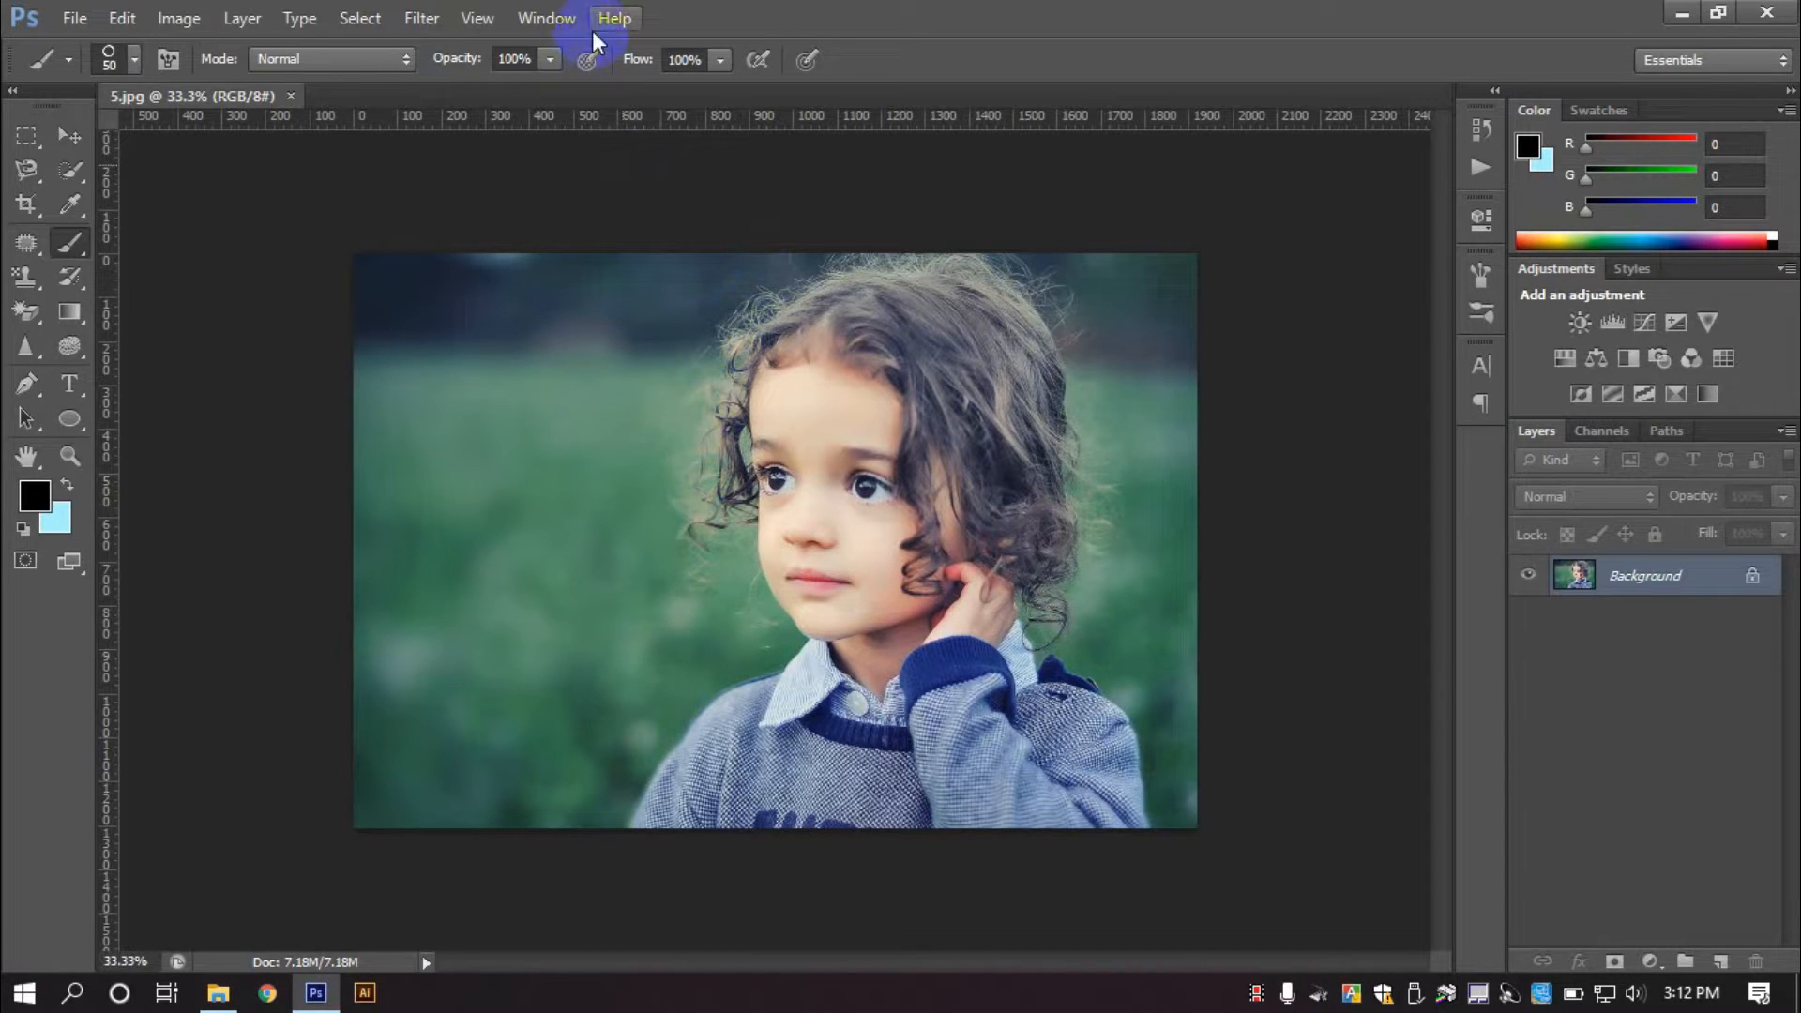
Play action 1 from the Effect set on the 5.jpg picture and close the processed document.
left_click(547, 17)
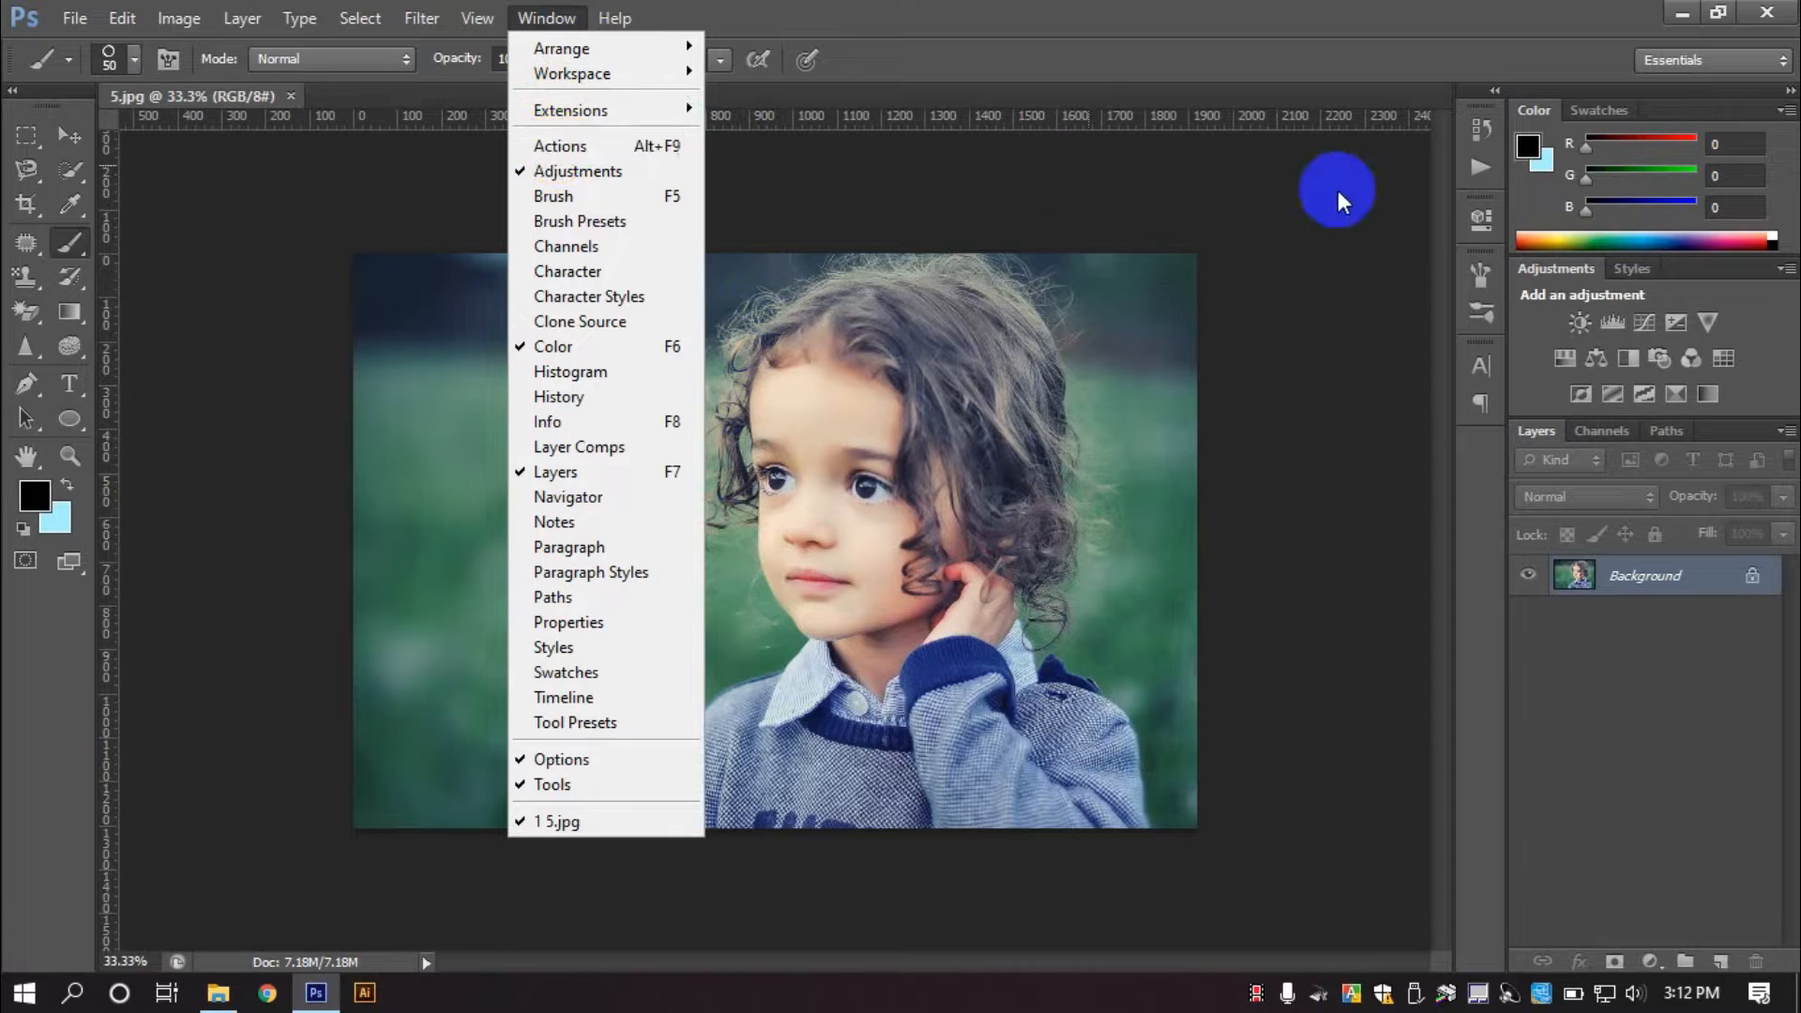
left_click(1479, 168)
left_click(1272, 192)
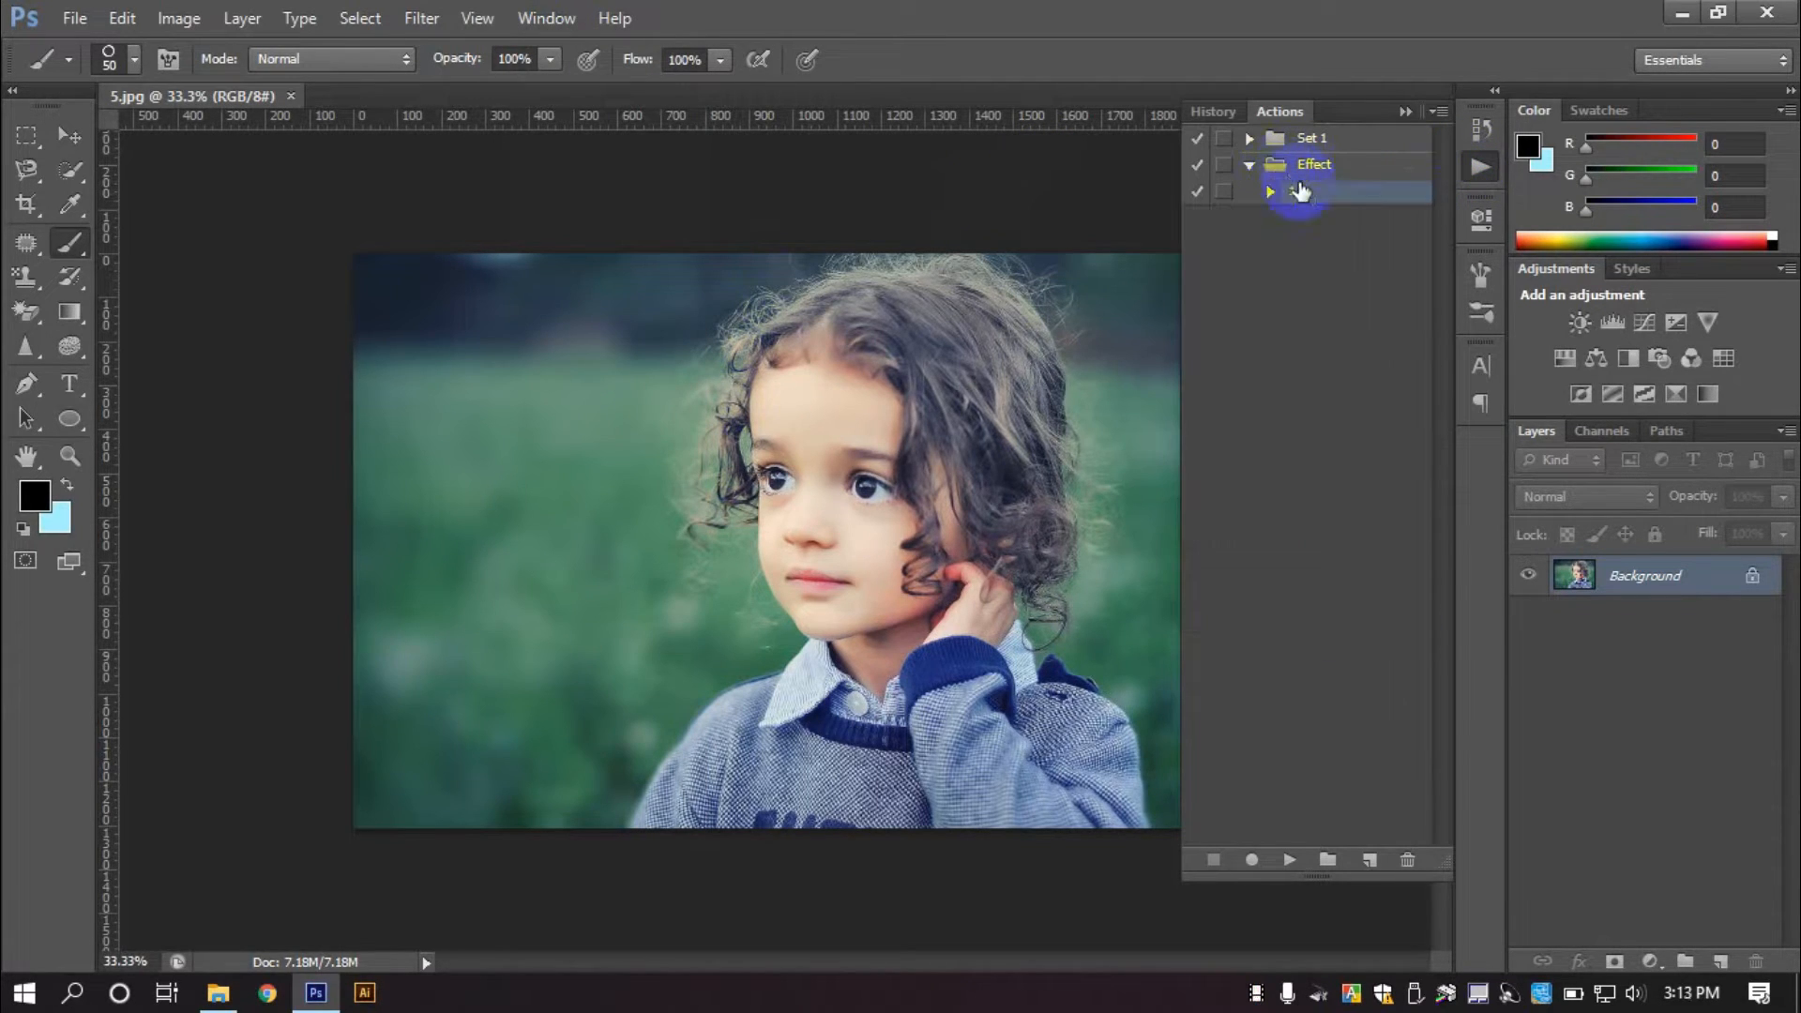
left_click(1274, 193)
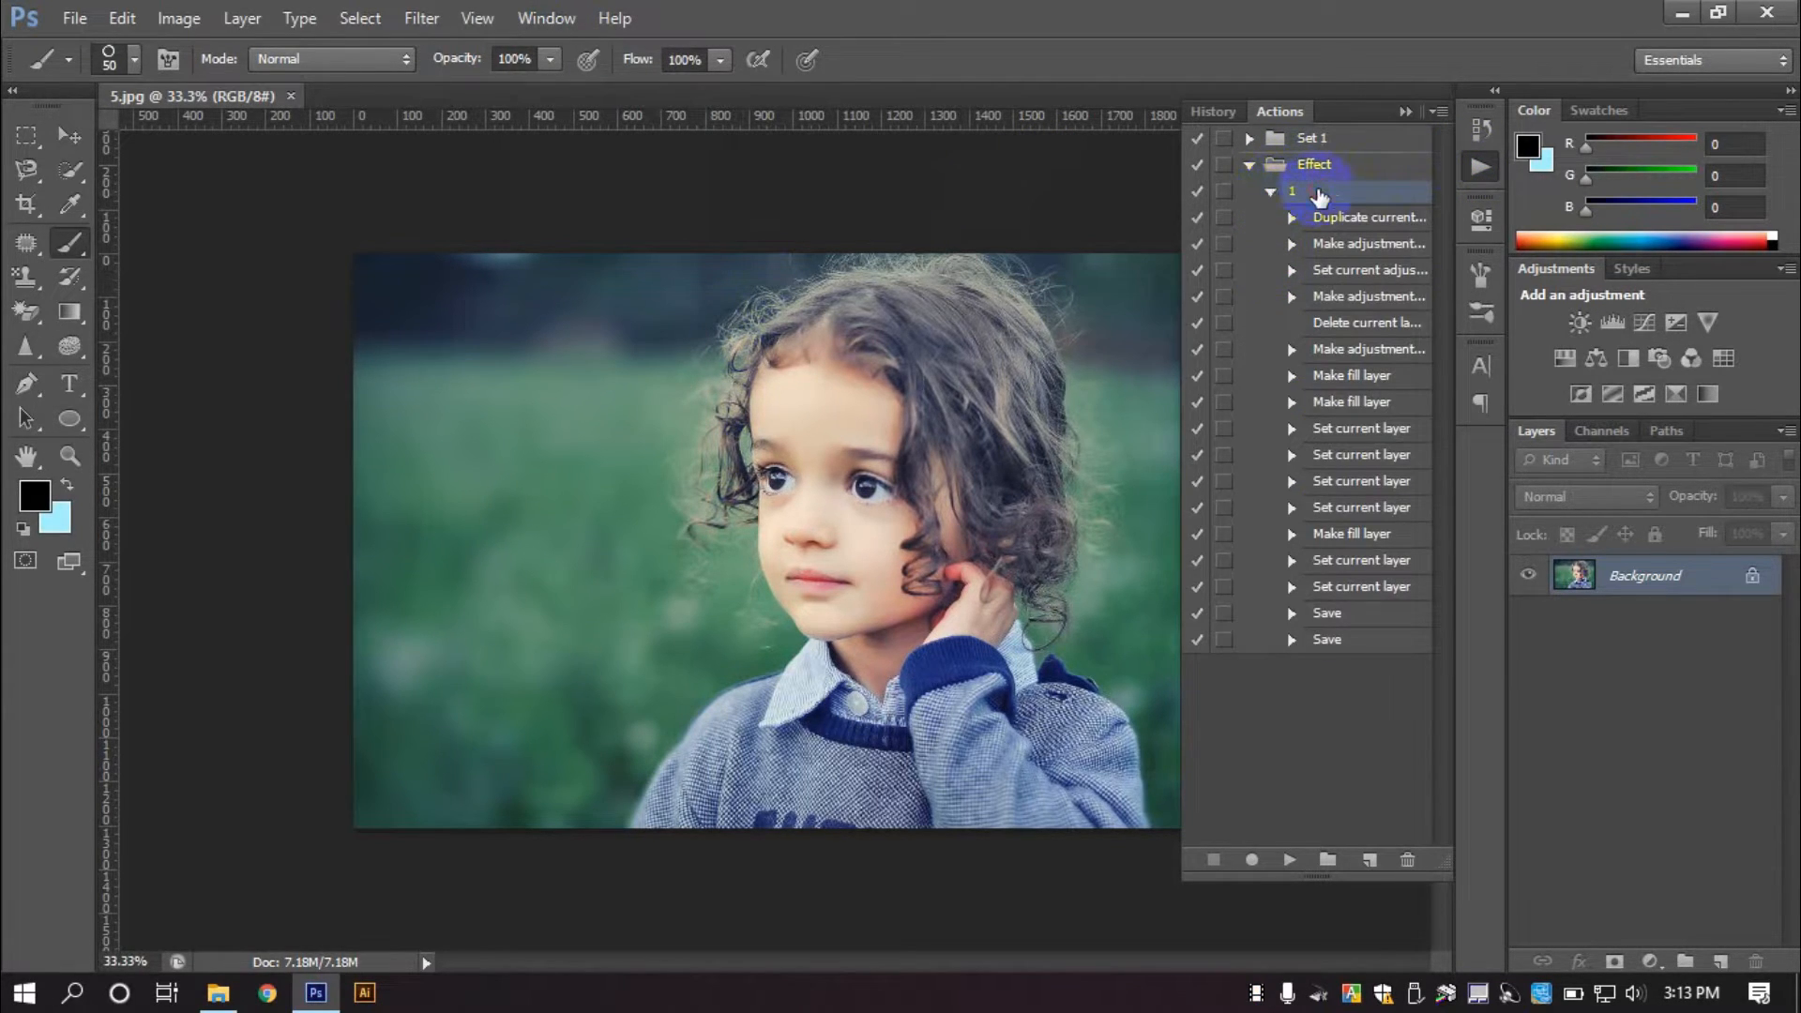
left_click(1295, 865)
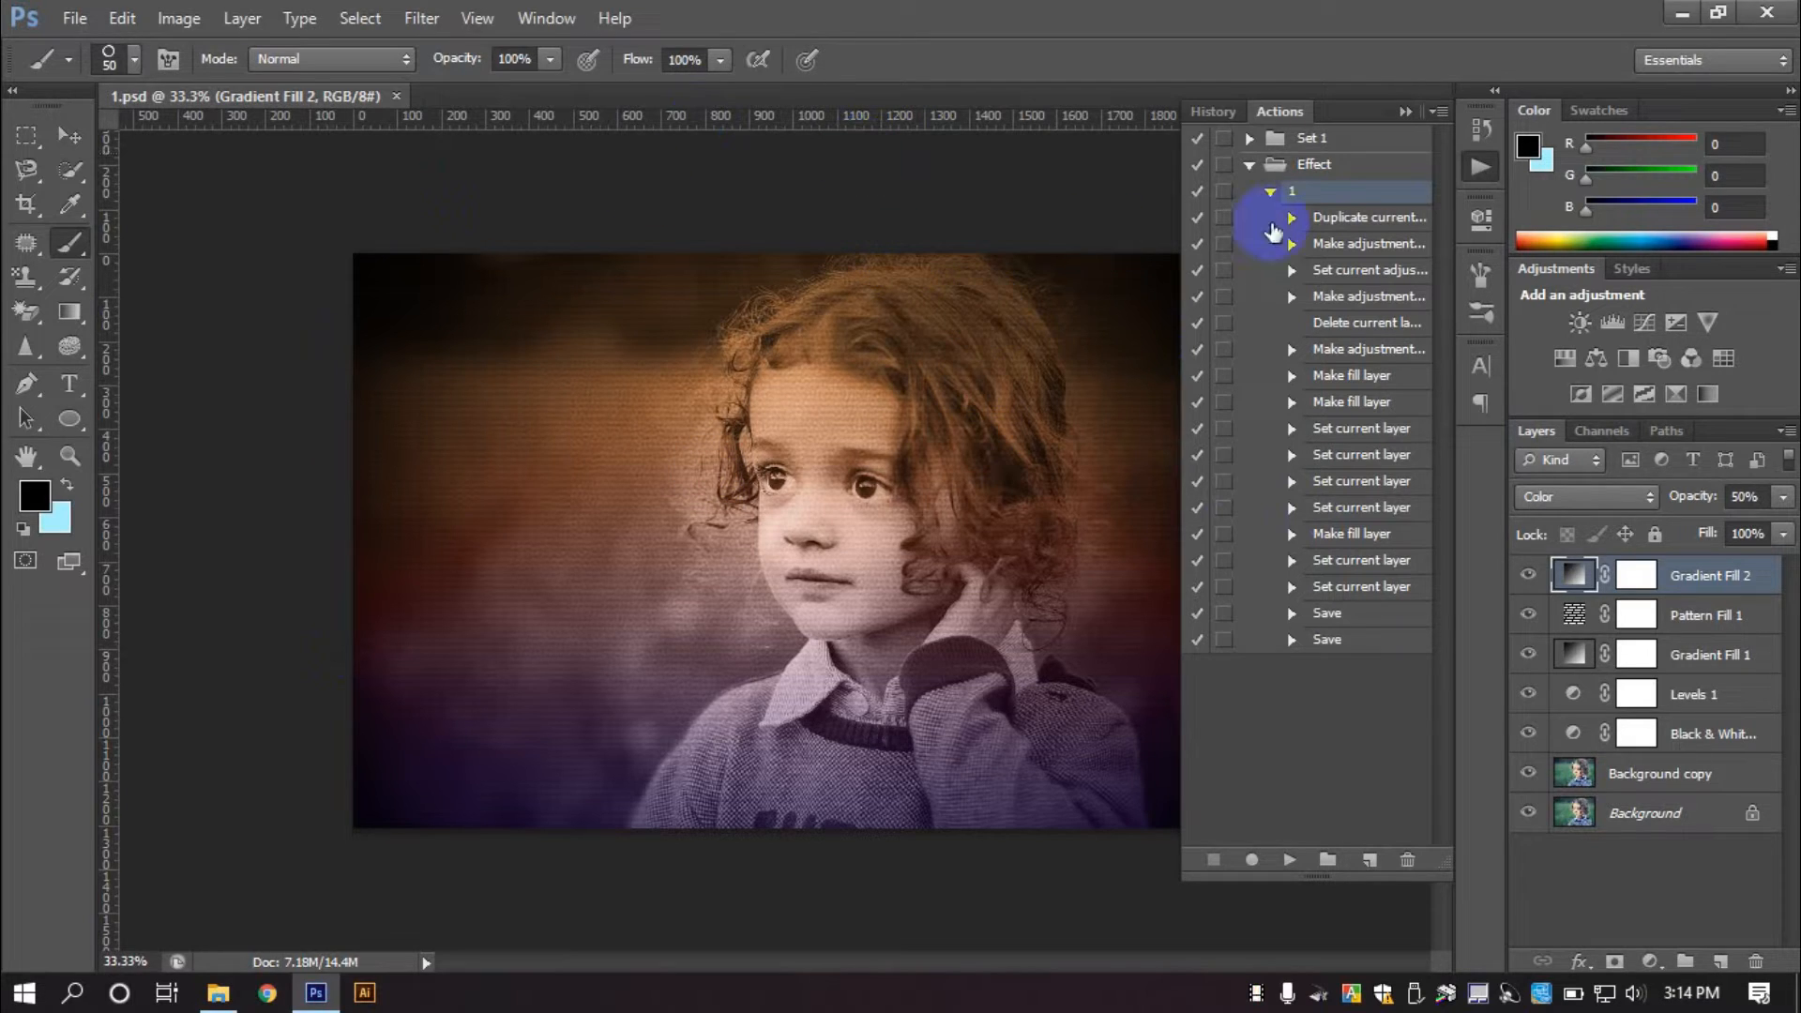
left_click(1482, 166)
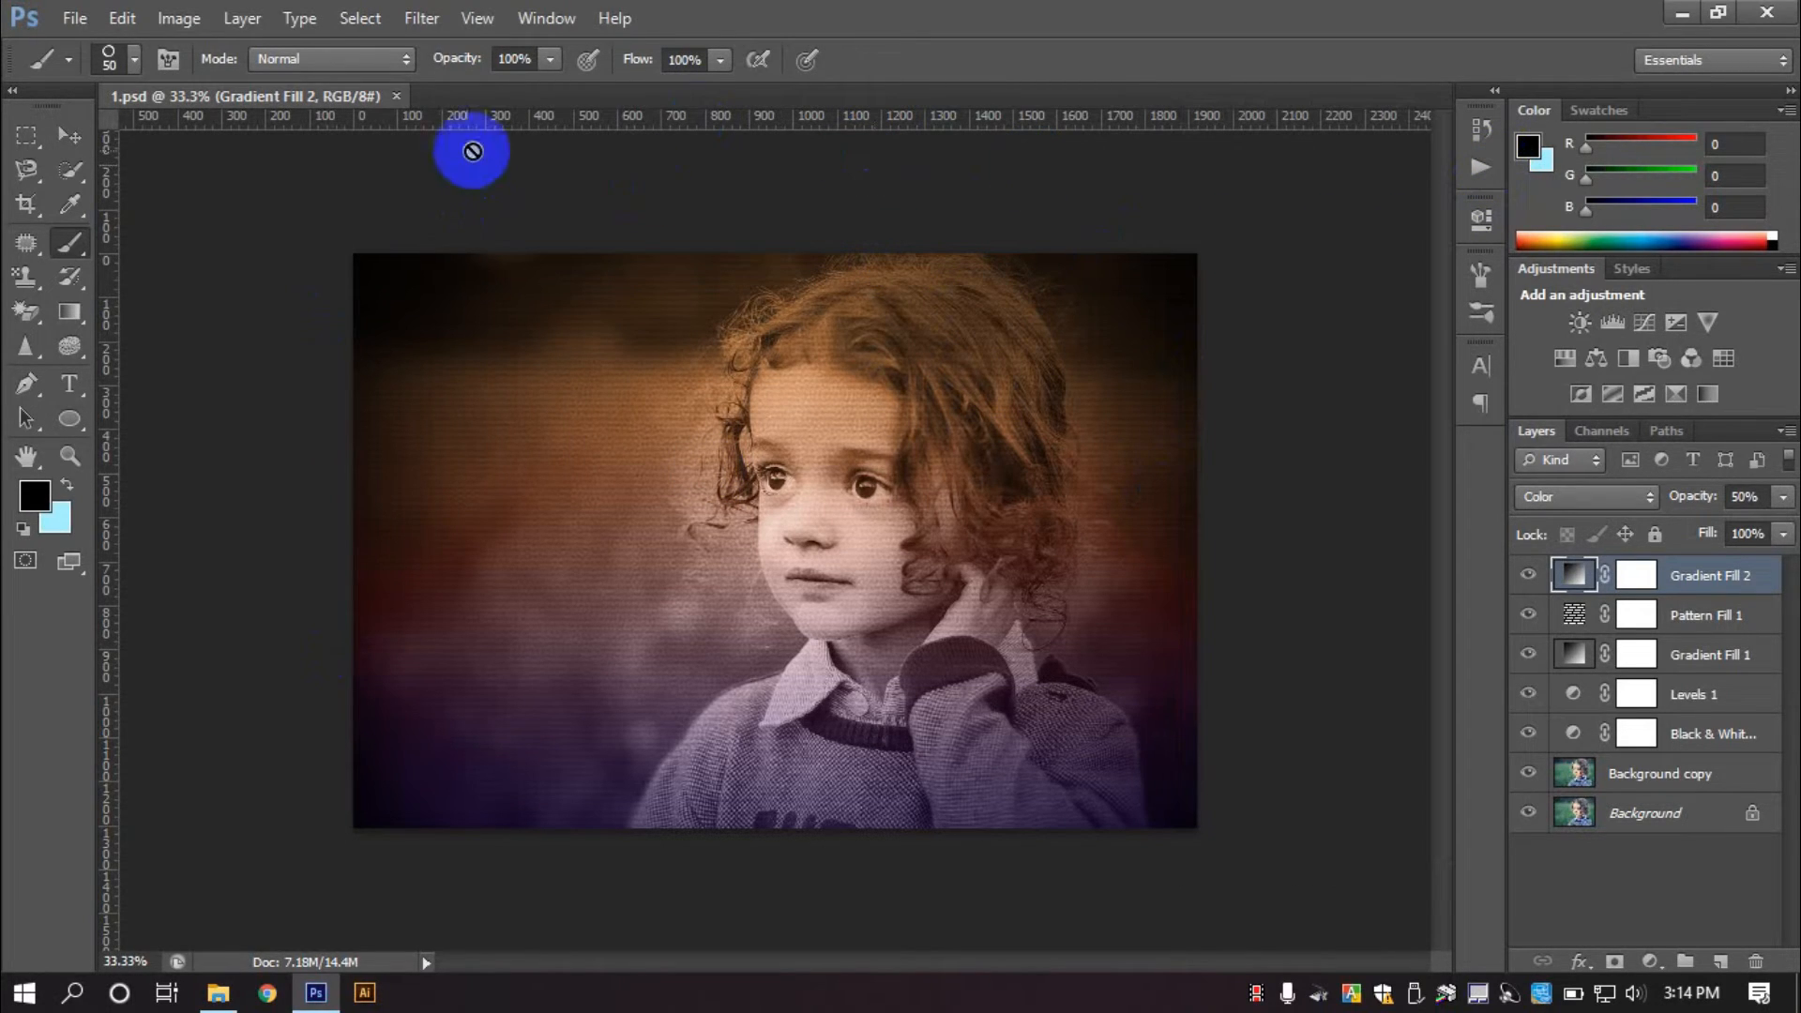
left_click(396, 96)
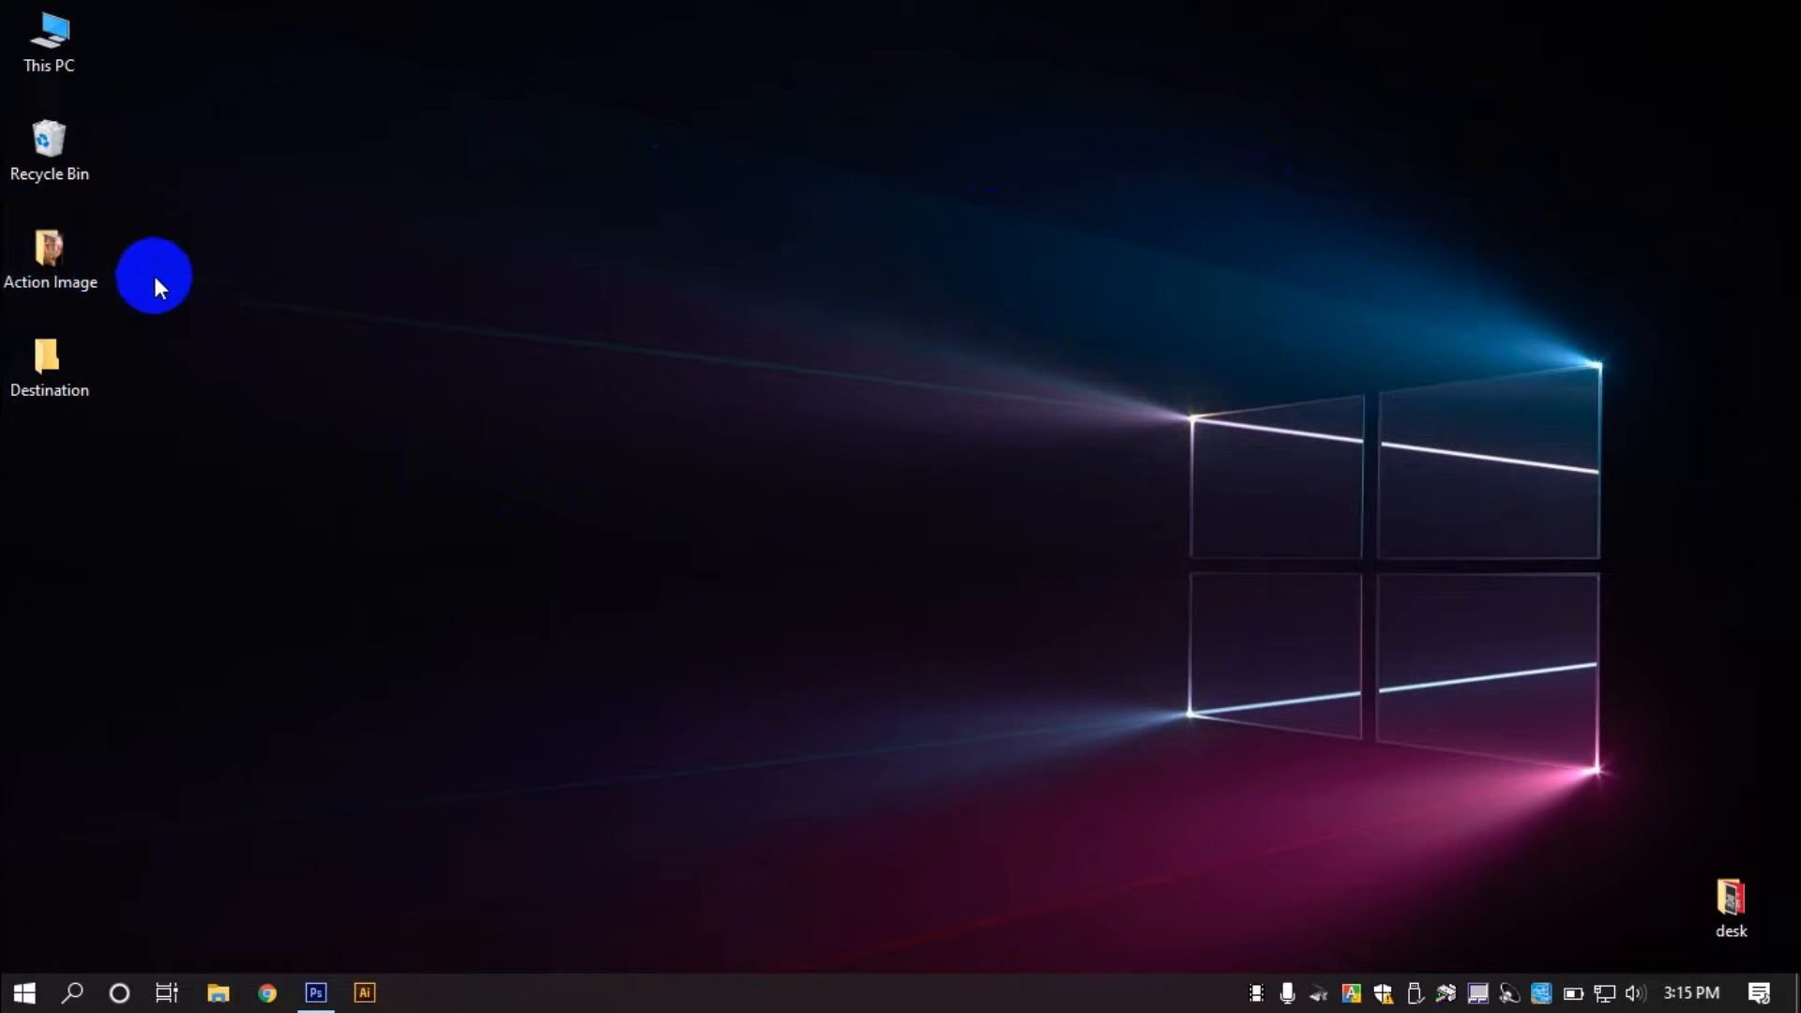
Check the contents of the Action Image and Destination folders on the Desktop.
double_click(74, 267)
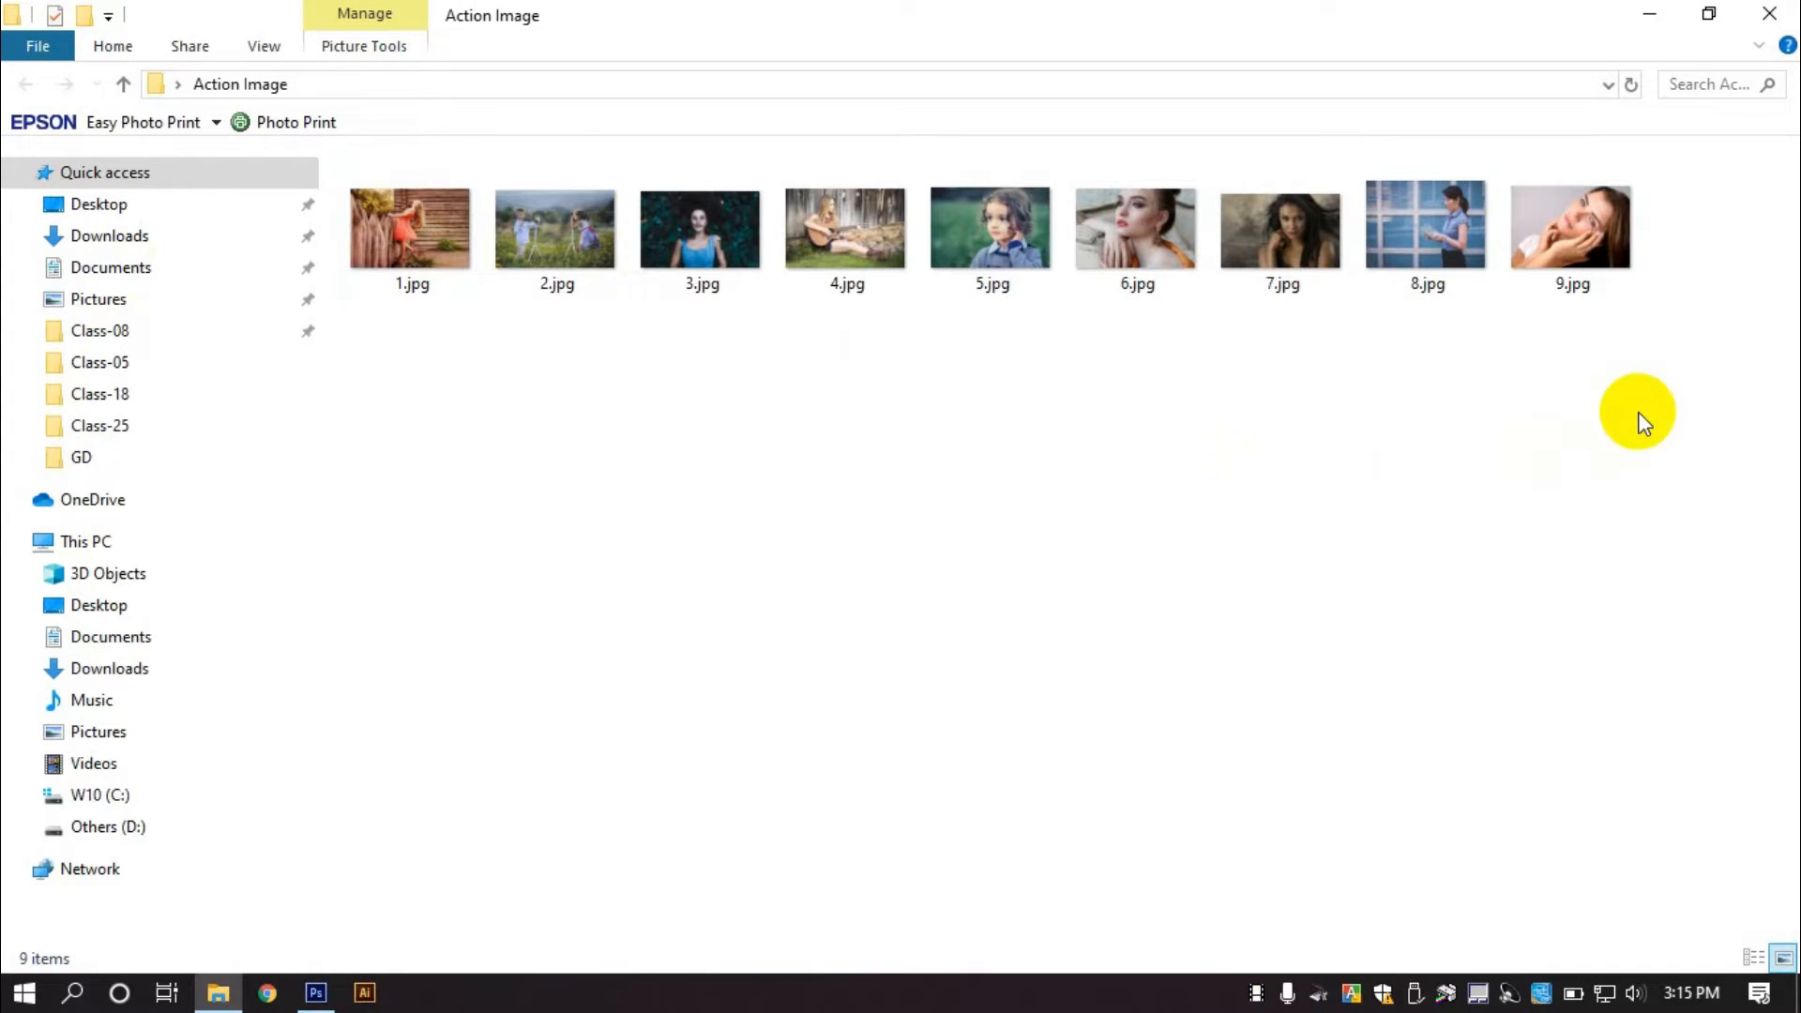
left_click_drag(1636, 413, 333, 141)
left_click(1784, 11)
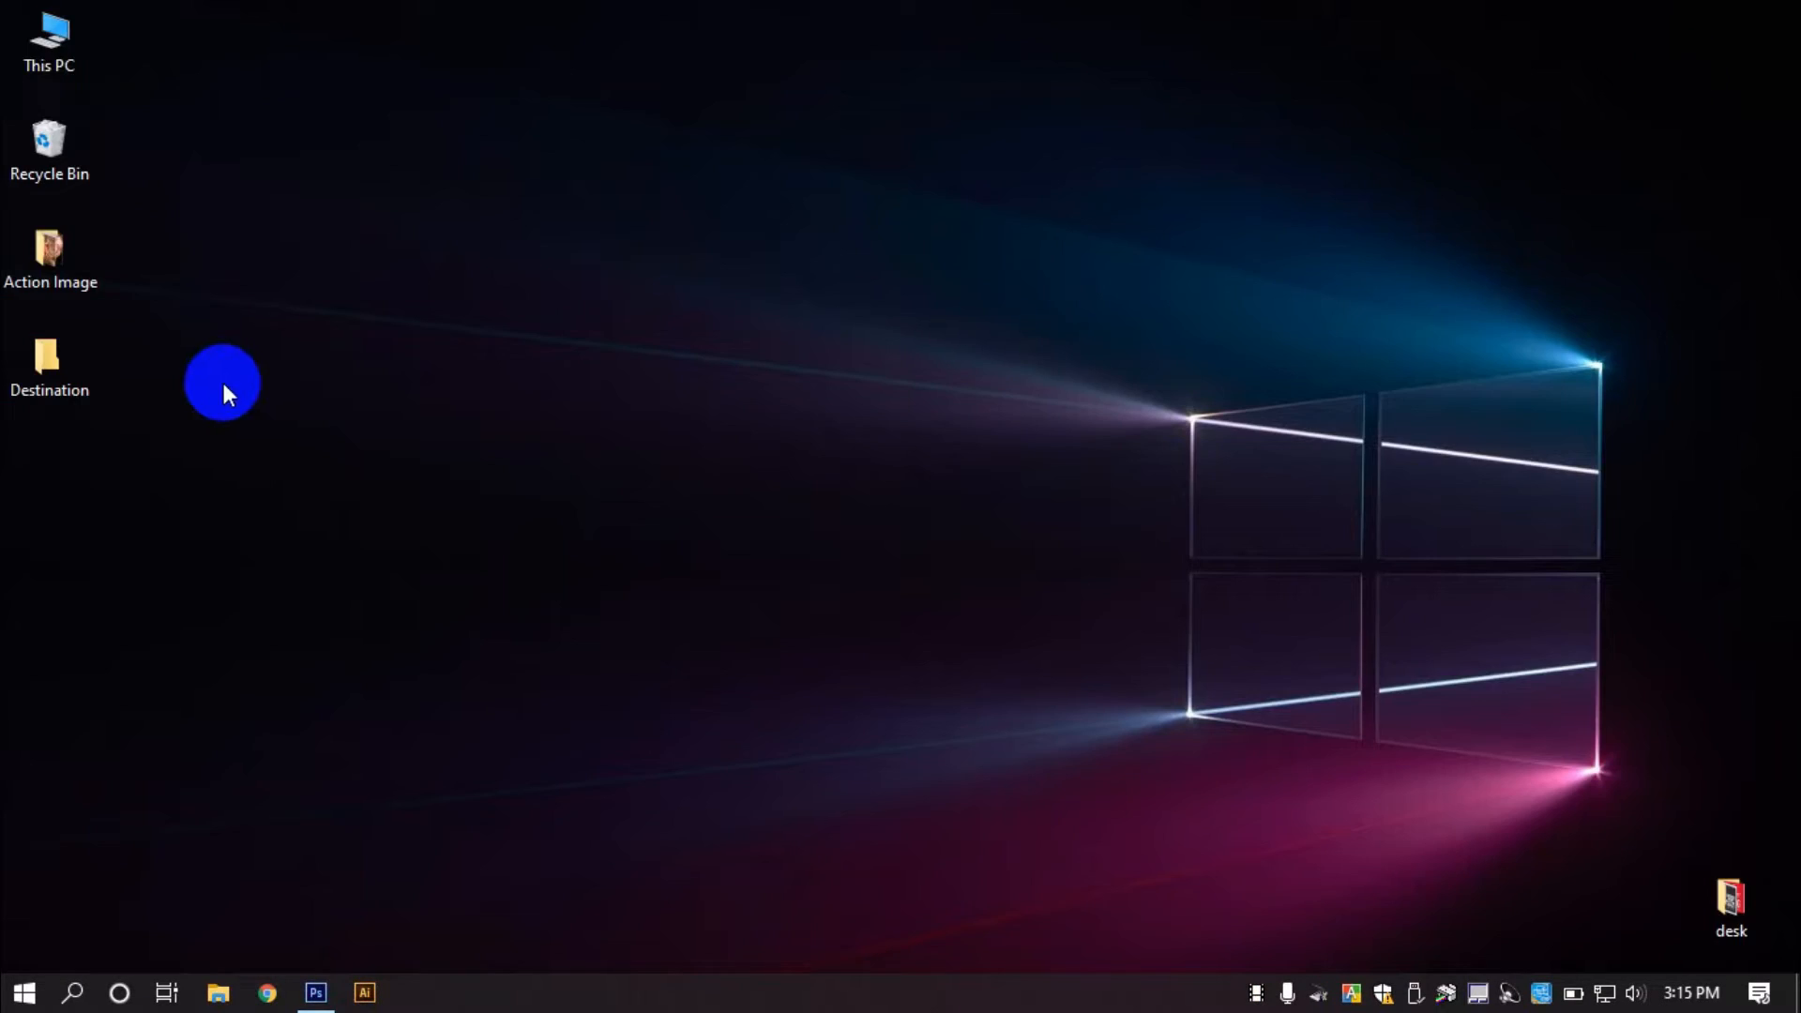
left_click(75, 371)
double_click(52, 361)
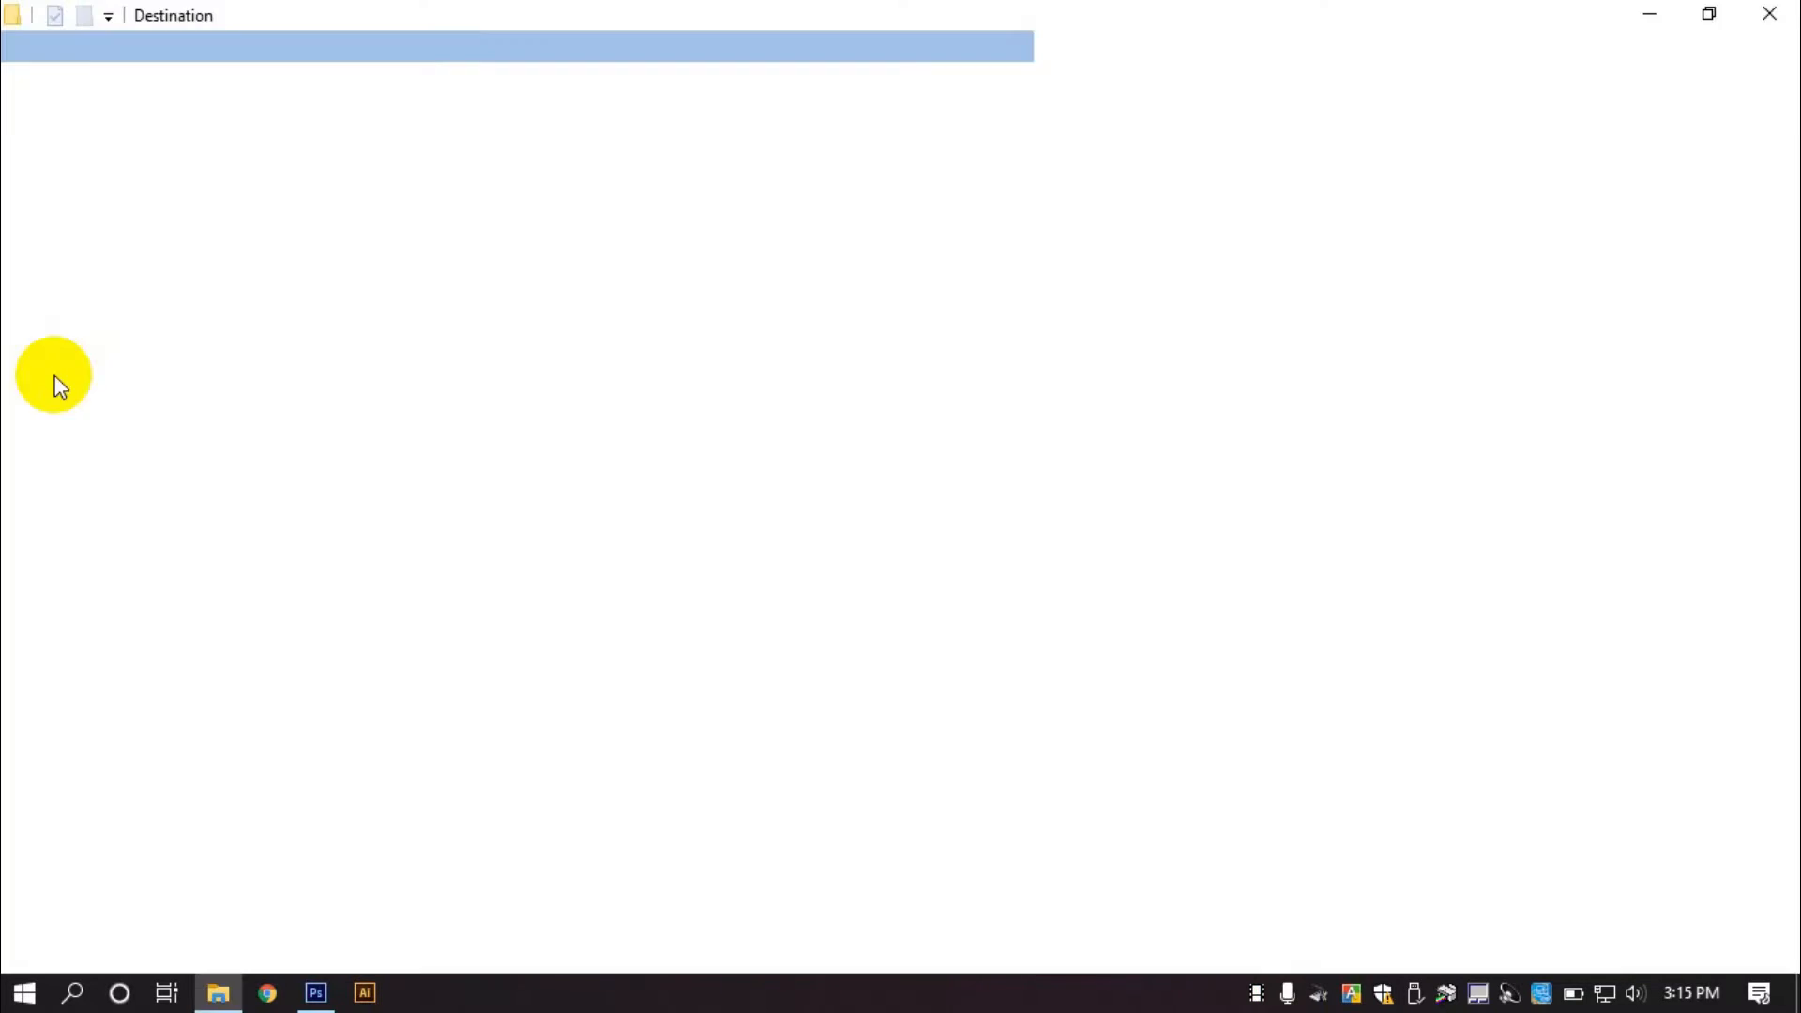
left_click(1770, 14)
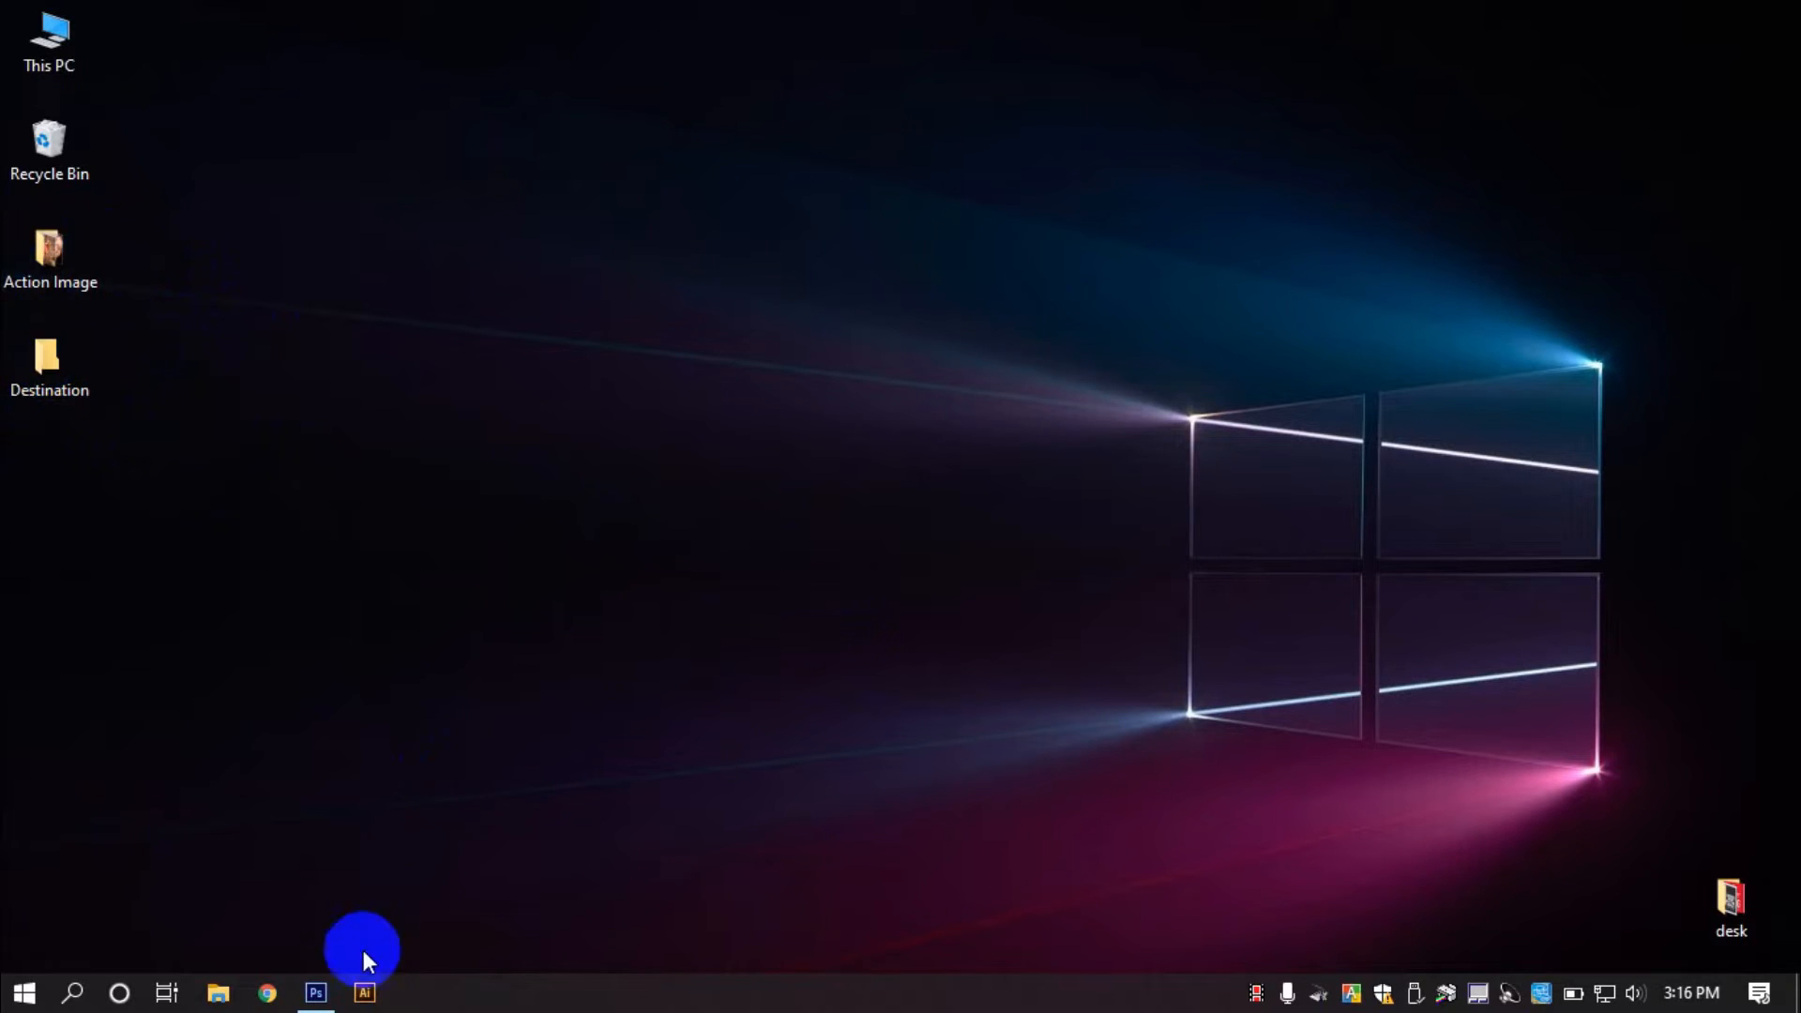
Switch back to Photoshop and start a Batch automation that plays action 1 from the Effect set.
left_click(316, 991)
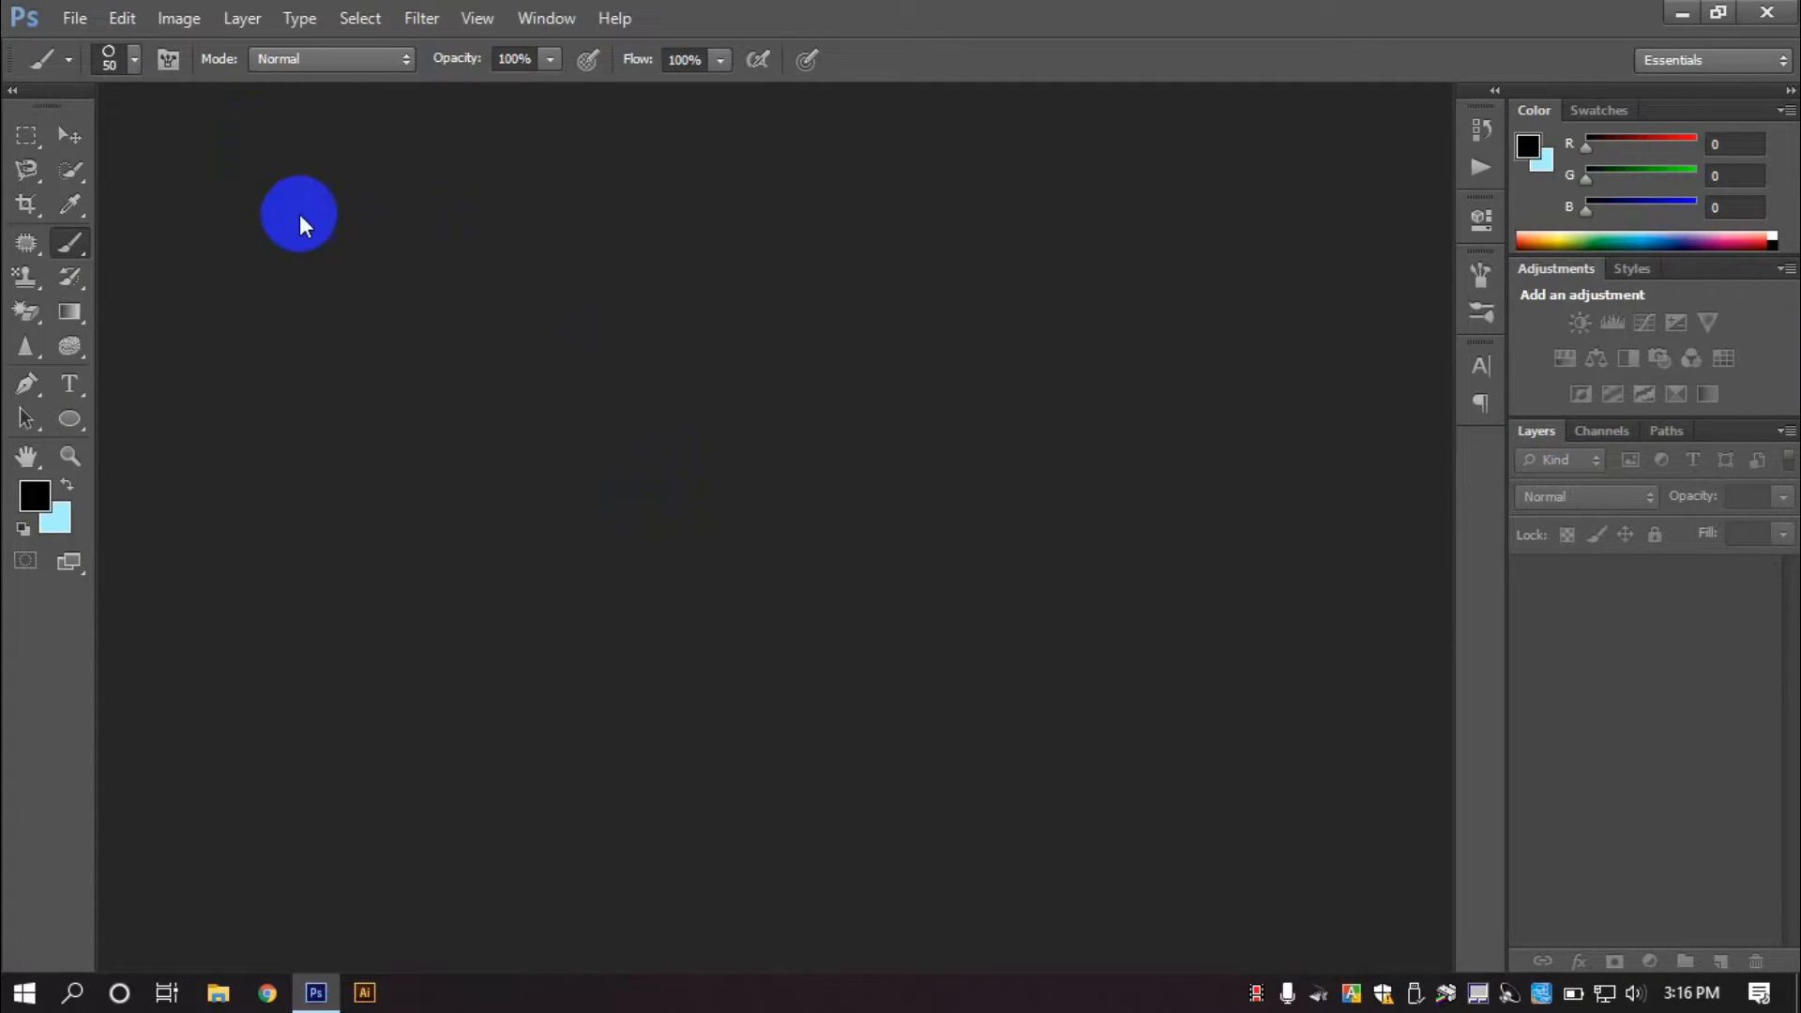
left_click(75, 19)
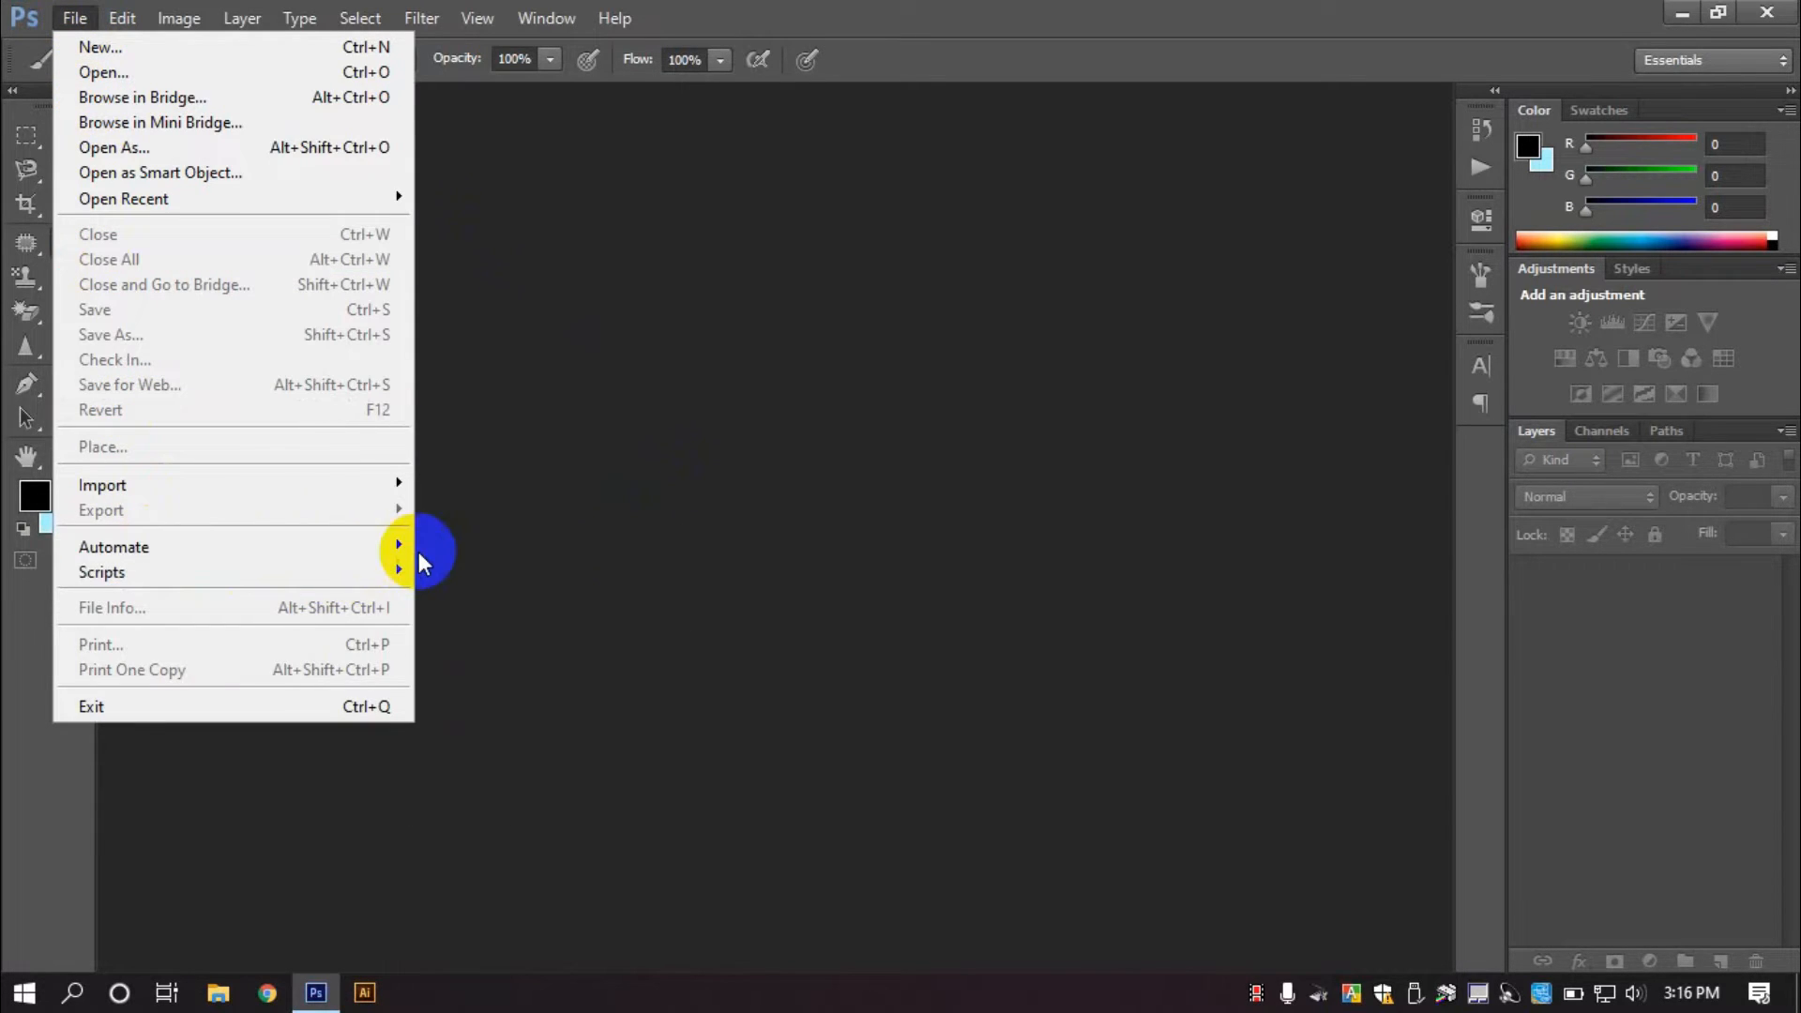
left_click(467, 542)
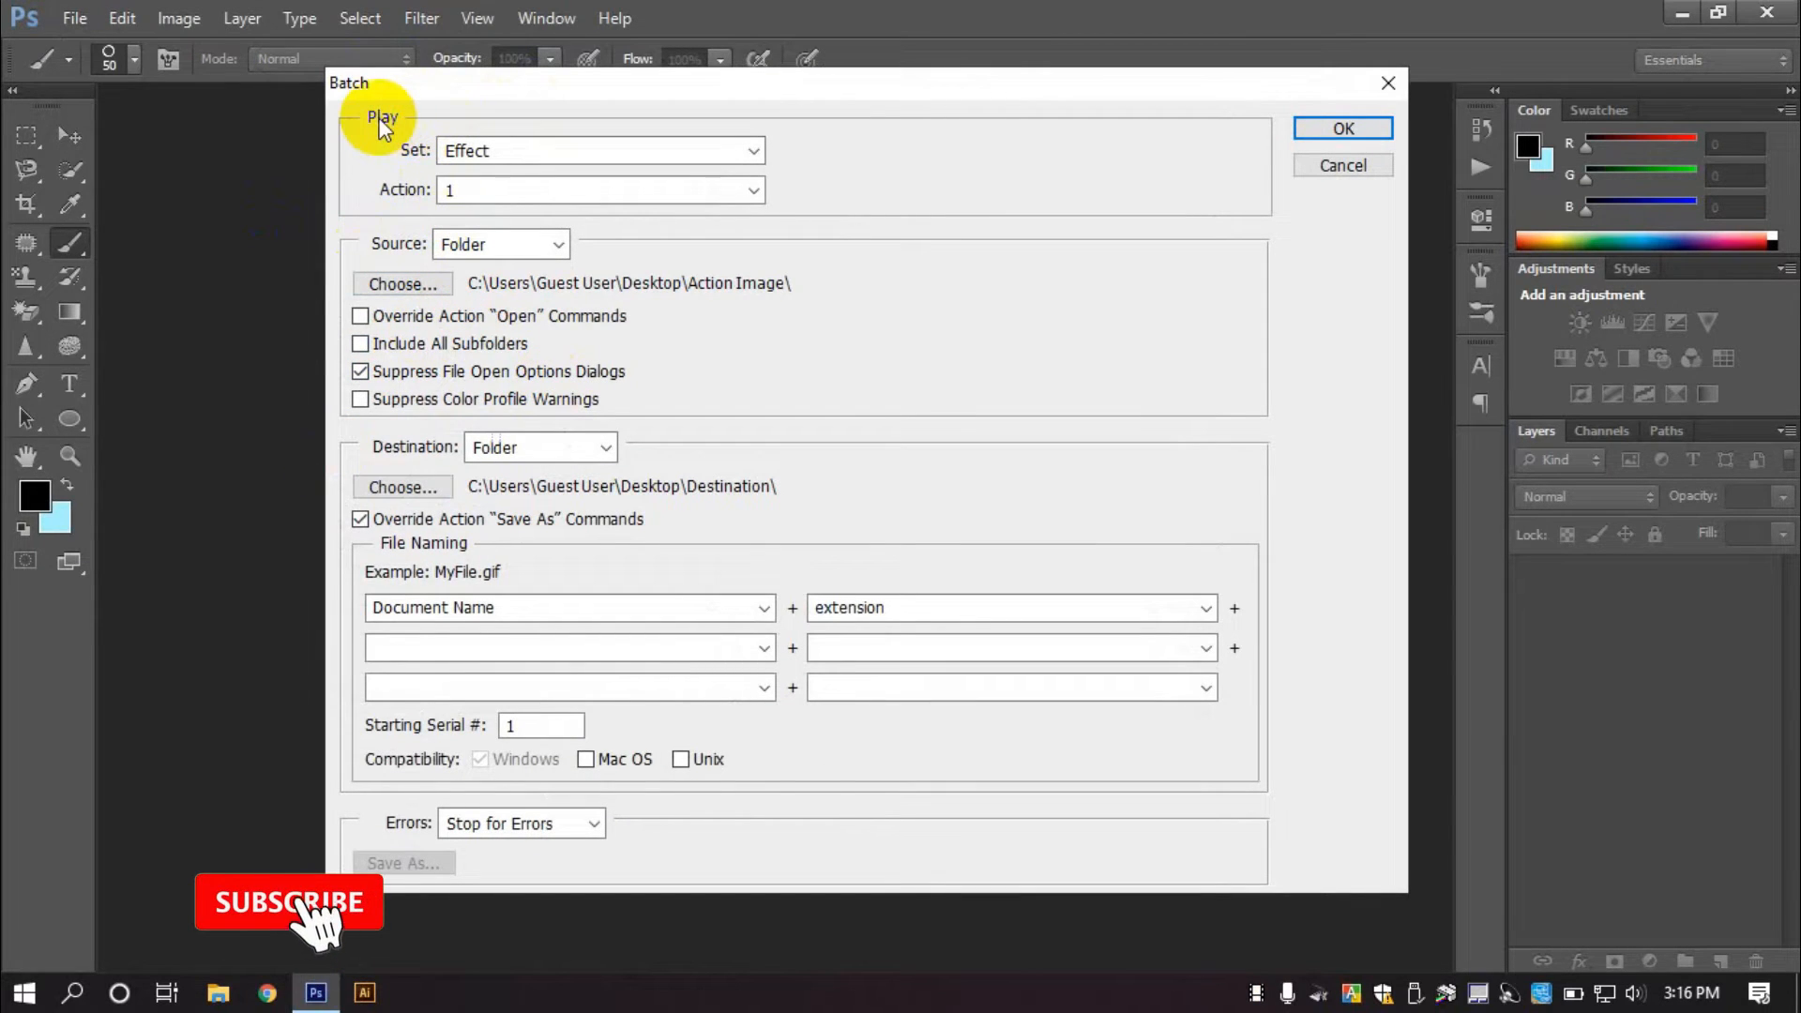
left_click(509, 156)
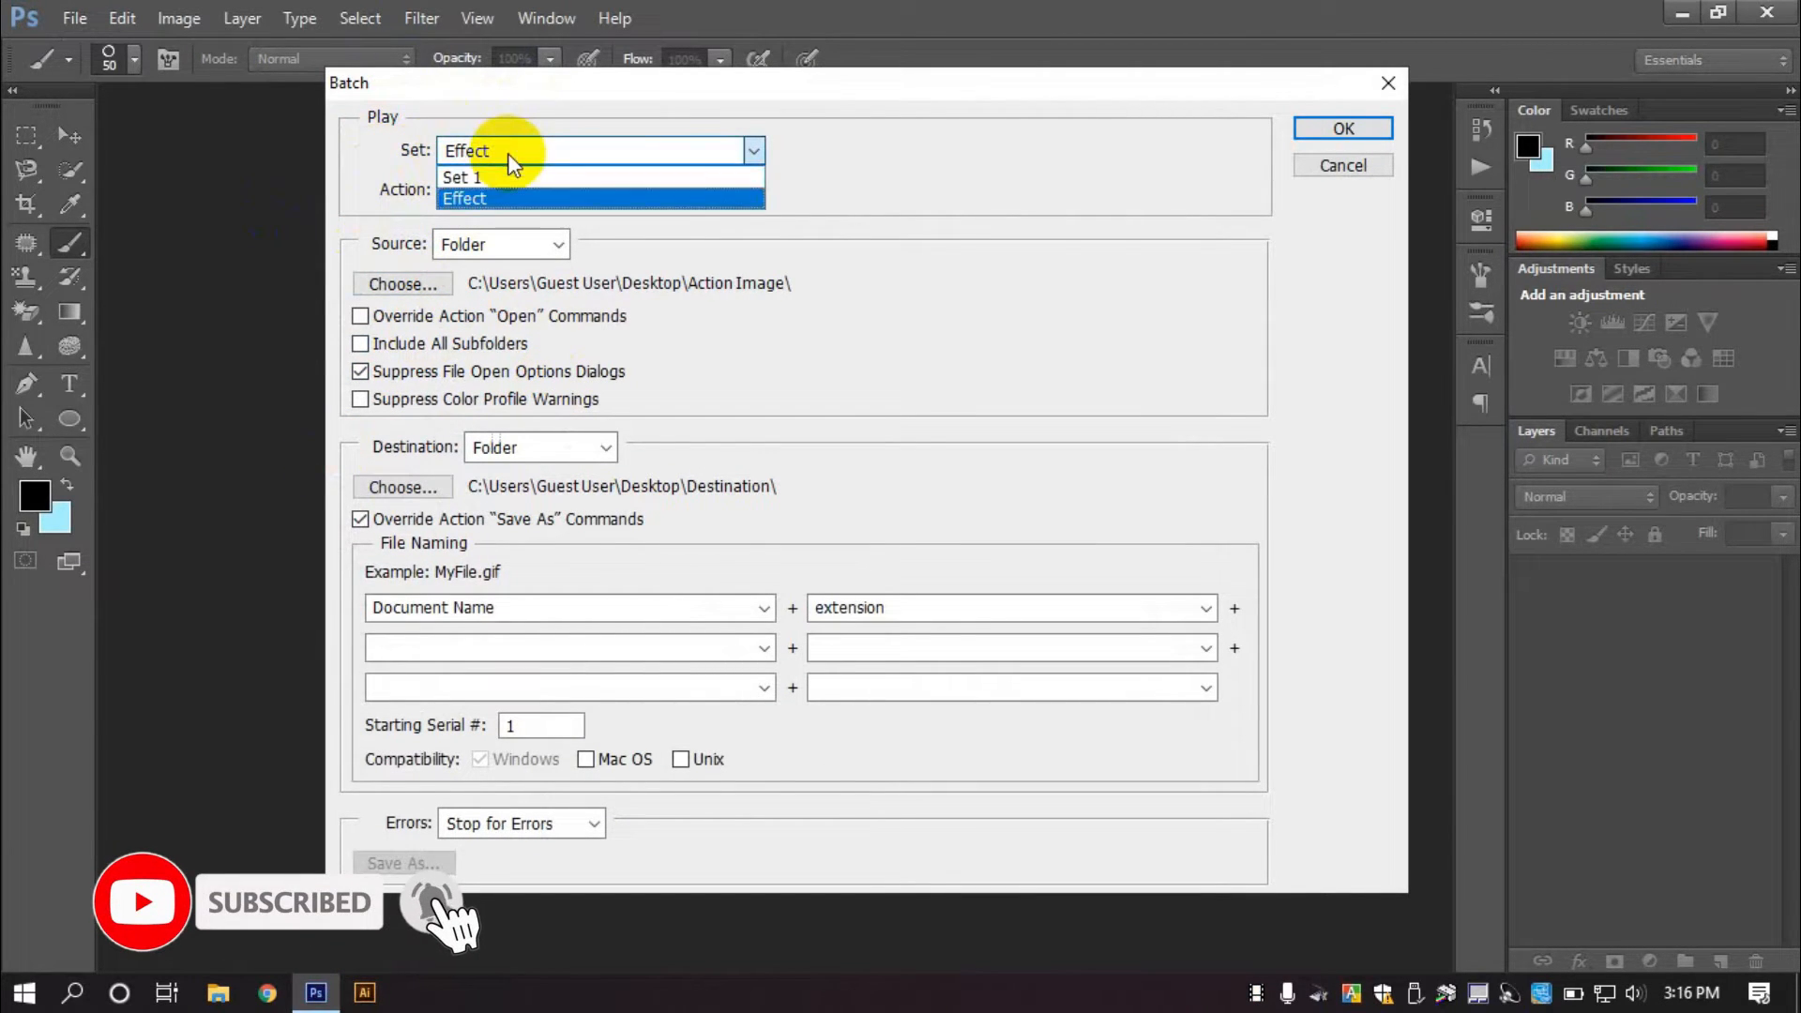
left_click(491, 196)
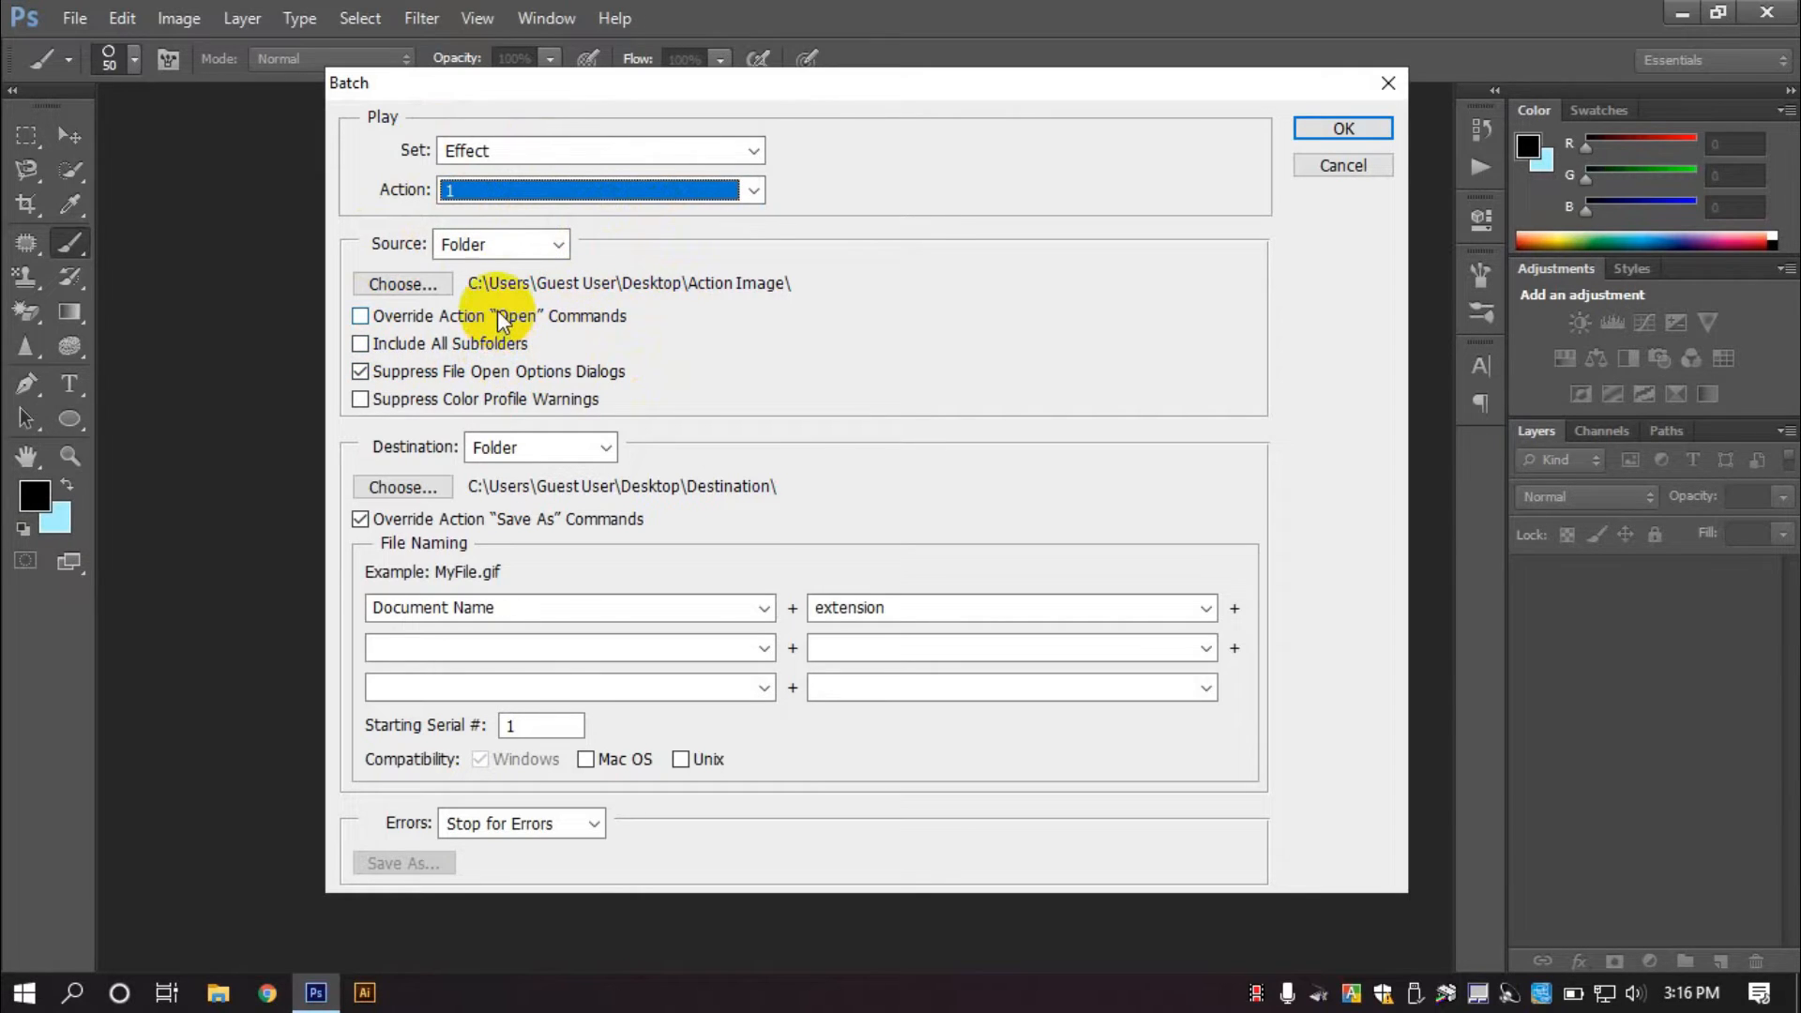
Choose the Action Image folder on the Desktop as the batch source.
left_click(406, 281)
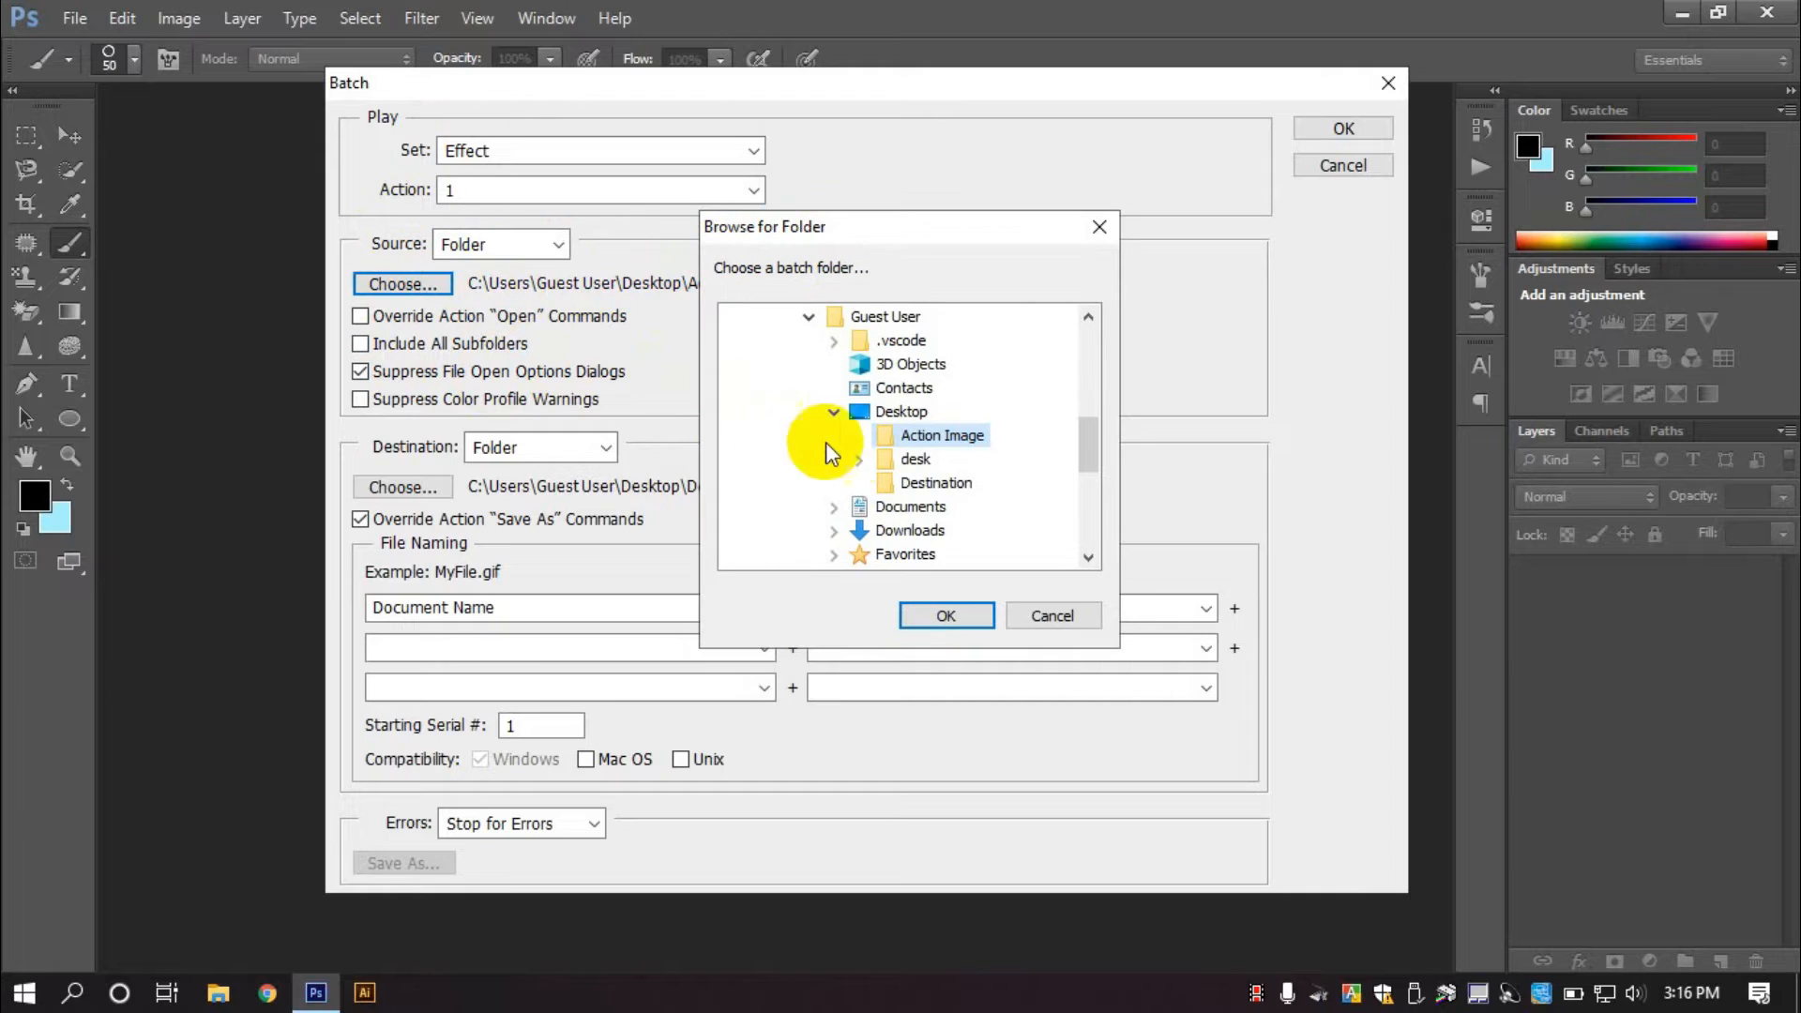
left_click(882, 413)
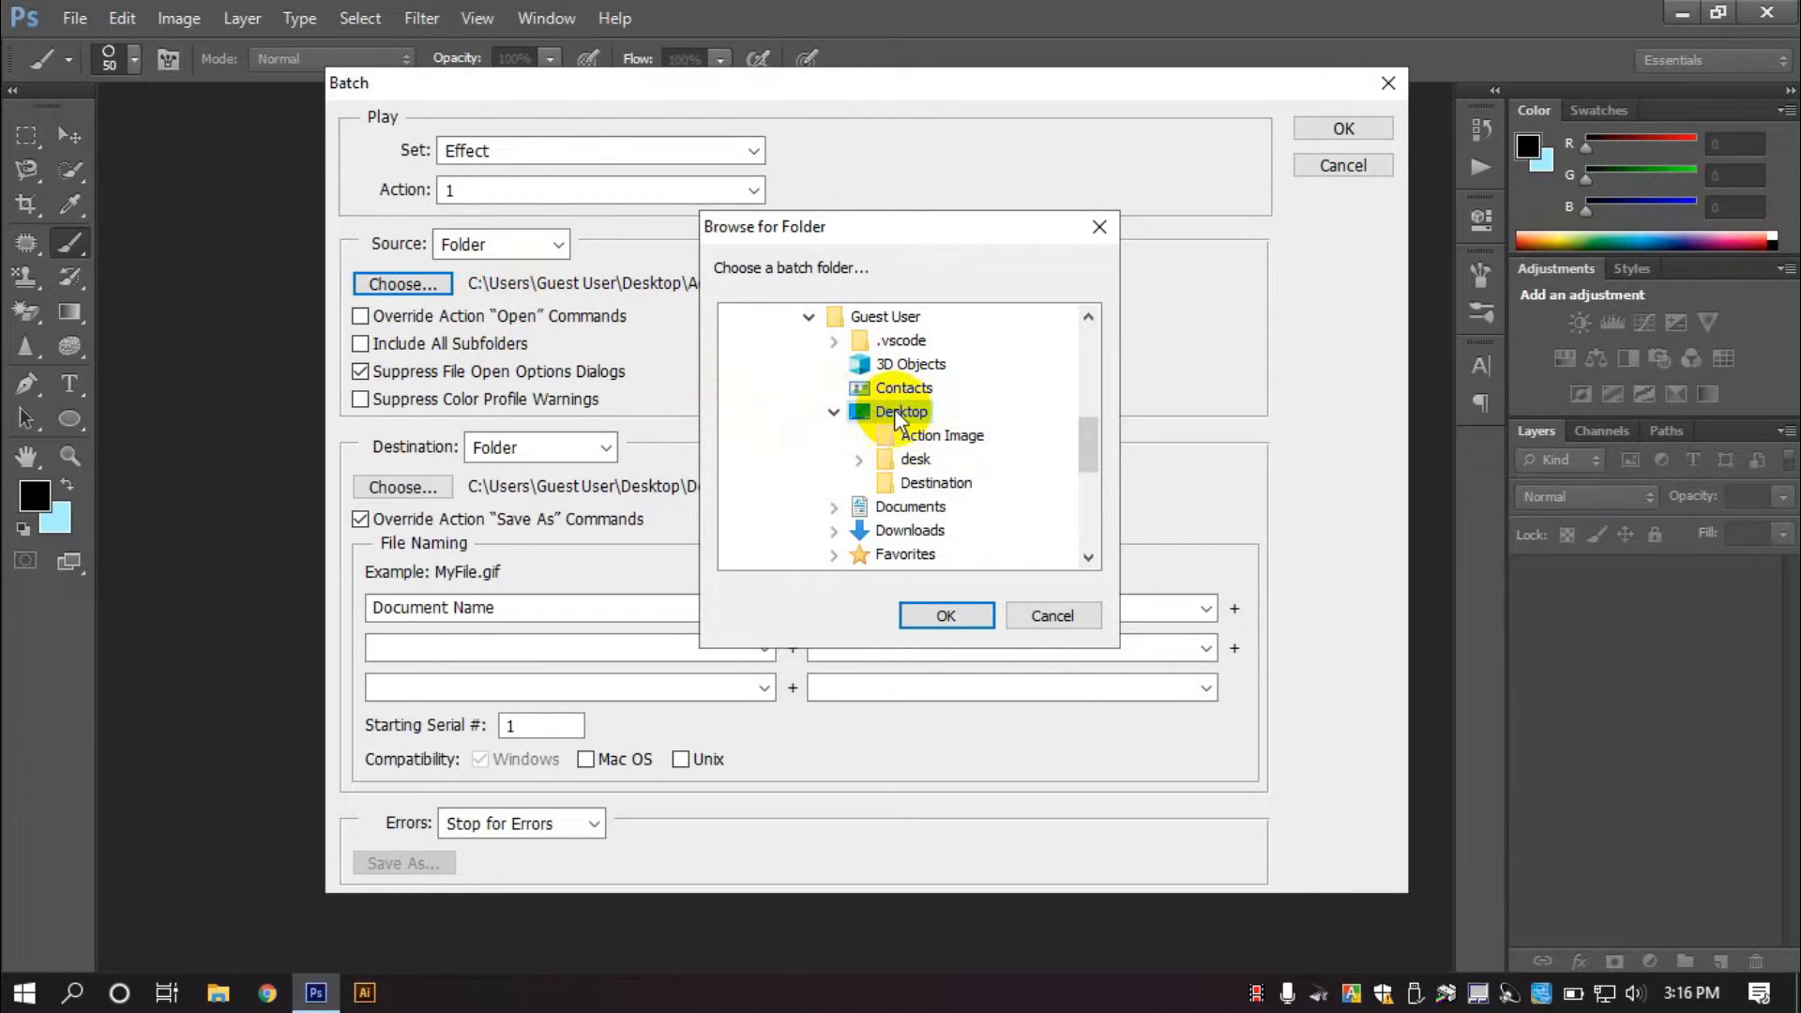
left_click(938, 436)
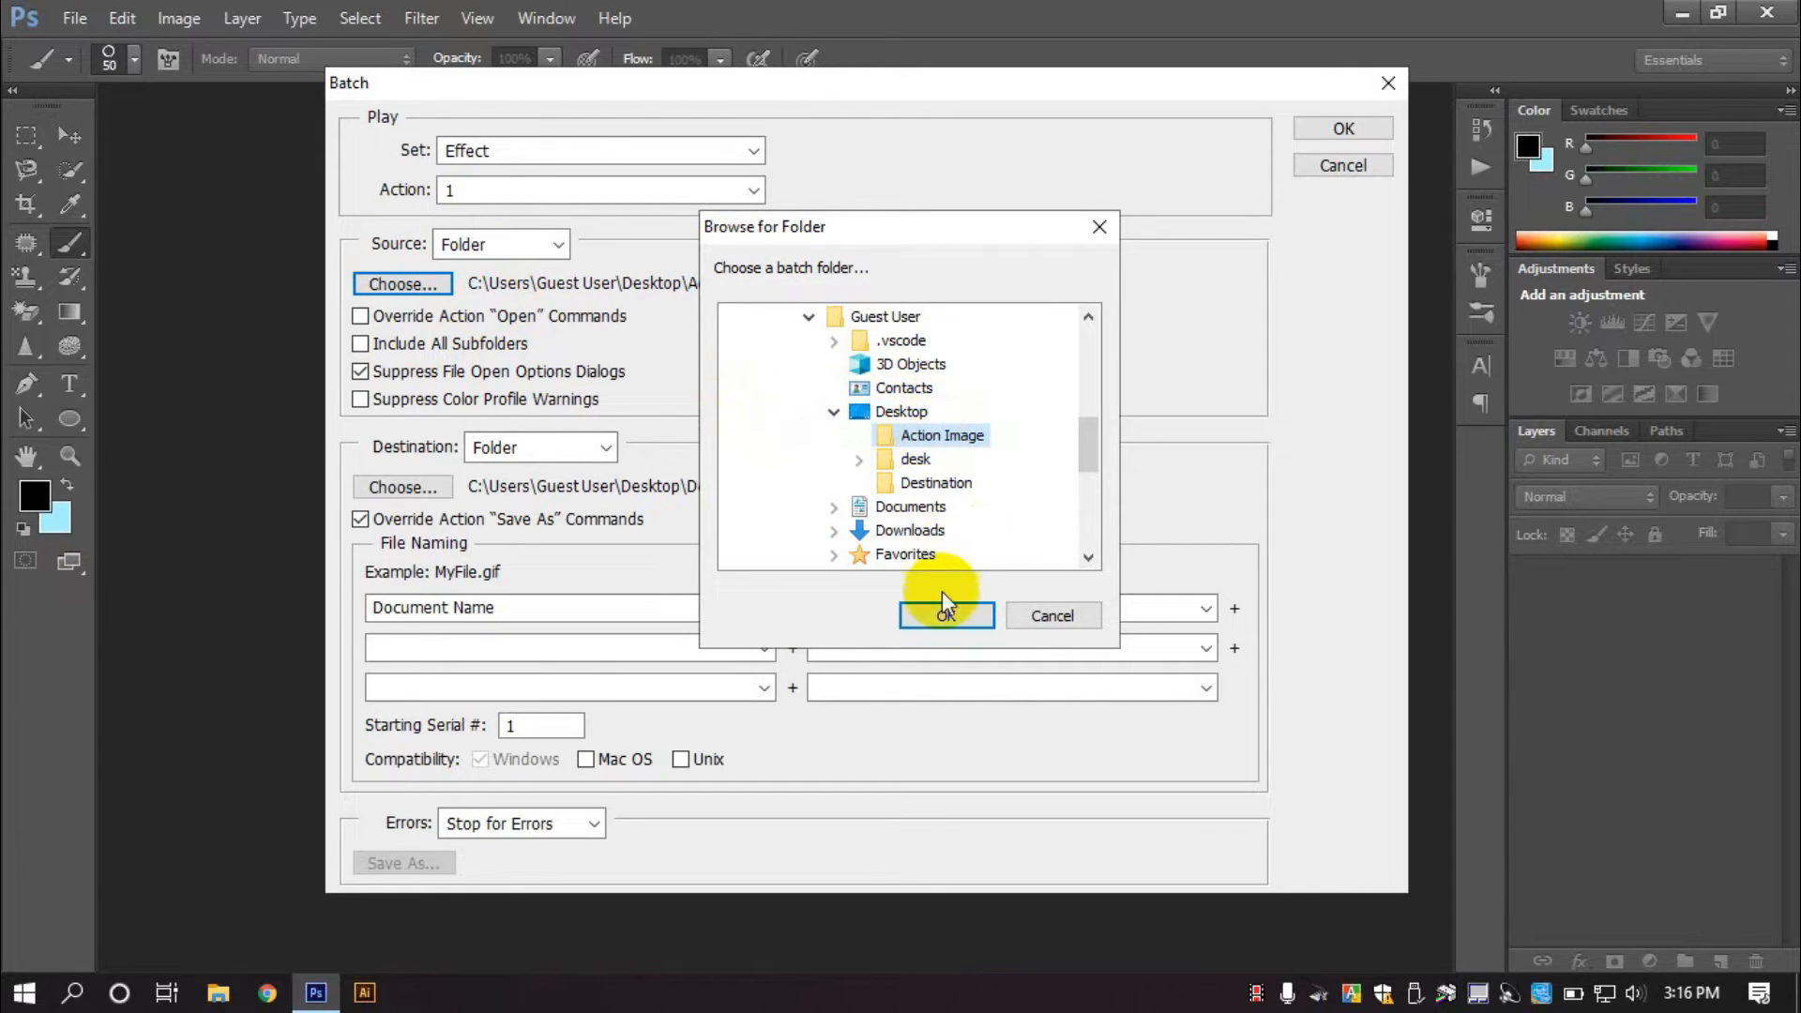
left_click(944, 615)
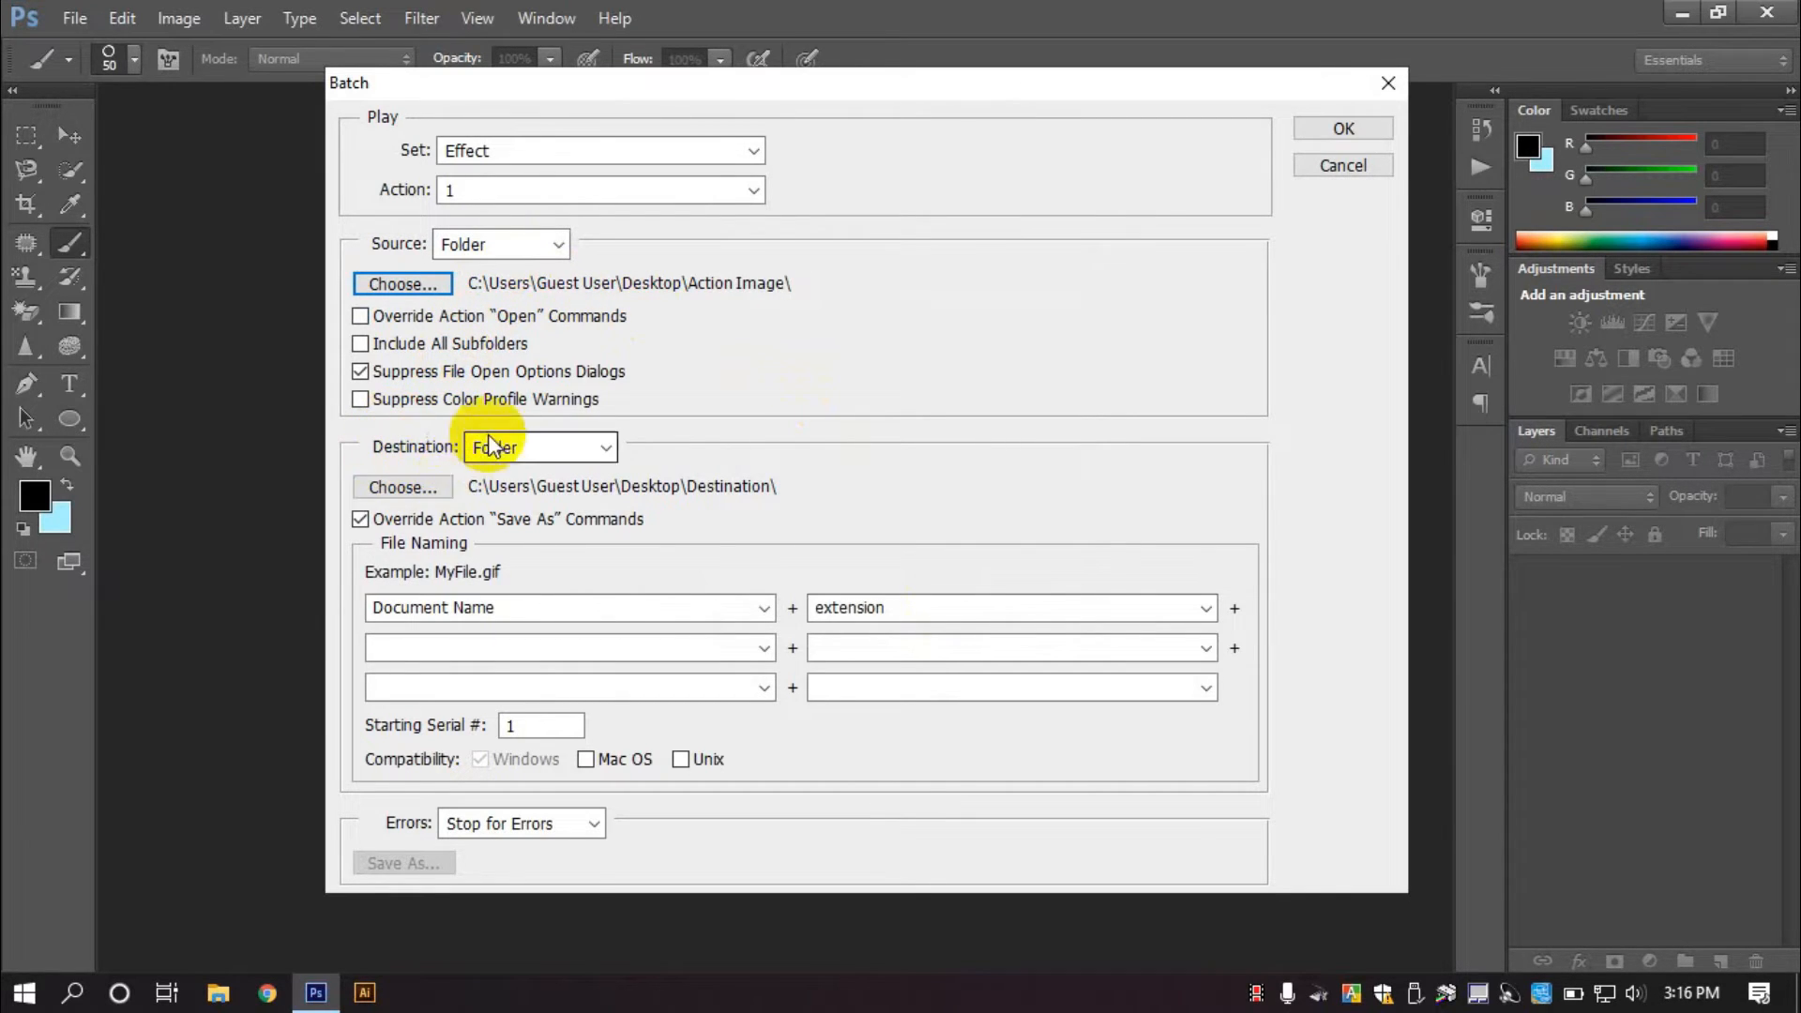
Set the Destination folder on the Desktop as the batch destination and run the batch.
left_click(433, 489)
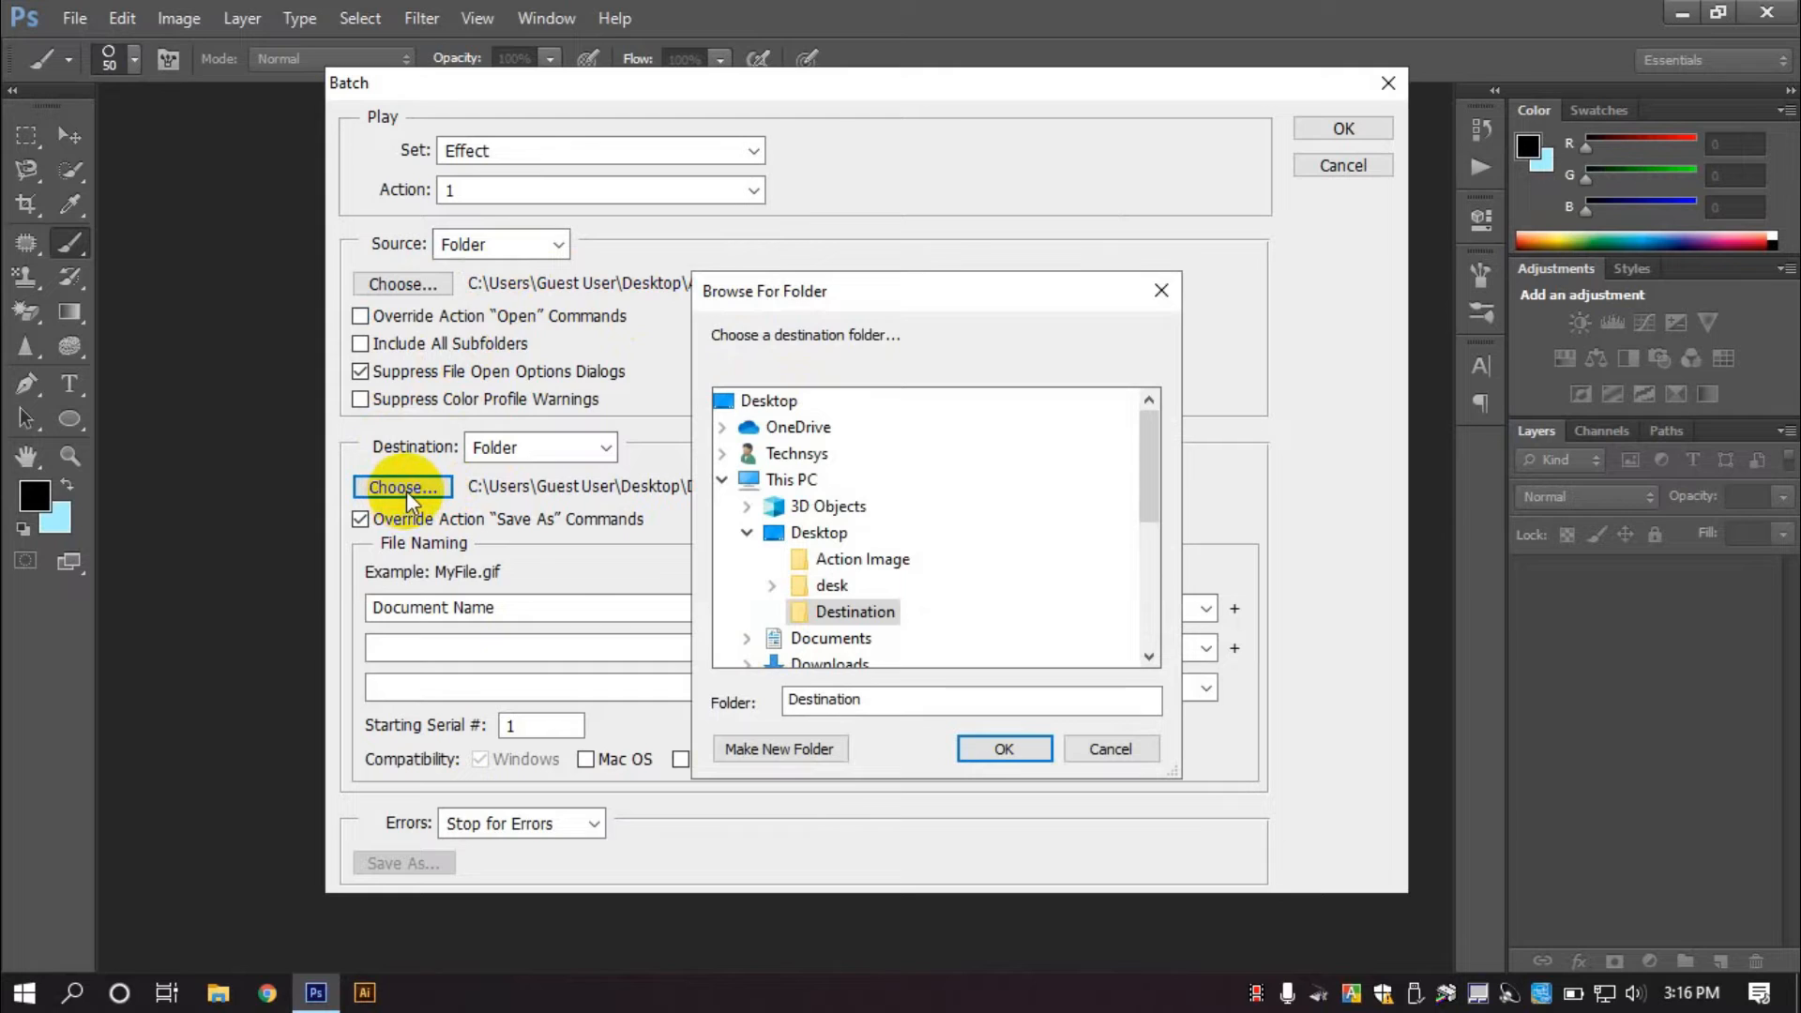
left_click(780, 533)
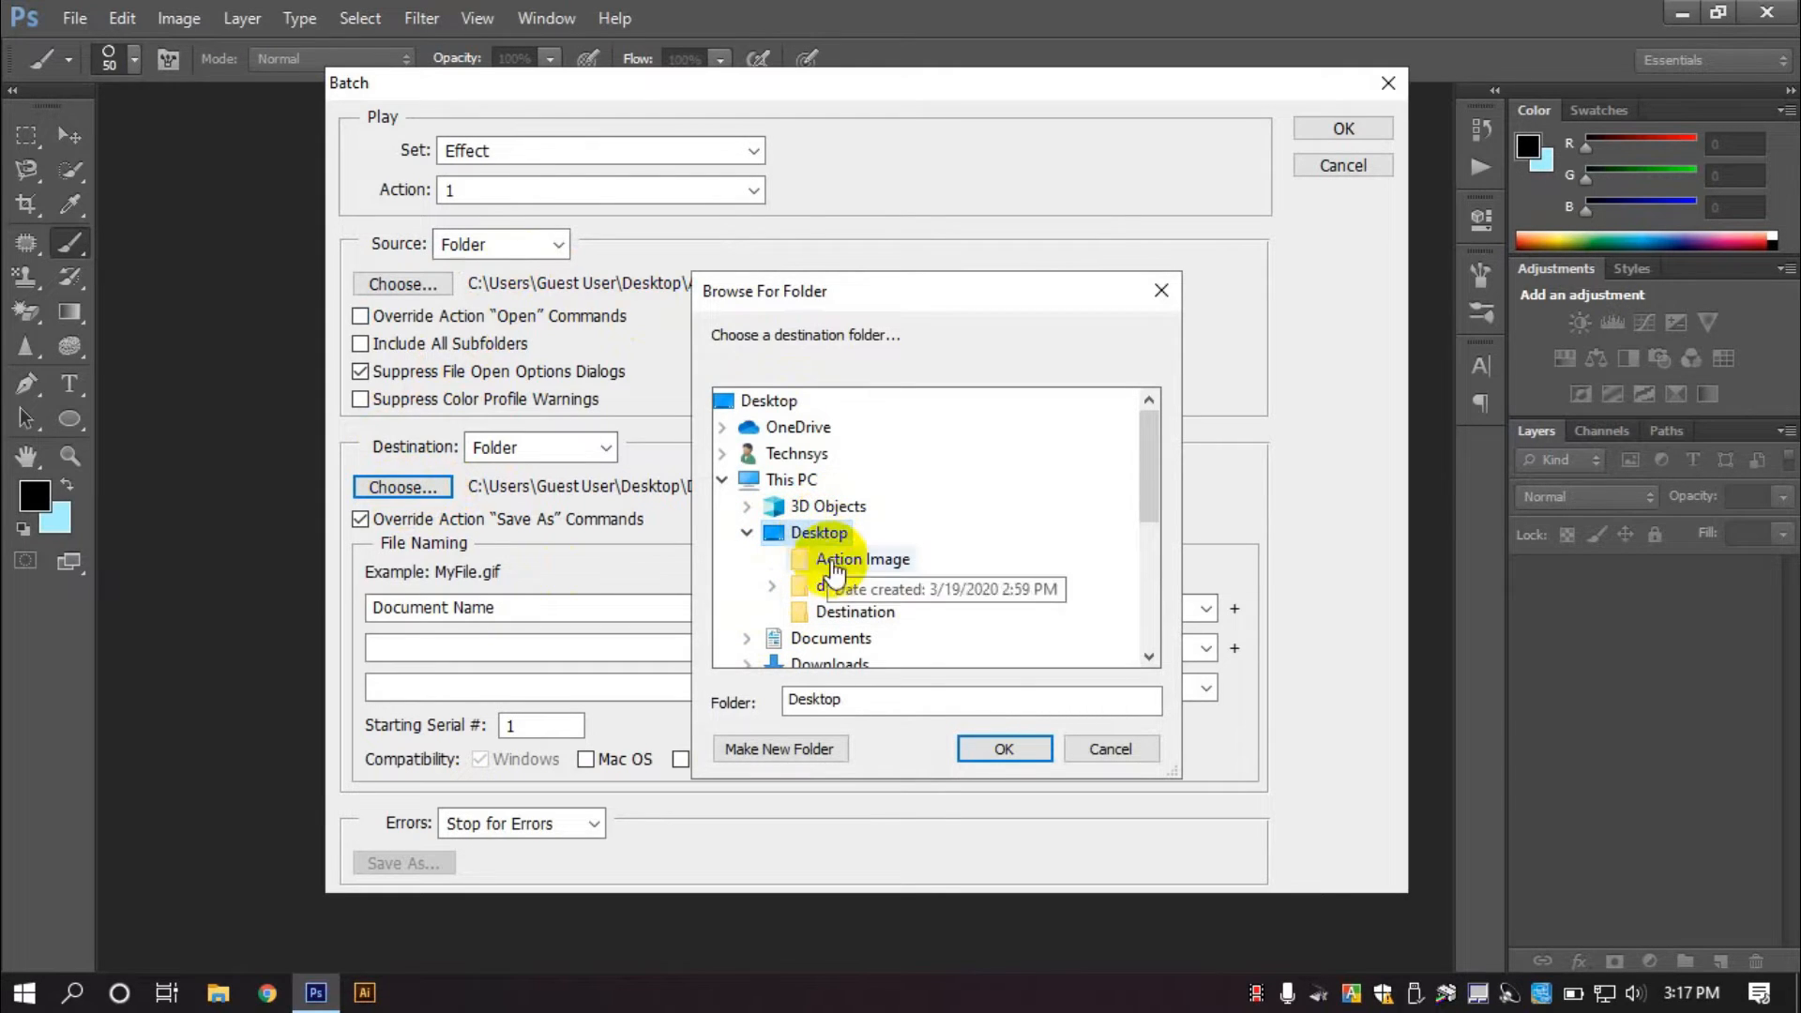
left_click(882, 619)
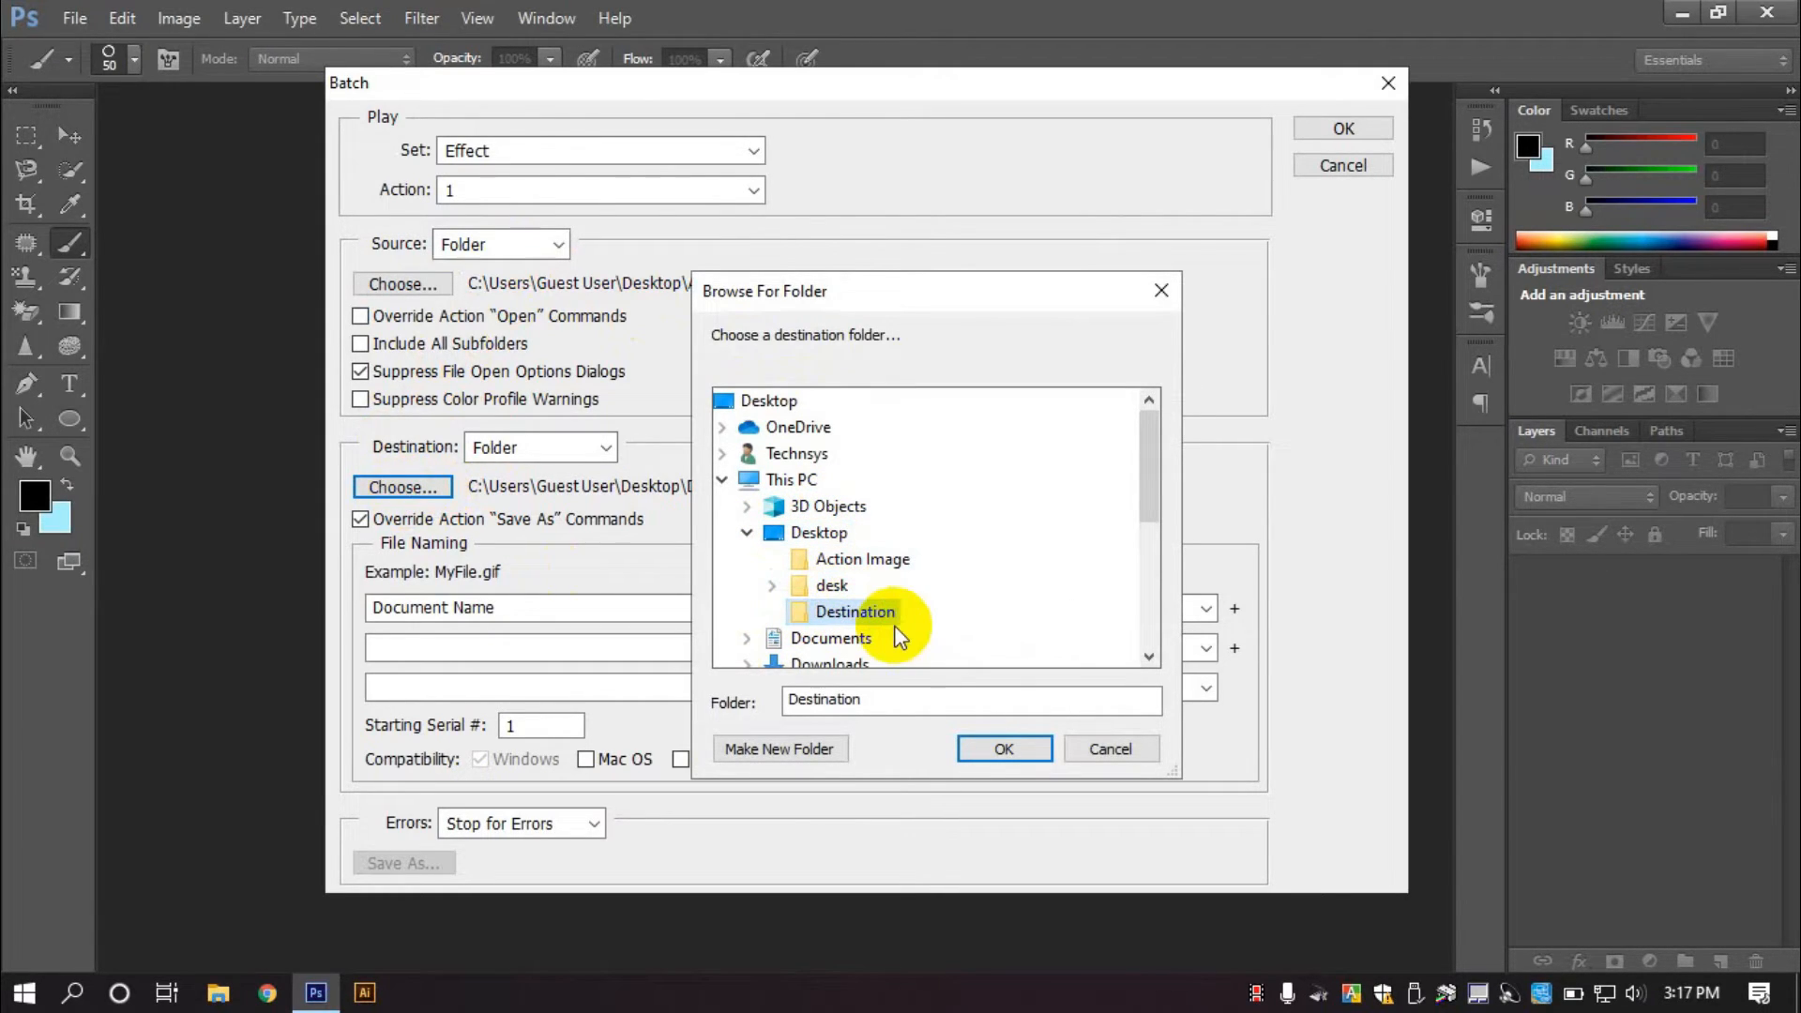
left_click(971, 740)
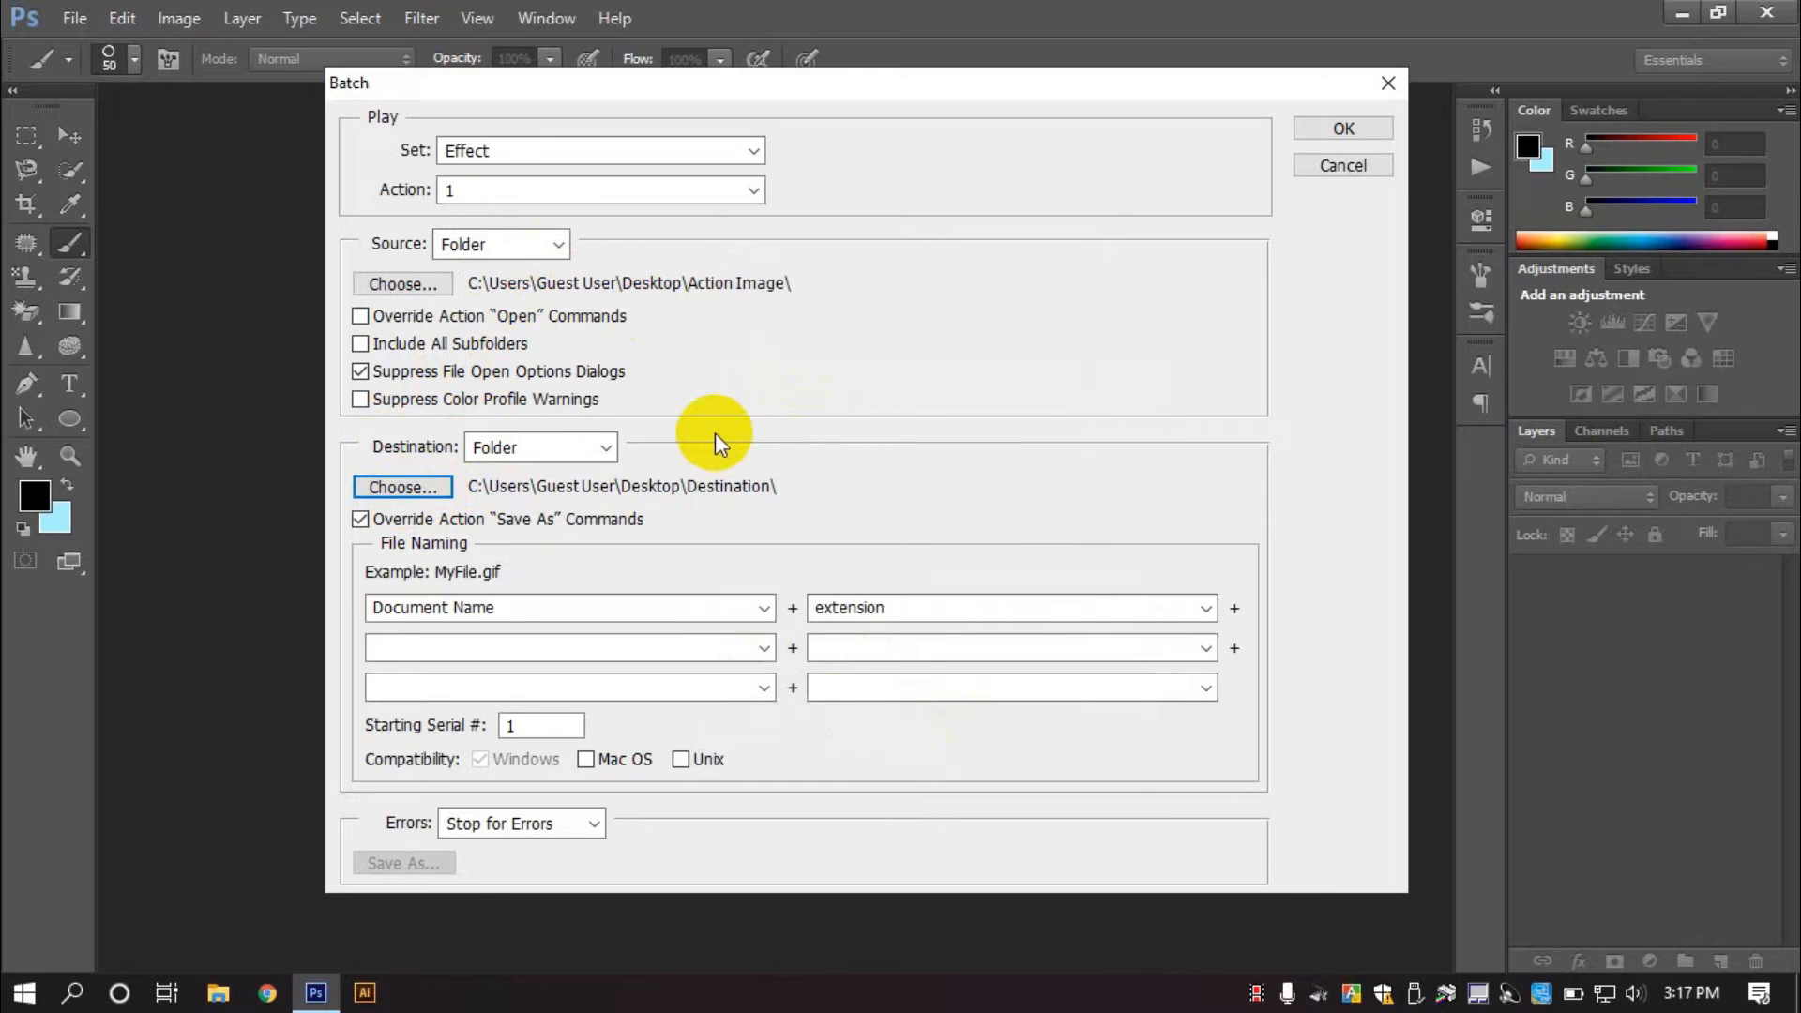
left_click_drag(933, 81, 888, 90)
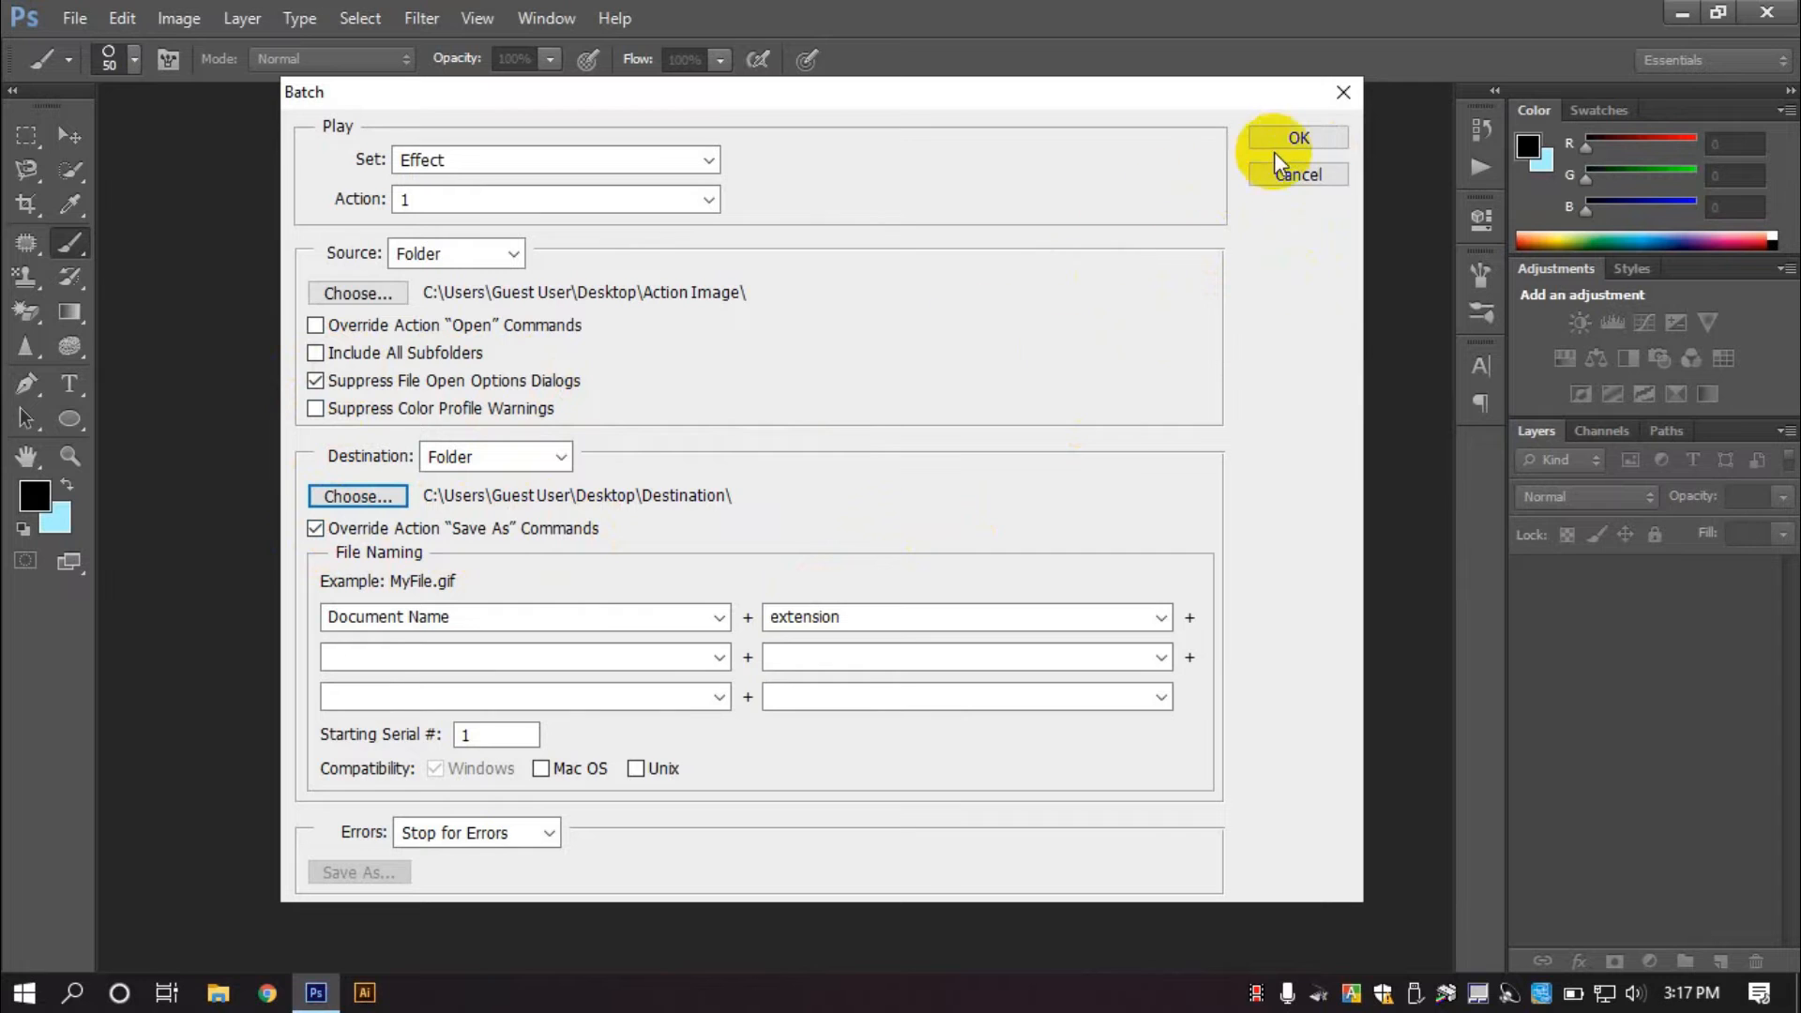
left_click(1295, 139)
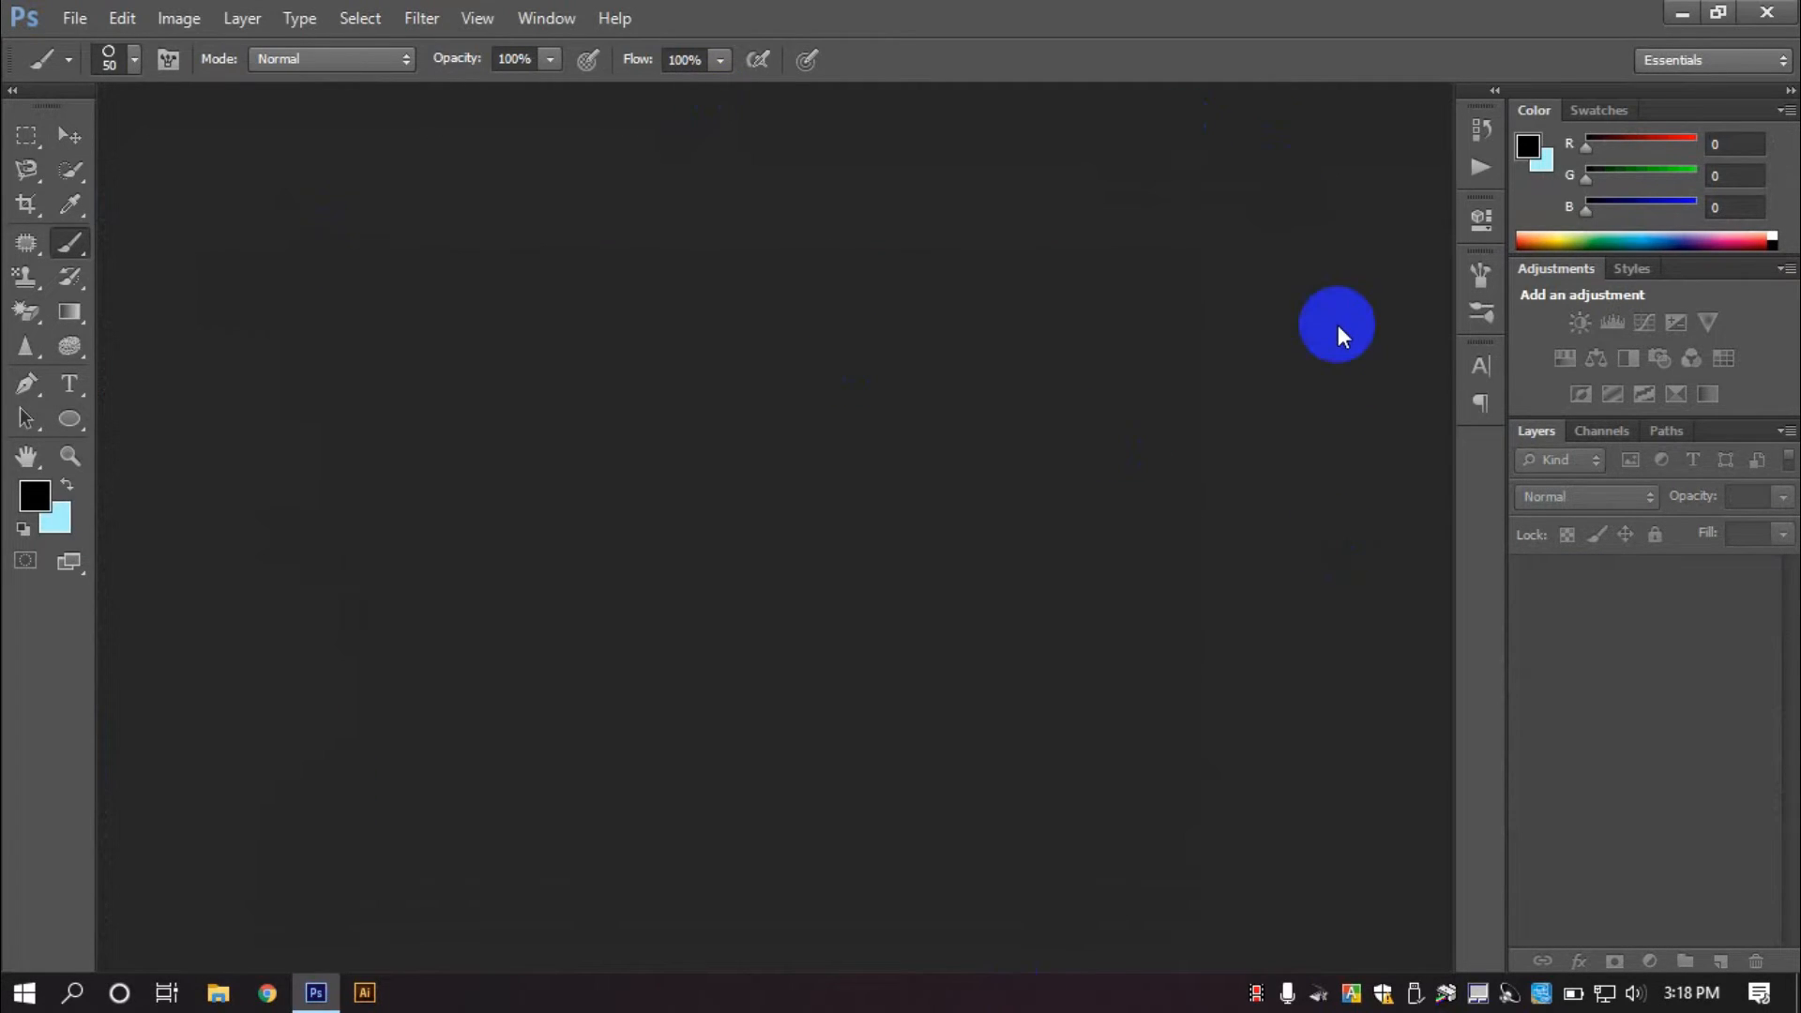
Open the Destination folder on the Desktop and check the JPG and PSD files saved by the batch.
left_click(1680, 11)
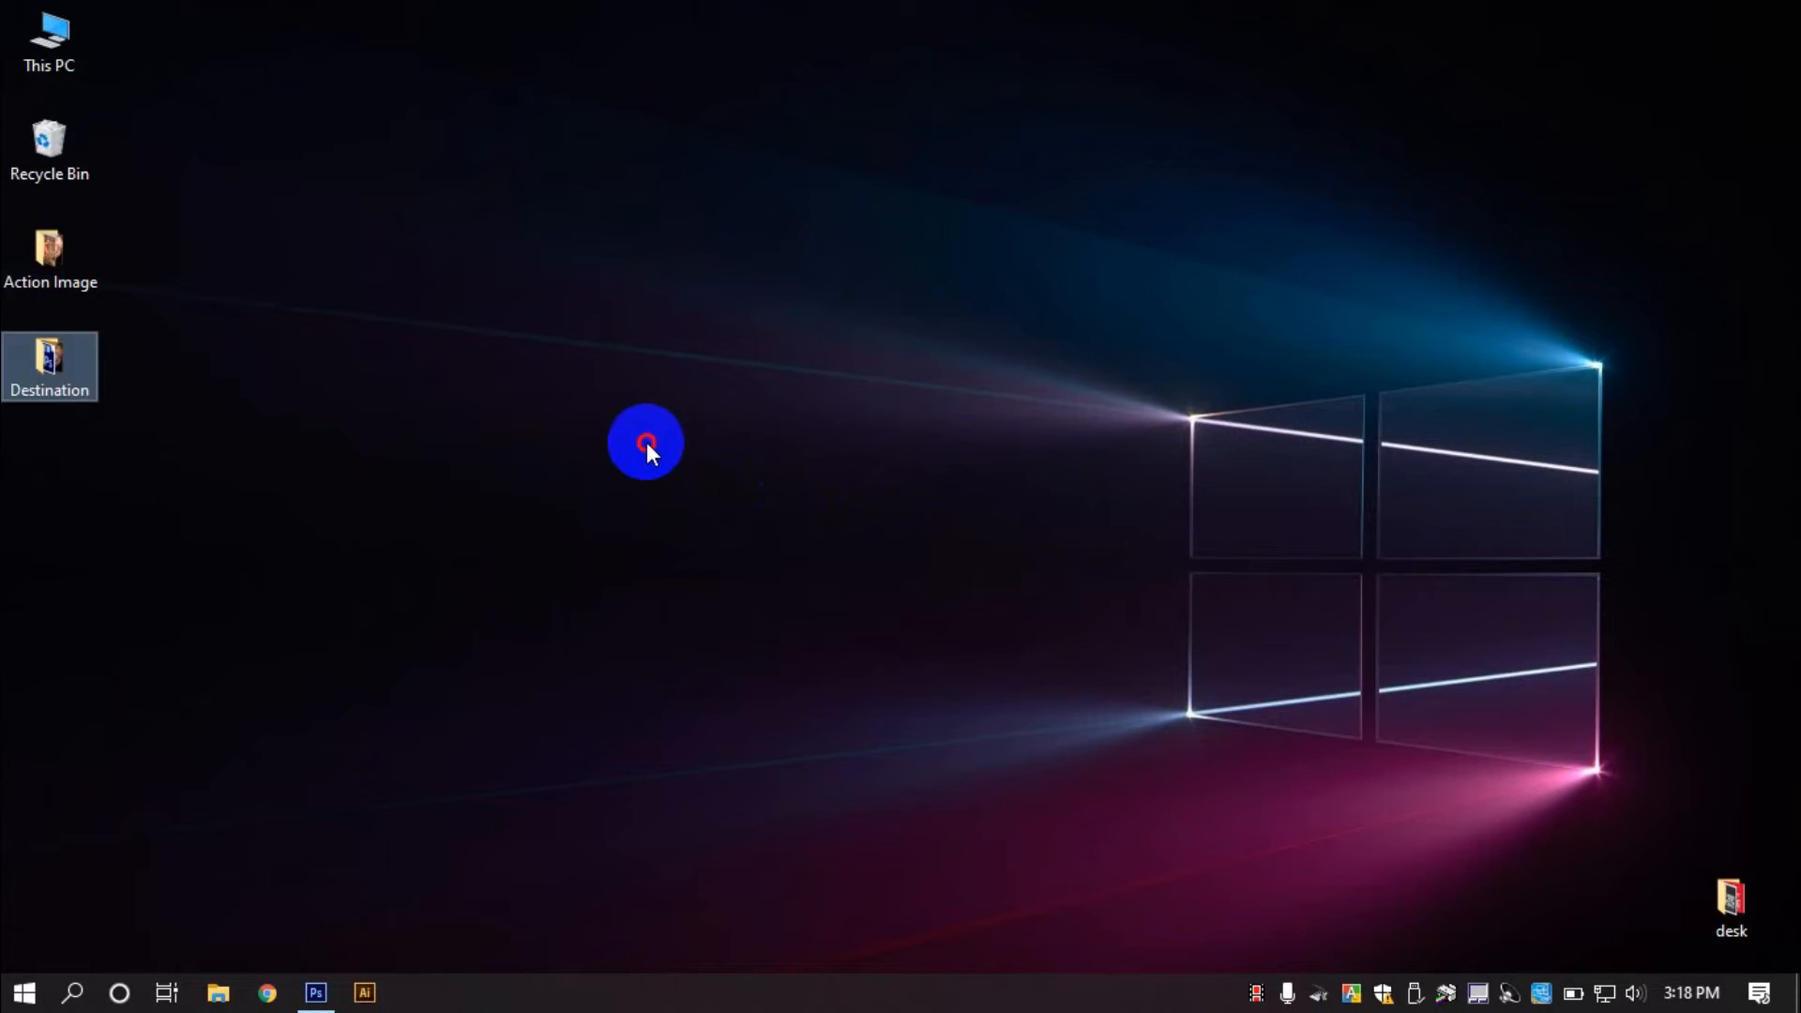
double_click(49, 359)
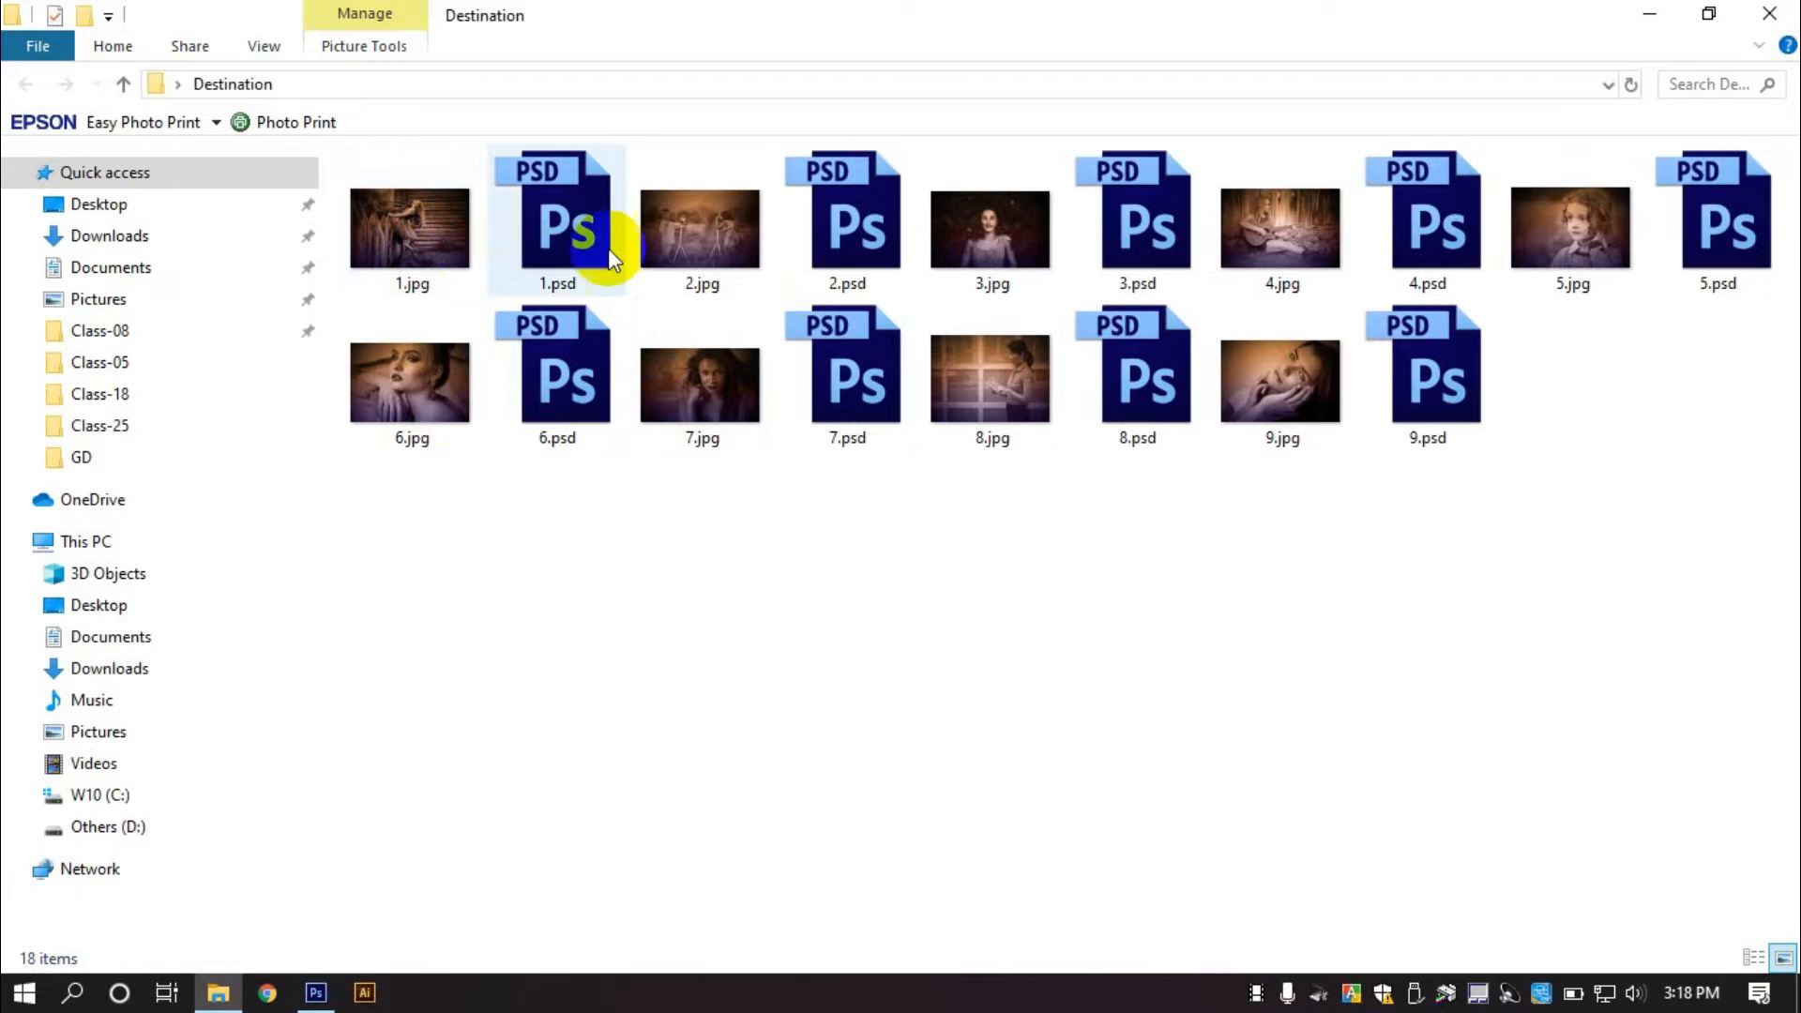
left_click(413, 246)
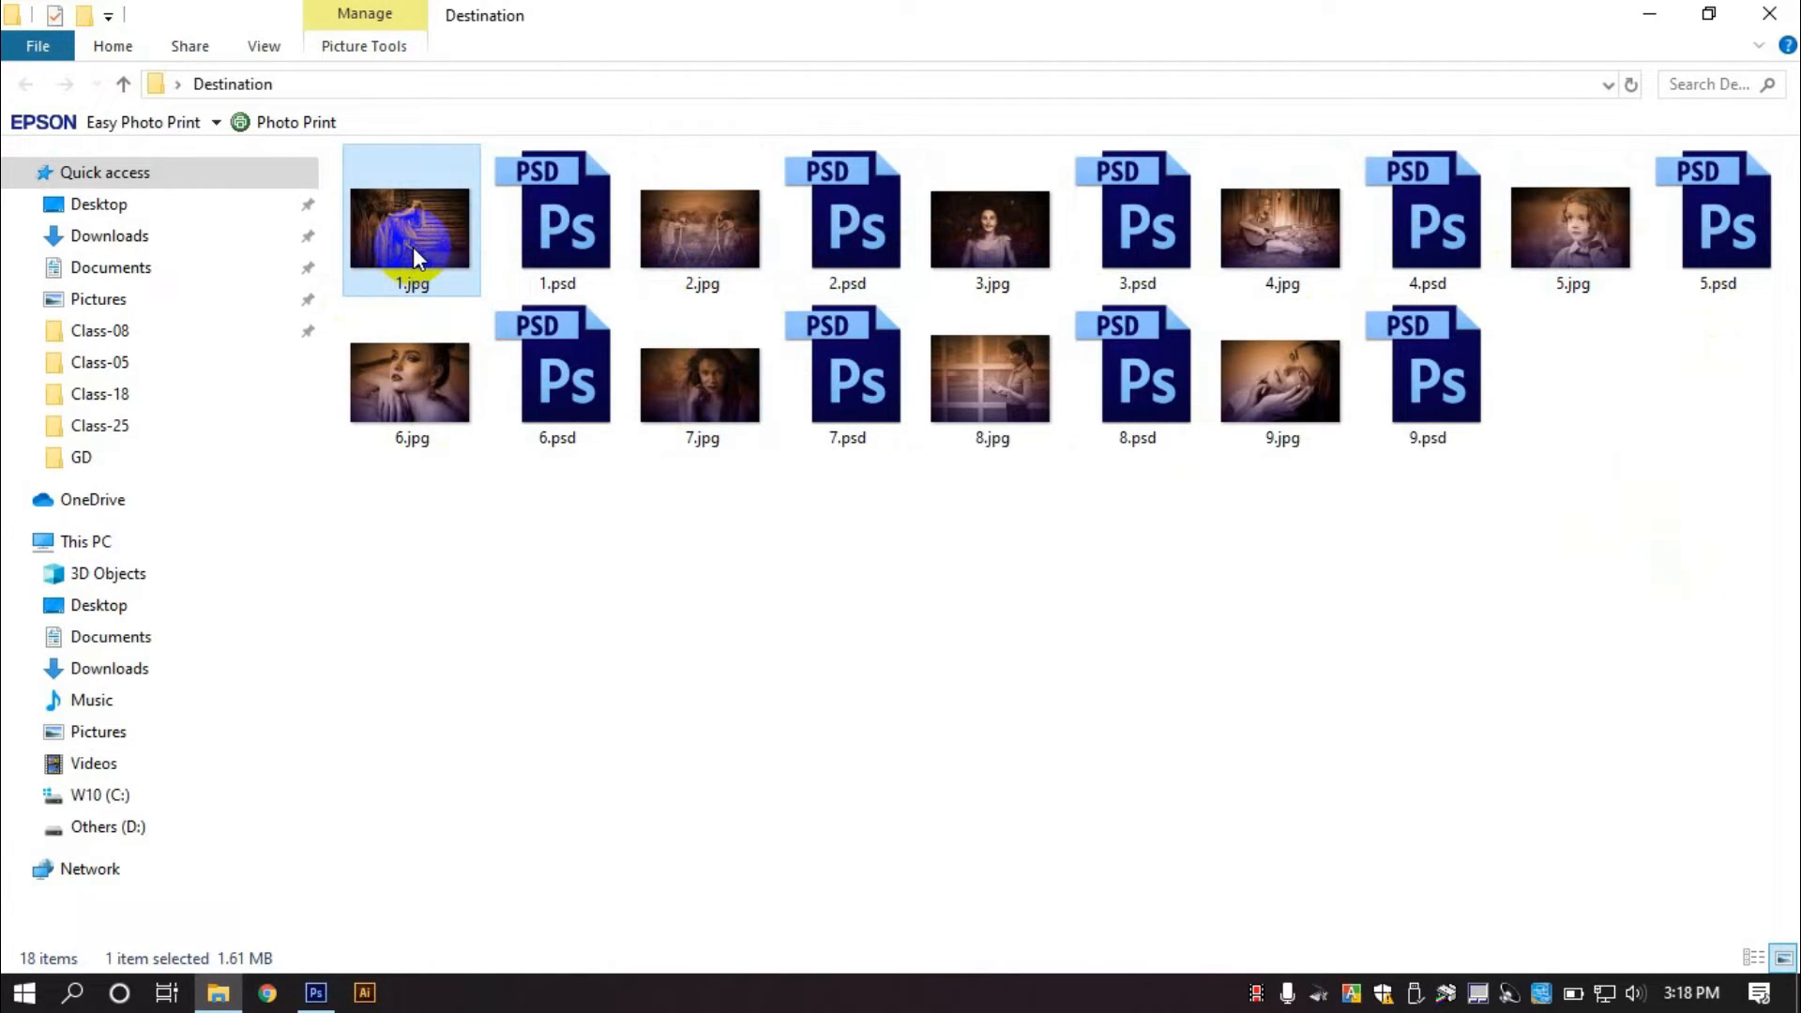
left_click(582, 240)
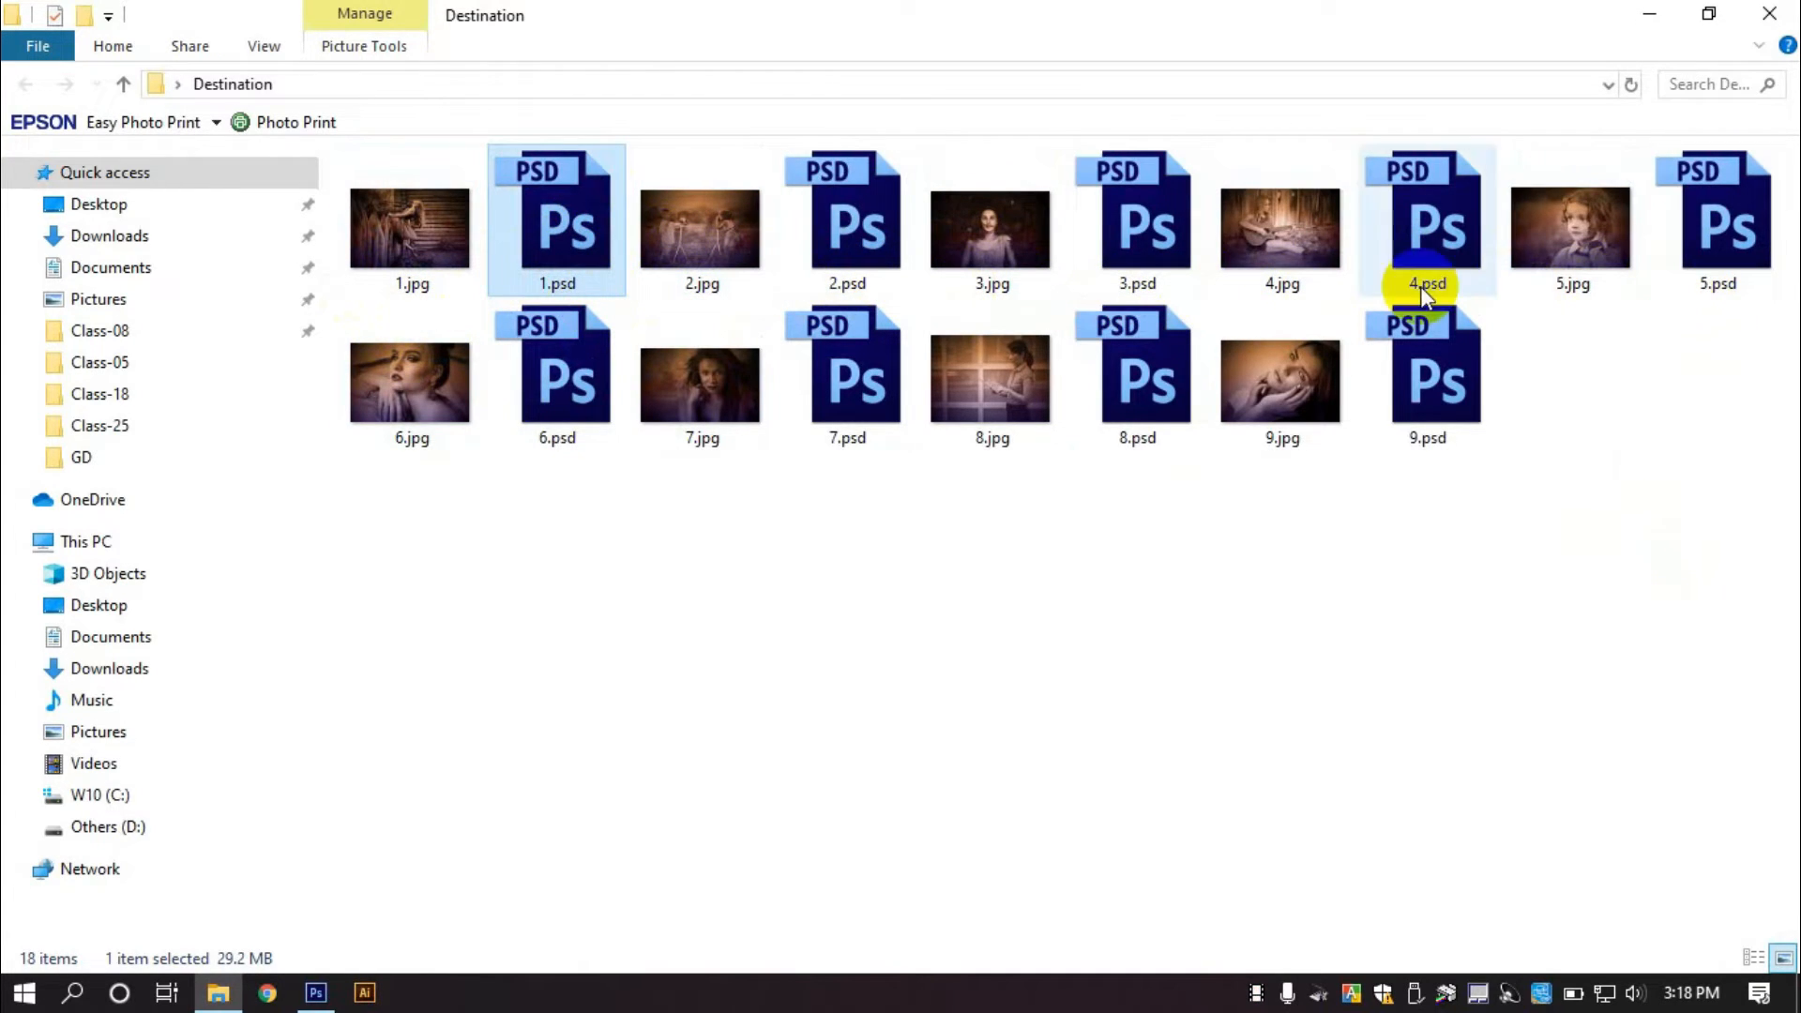
left_click(399, 553)
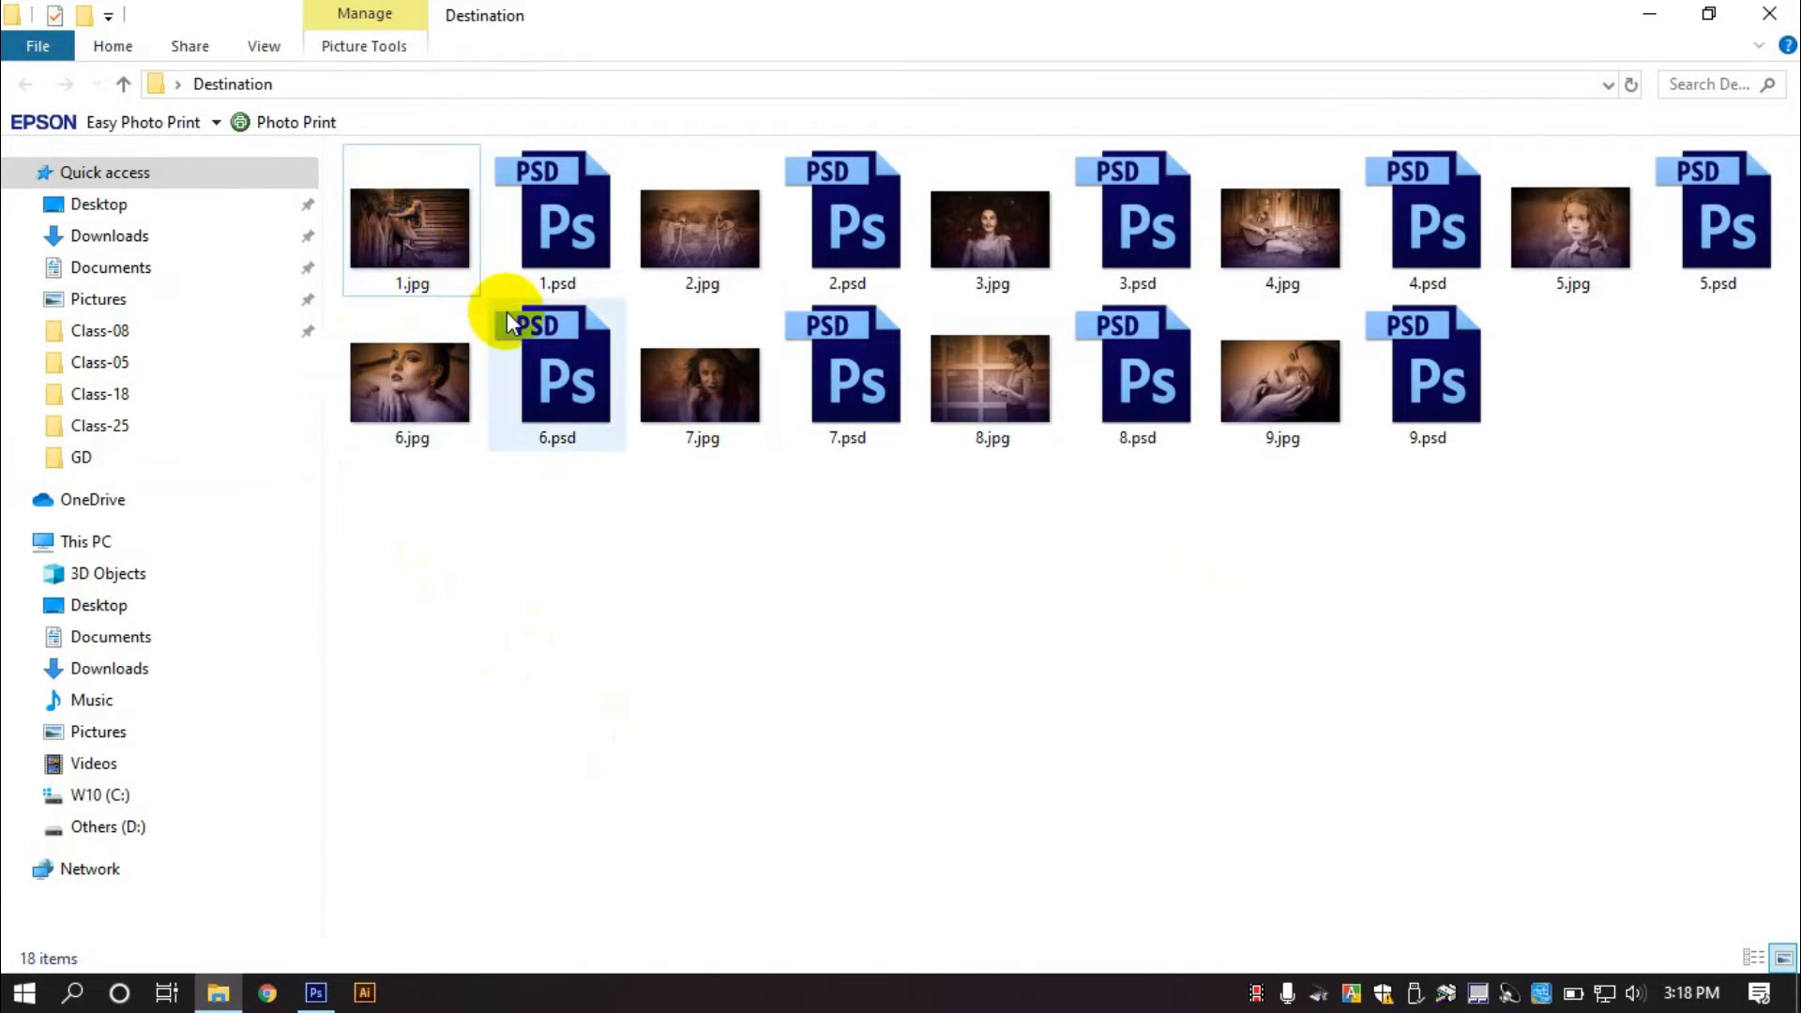
View the processed pictures from 1.jpg through 9.jpg in the Photos viewer and close it.
double_click(405, 235)
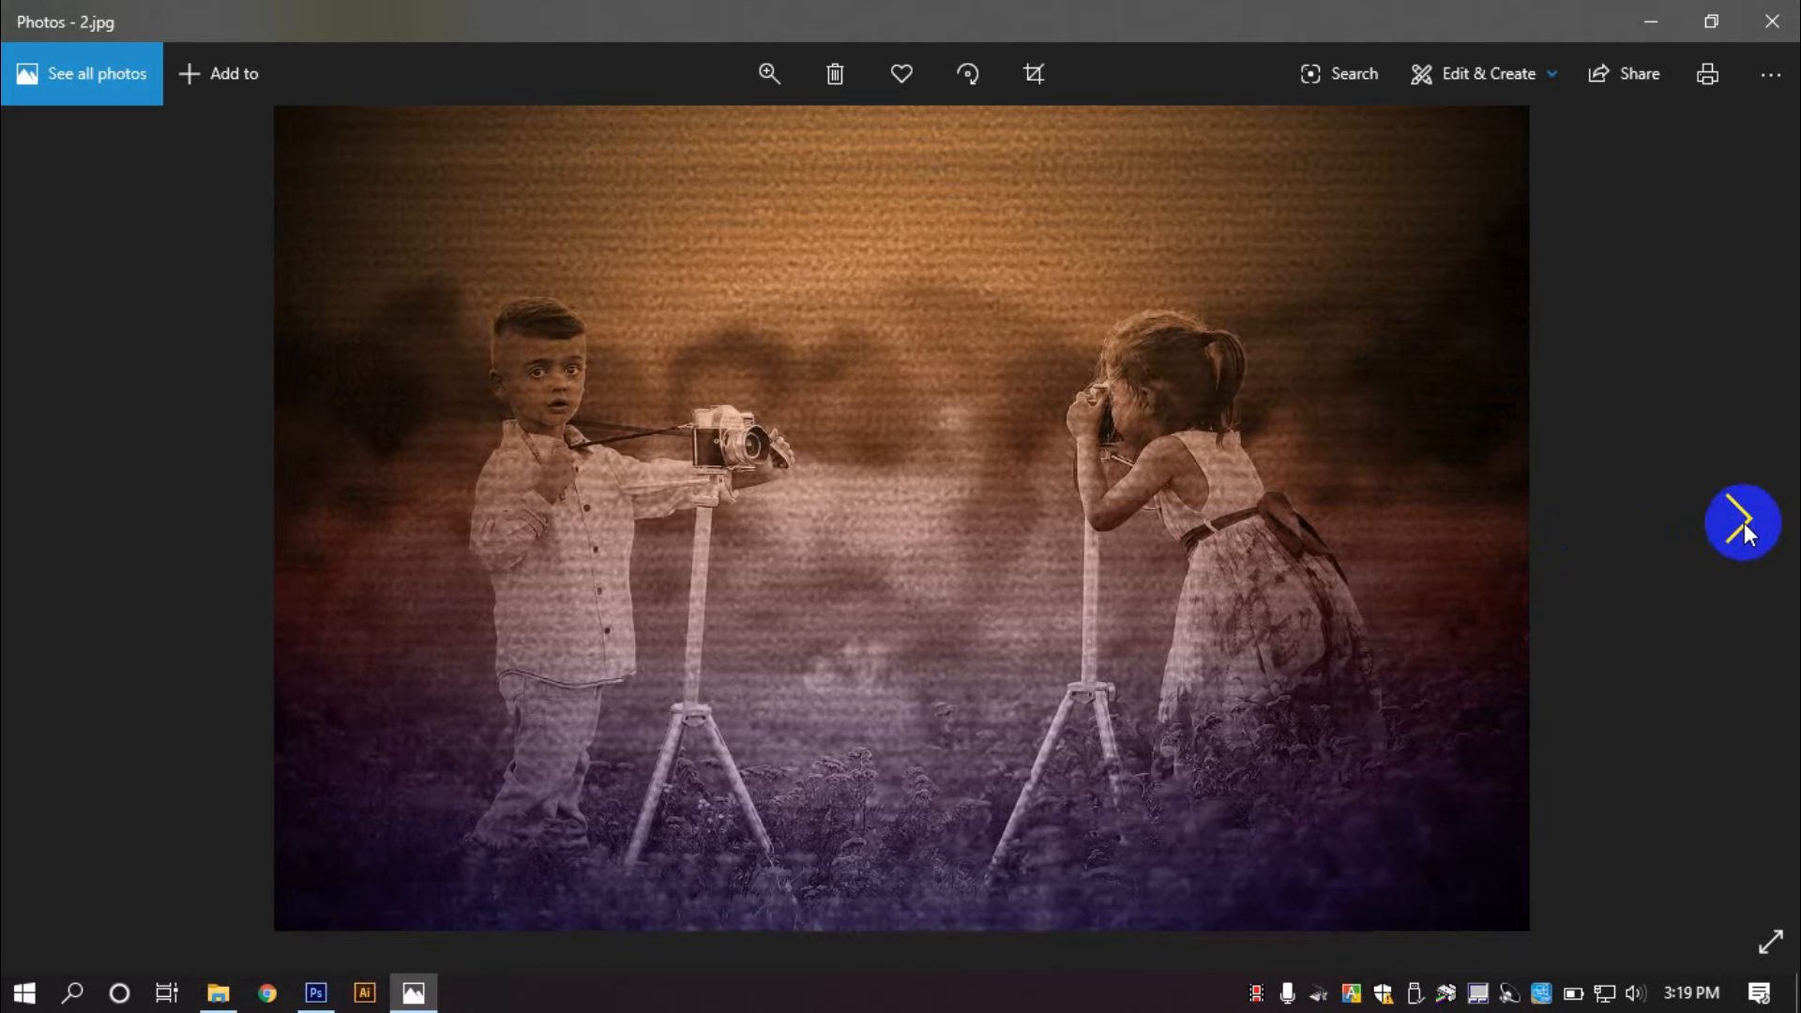
left_click(1740, 526)
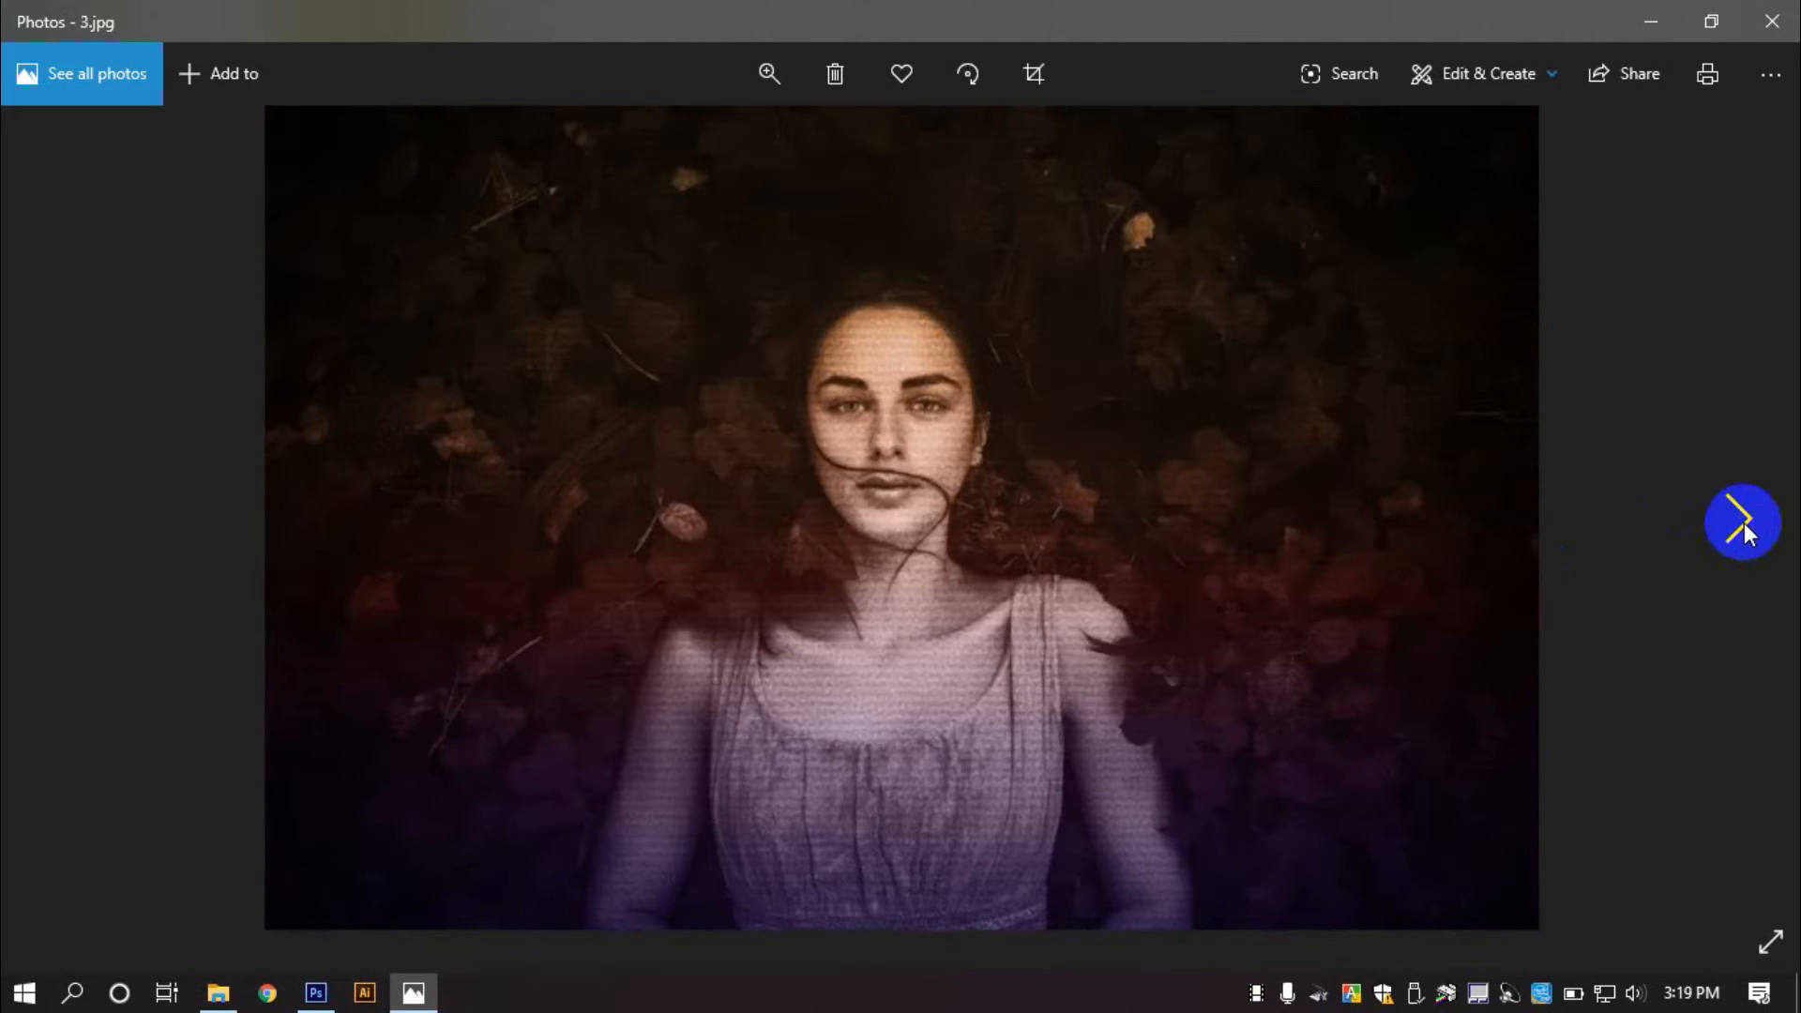
left_click(1742, 525)
left_click(1742, 525)
left_click(1741, 525)
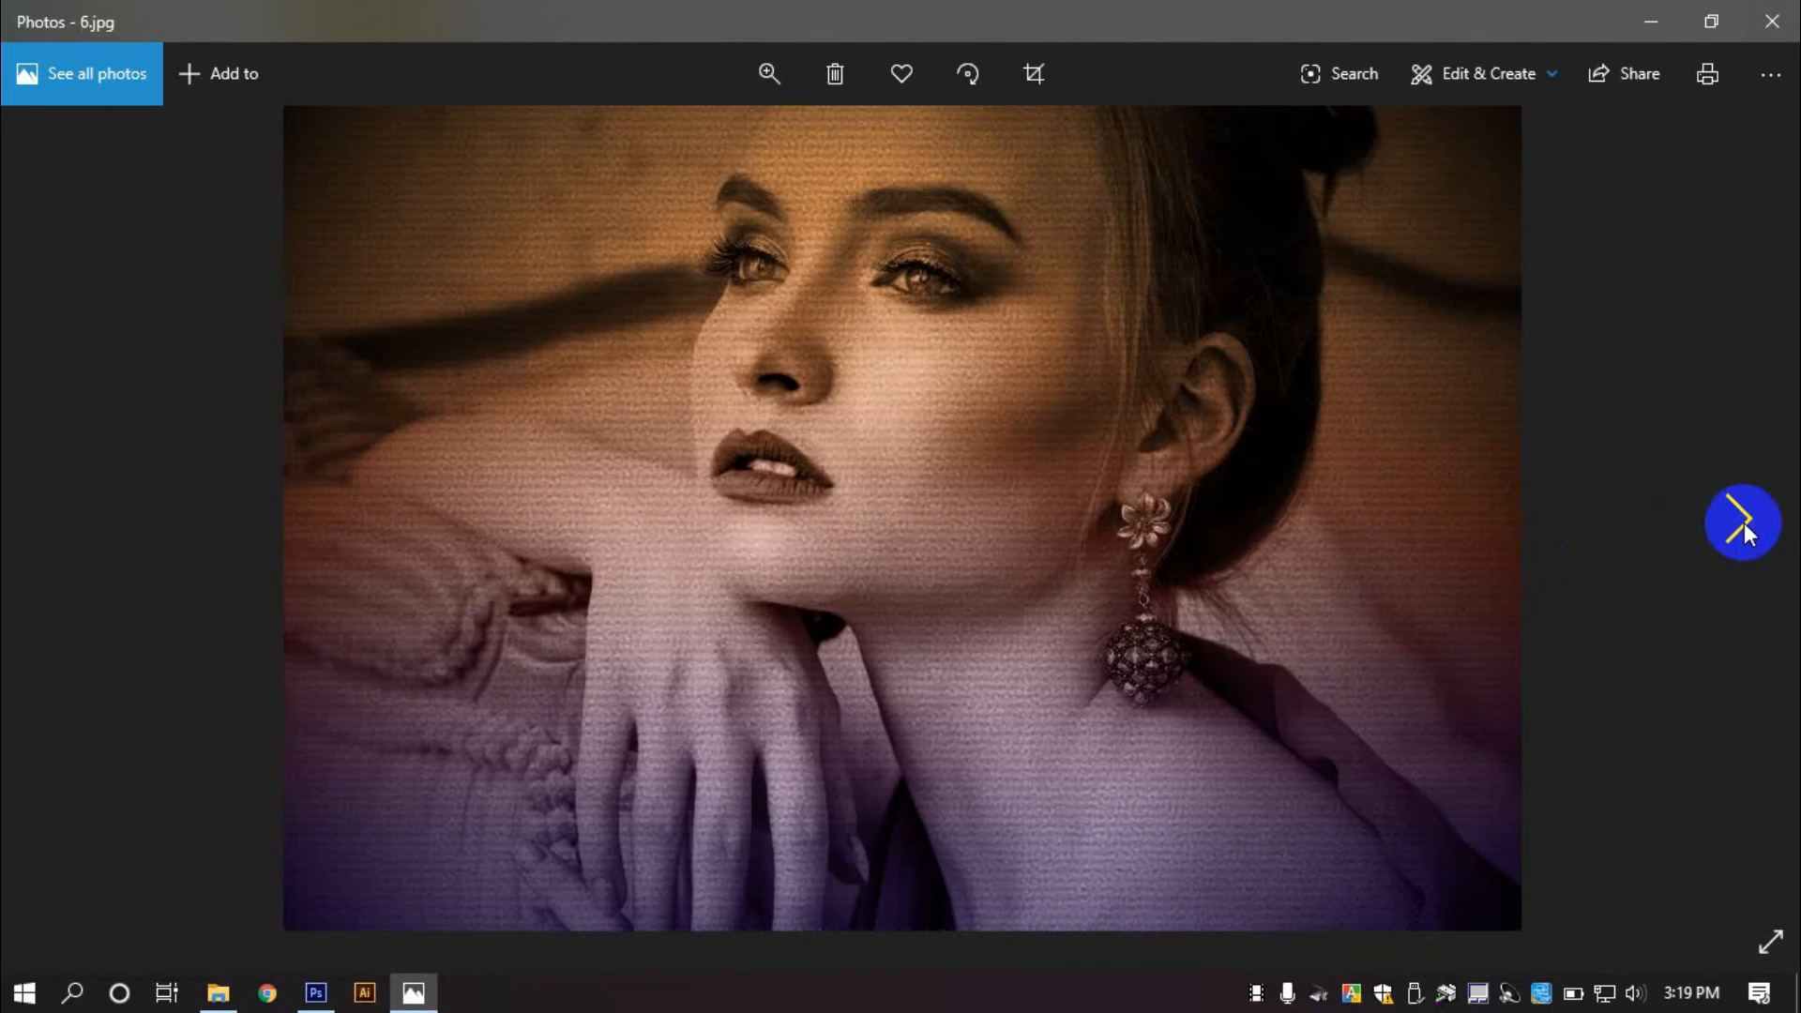
left_click(1741, 525)
left_click(1741, 525)
left_click(1742, 525)
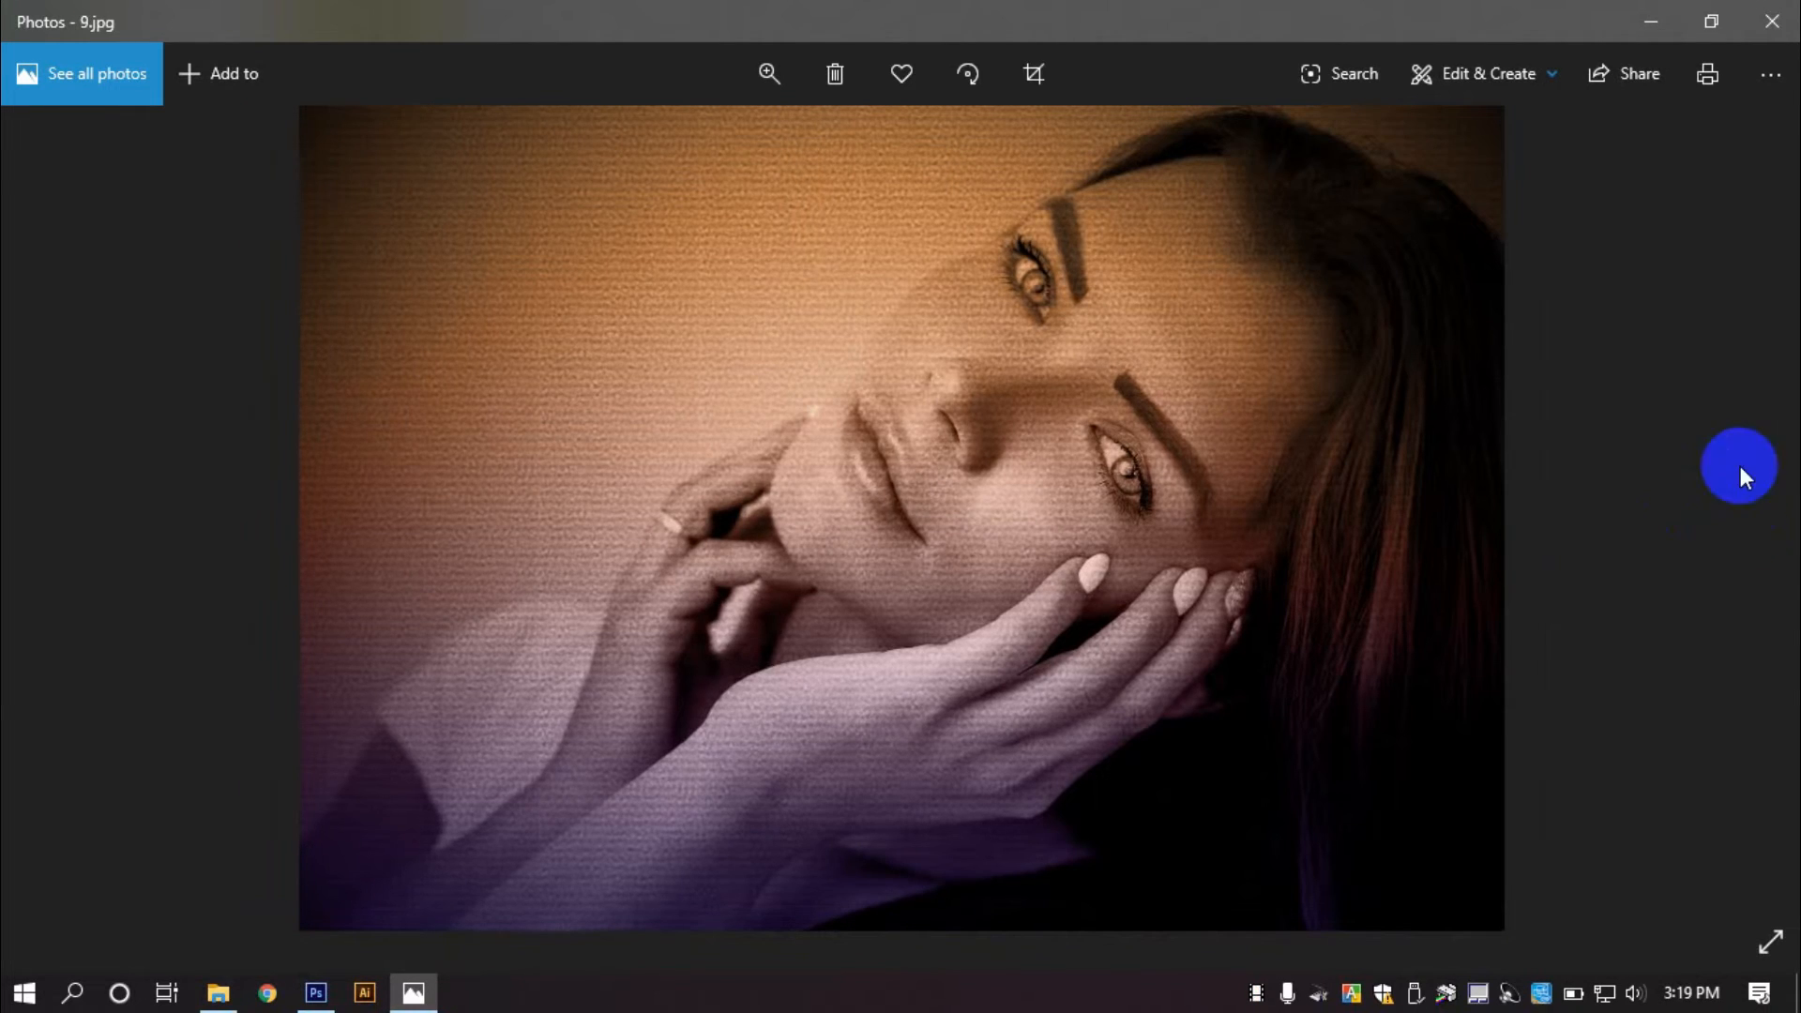
left_click(1769, 21)
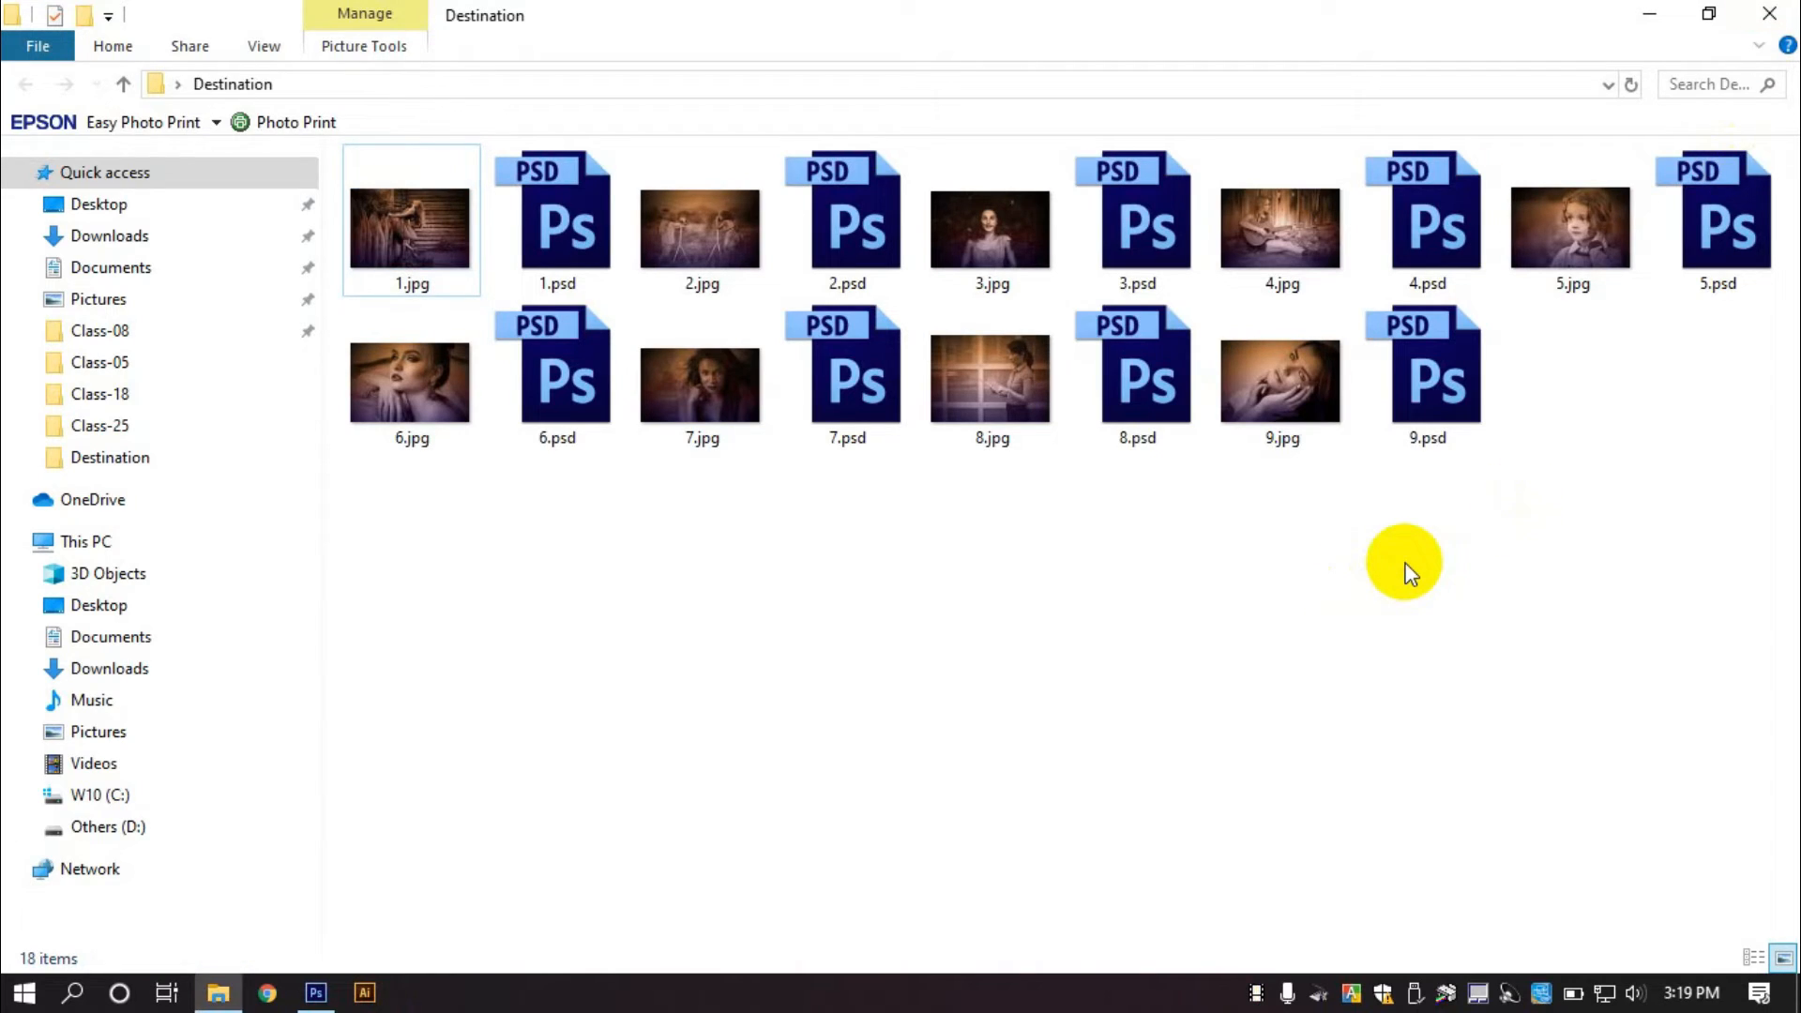
Switch back to Photoshop, show the recorded actions, and collapse the Effect set.
left_click(1649, 15)
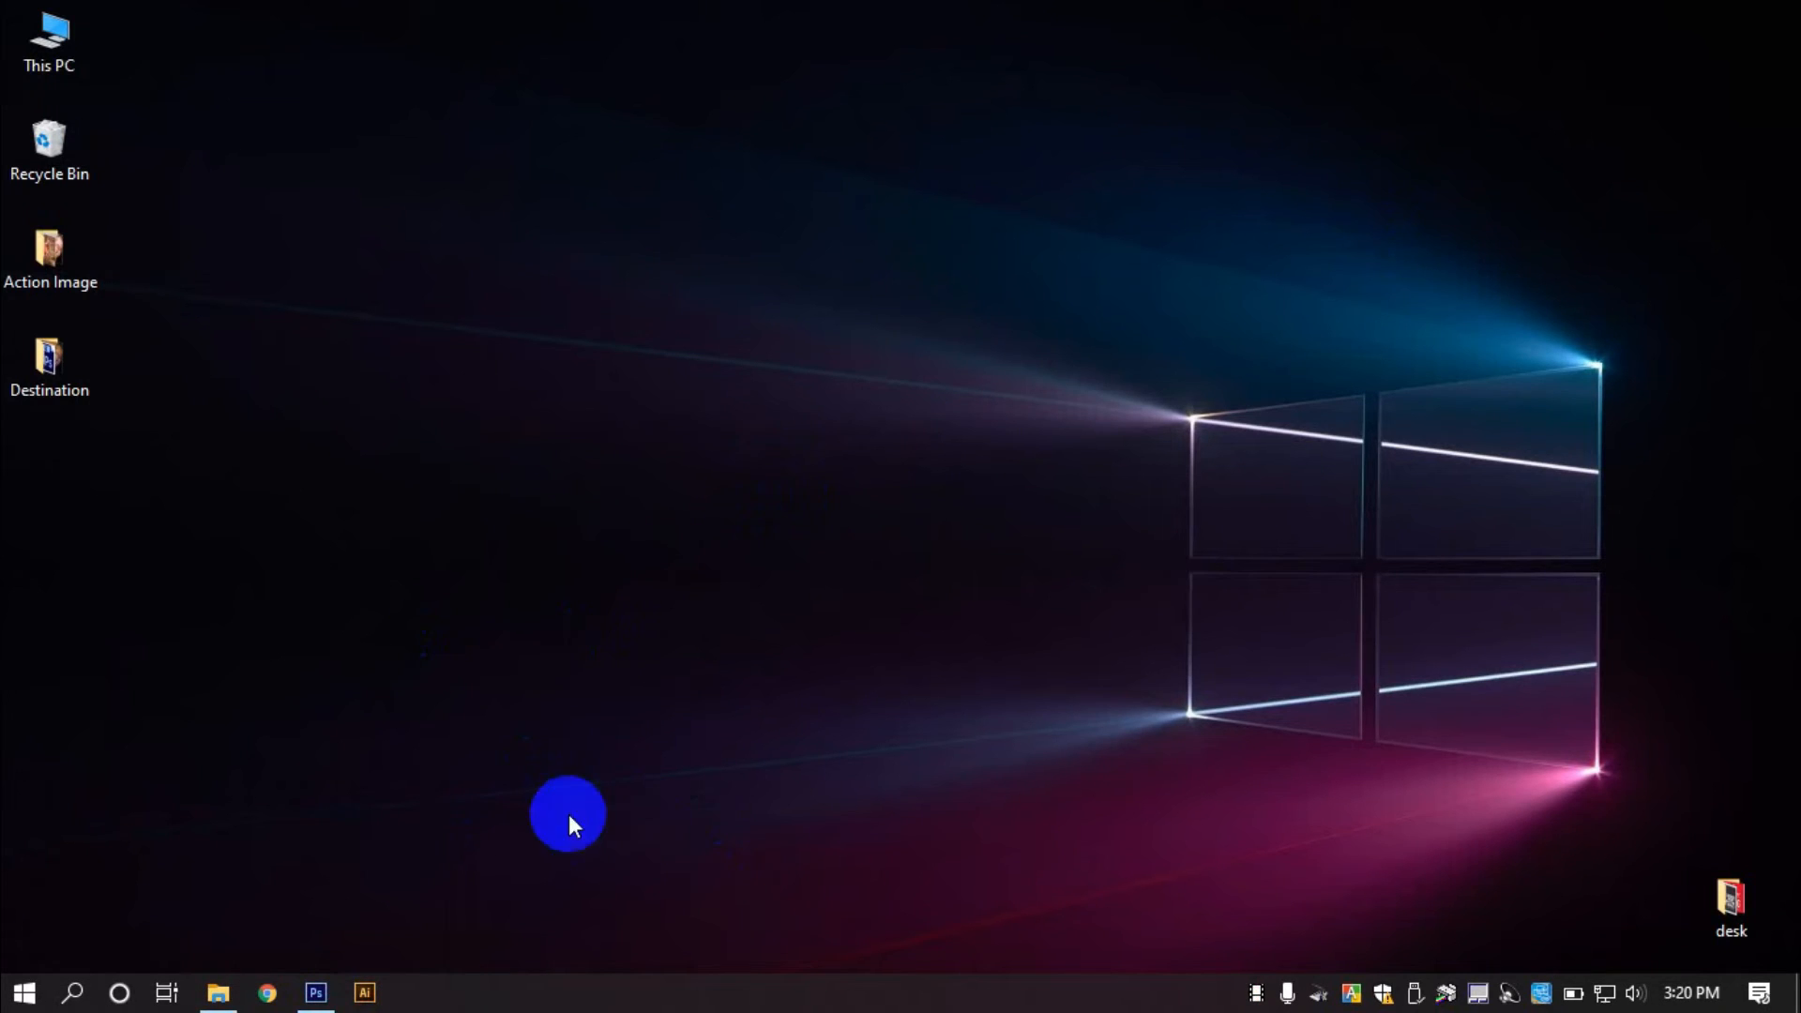
left_click(315, 991)
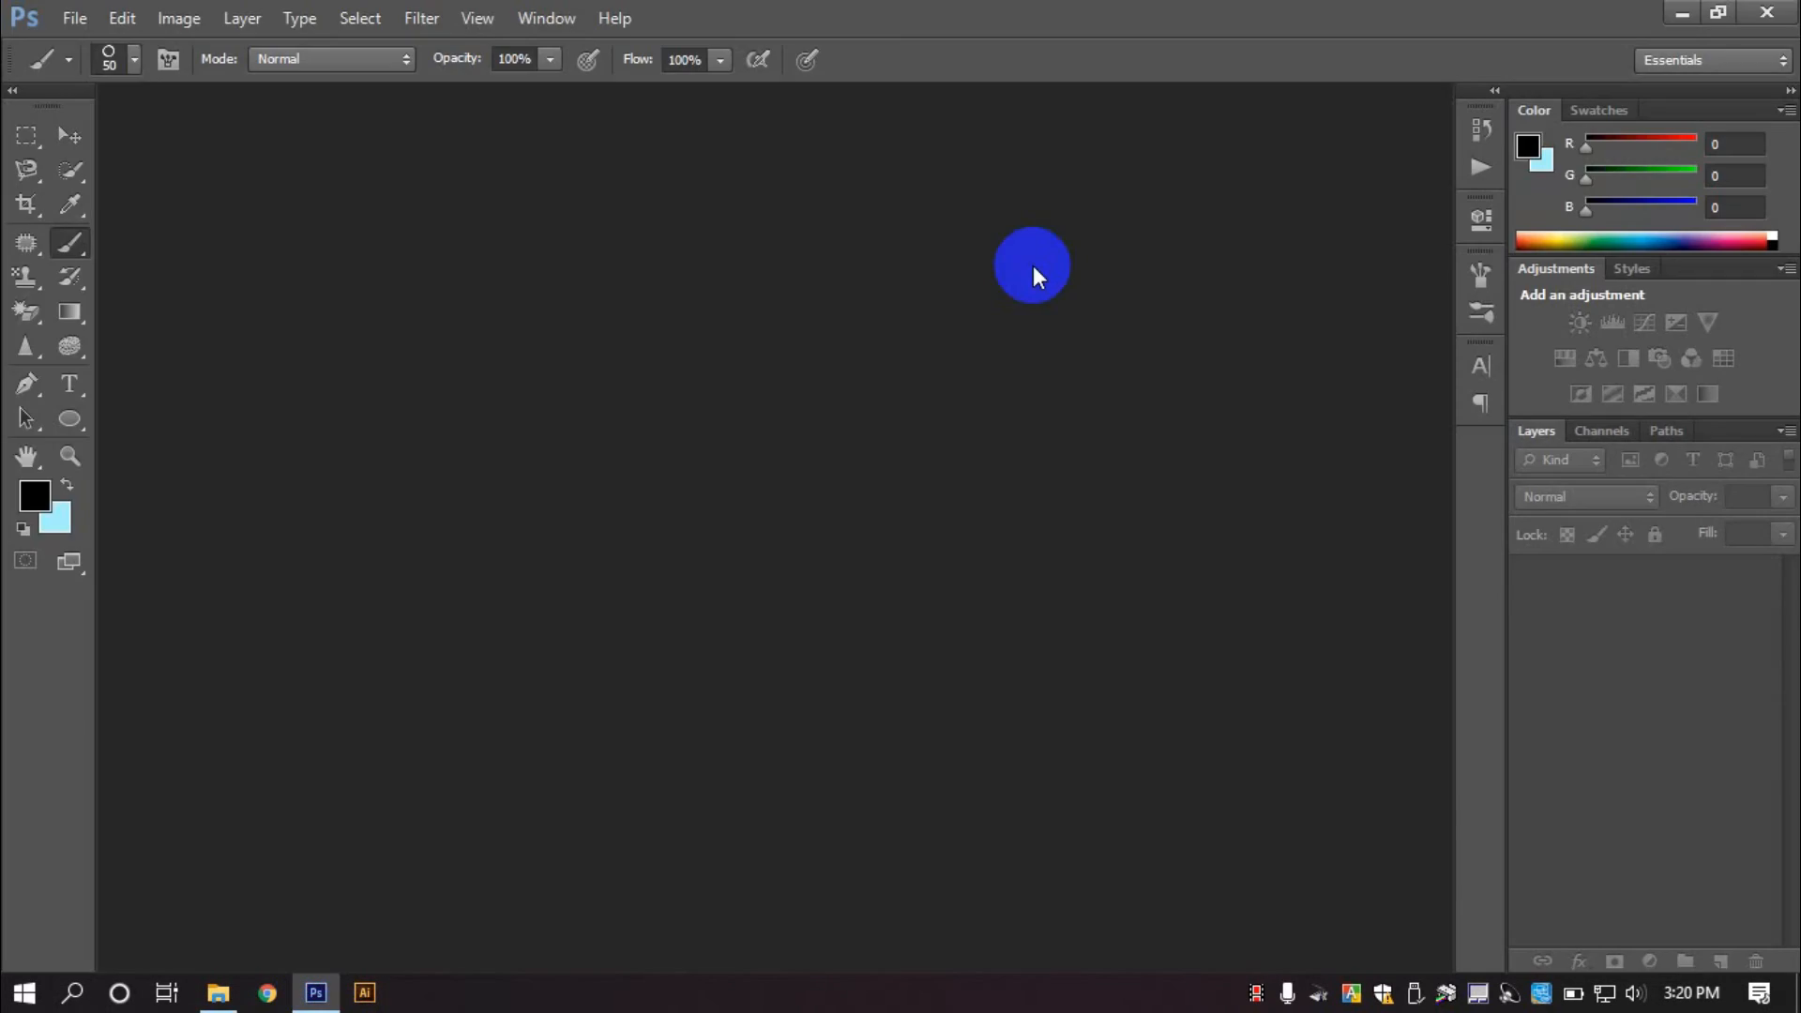
left_click(1480, 164)
left_click(1269, 194)
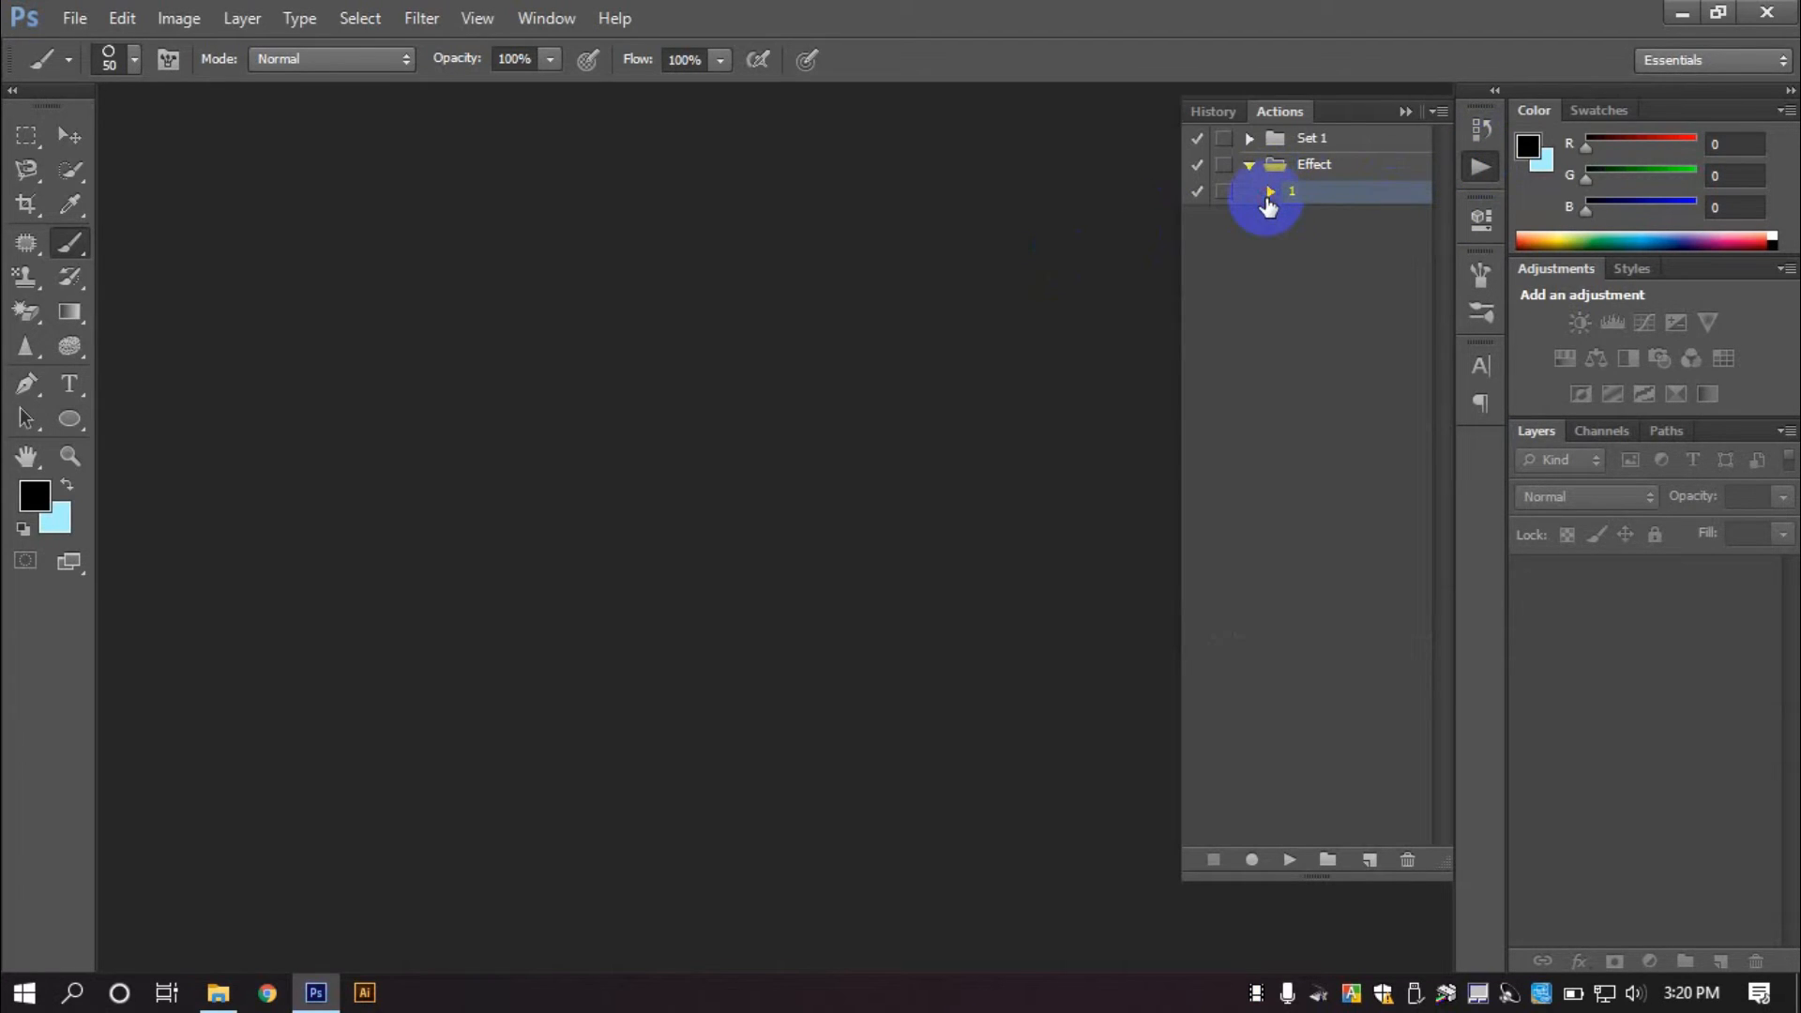
left_click(1249, 164)
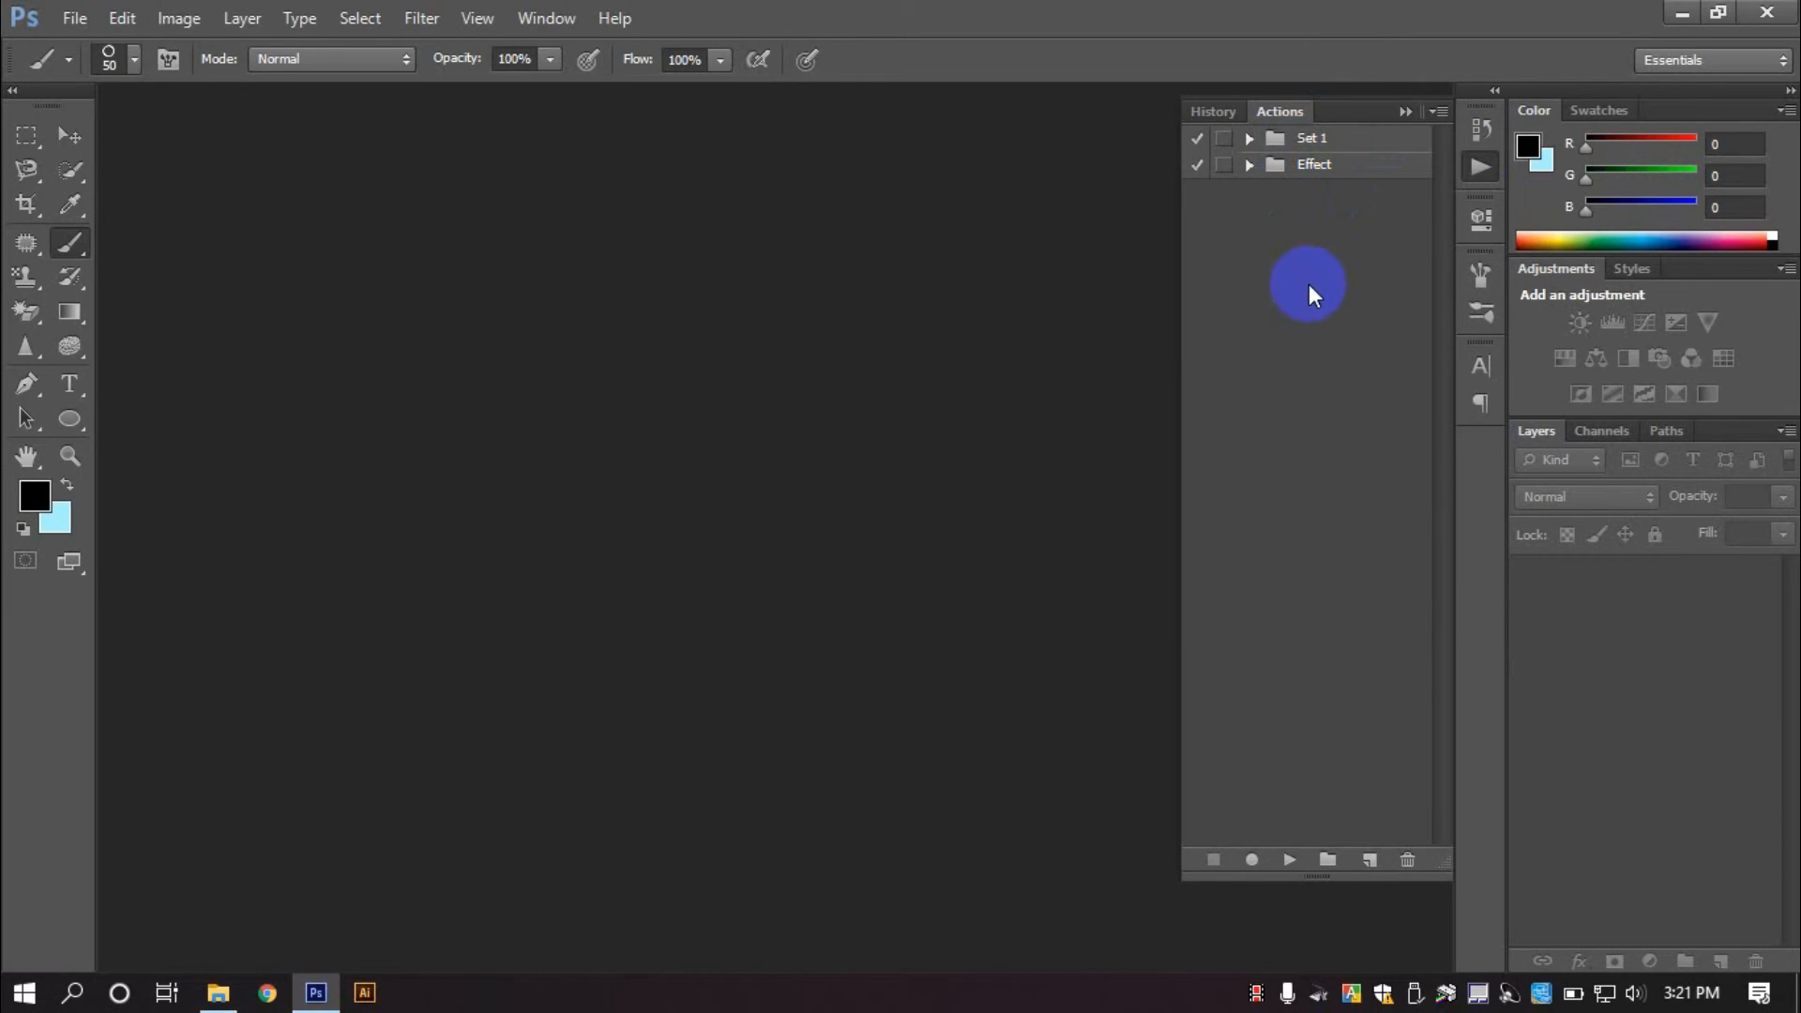
Save the Effect action set to the Desktop as Image Effect.atn.
left_click(1313, 166)
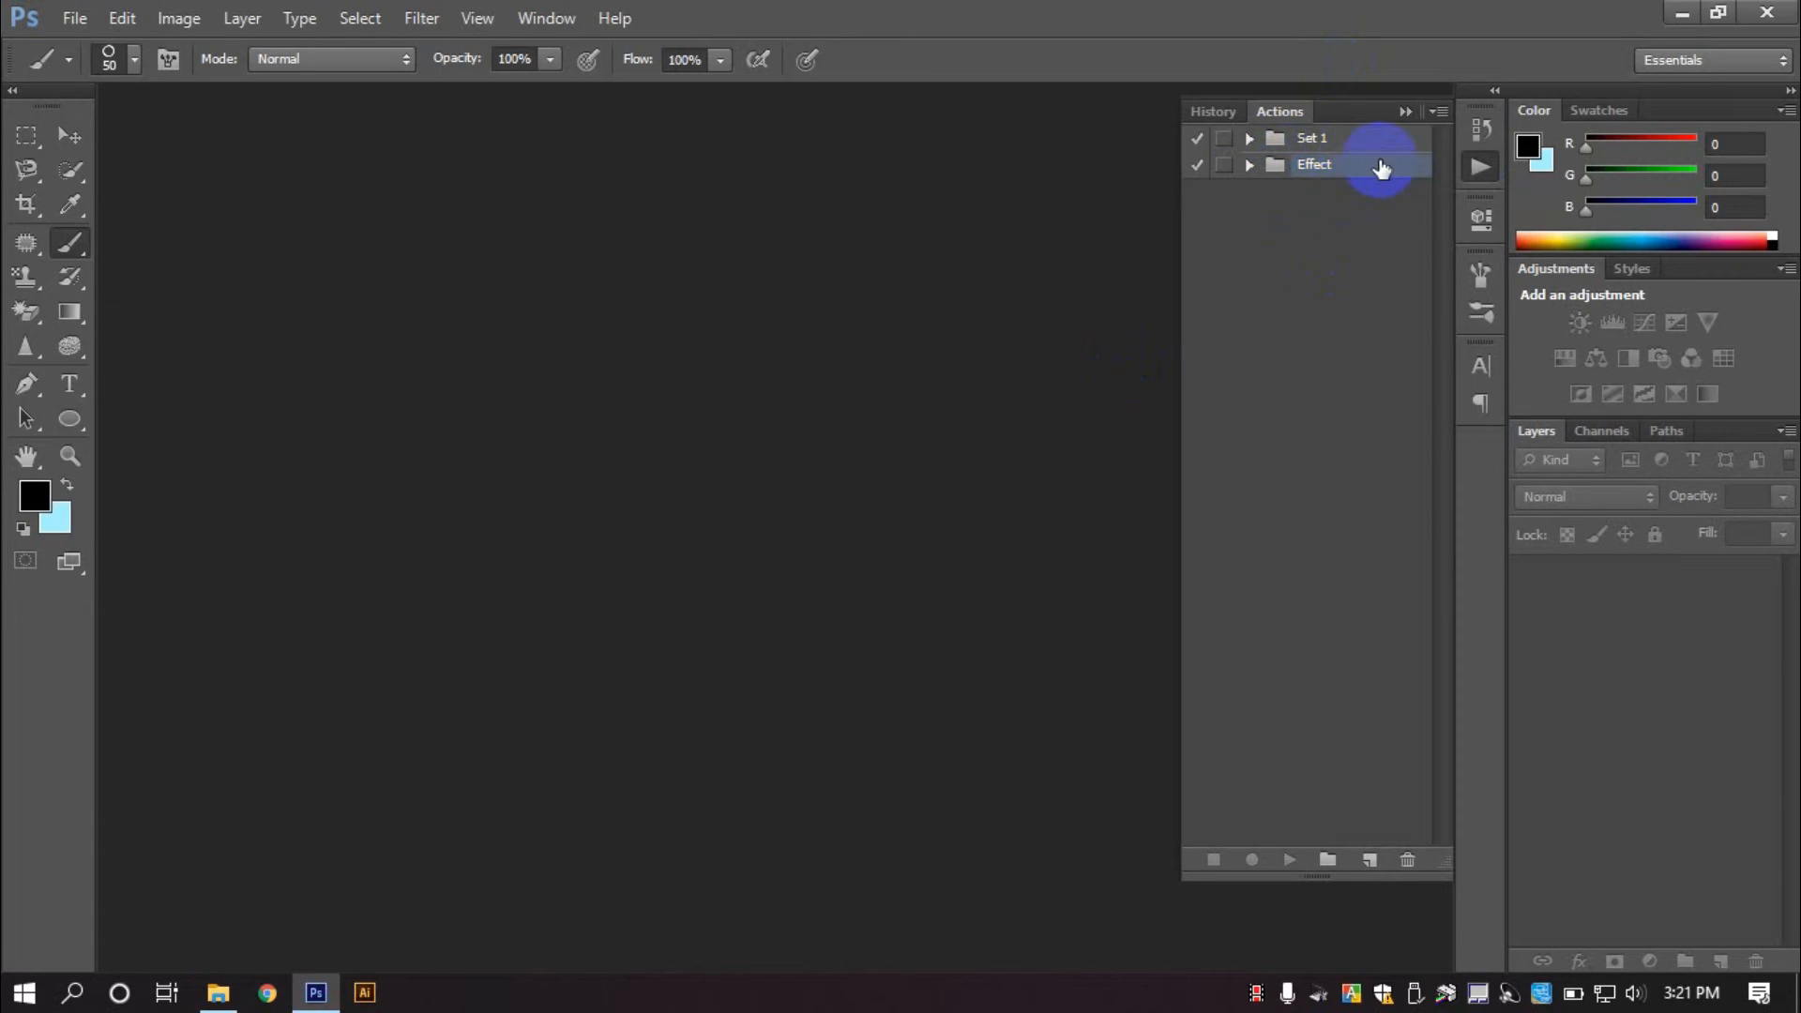
left_click(1440, 112)
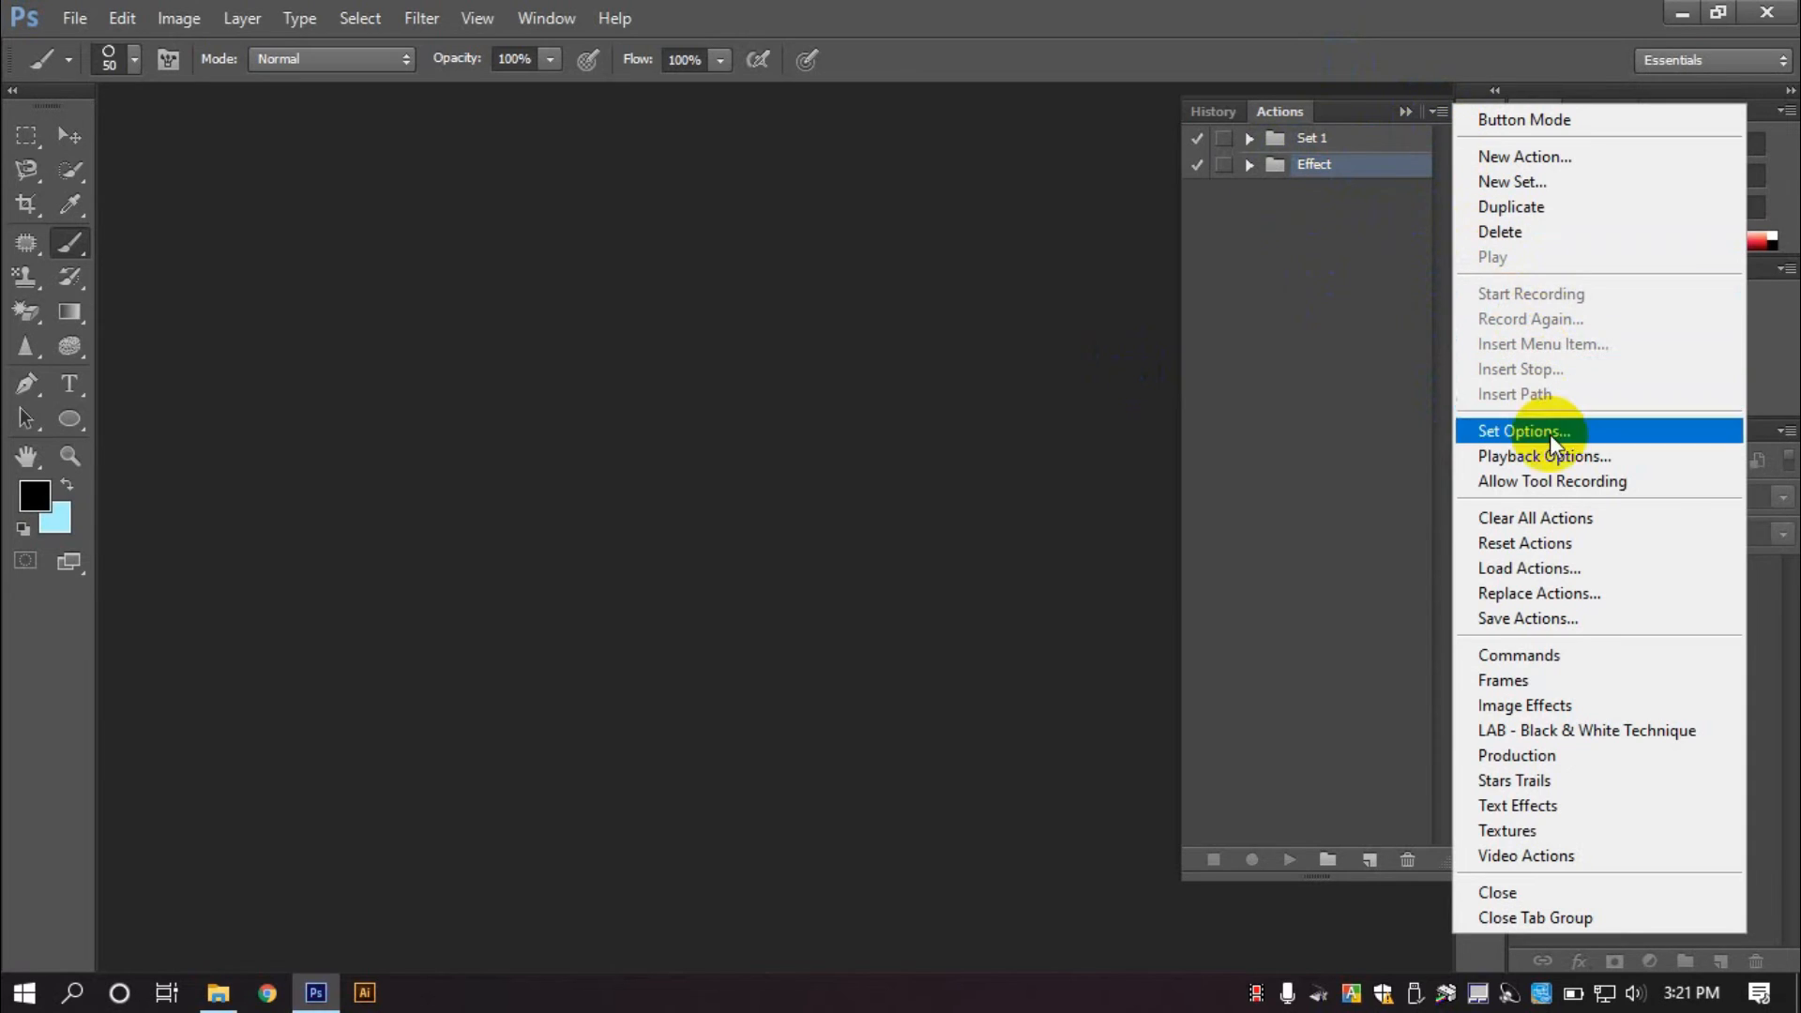
left_click(1535, 619)
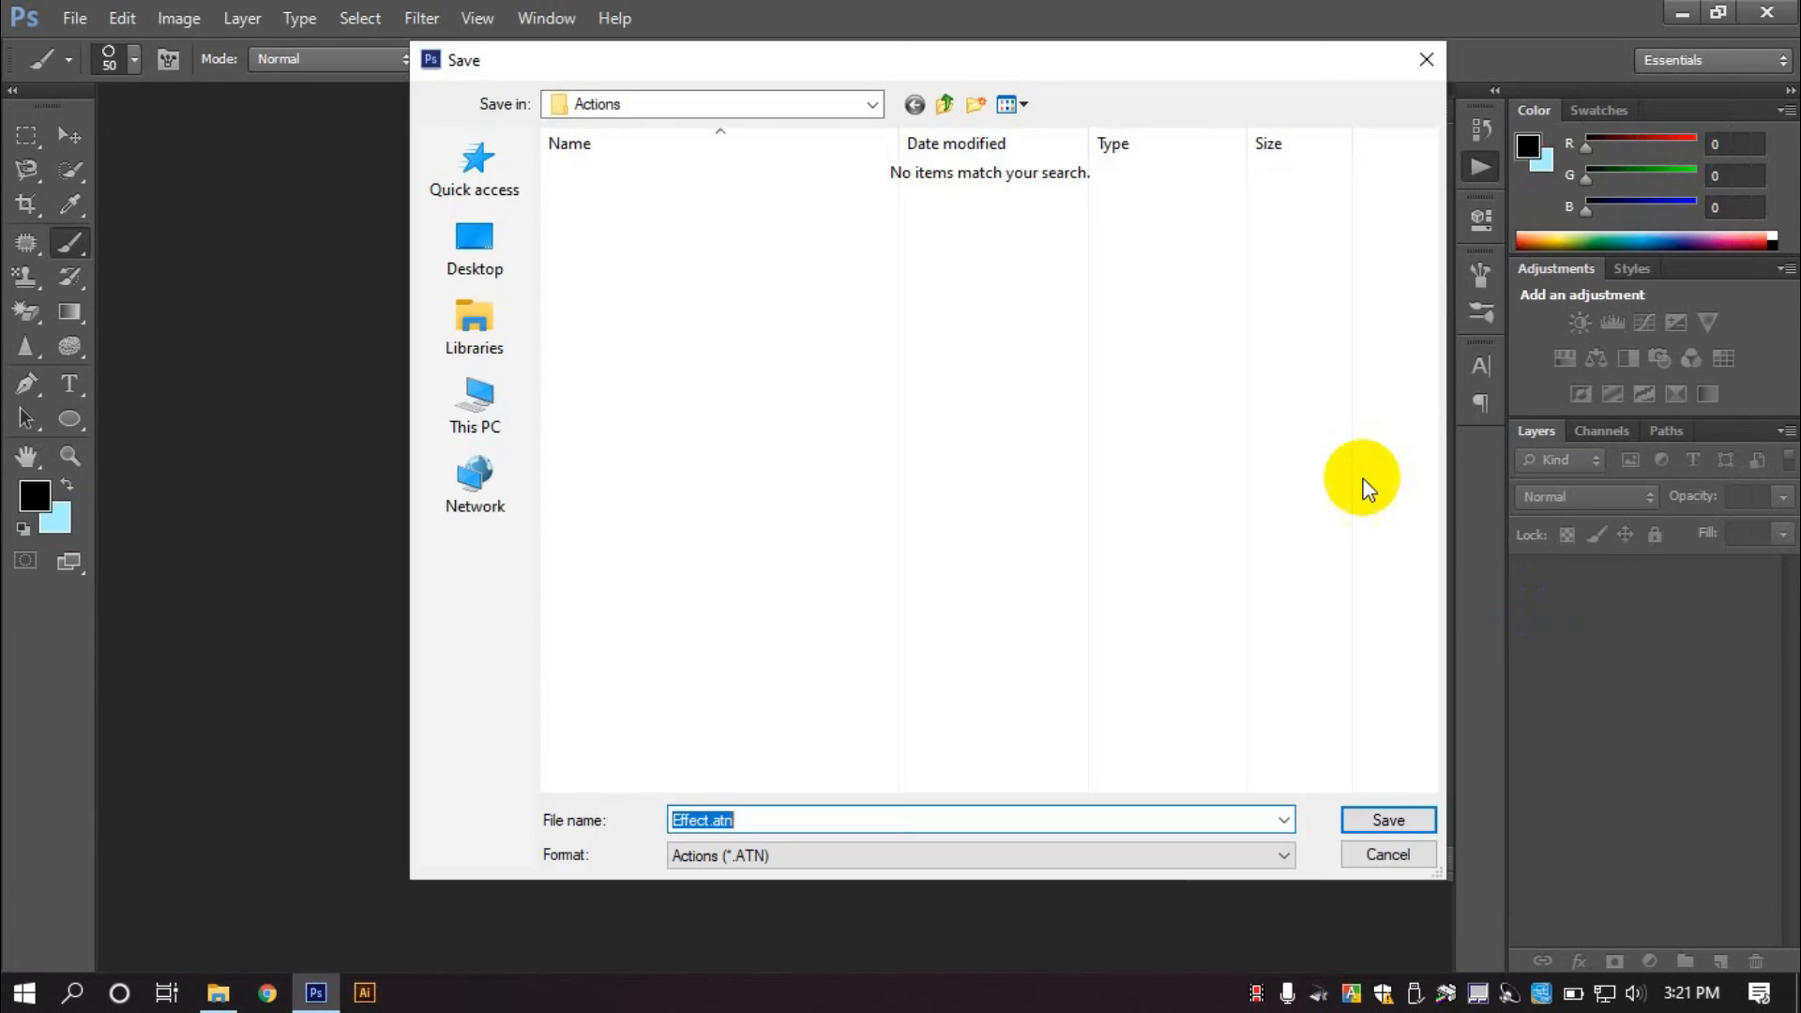
left_click(488, 236)
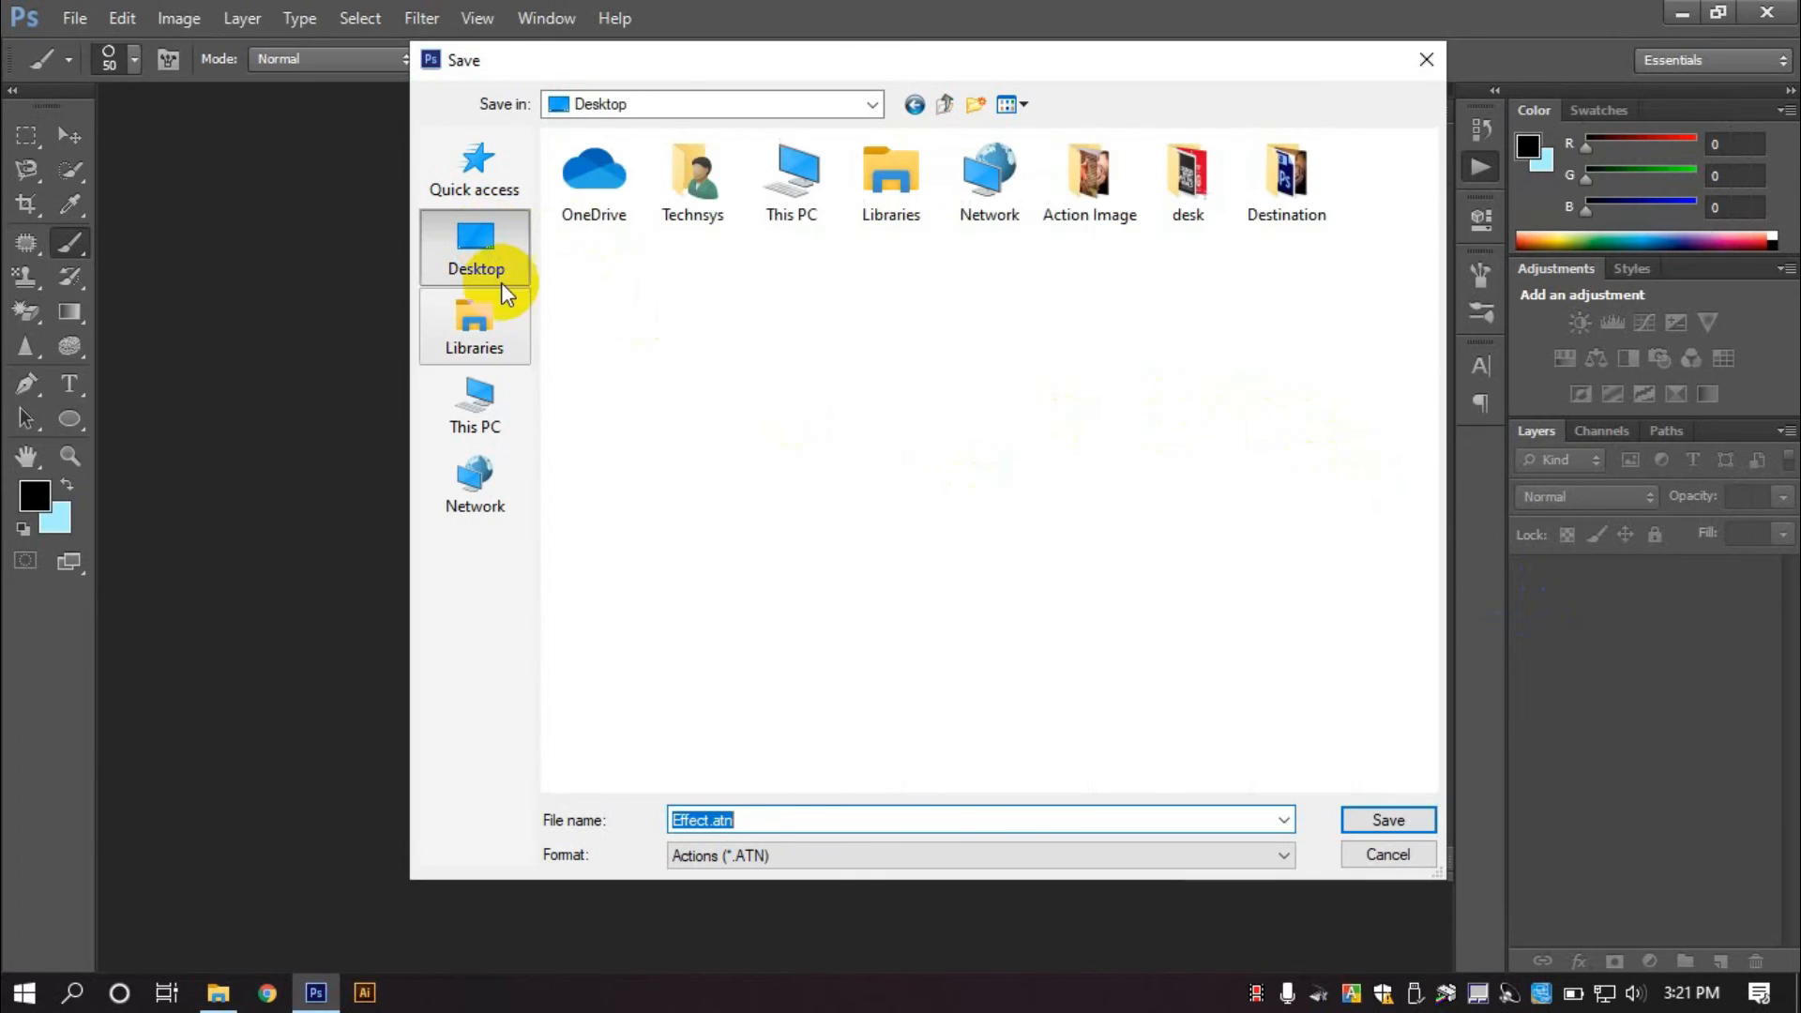
key("Home")
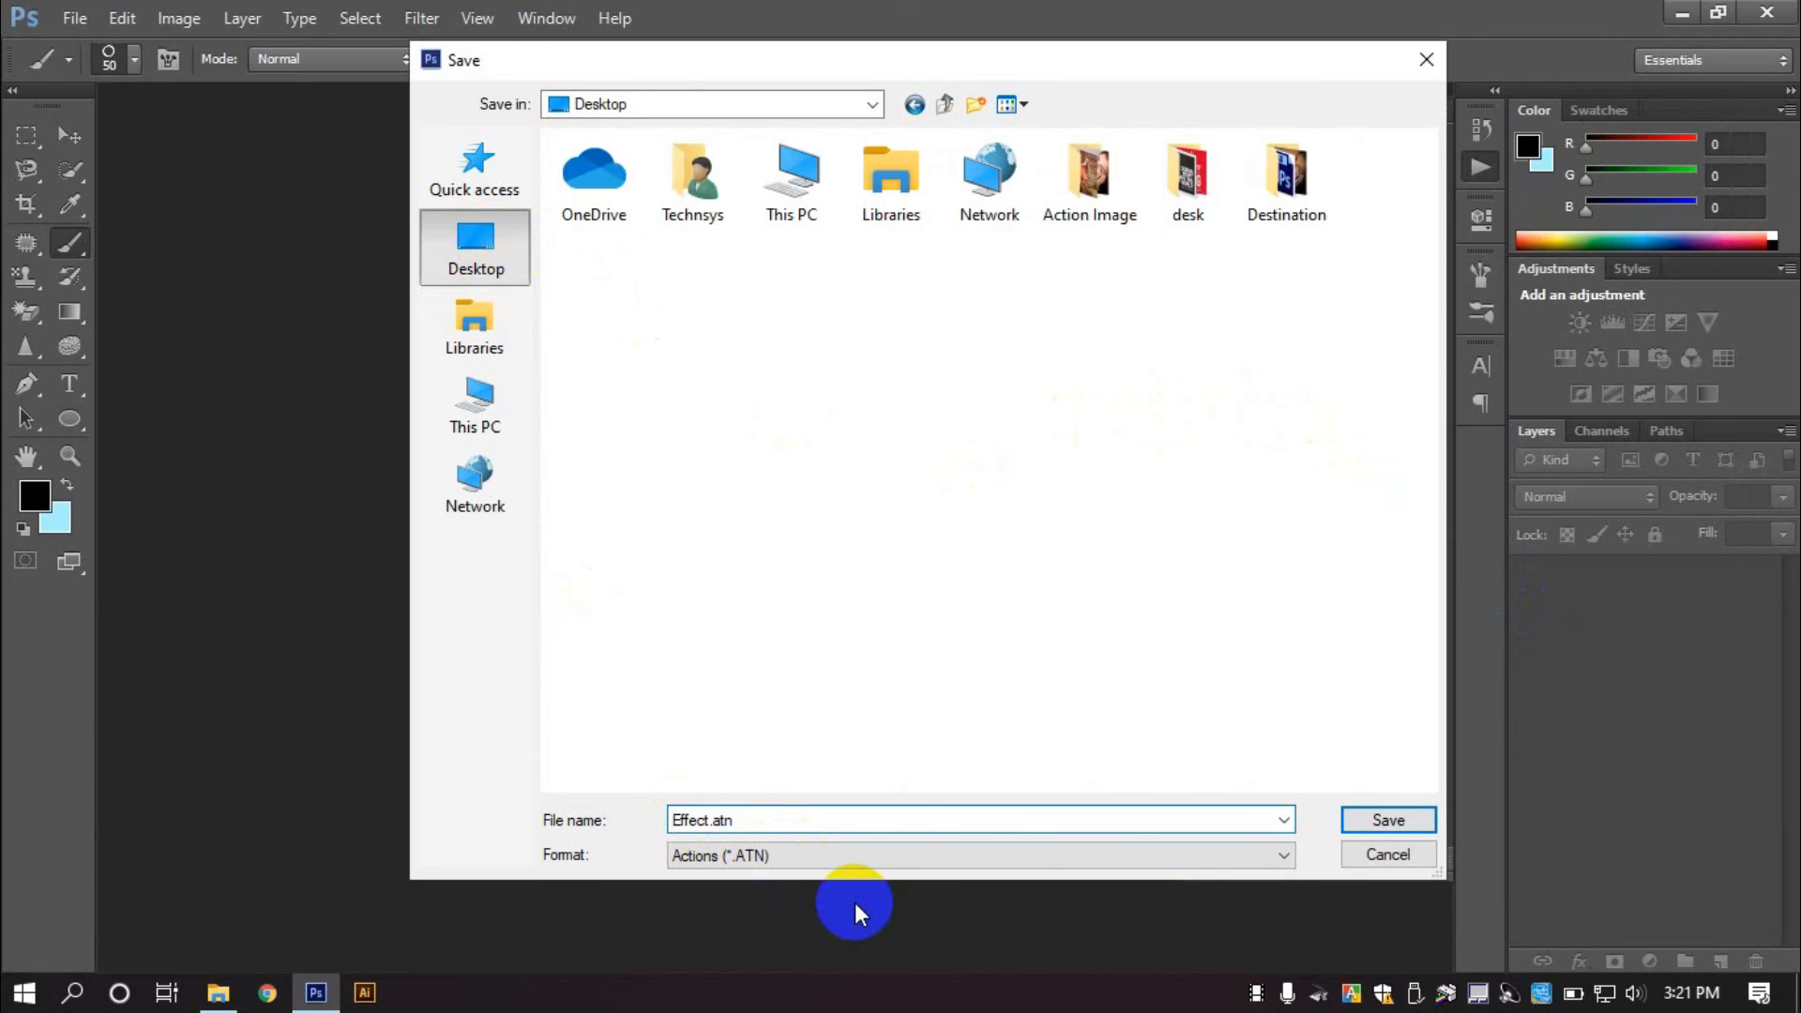
type("Image")
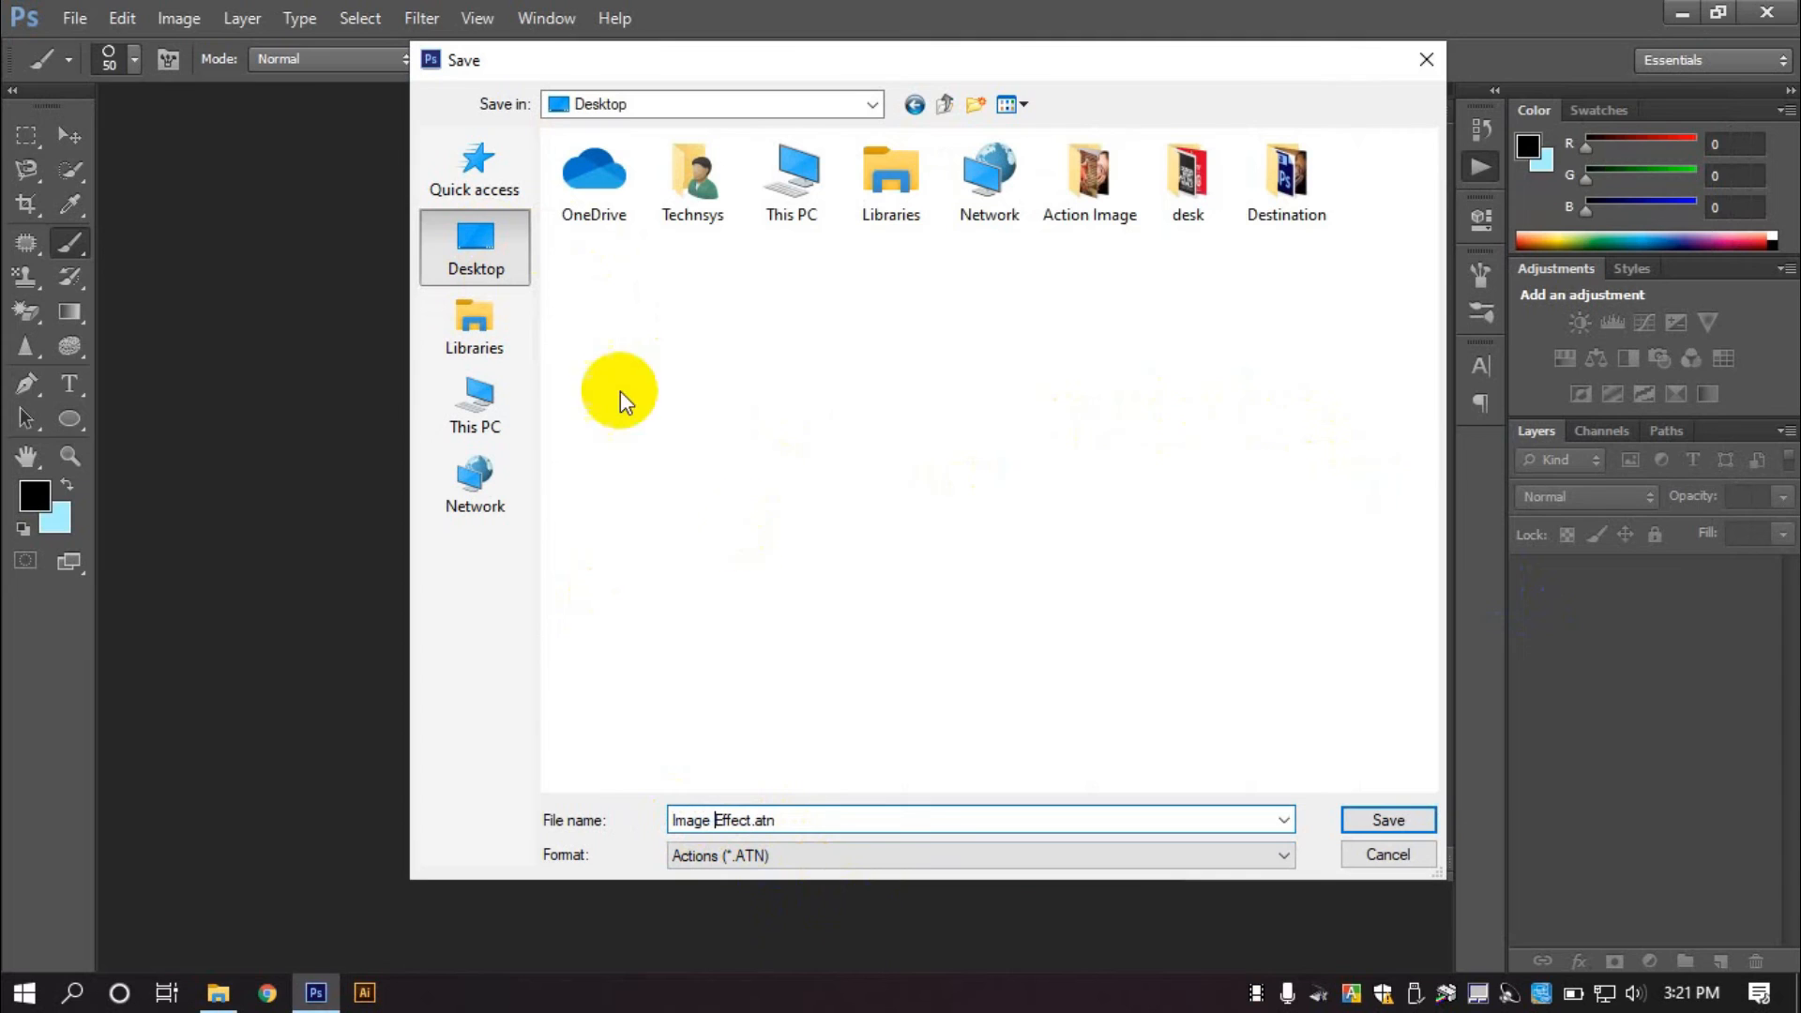
left_click(1378, 819)
Minimize Photoshop and check for the saved Image Effect.atn file on the Desktop.
left_click(1681, 13)
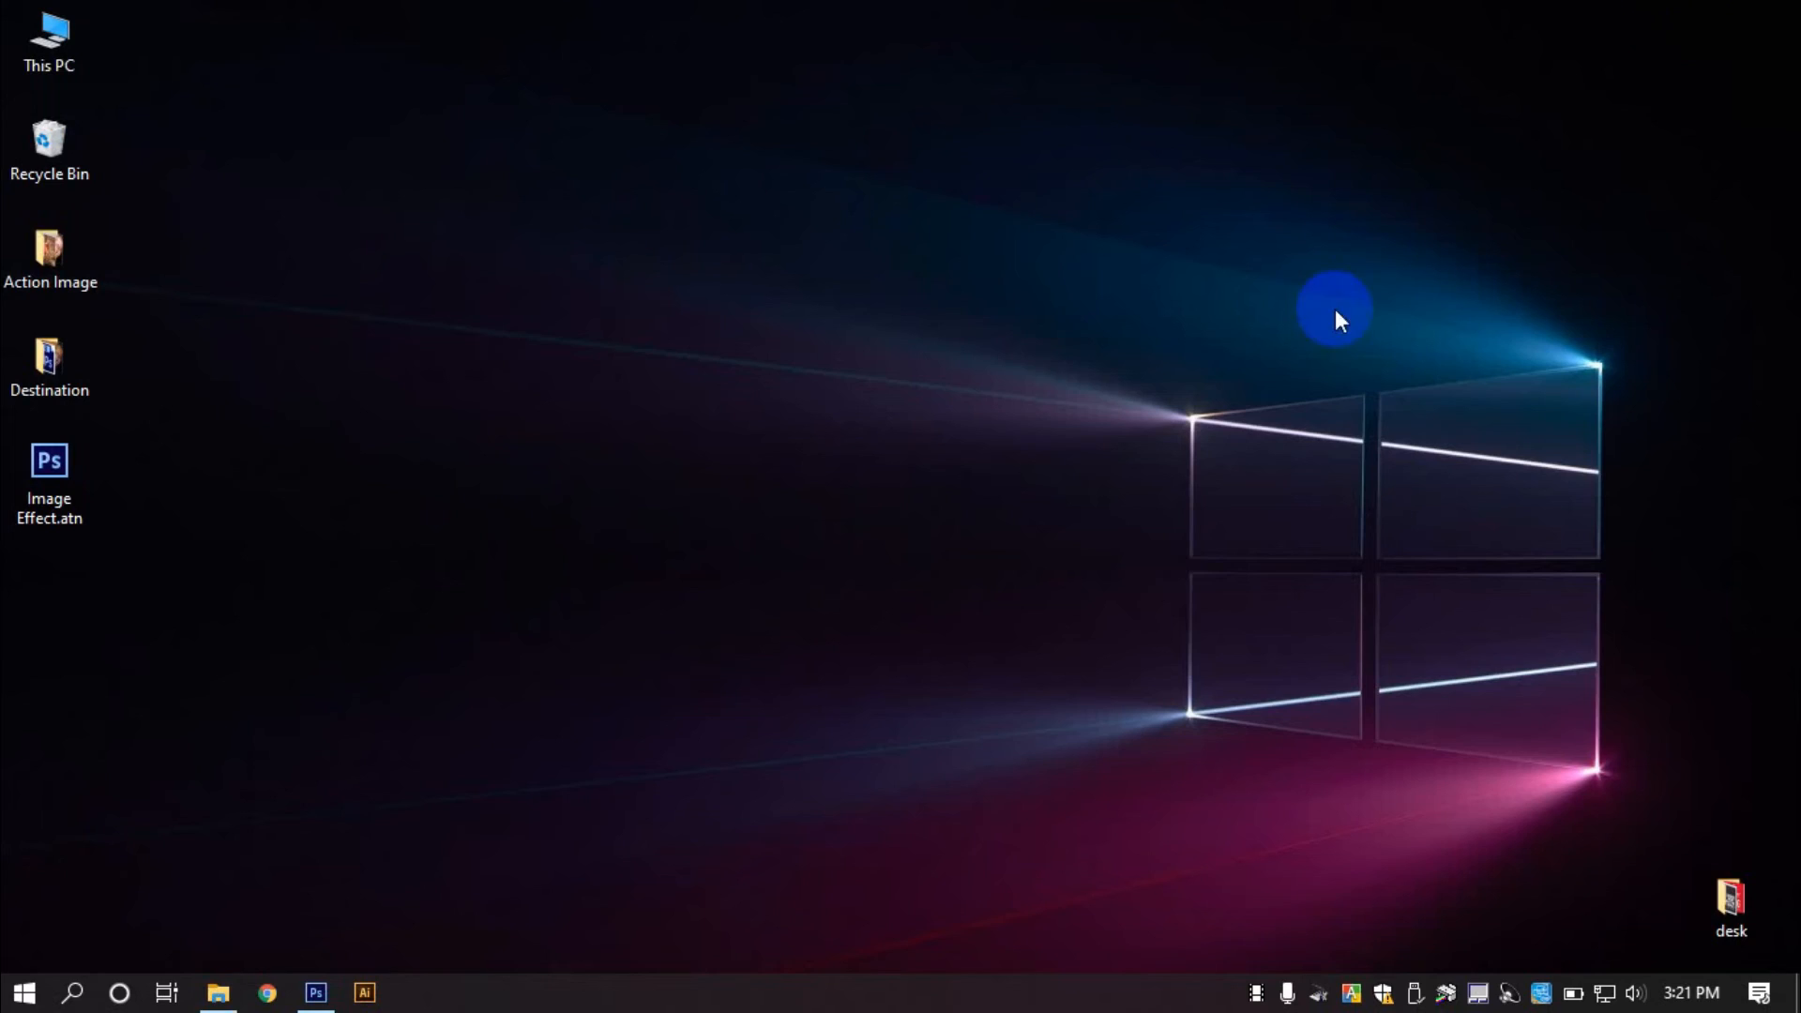
left_click(94, 515)
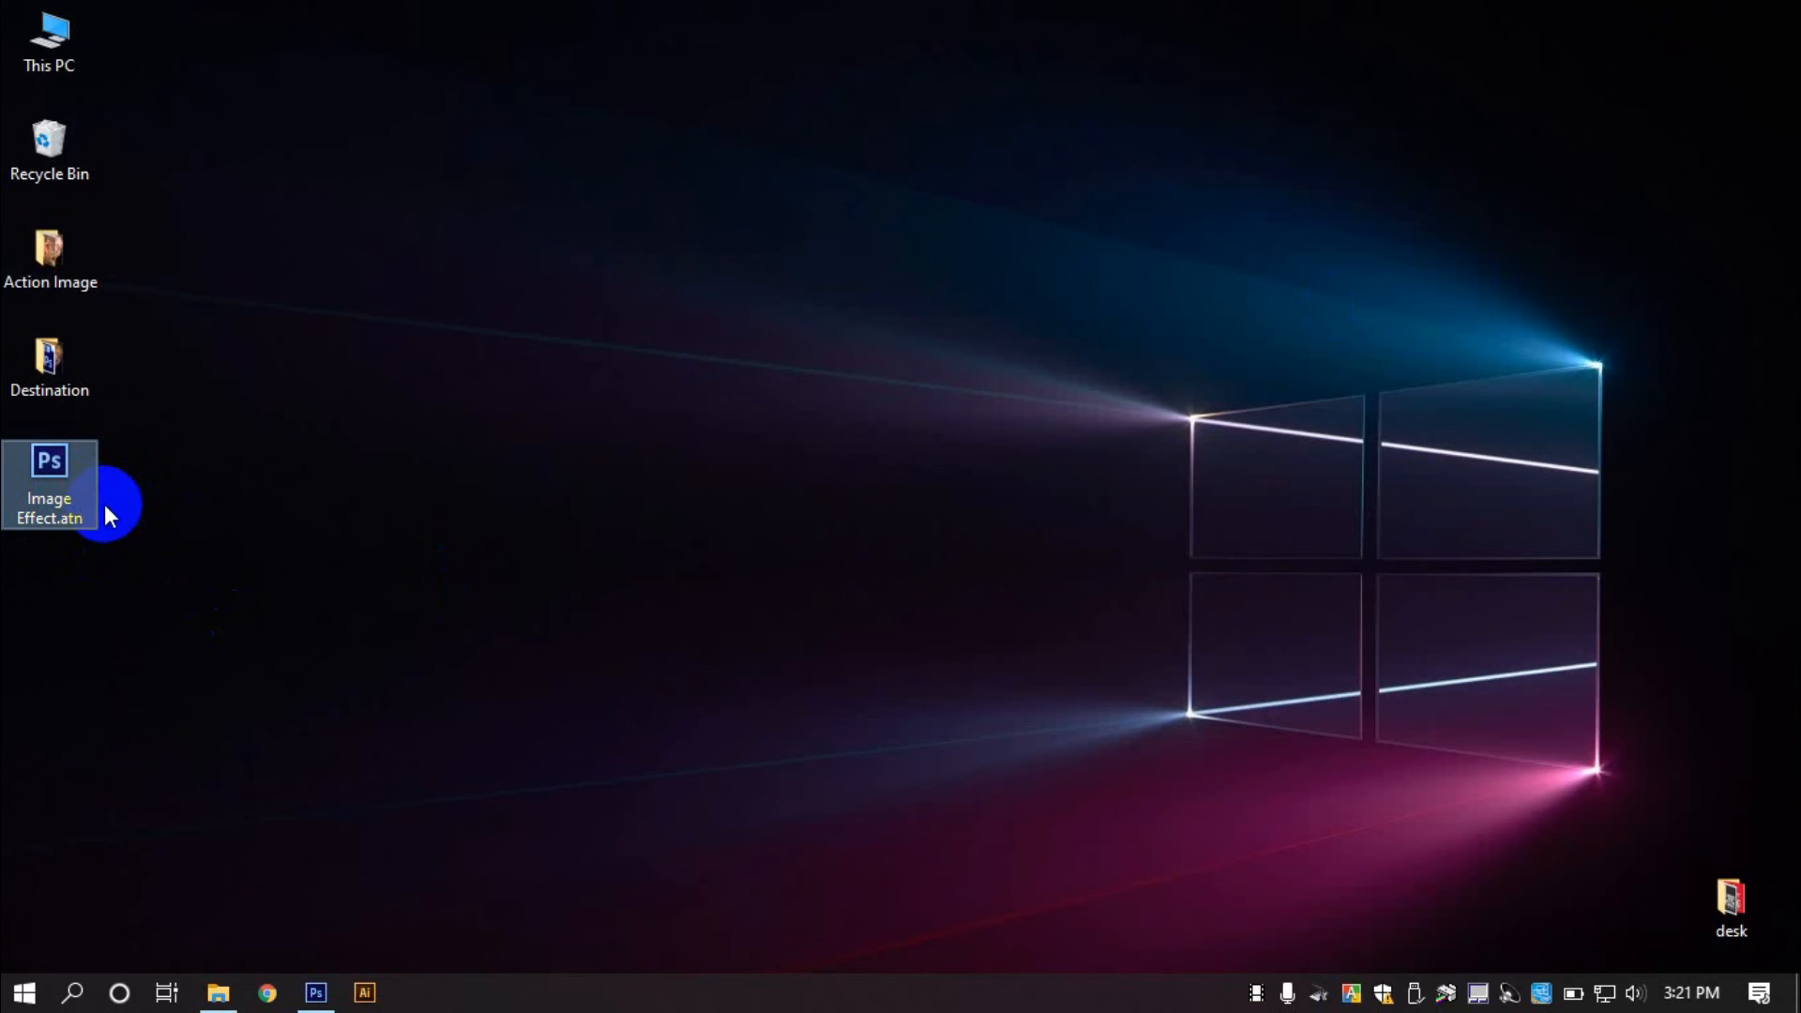
left_click(215, 537)
left_click_drag(264, 555, 3, 483)
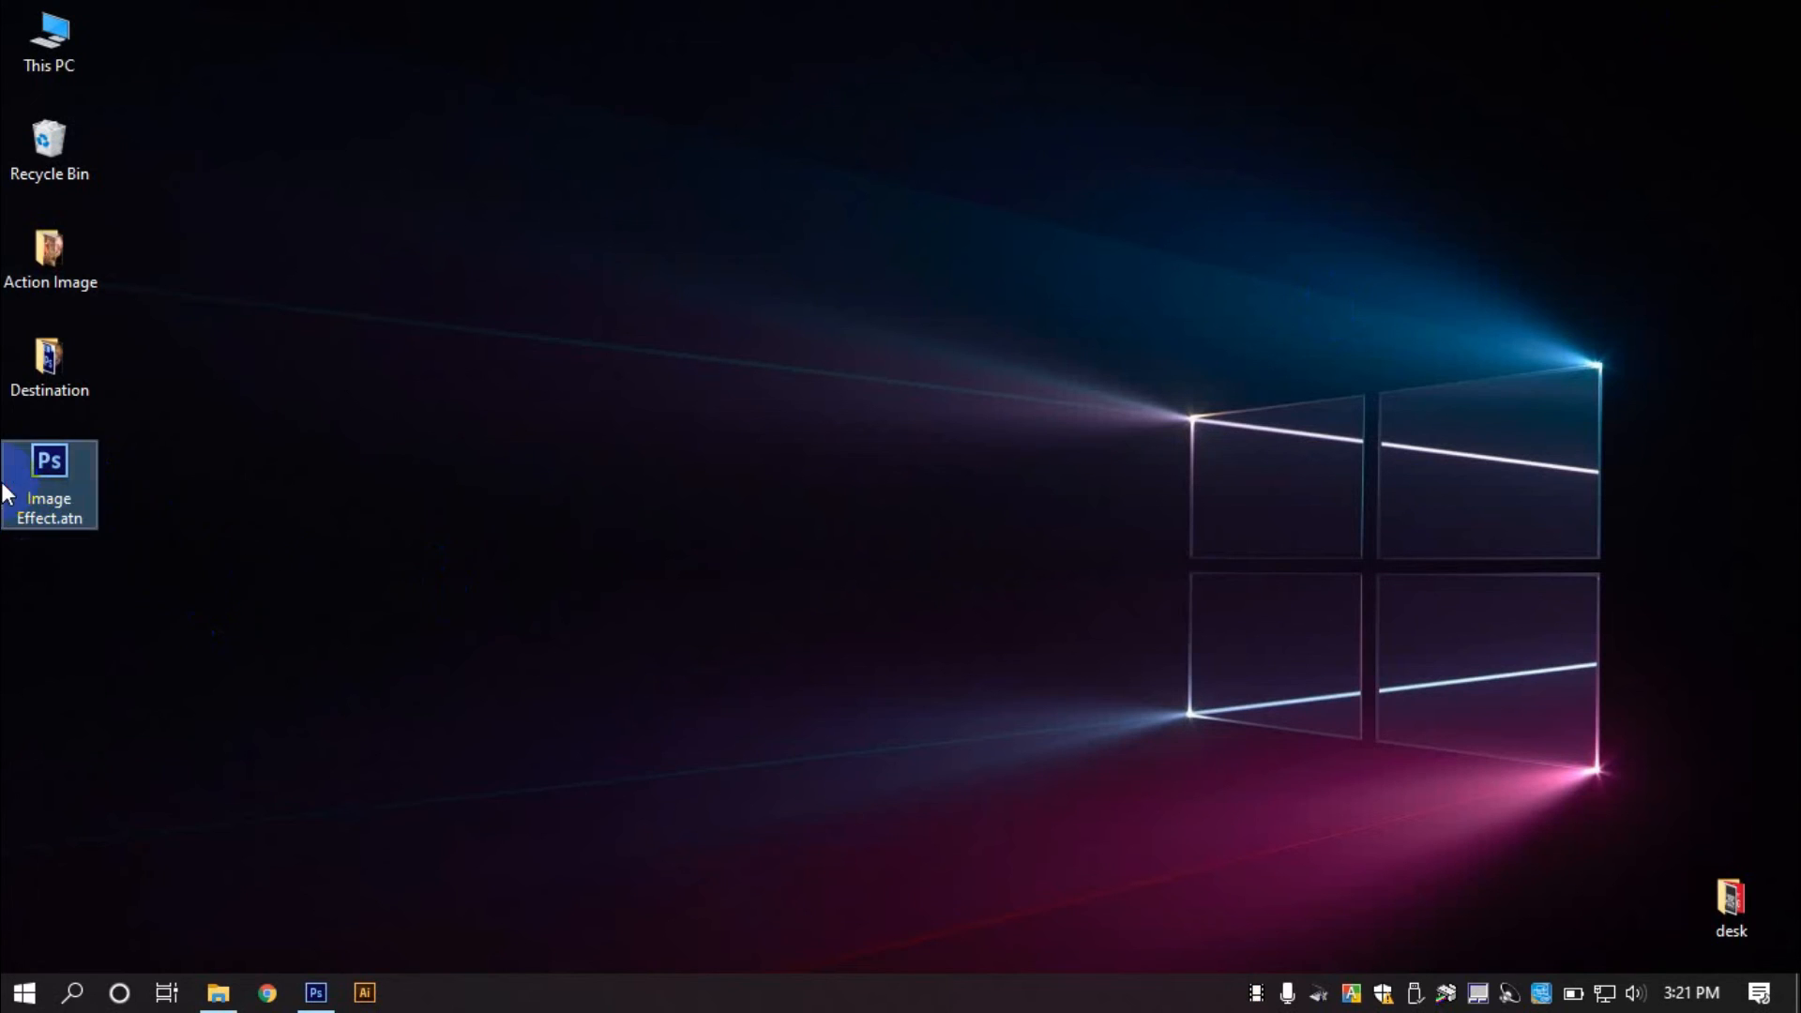
left_click(149, 583)
left_click(70, 493)
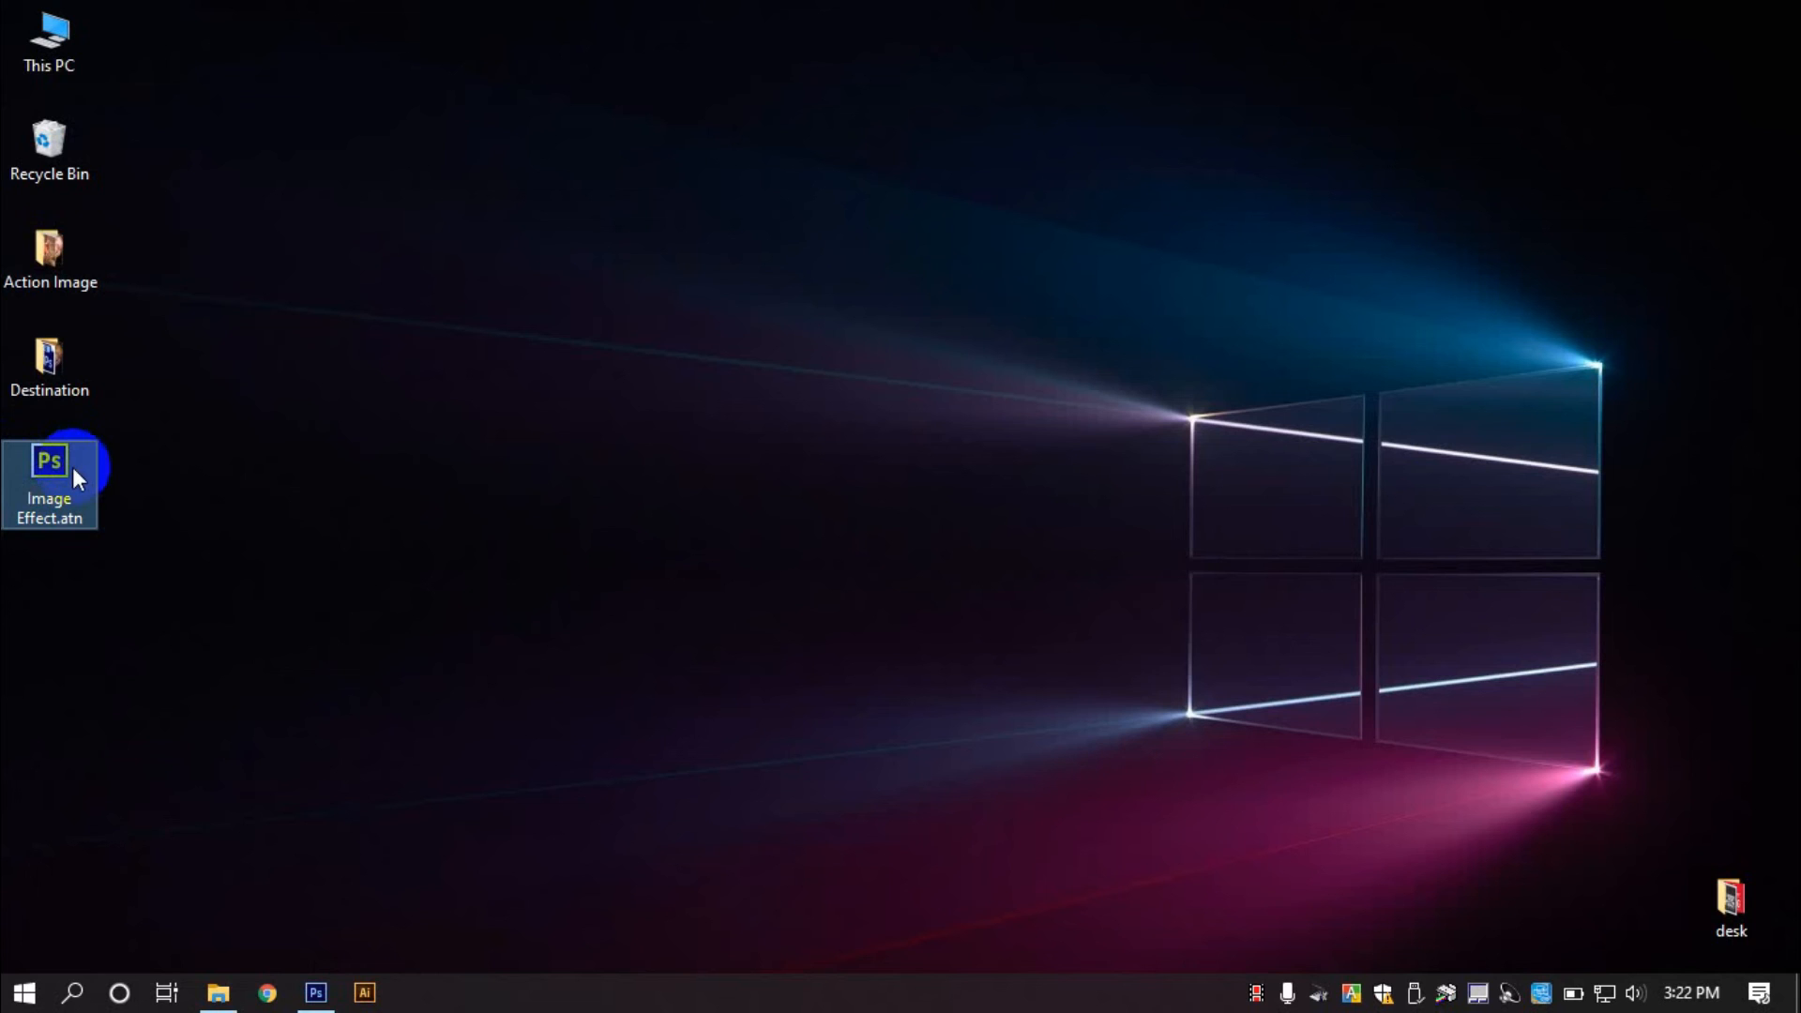
Move the Image Effect.atn file across the Desktop and return it to its place below the Destination folder.
left_click_drag(58, 479, 943, 150)
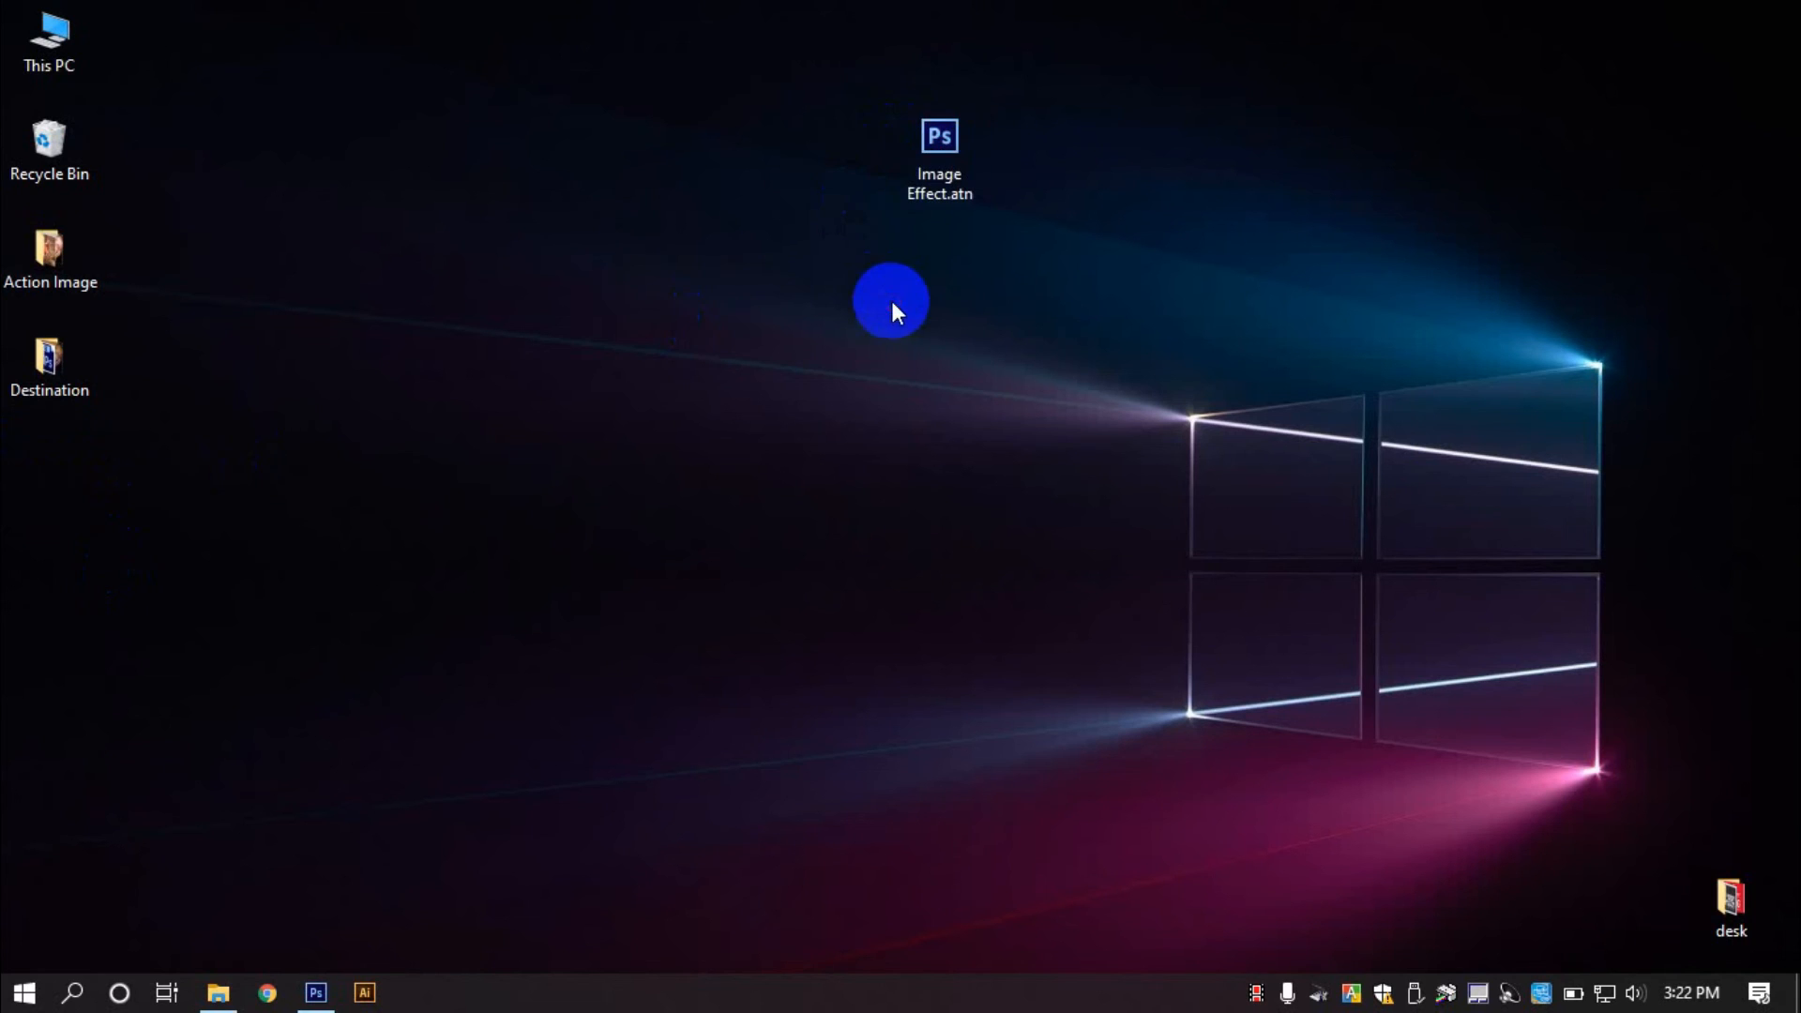
left_click_drag(830, 56, 866, 197)
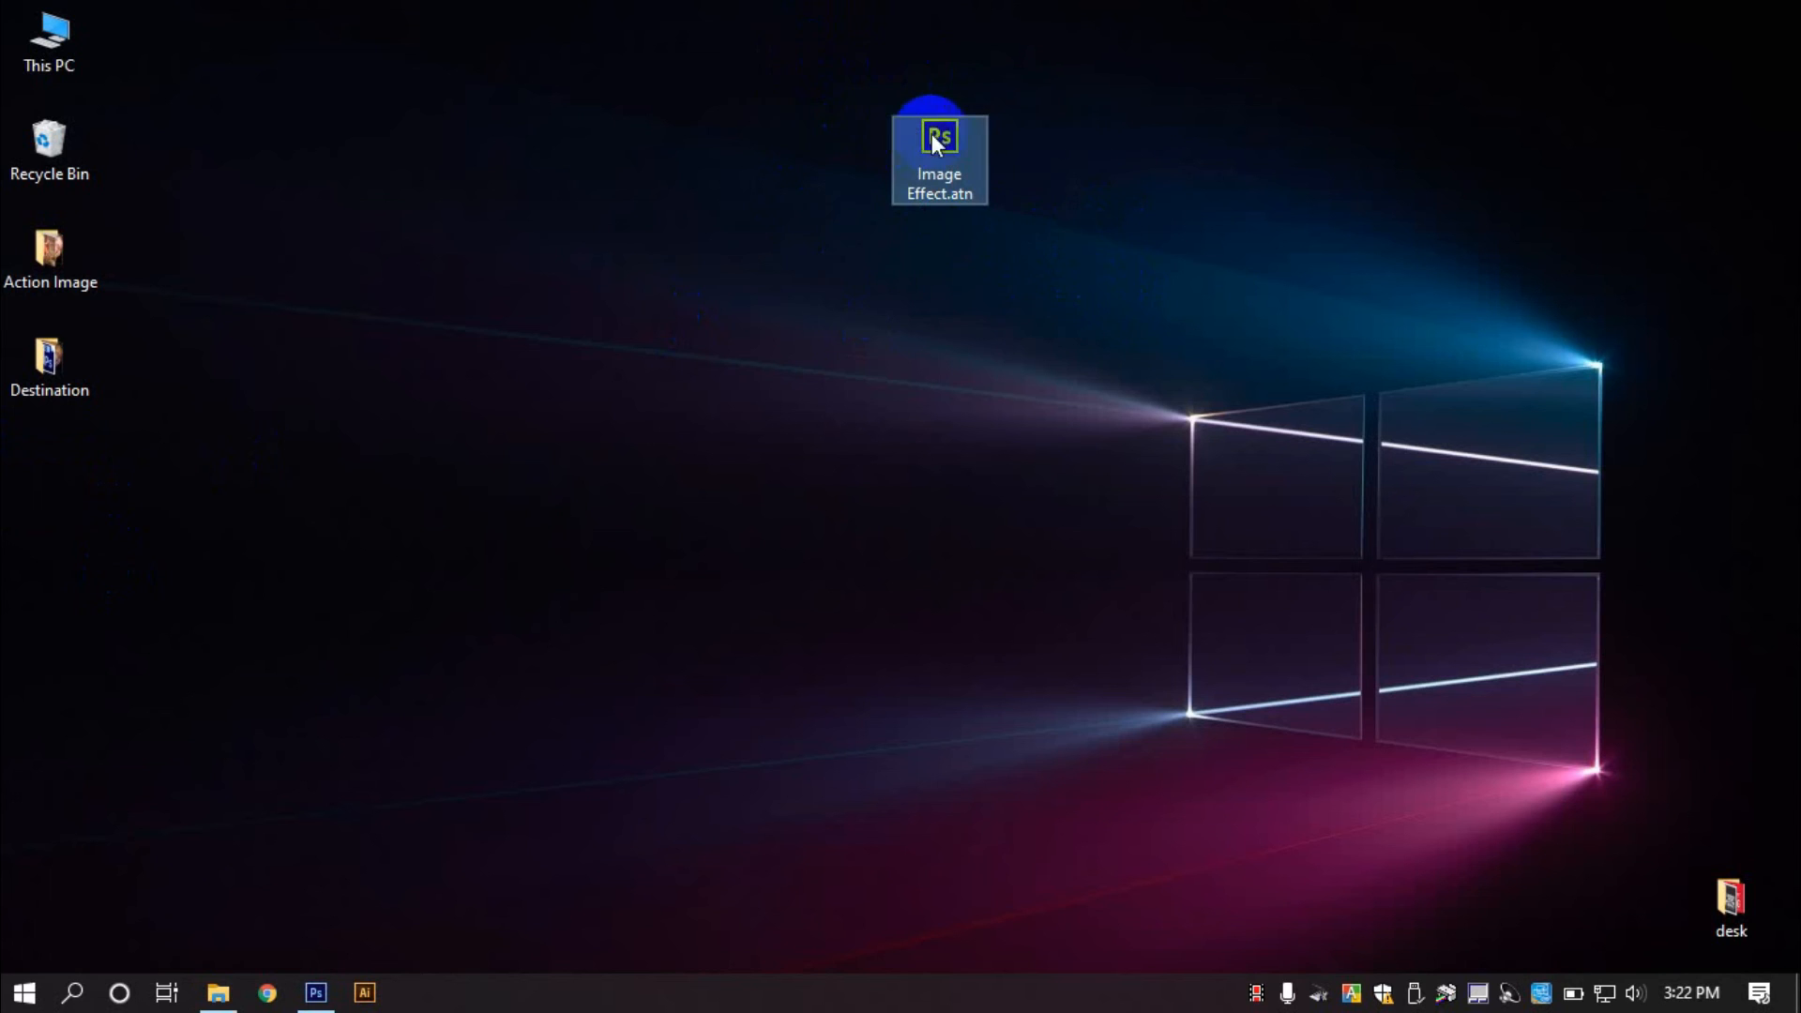
left_click_drag(942, 134, 114, 499)
left_click(448, 529)
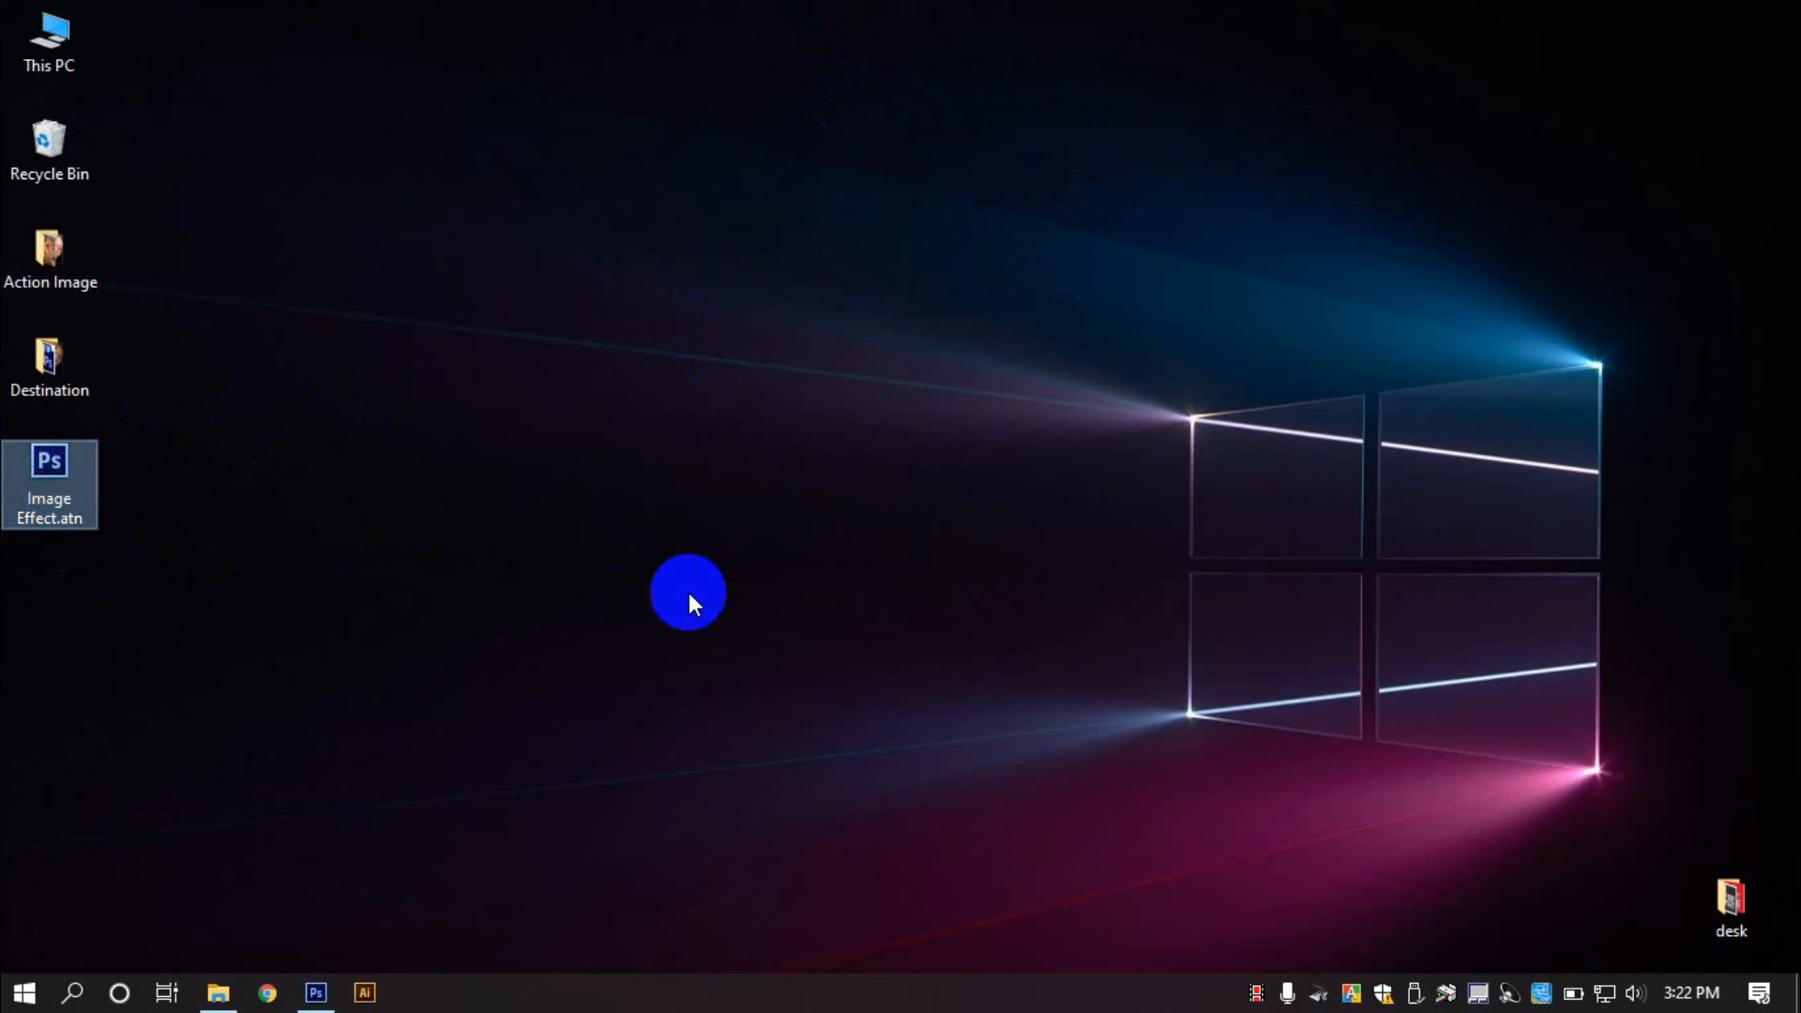
left_click(301, 600)
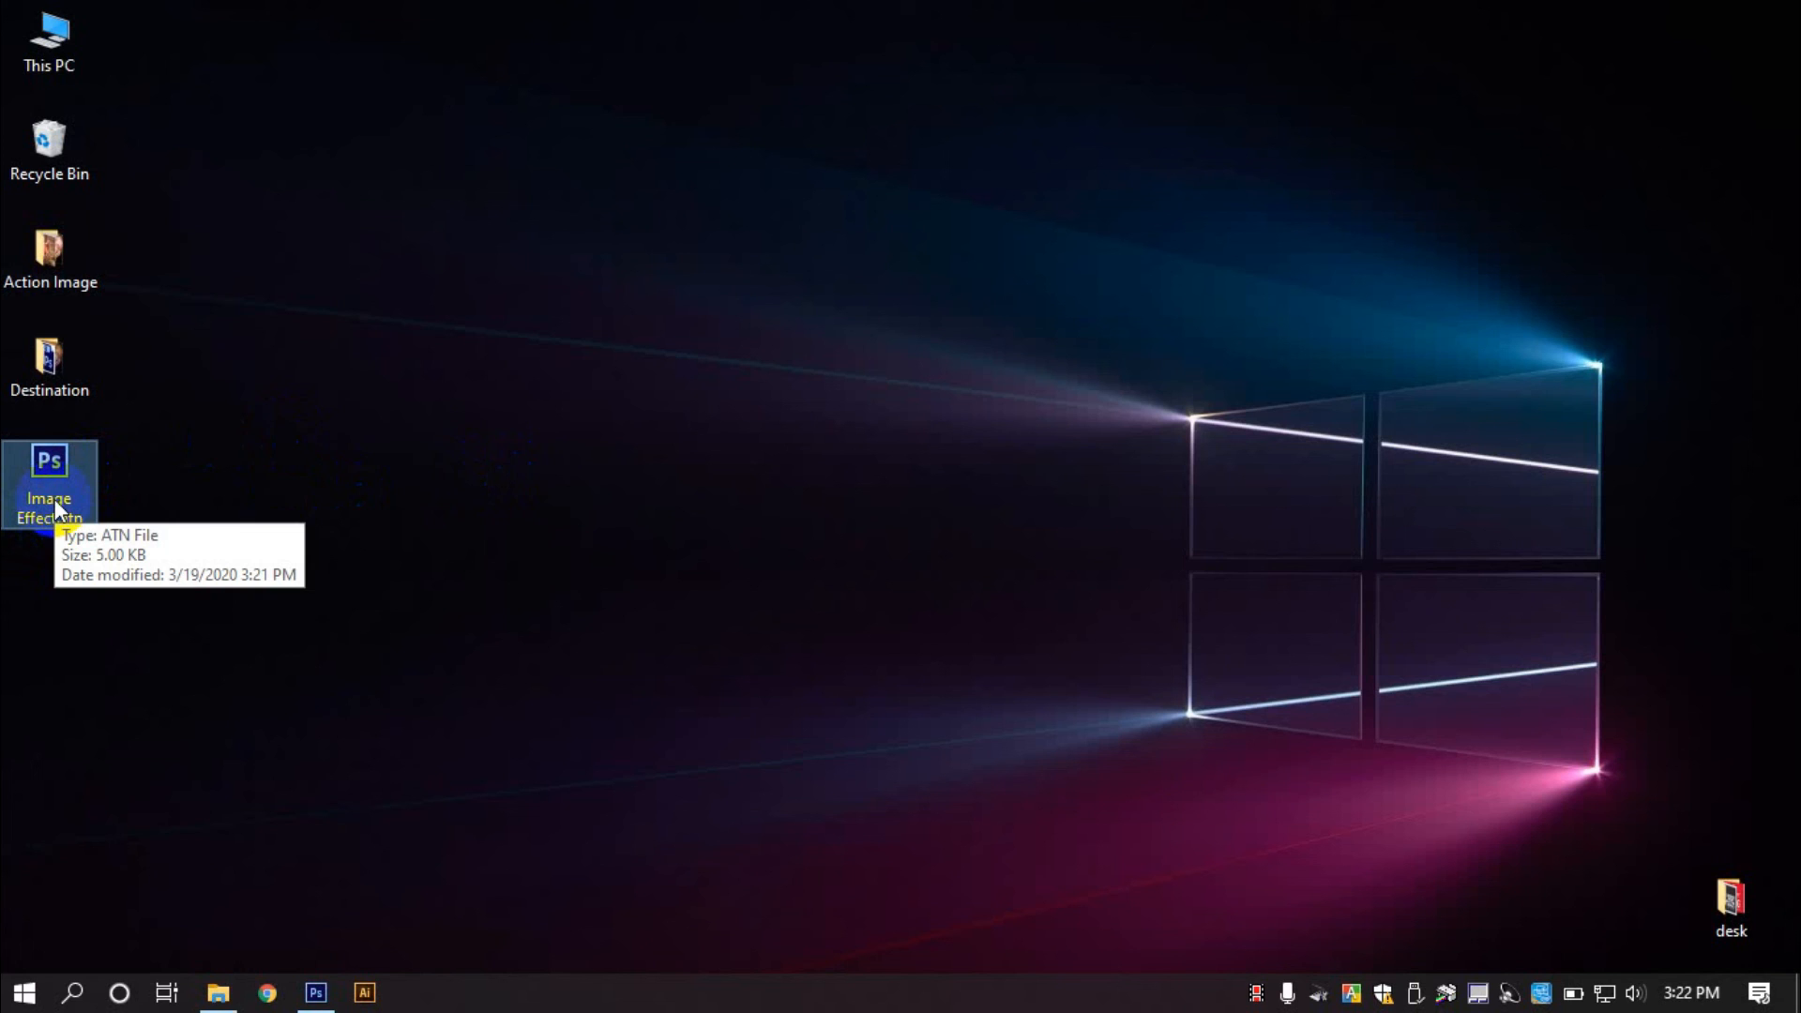
left_click(698, 497)
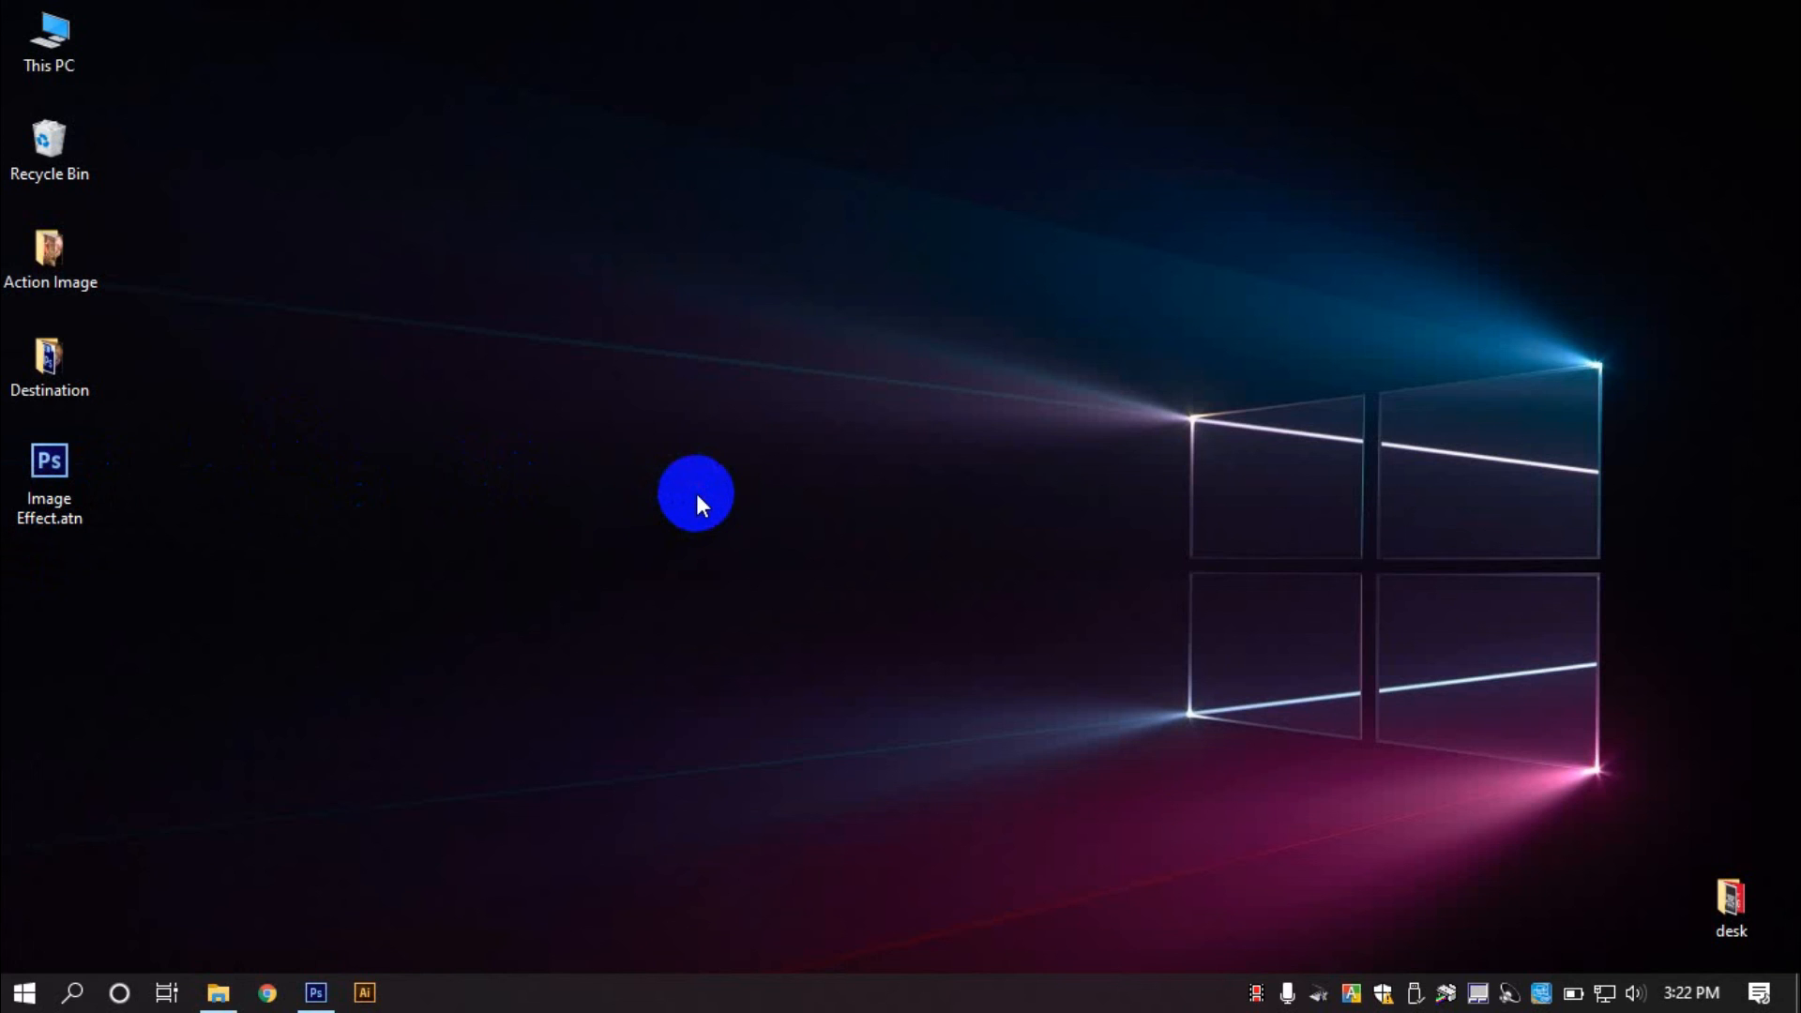